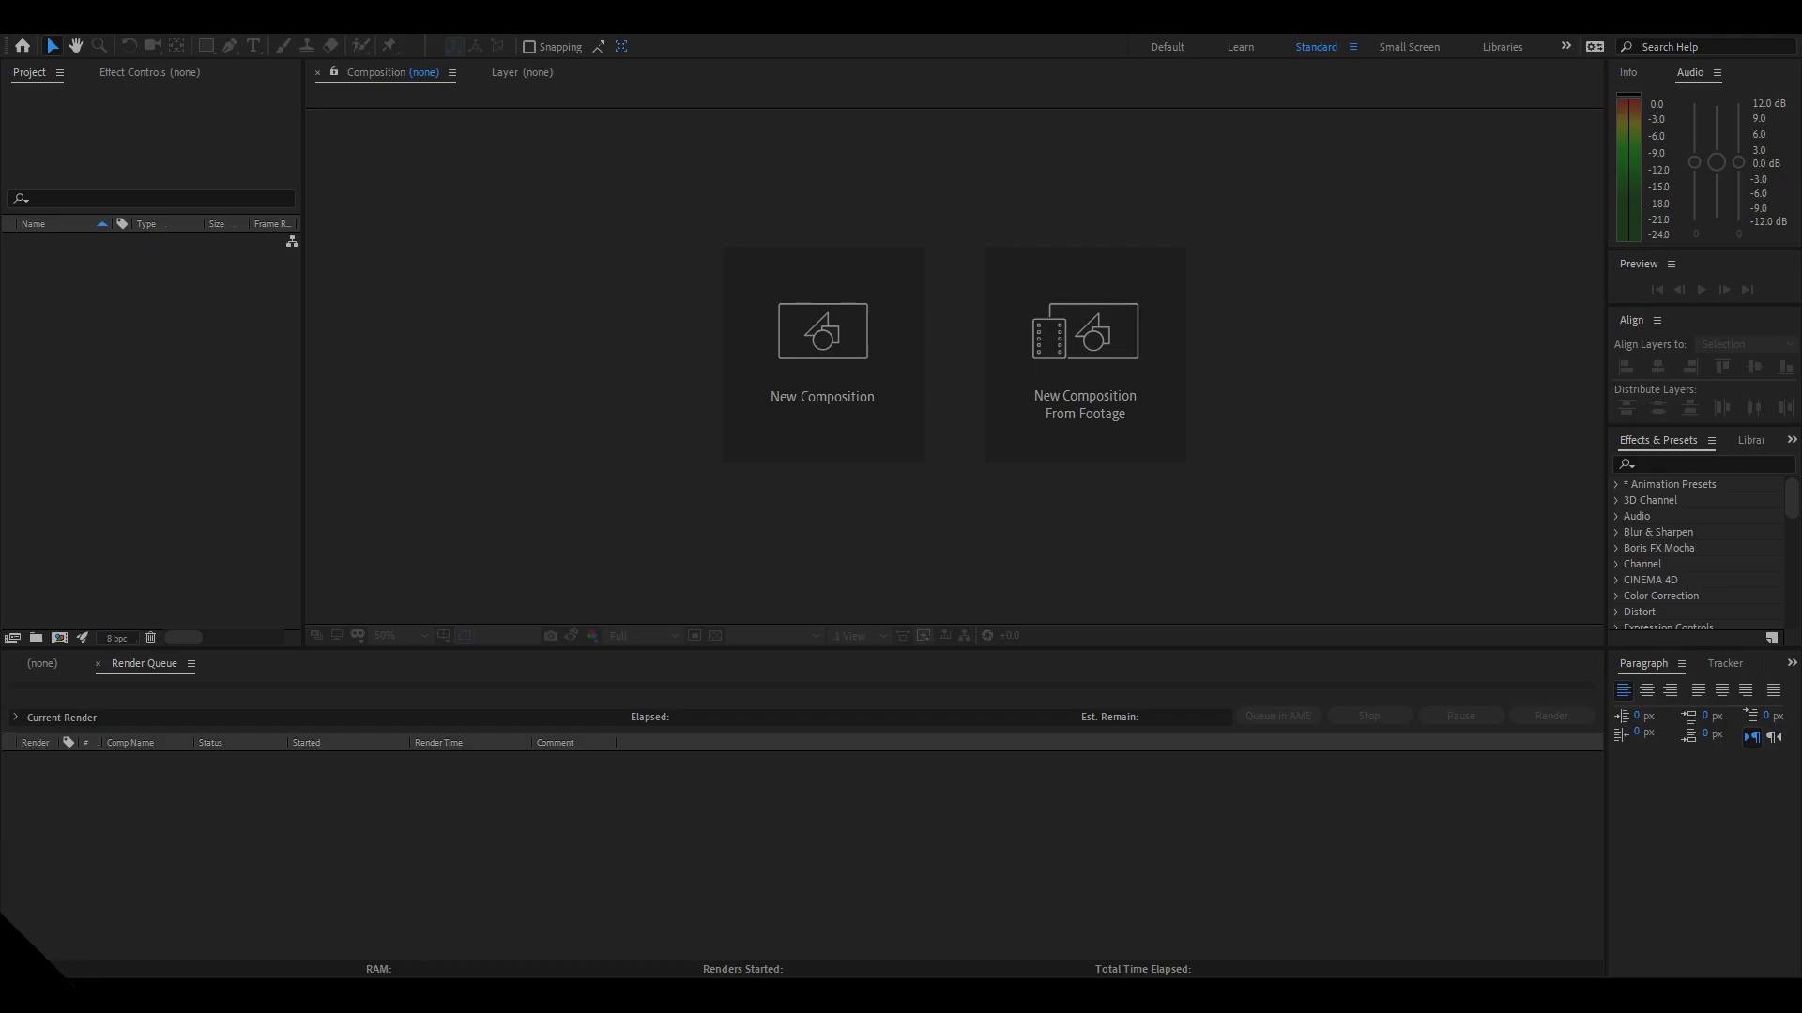
Create a 1920 x 1080, 60 fps, 15-second composition named Main and move the current time to 0:00:02:20
left_click(843, 364)
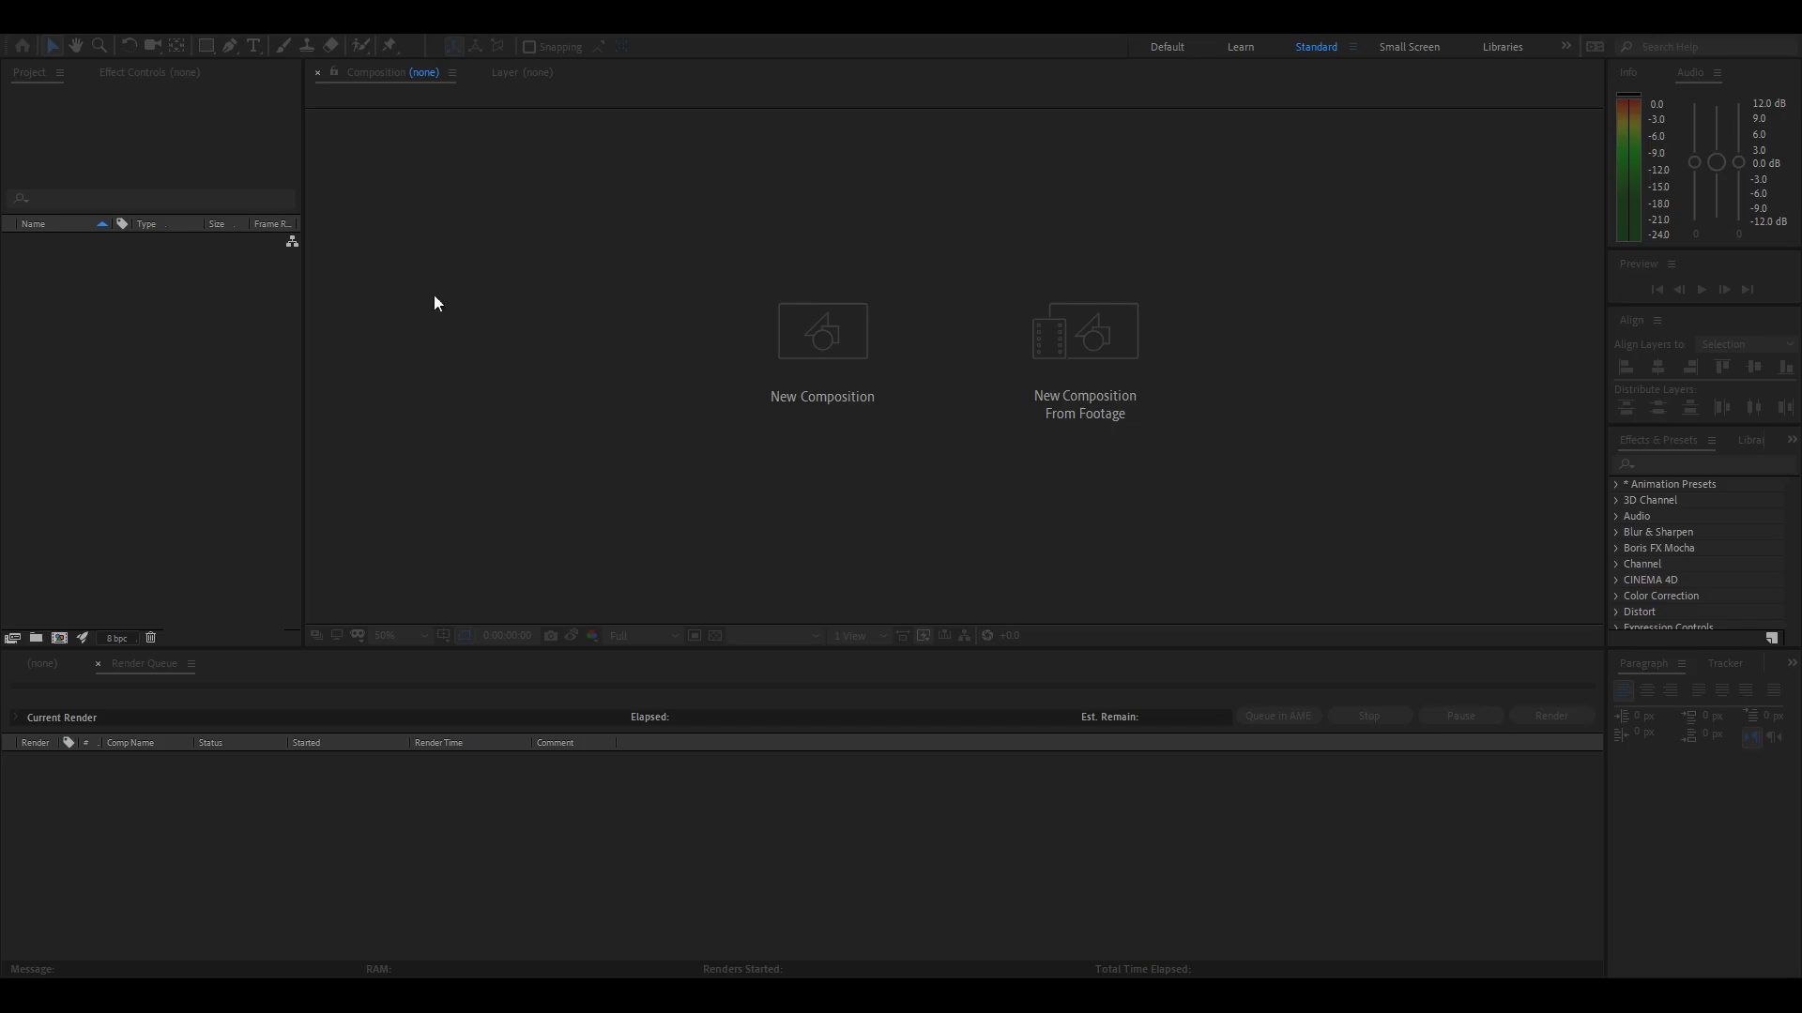
key("Return")
left_click_drag(670, 700, 807, 719)
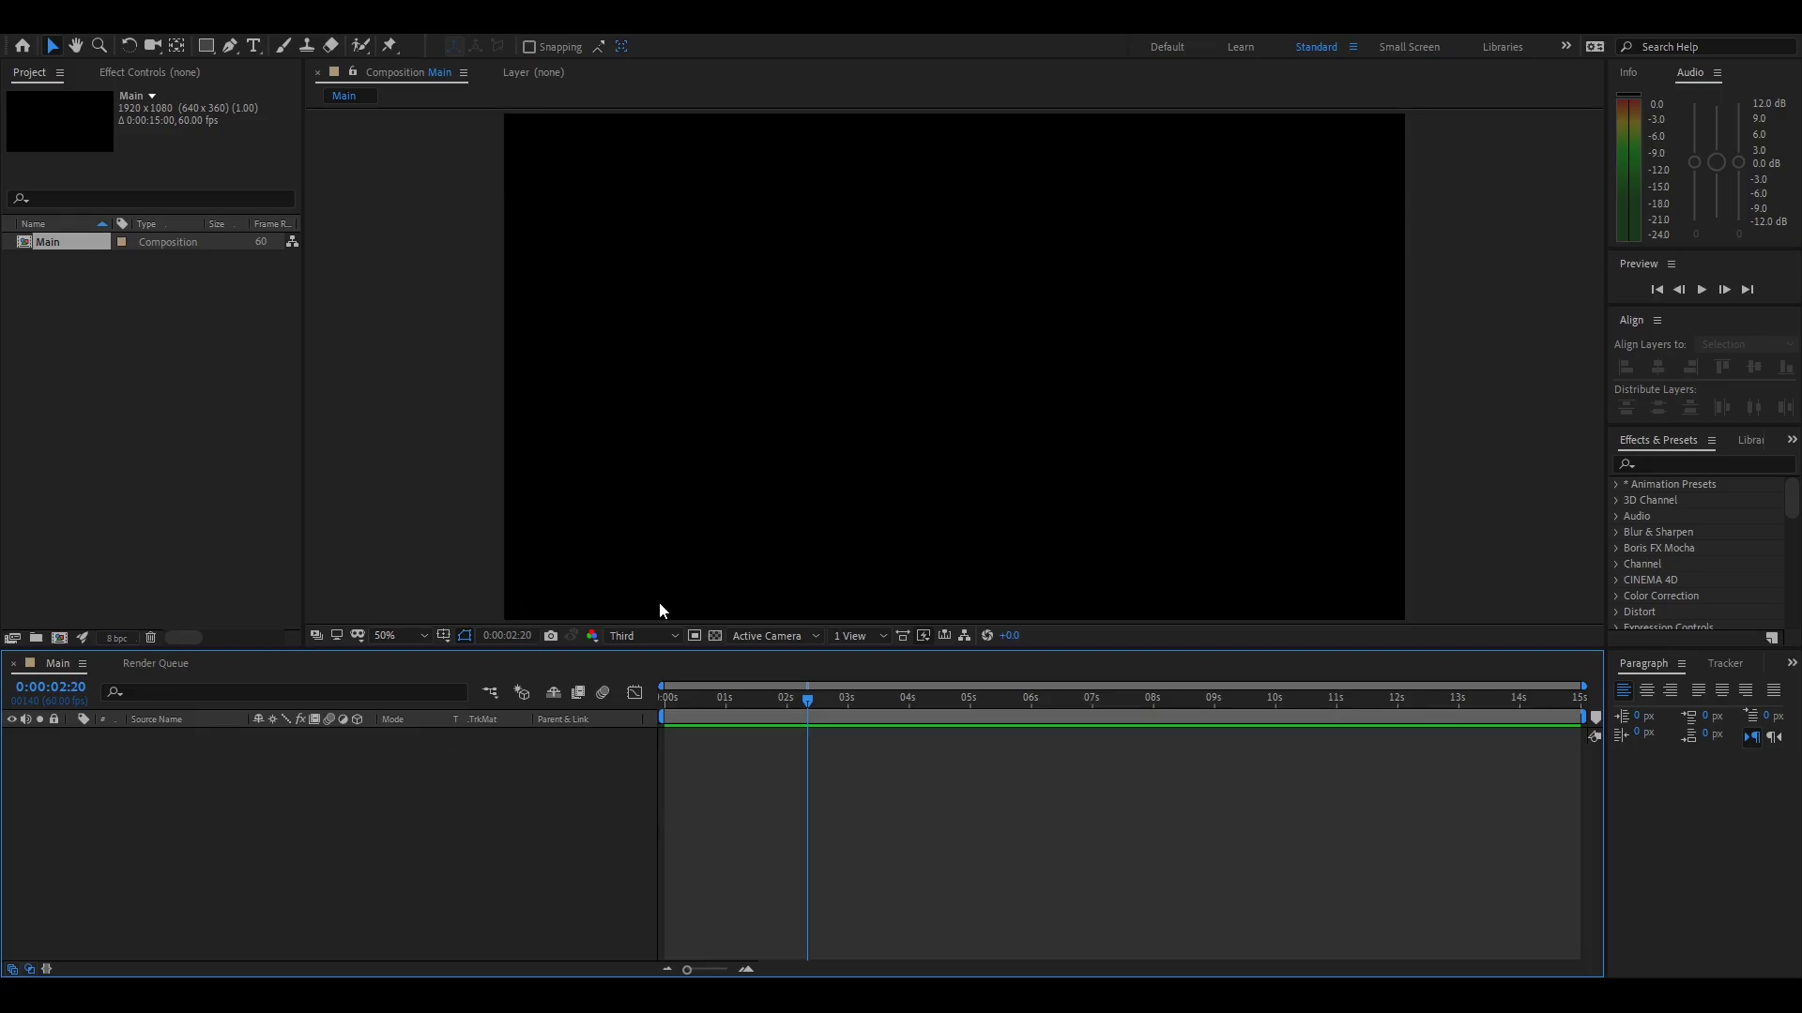
Add a full-frame purple solid layer to the Main composition and leave it deselected
key("ctrl+y")
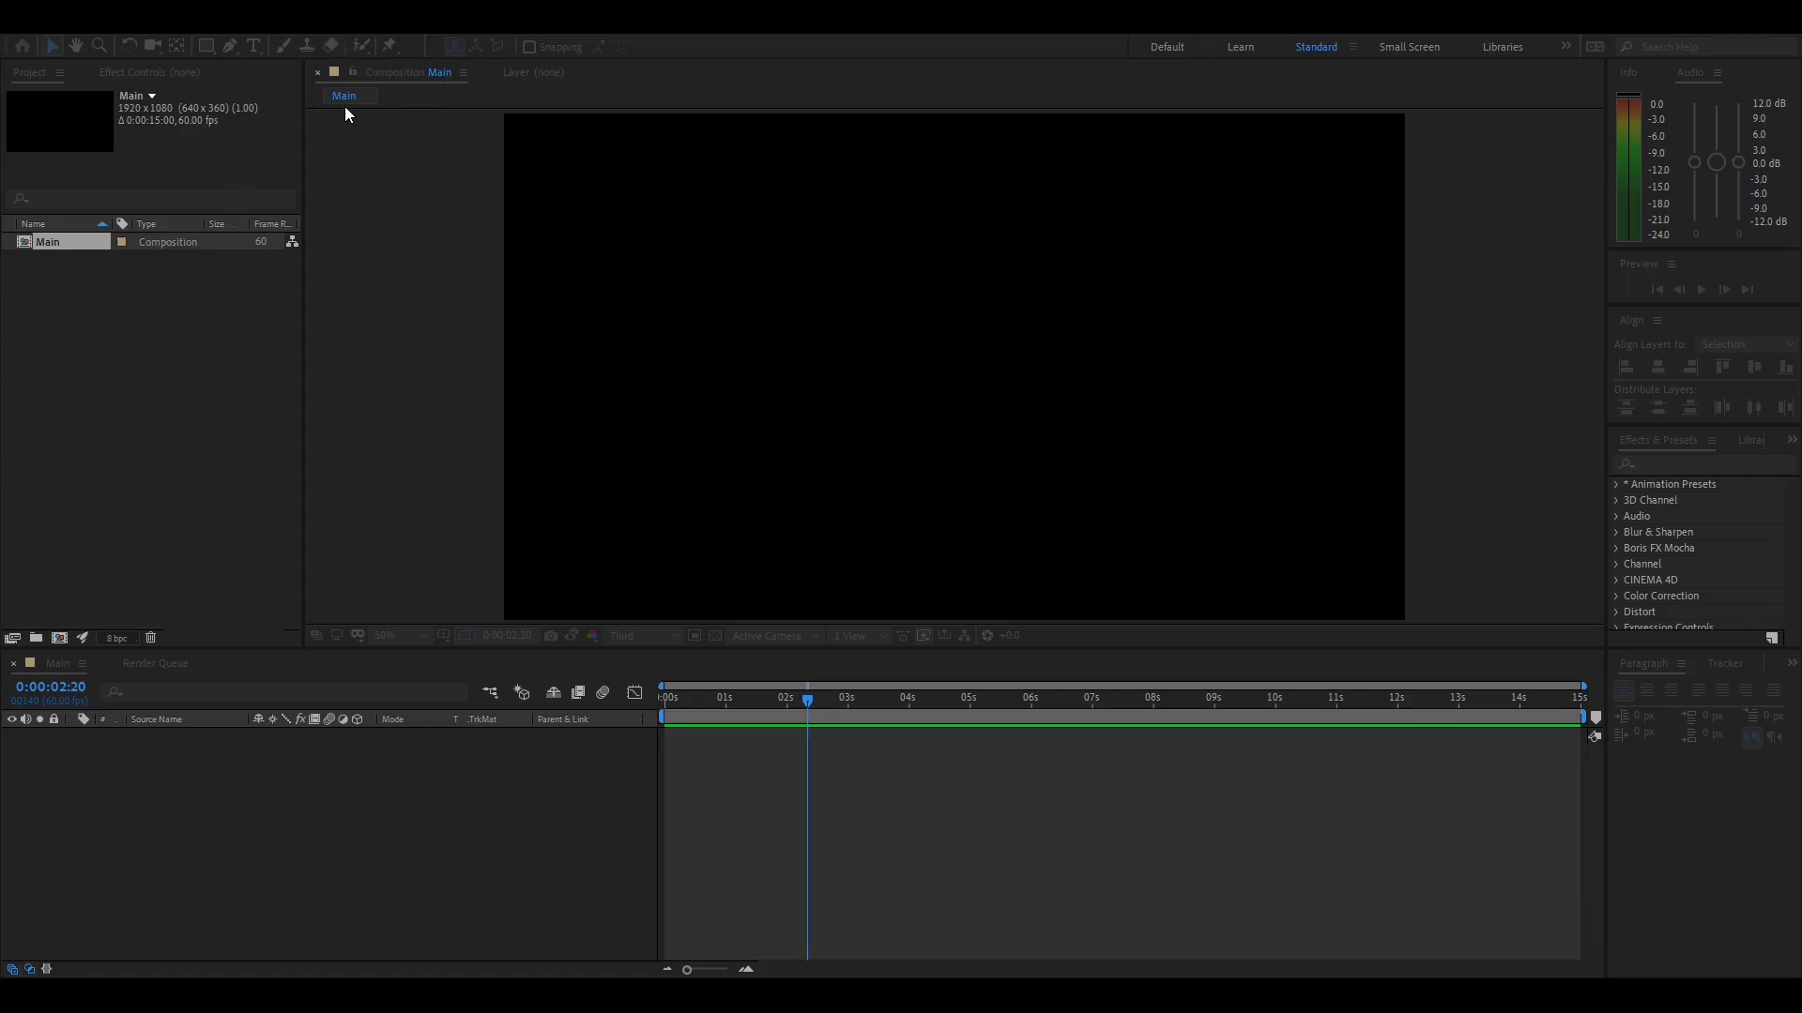
left_click(283, 379)
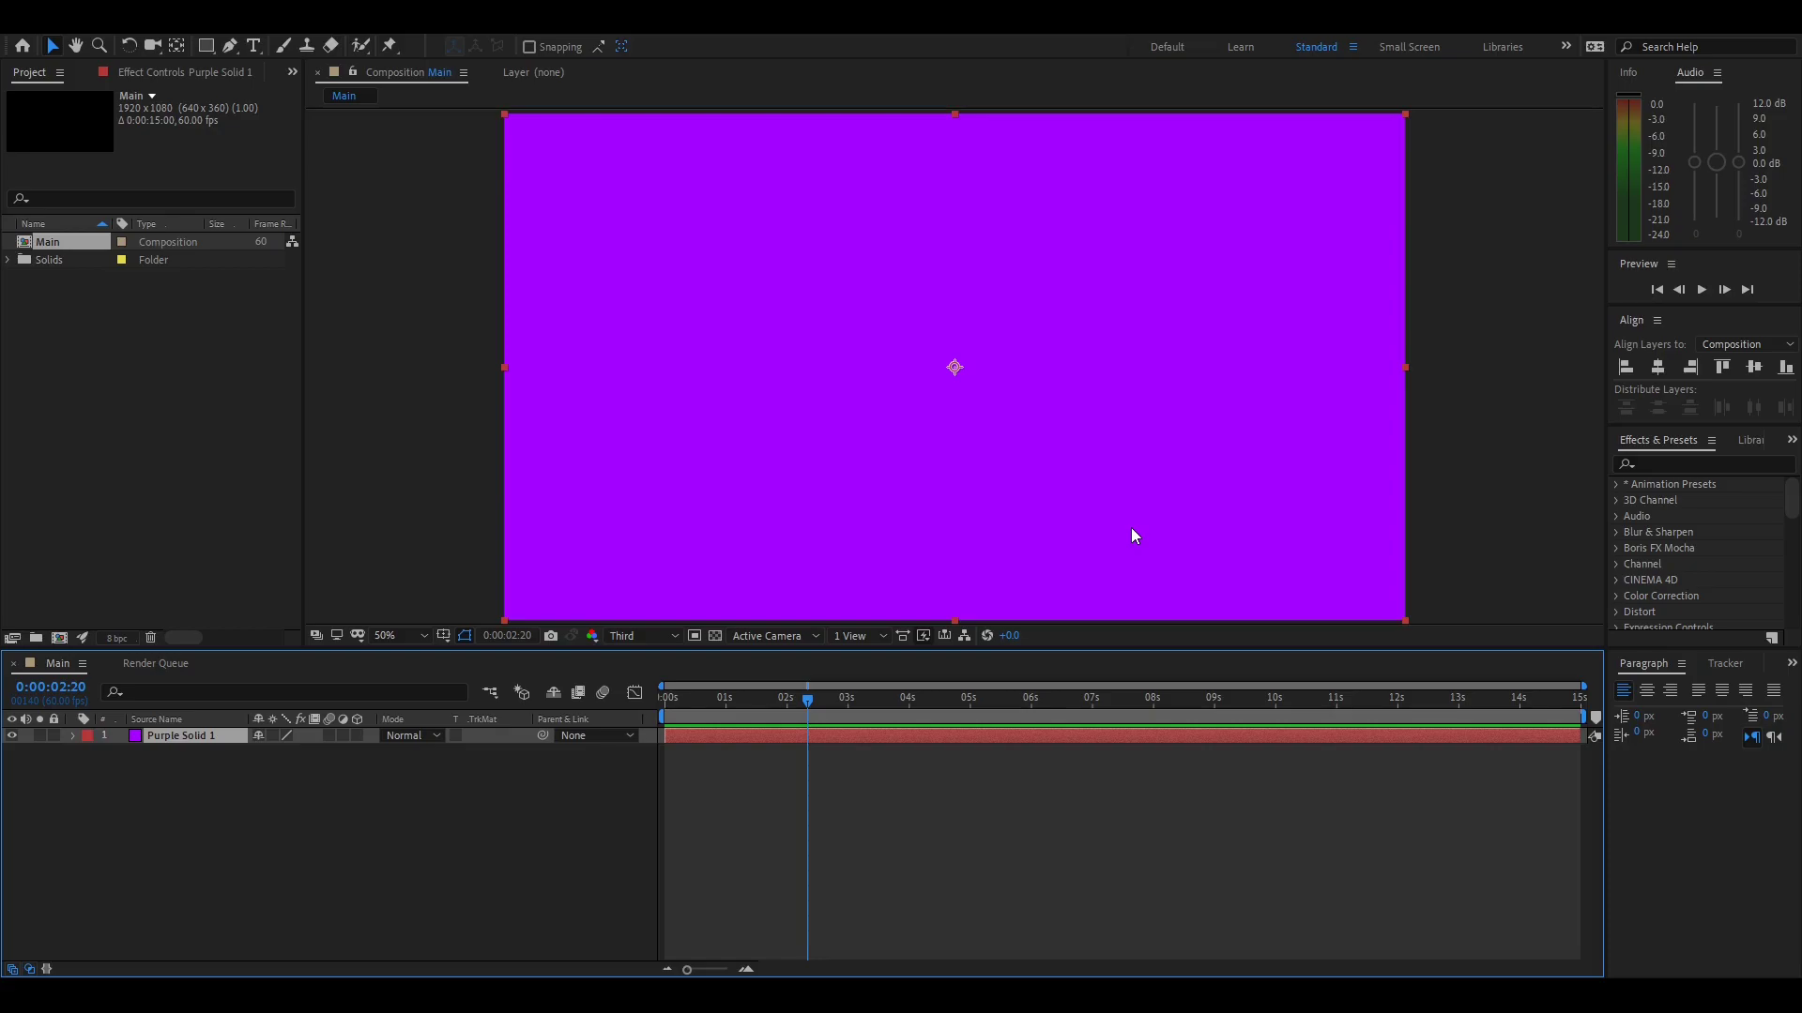
left_click(498, 797)
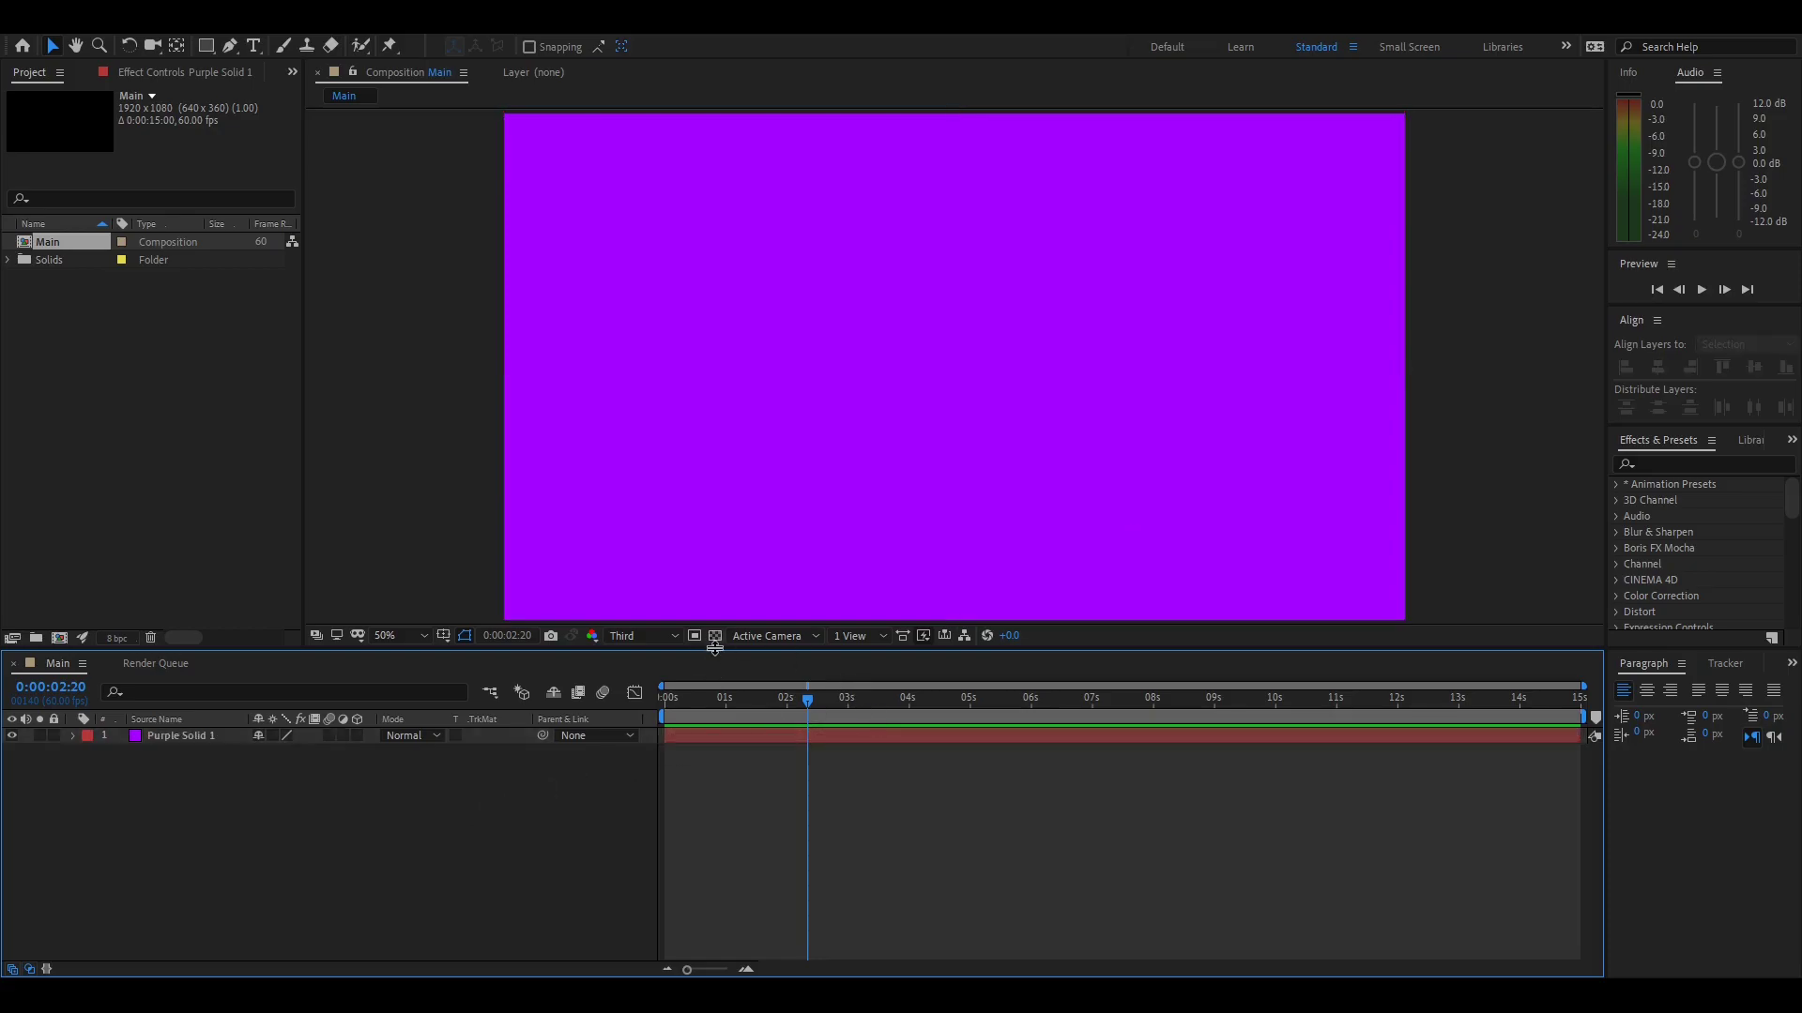
Activate the Pen tool, display the proportional grid over the composition, and hide the purple solid
left_click(233, 47)
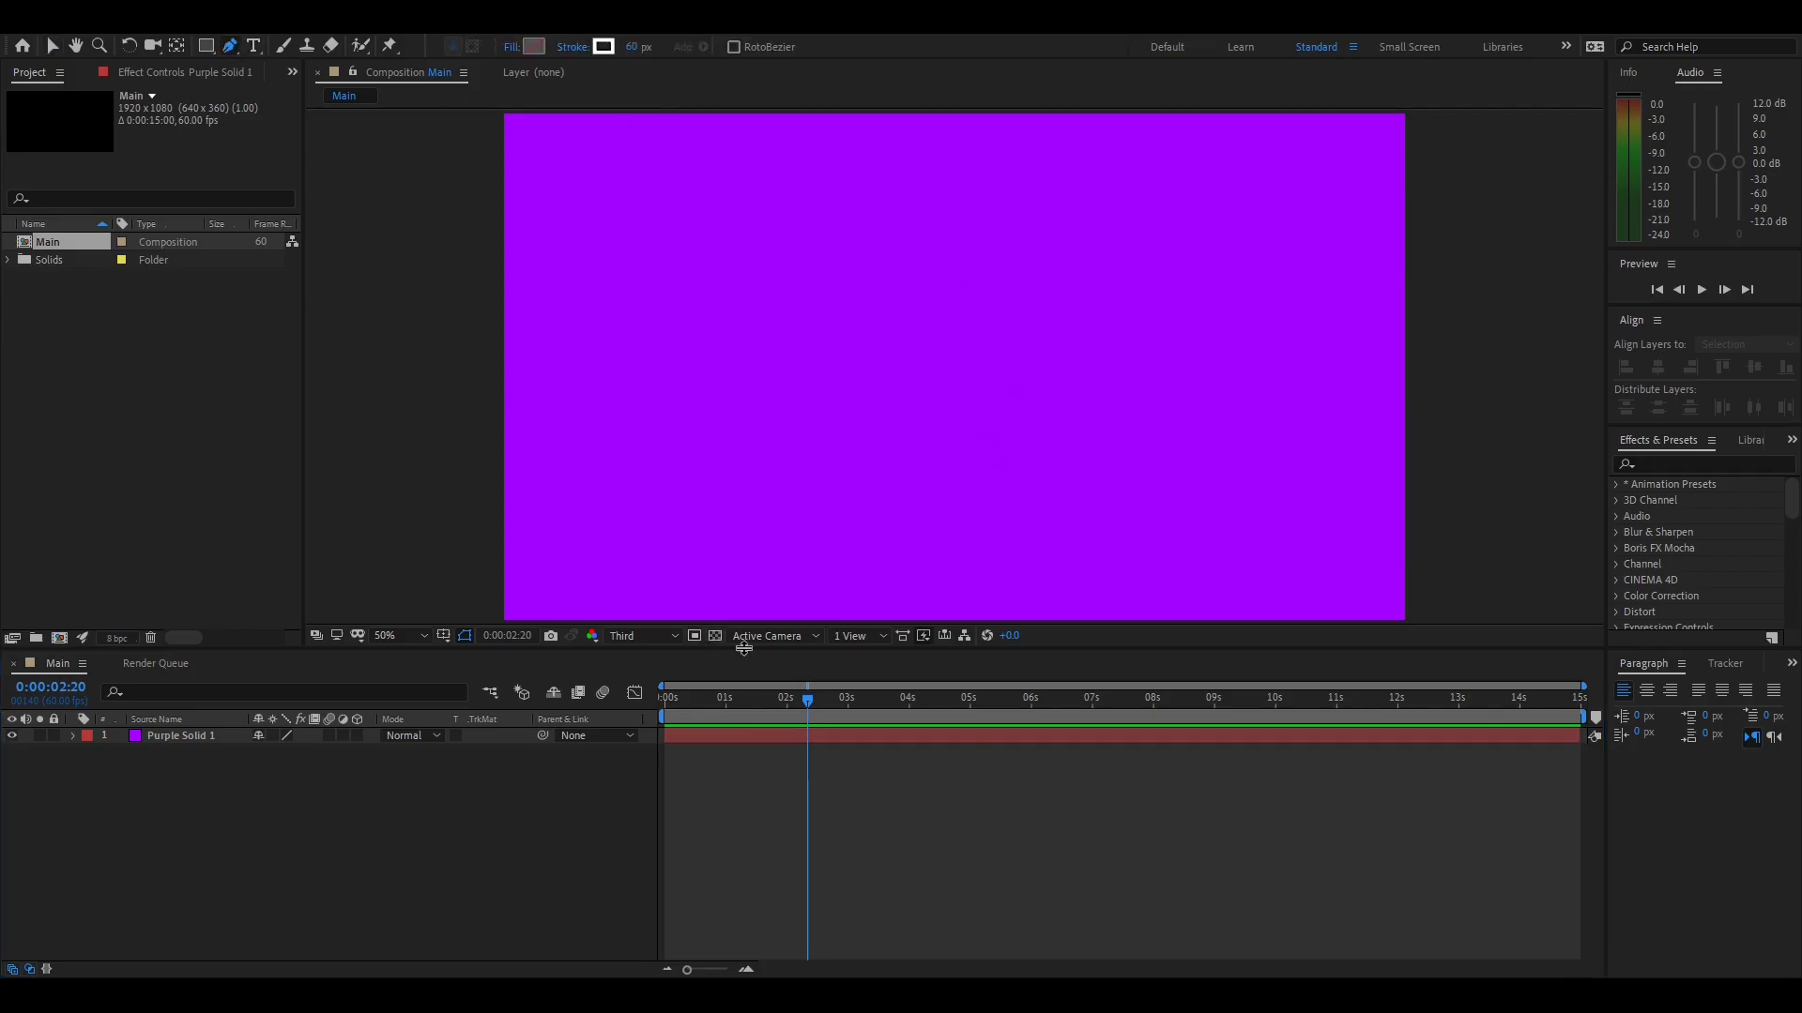
left_click(443, 639)
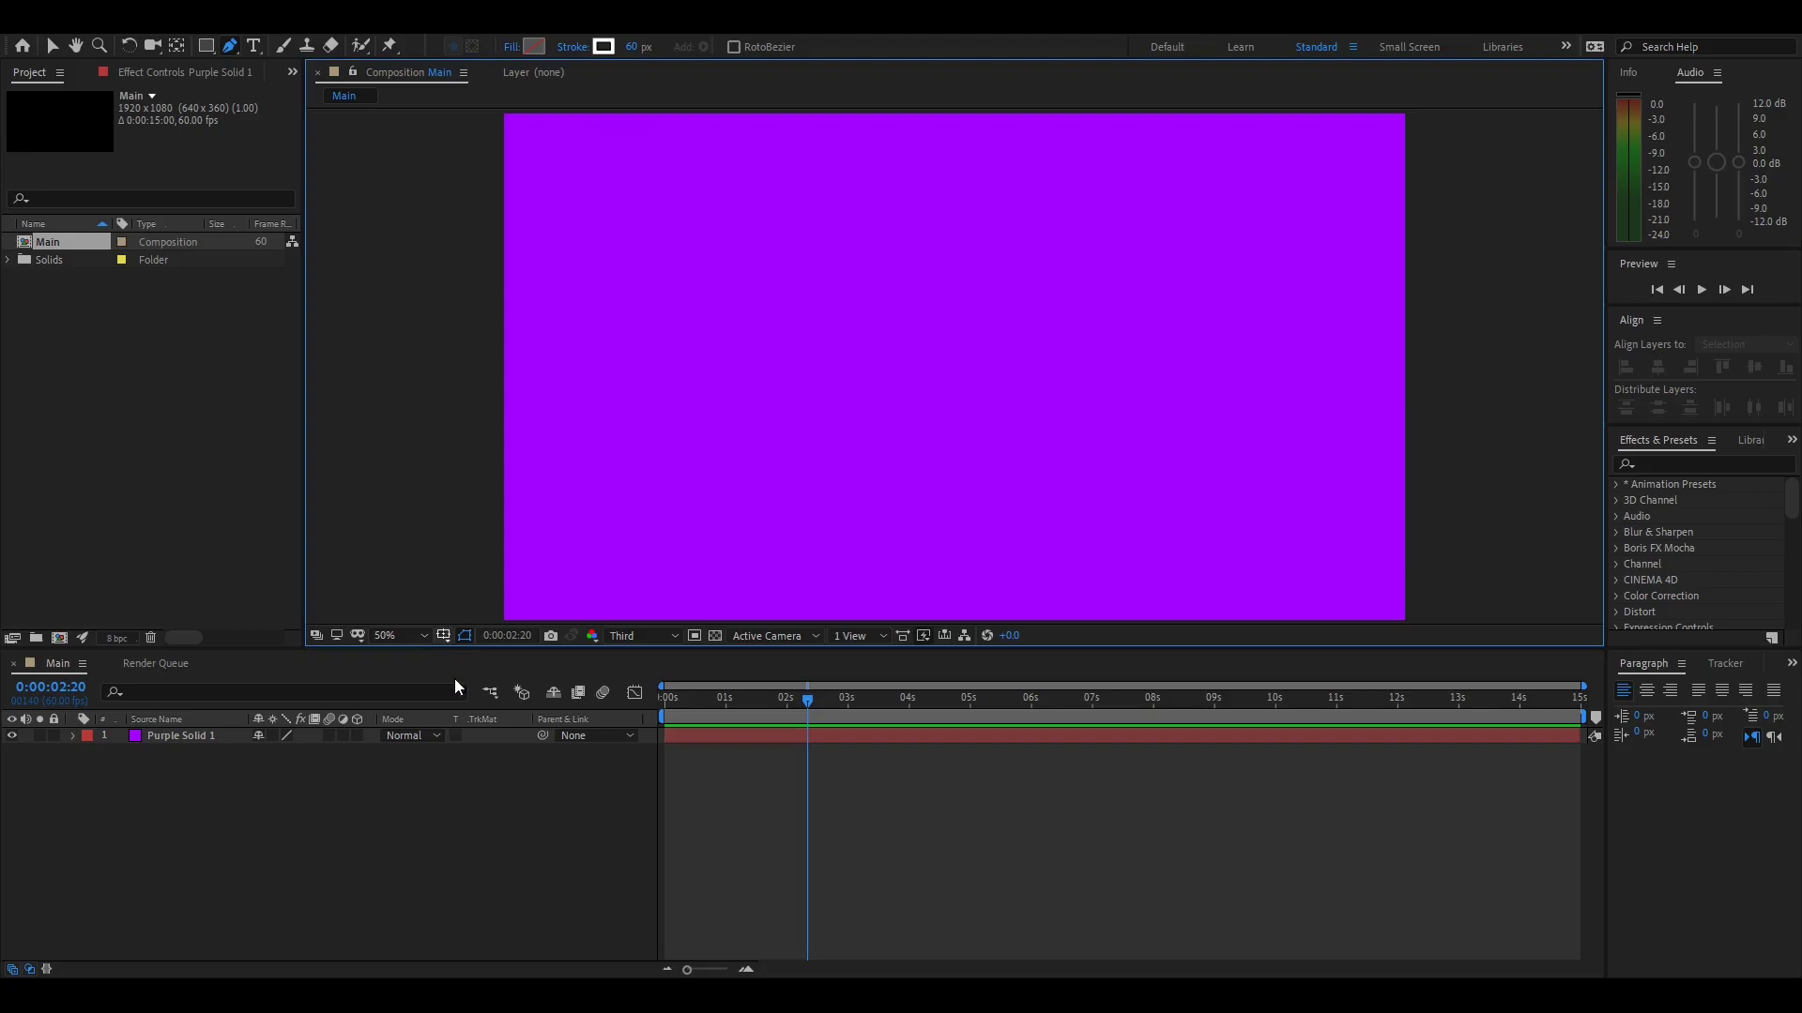
key("alt+apostrophe")
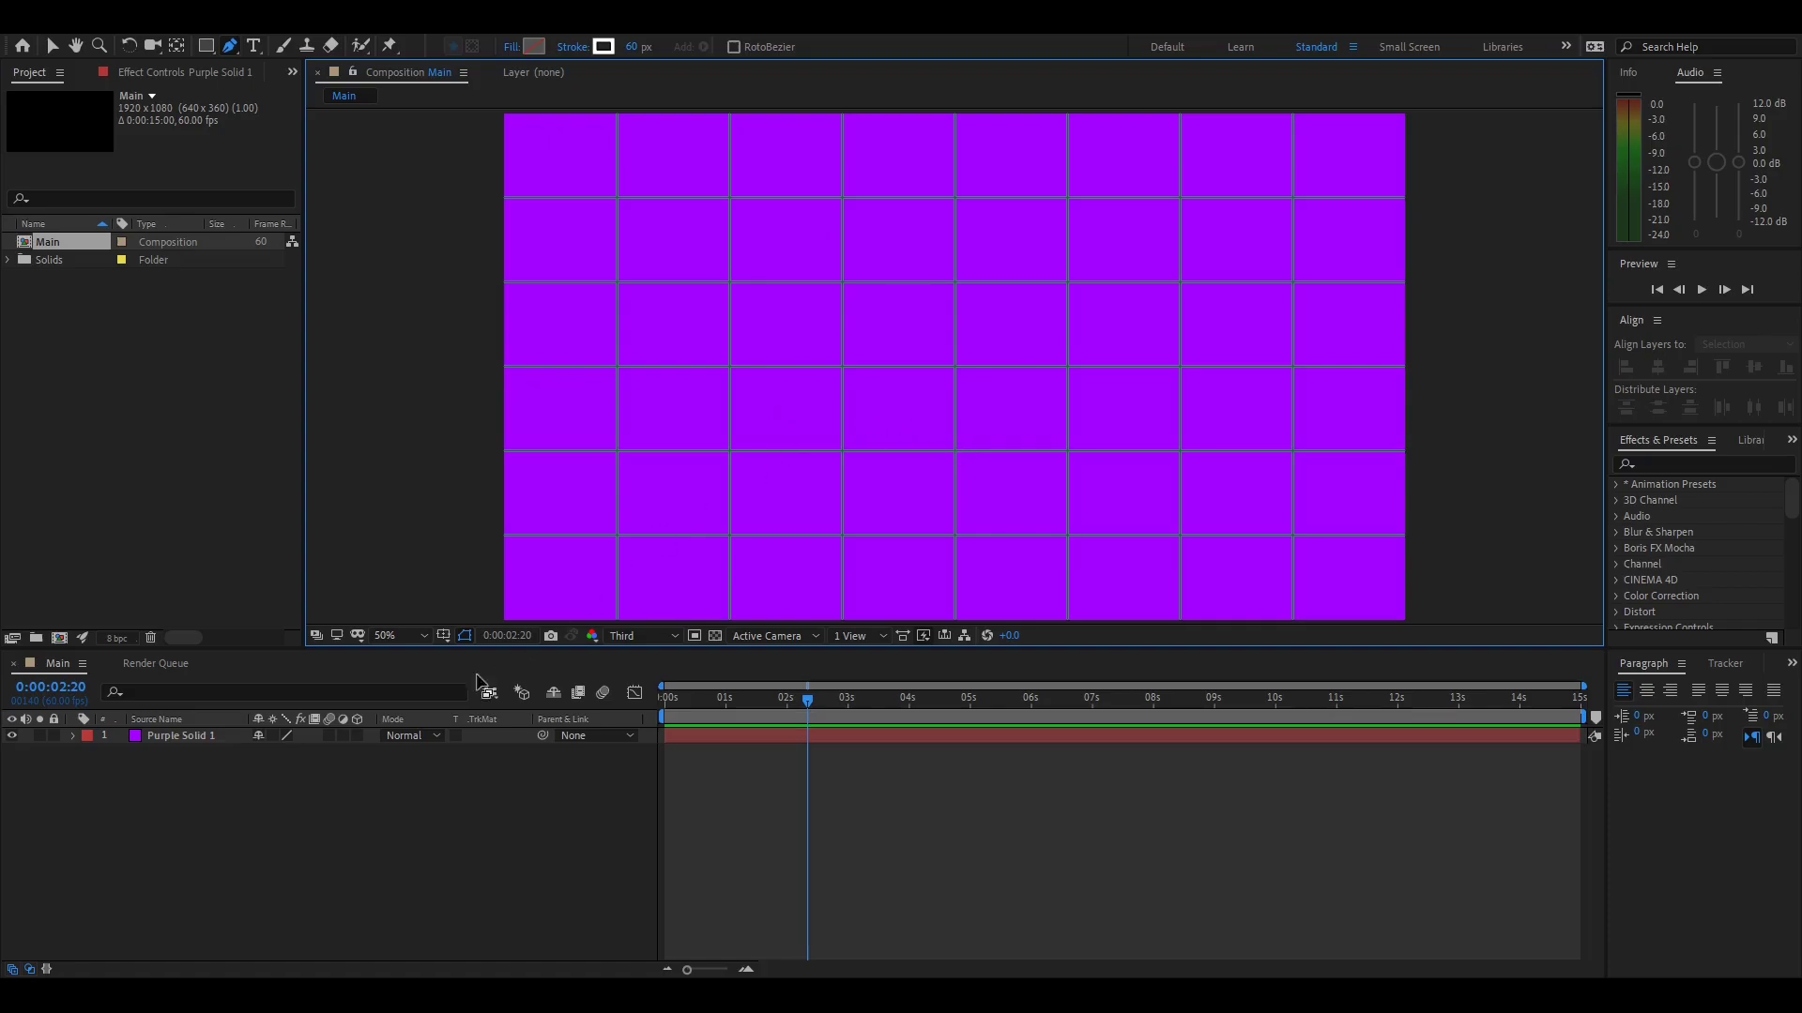
left_click(12, 735)
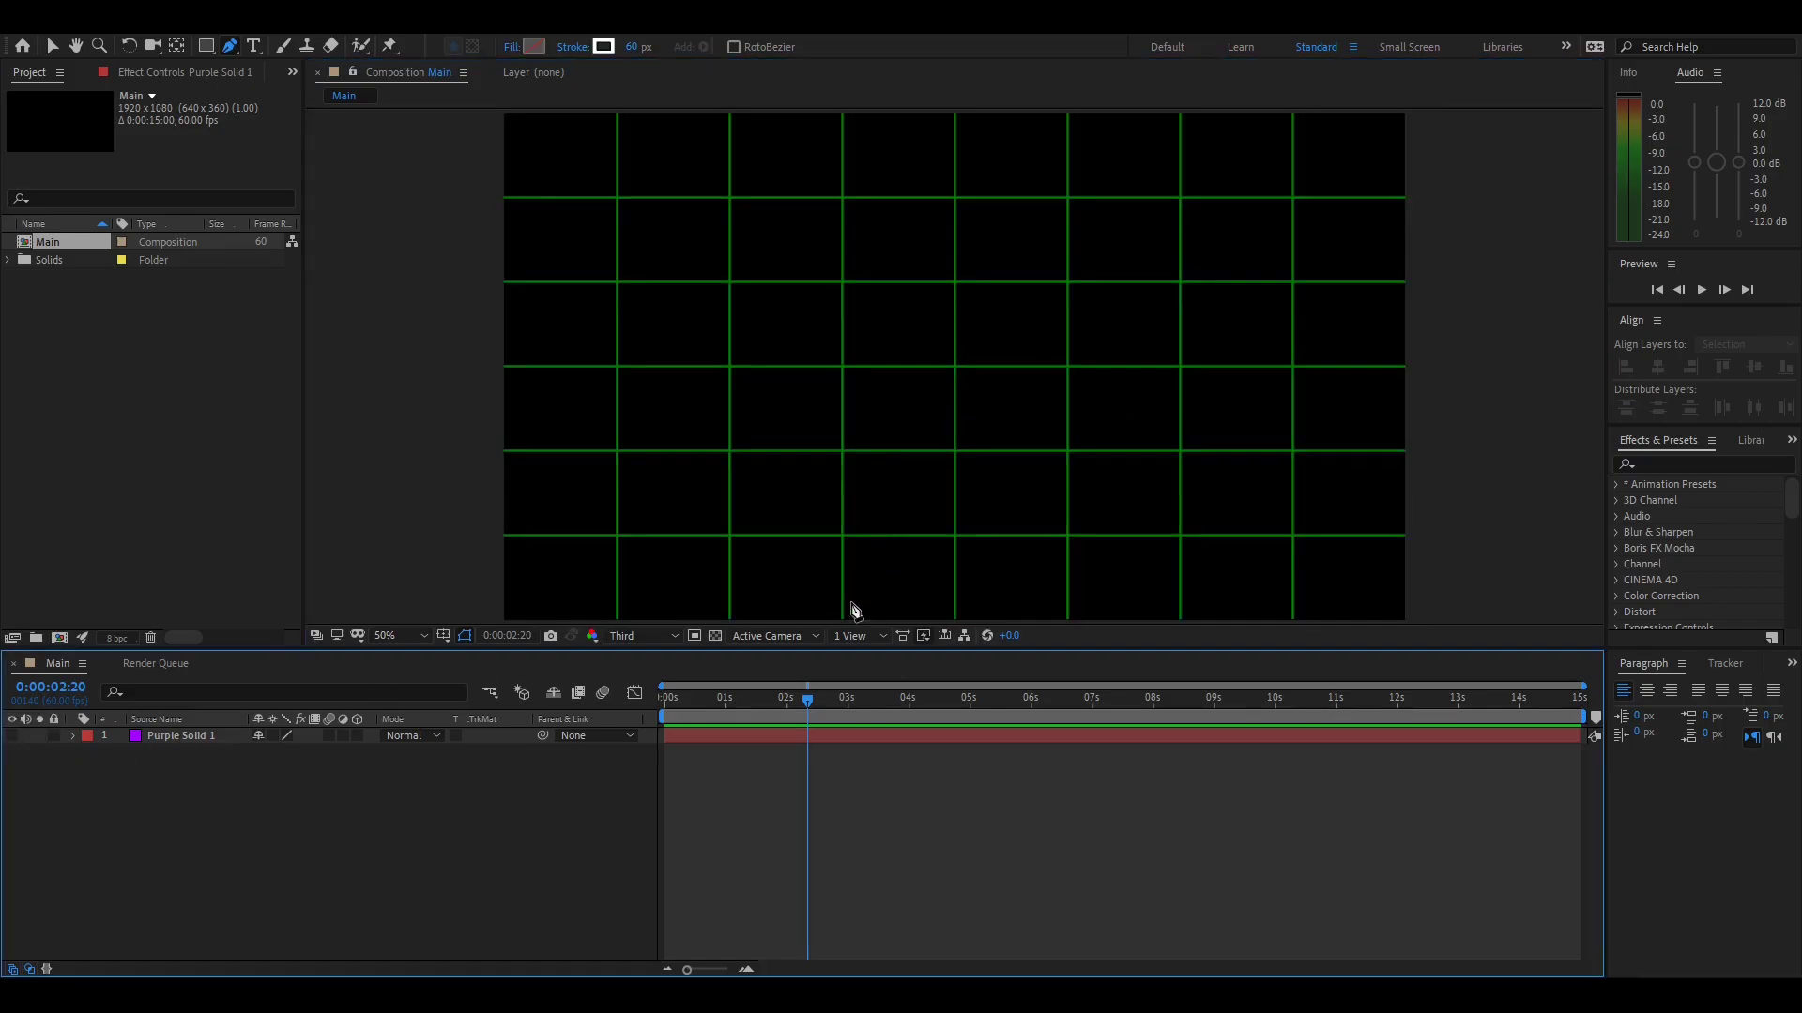
Set the Pen tool's fill to none and its stroke colour to white
left_click(508, 49)
left_click(36, 53)
left_click(90, 150)
left_click(532, 48)
left_click(60, 46)
left_click(104, 148)
left_click(607, 54)
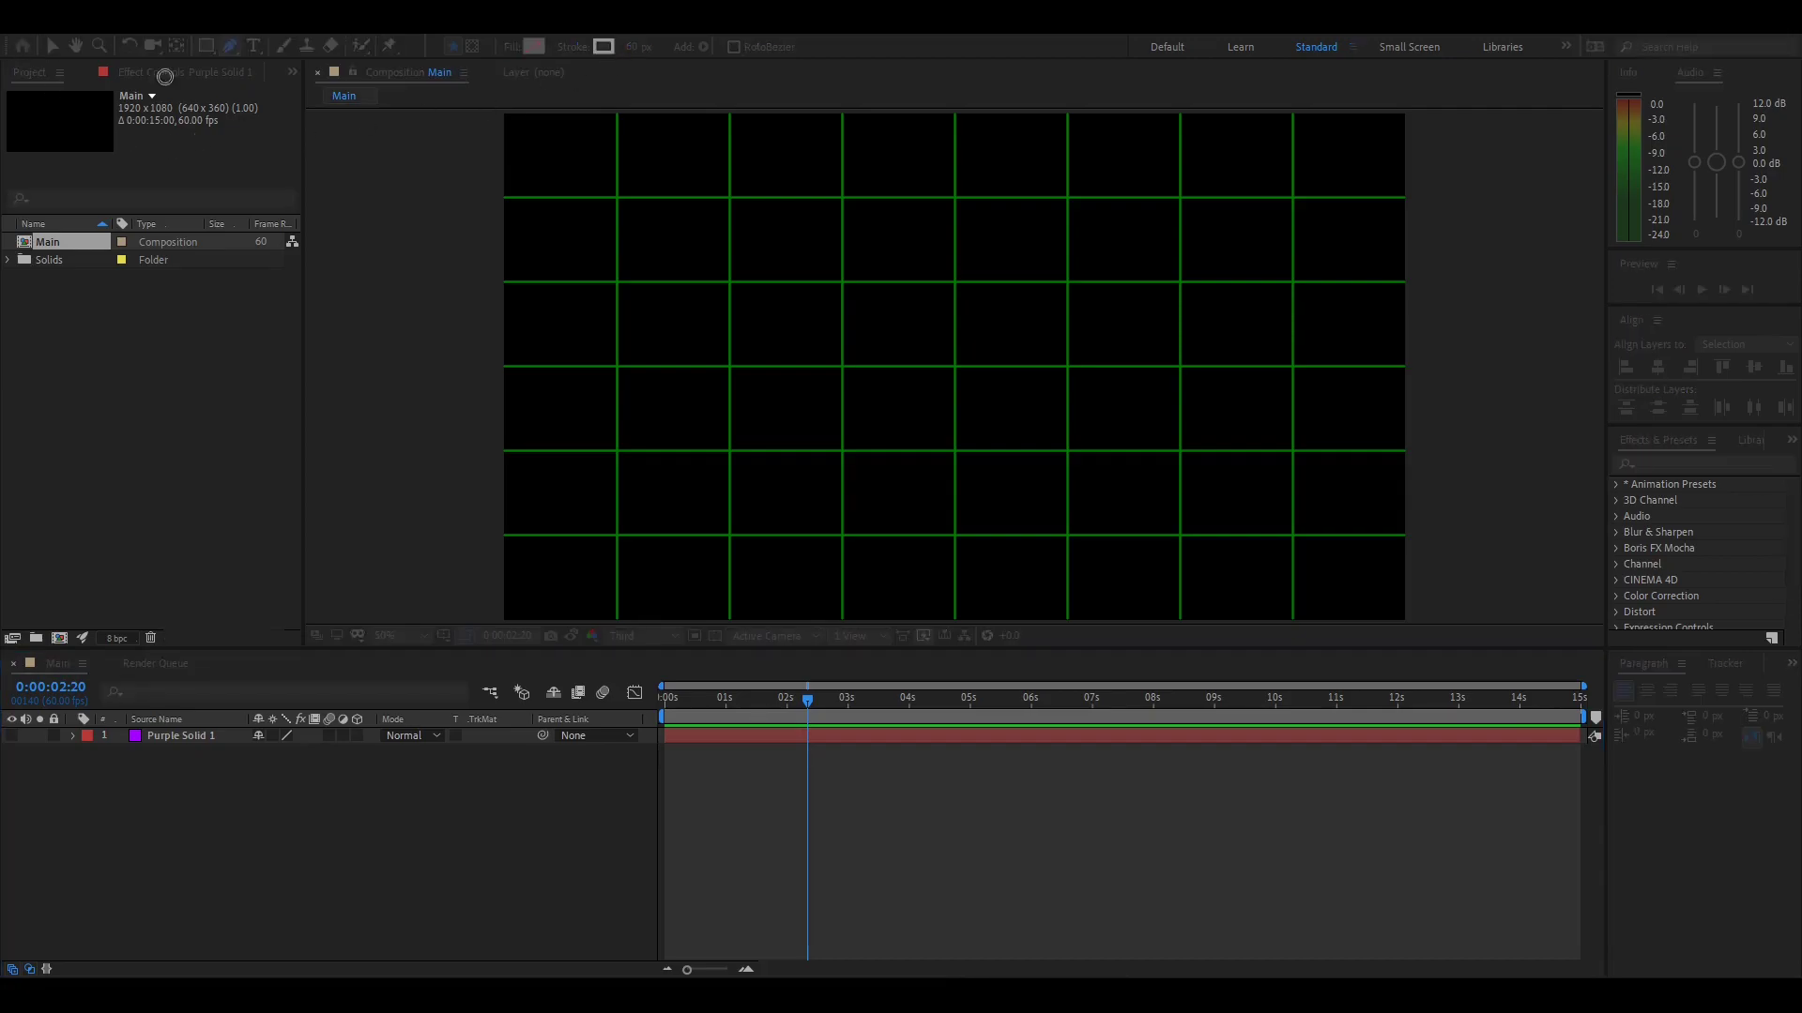
left_click(453, 50)
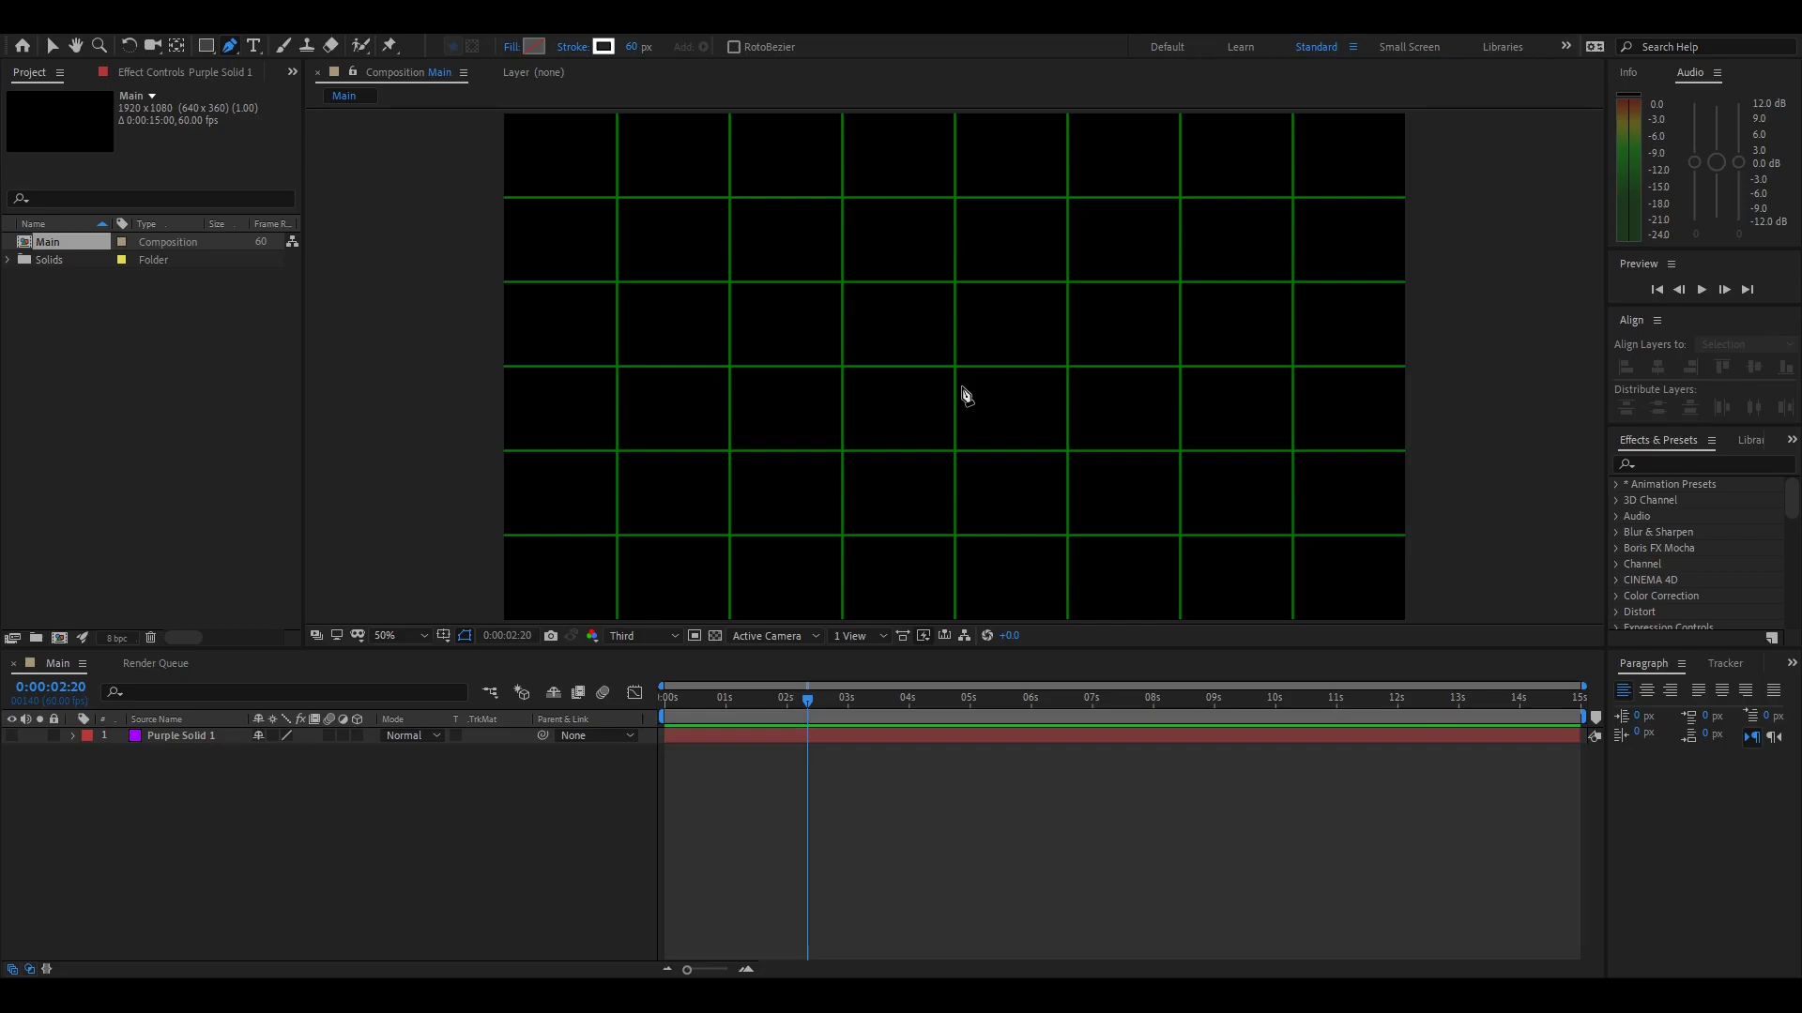
Draw a vertical stroke one grid row tall just below and beside the frame's centre, then deselect its layer
key("/")
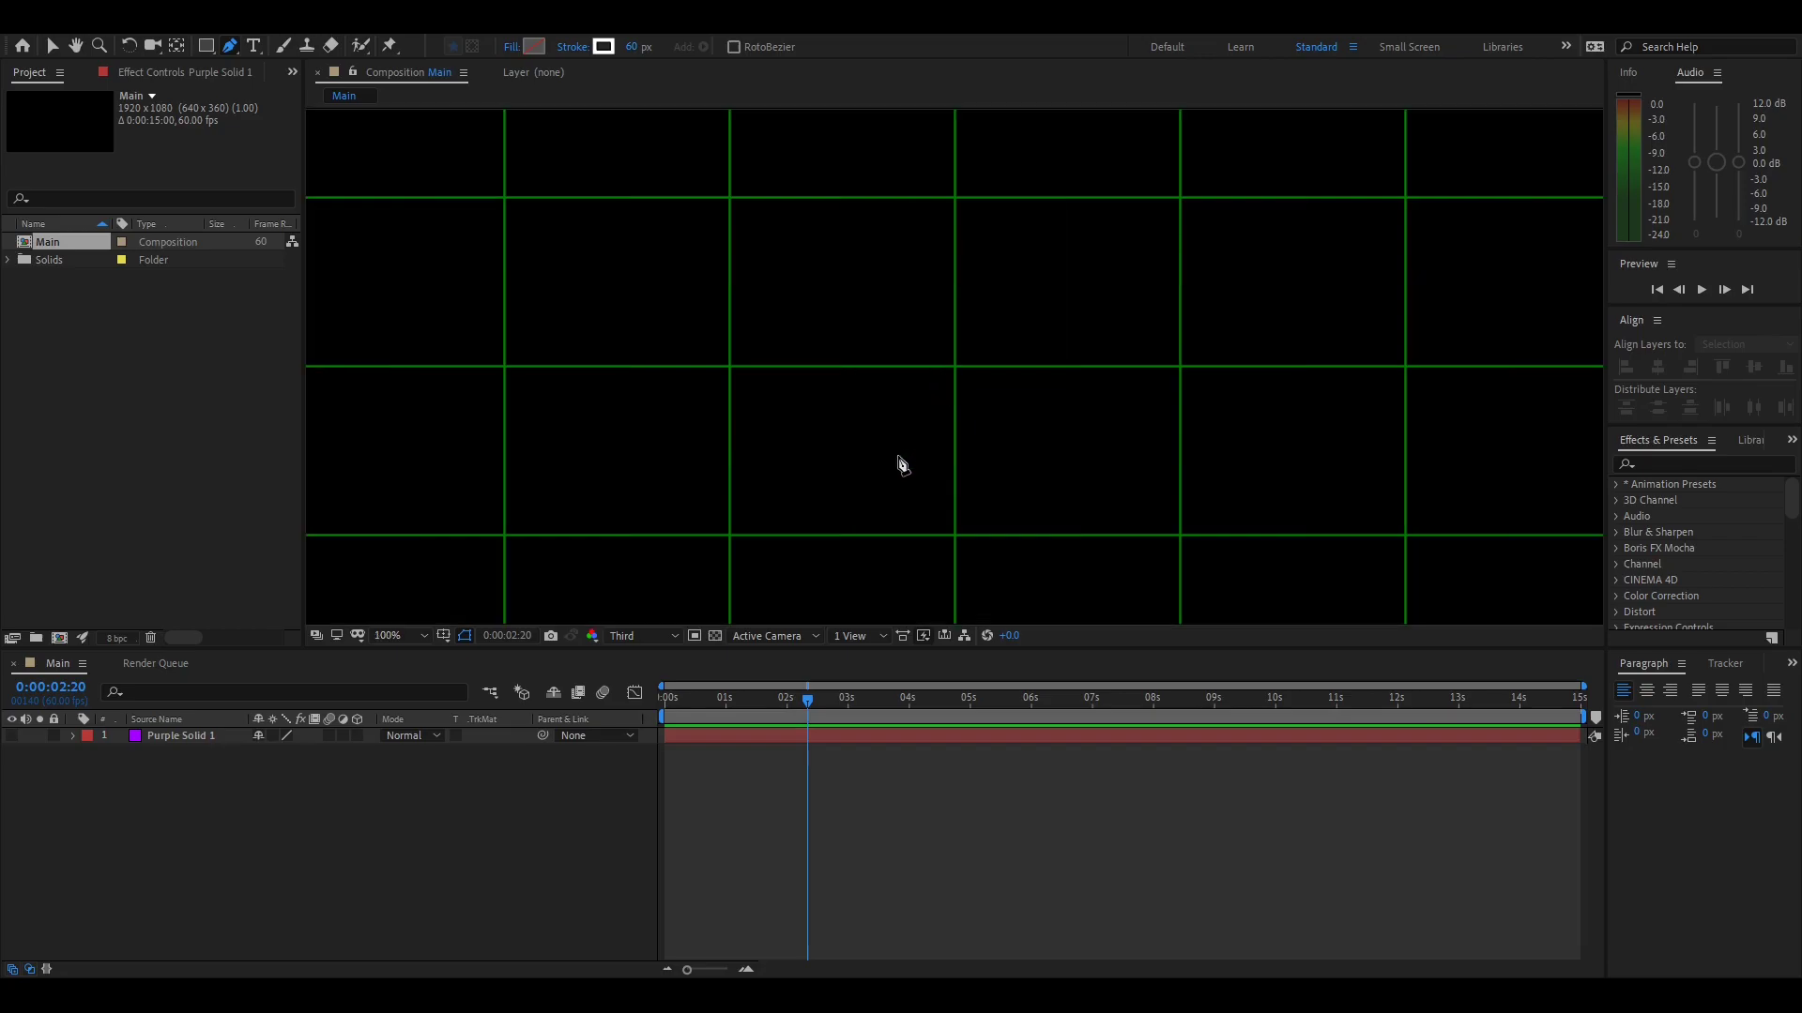
key("shift+slash")
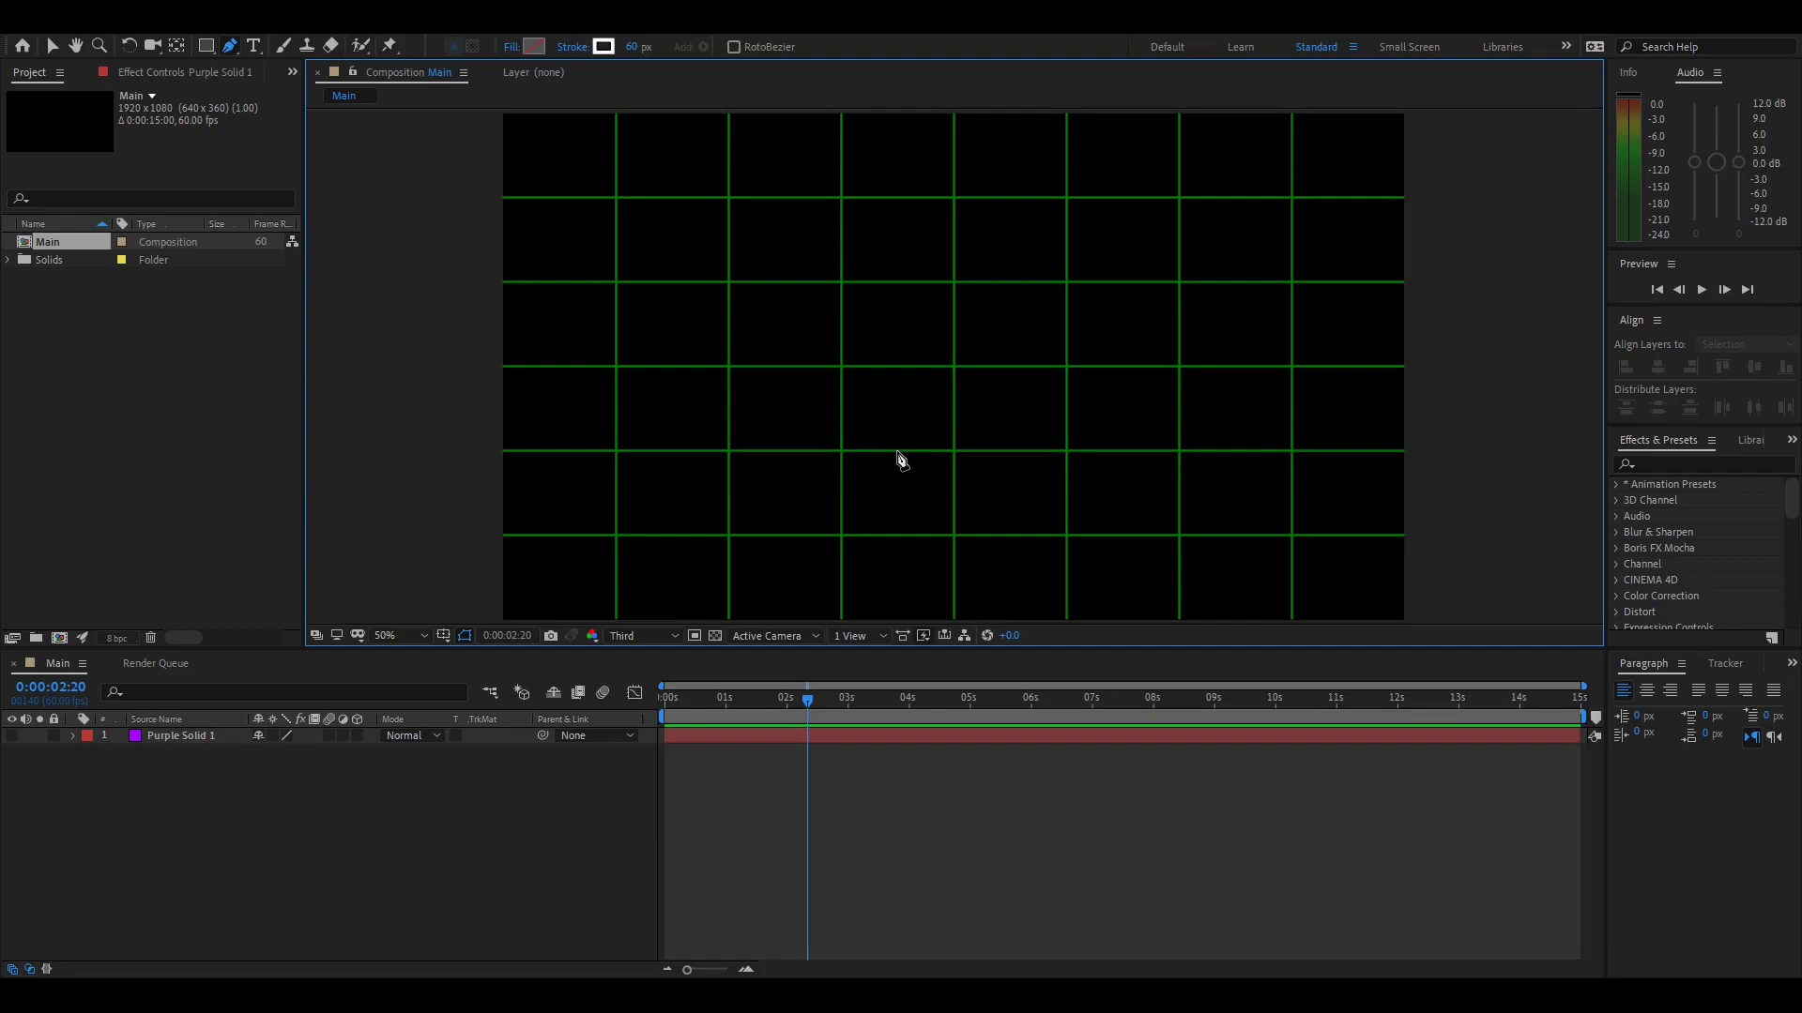
left_click(898, 452)
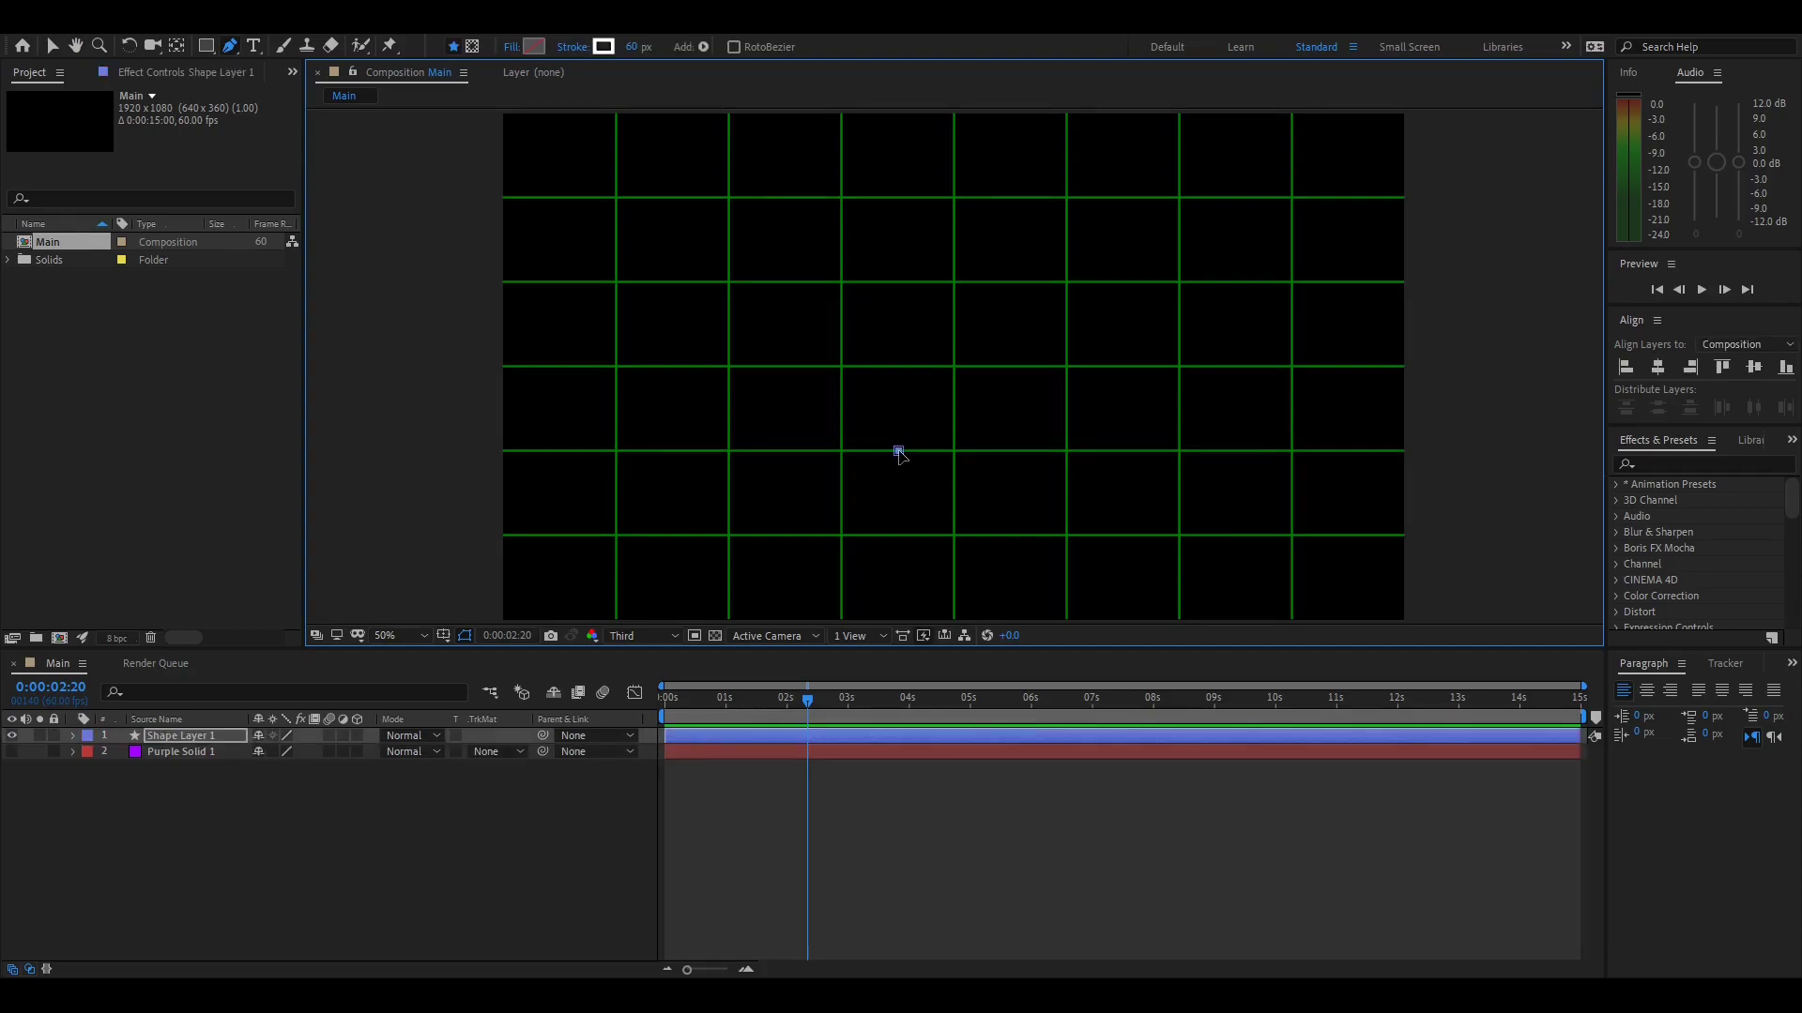
left_click(898, 366)
left_click(510, 882)
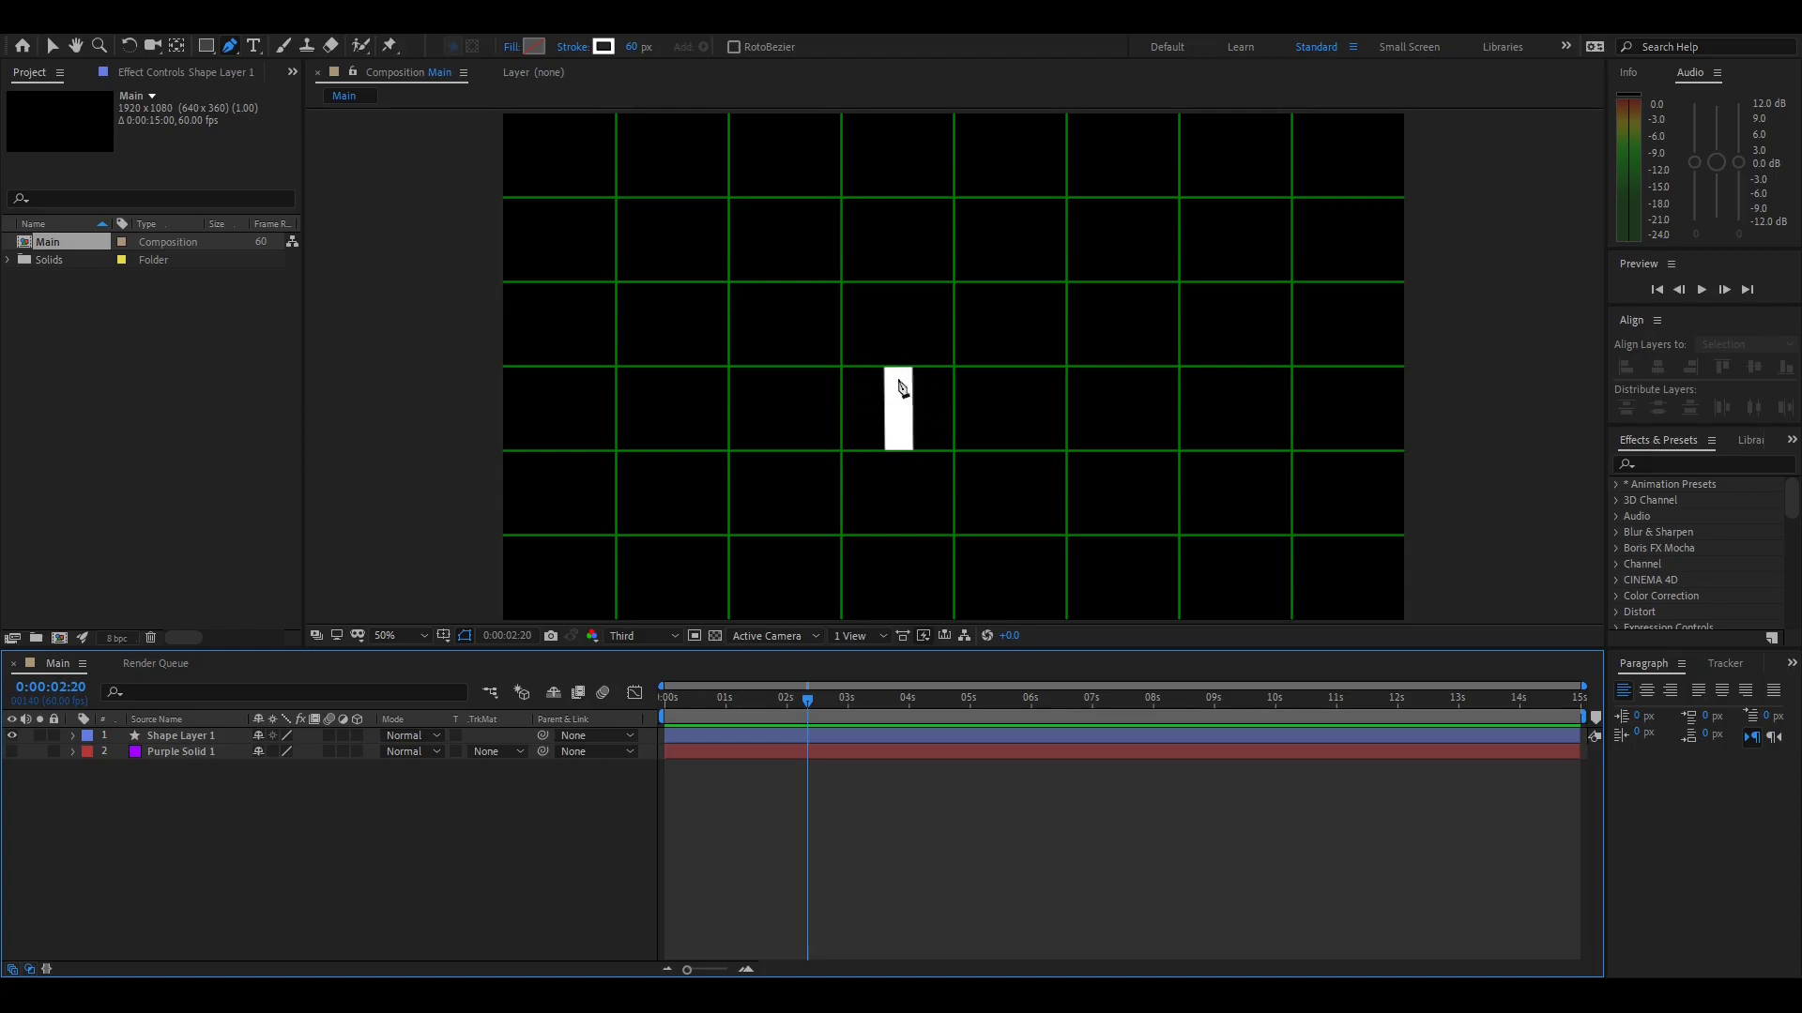
Draw a horizontal stroke about one grid column long above the vertical bar, as a separate shape layer
left_click(896, 328)
left_click(1007, 328)
left_click_drag(1007, 330, 1002, 329)
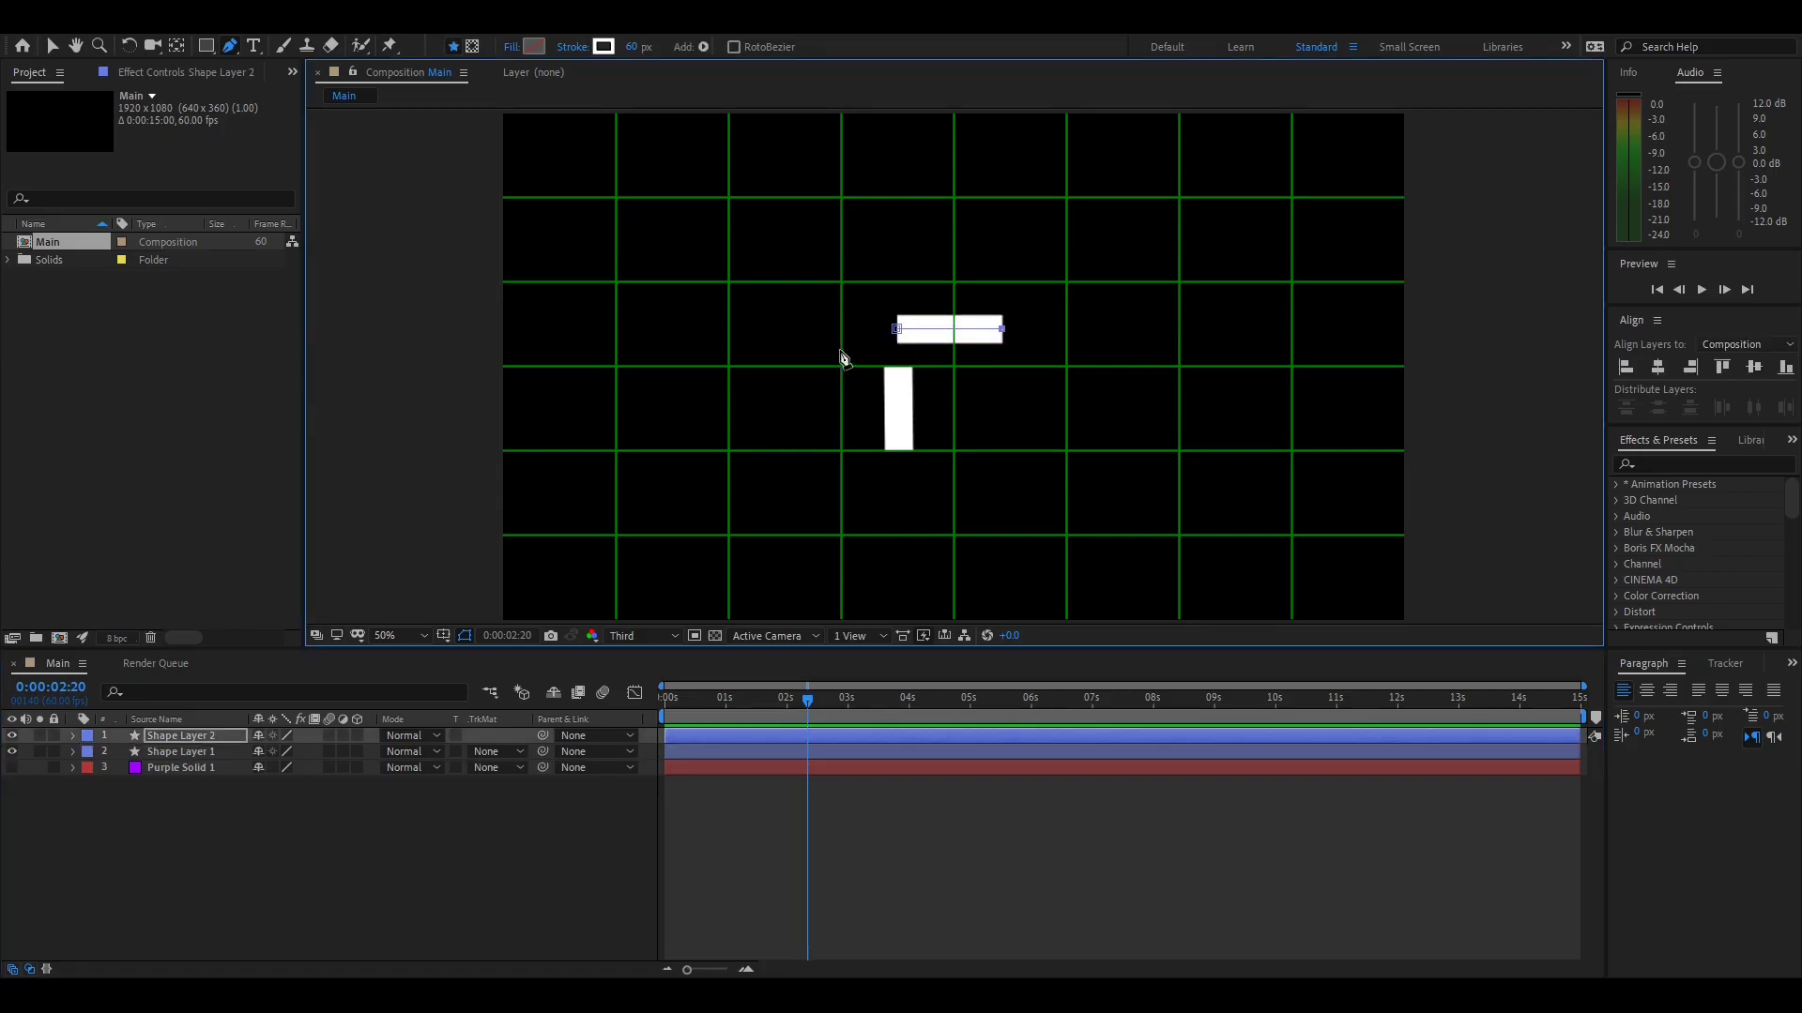
Adjust both endpoints of the horizontal bar so its left edge lines up with the vertical bar
left_click(52, 49)
left_click_drag(896, 329, 884, 330)
left_click_drag(1002, 329, 1006, 330)
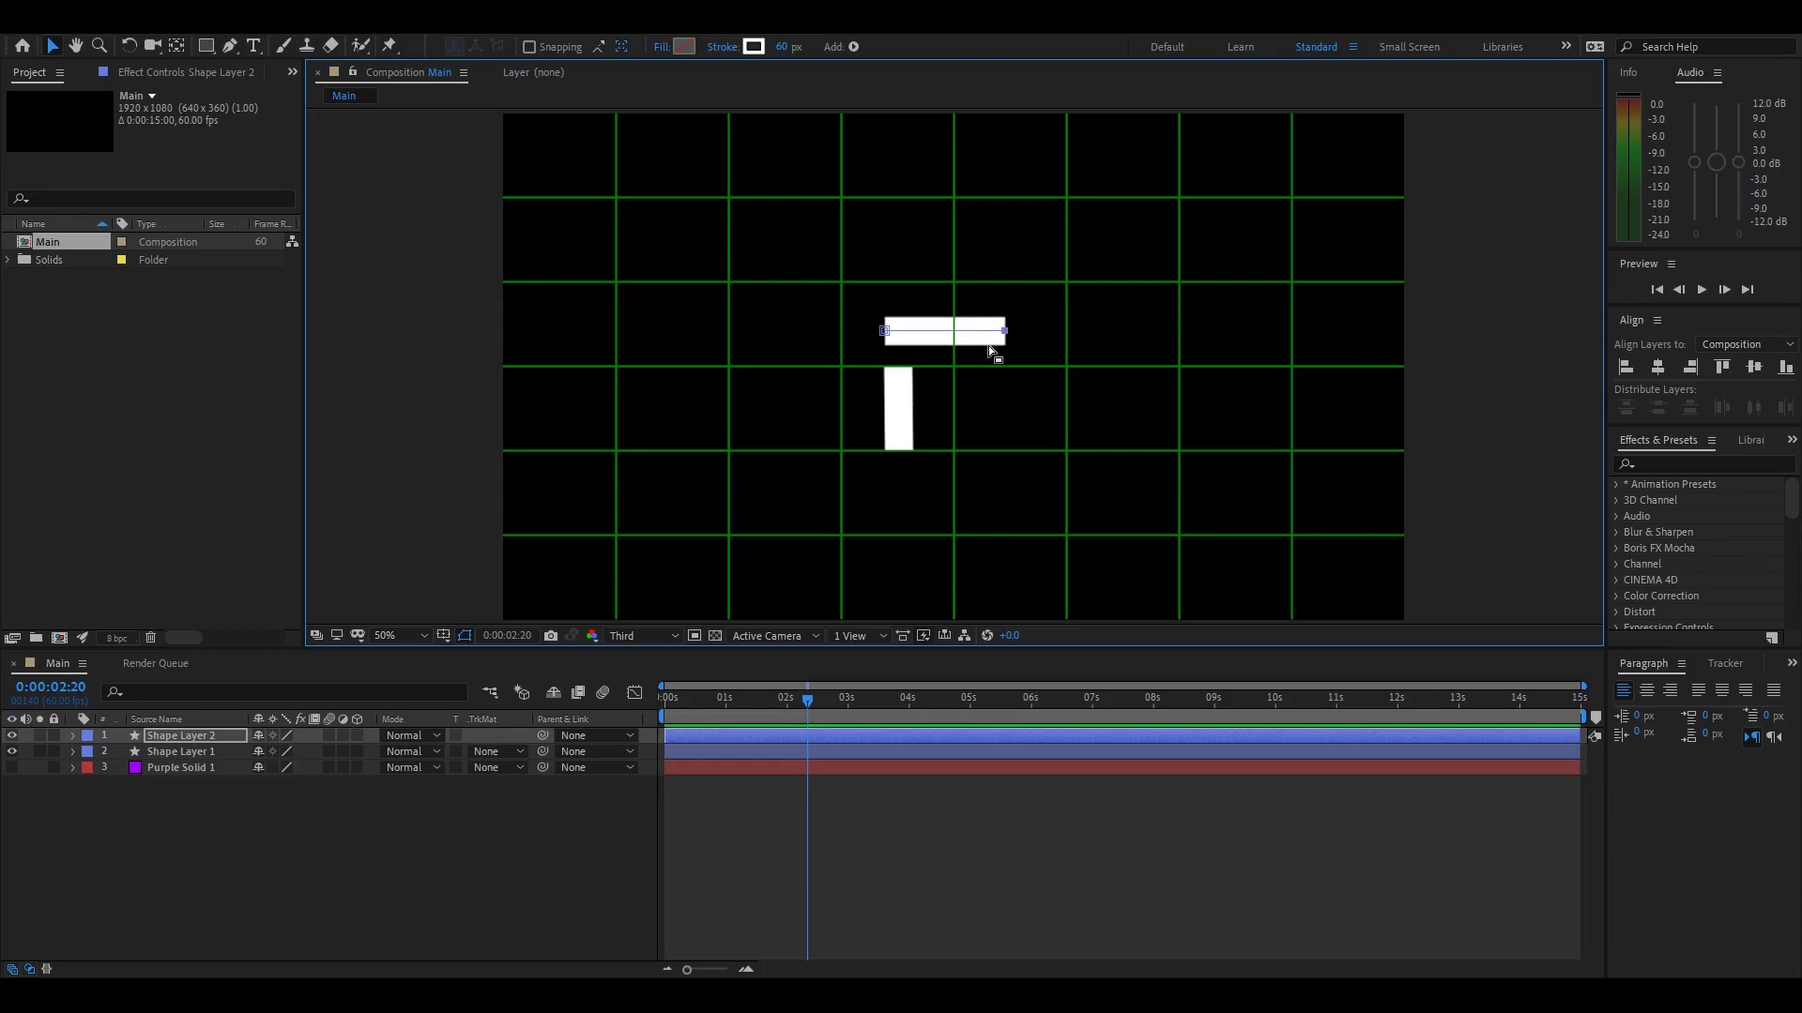
left_click(988, 346)
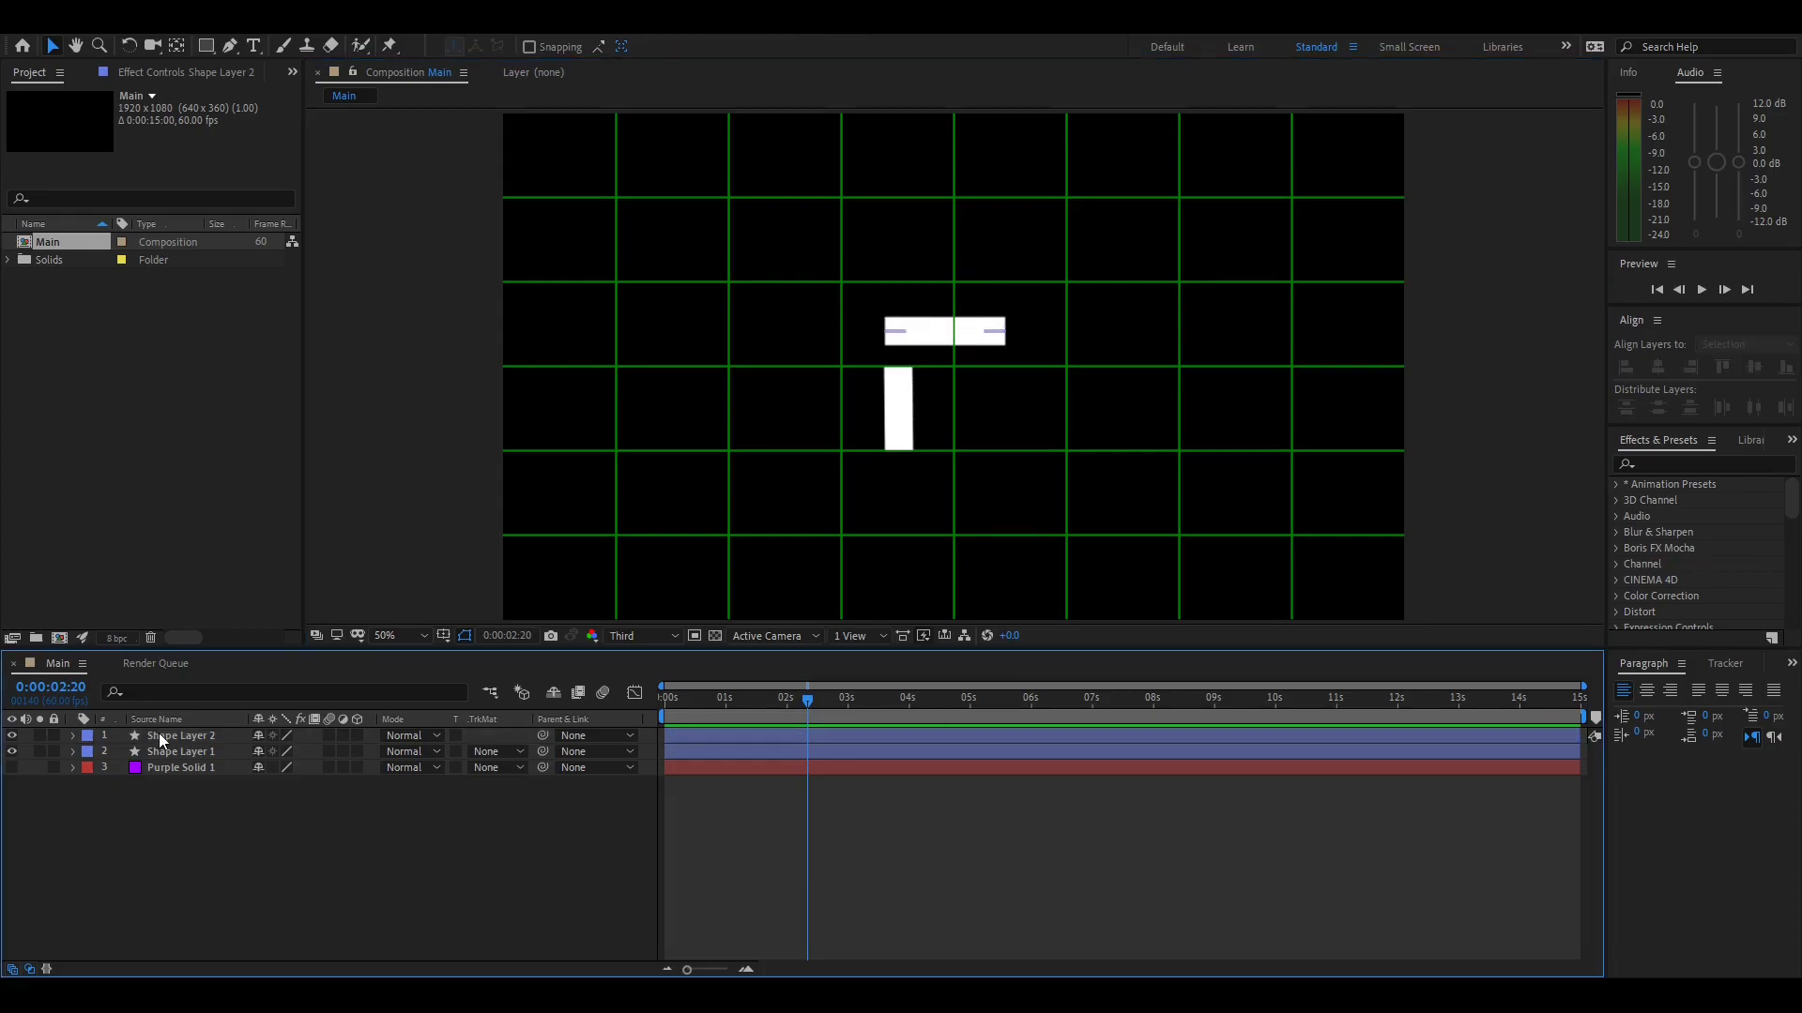
Nudge the horizontal bar down slightly to narrow its gap to the vertical bar, then deselect it
left_click(159, 734)
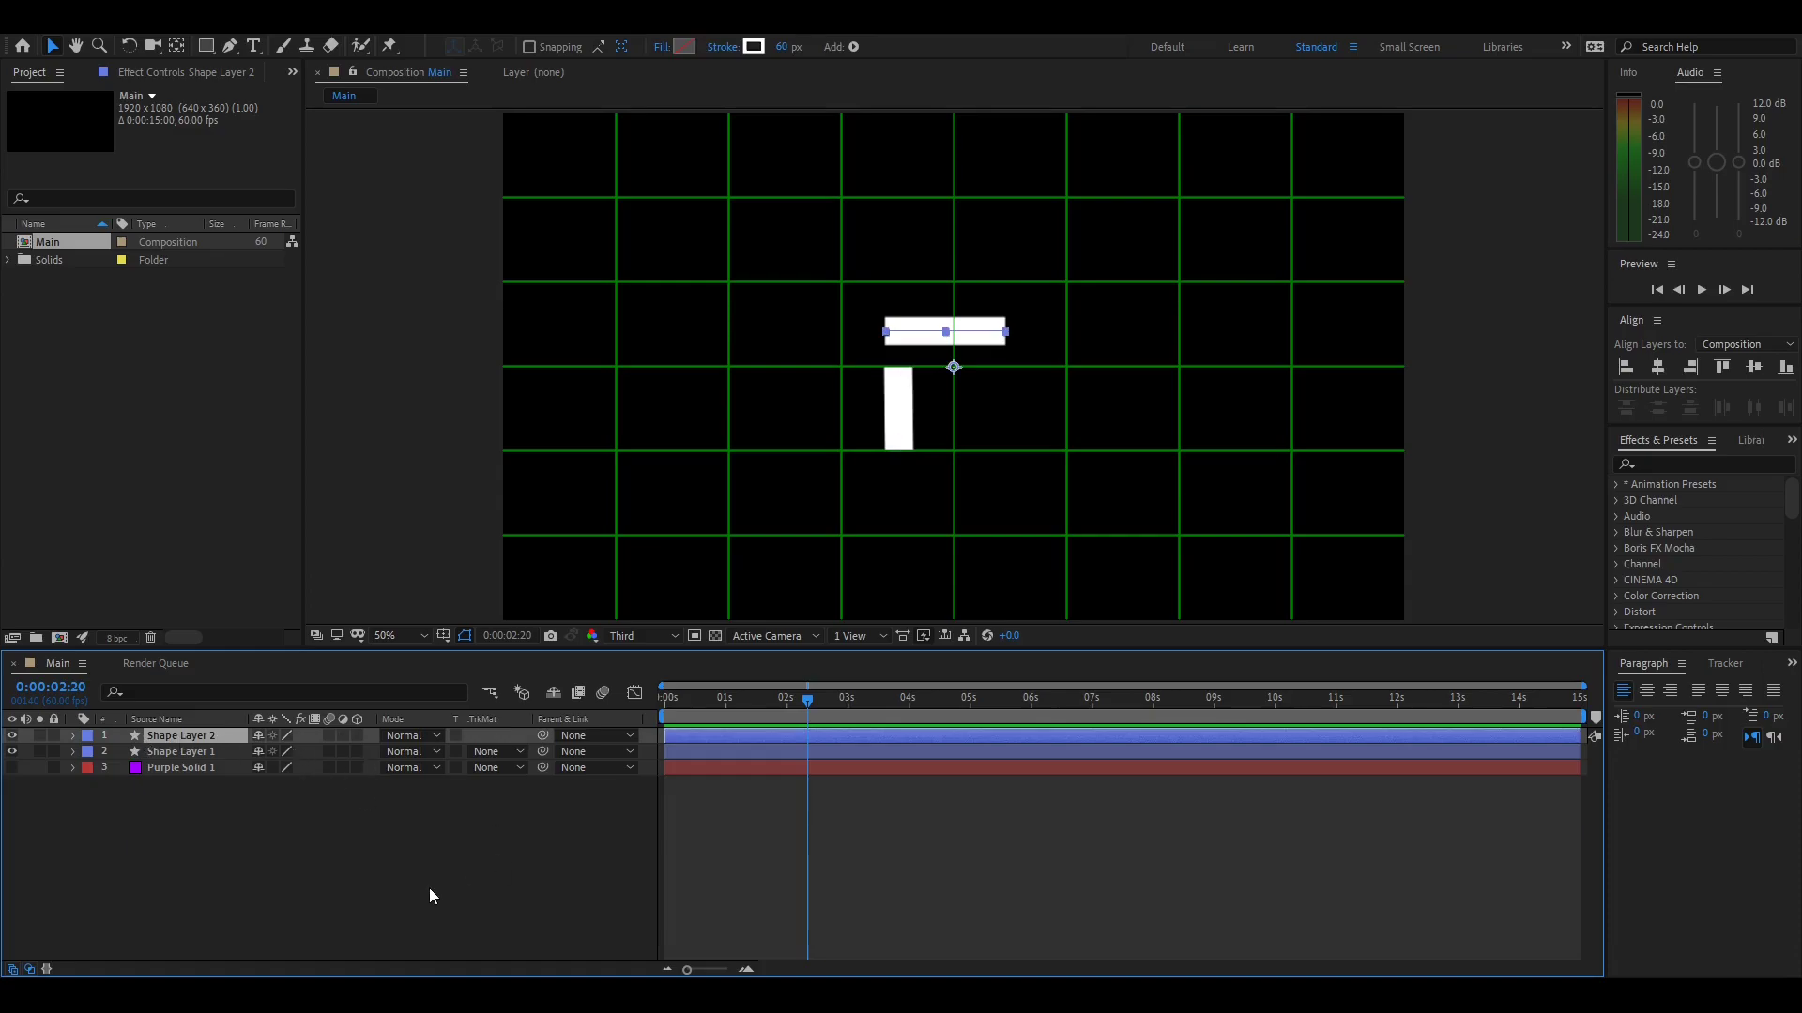
key("Return")
key("shift+Right")
key("shift+Left")
key("Down")
key("Down")
key("Down")
key("Down")
key("Down")
key("Down")
key("Down")
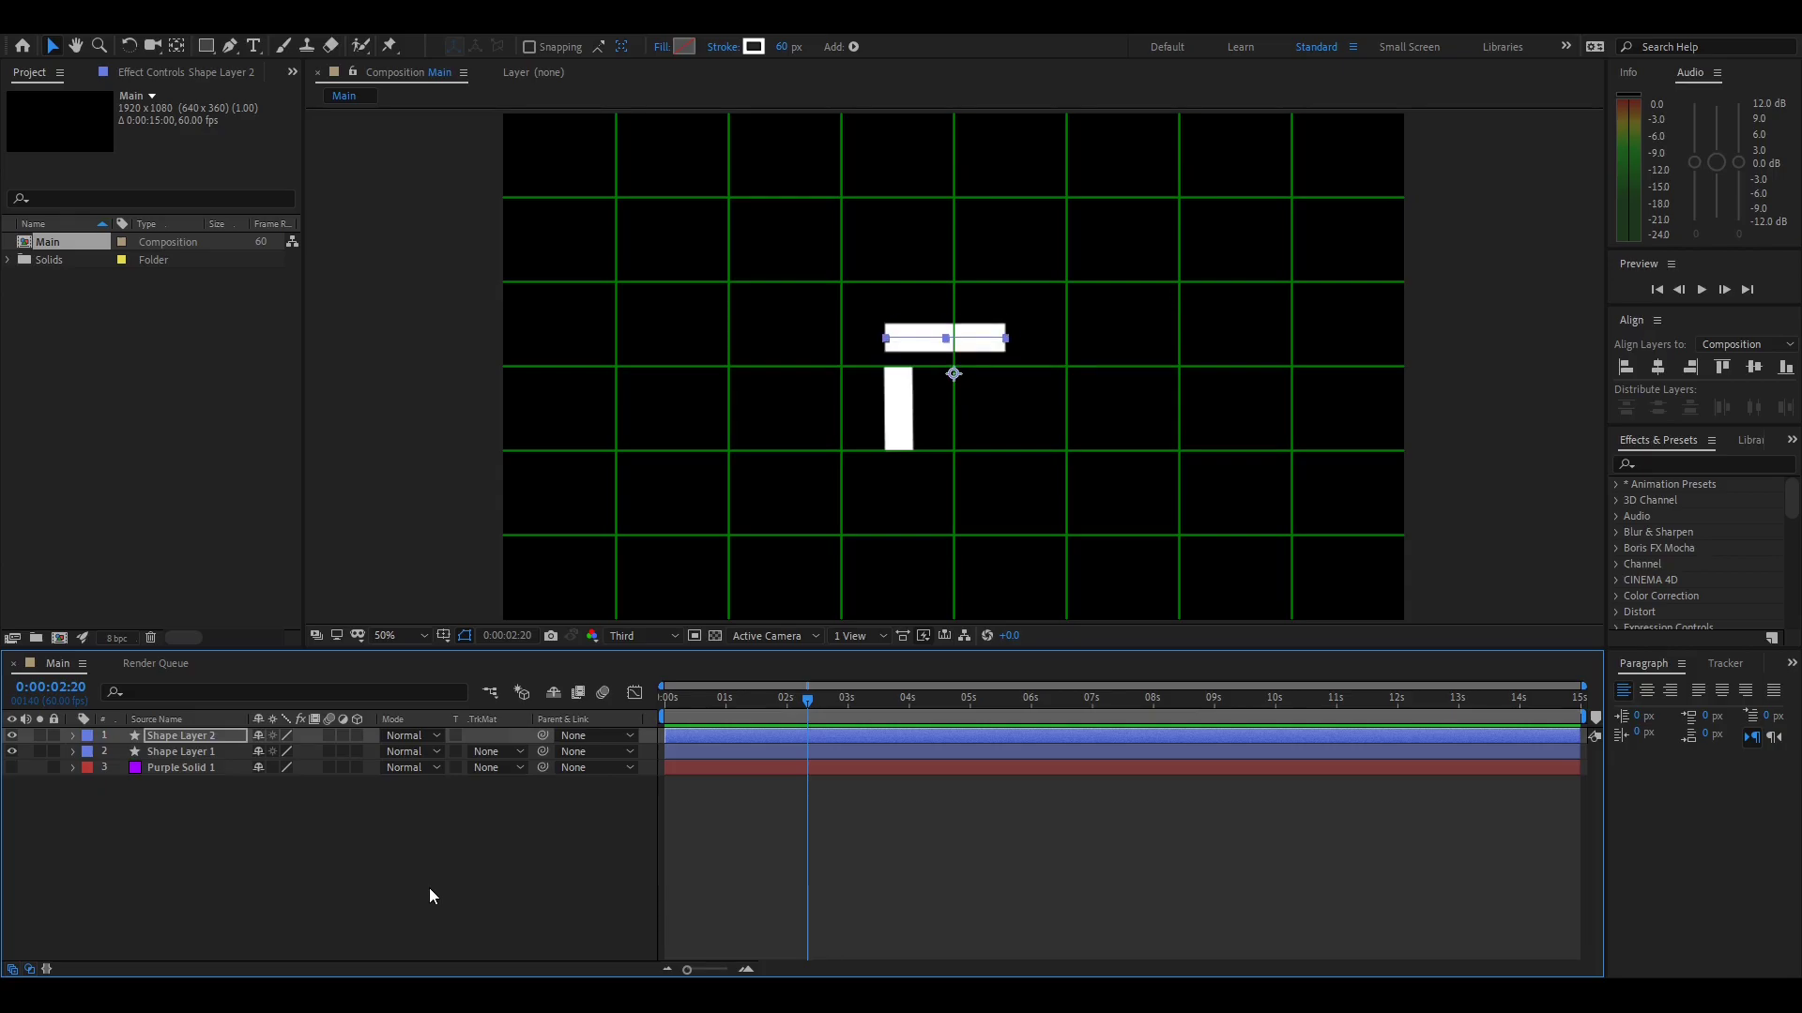
key("Up")
key("Up")
key("Up")
key("Up")
left_click(430, 887)
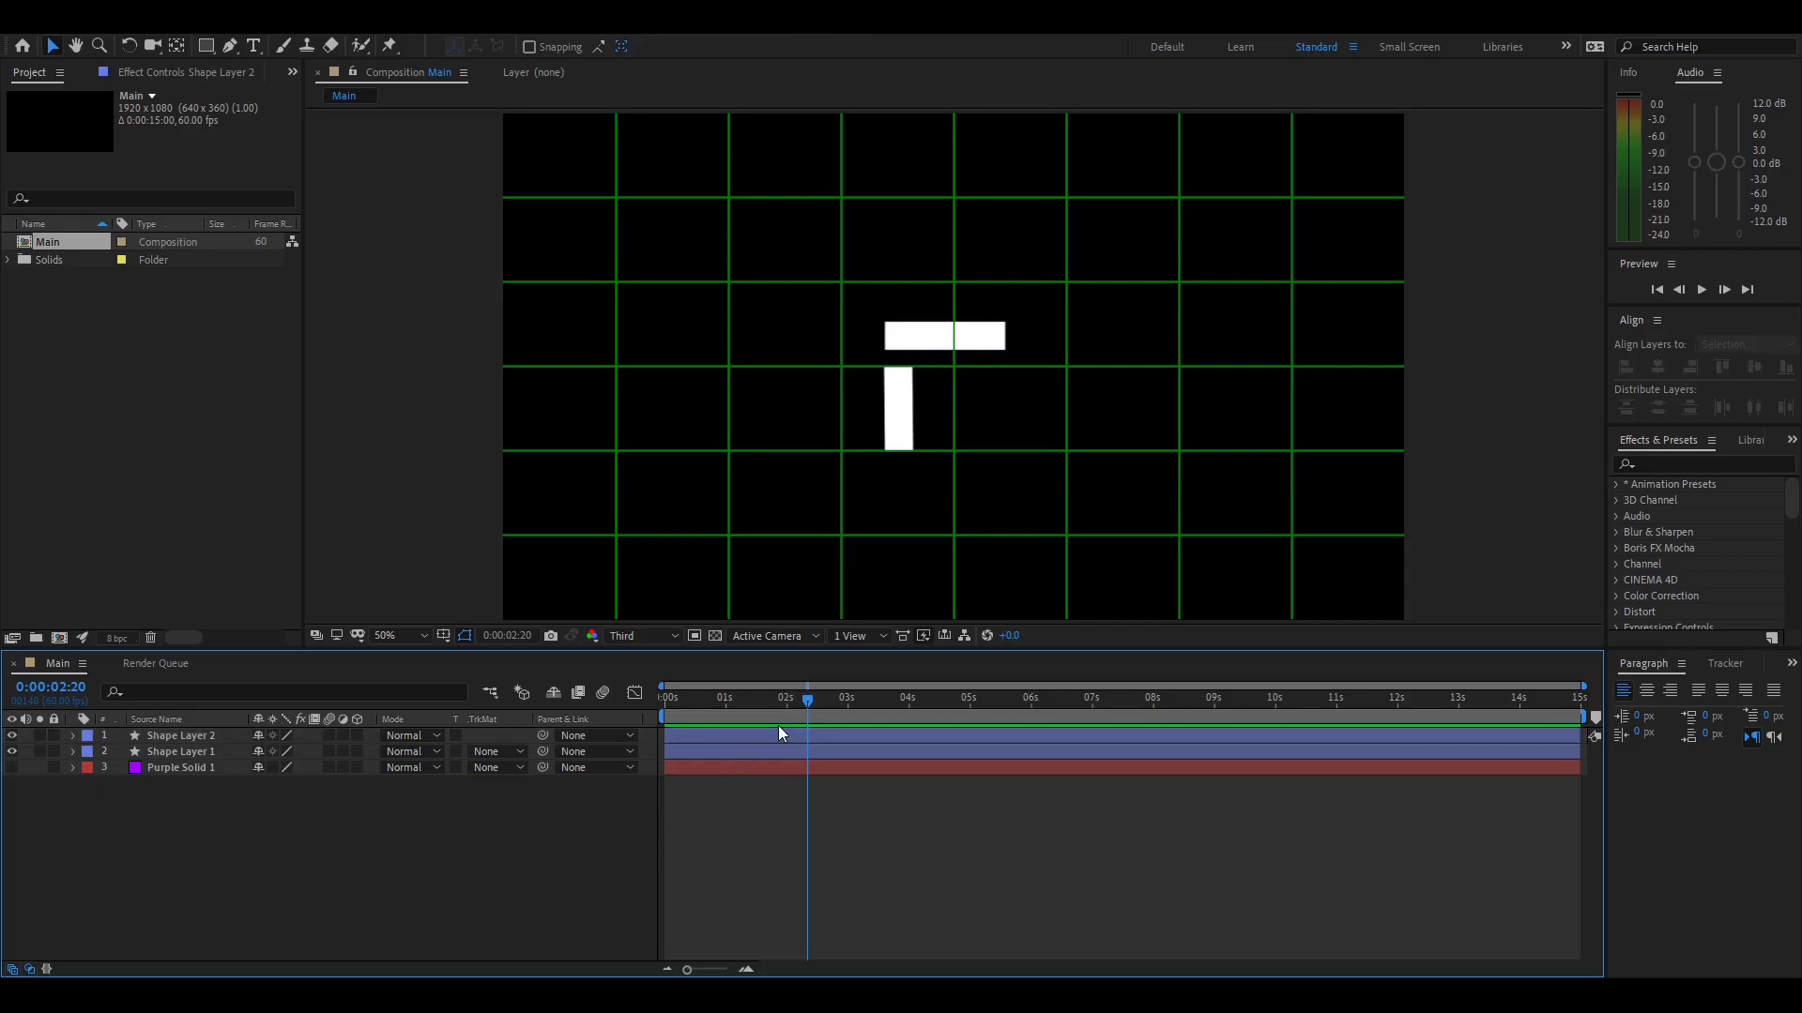
Shorten the vertical bar on Shape Layer 1 by raising its lower endpoint
left_click(173, 750)
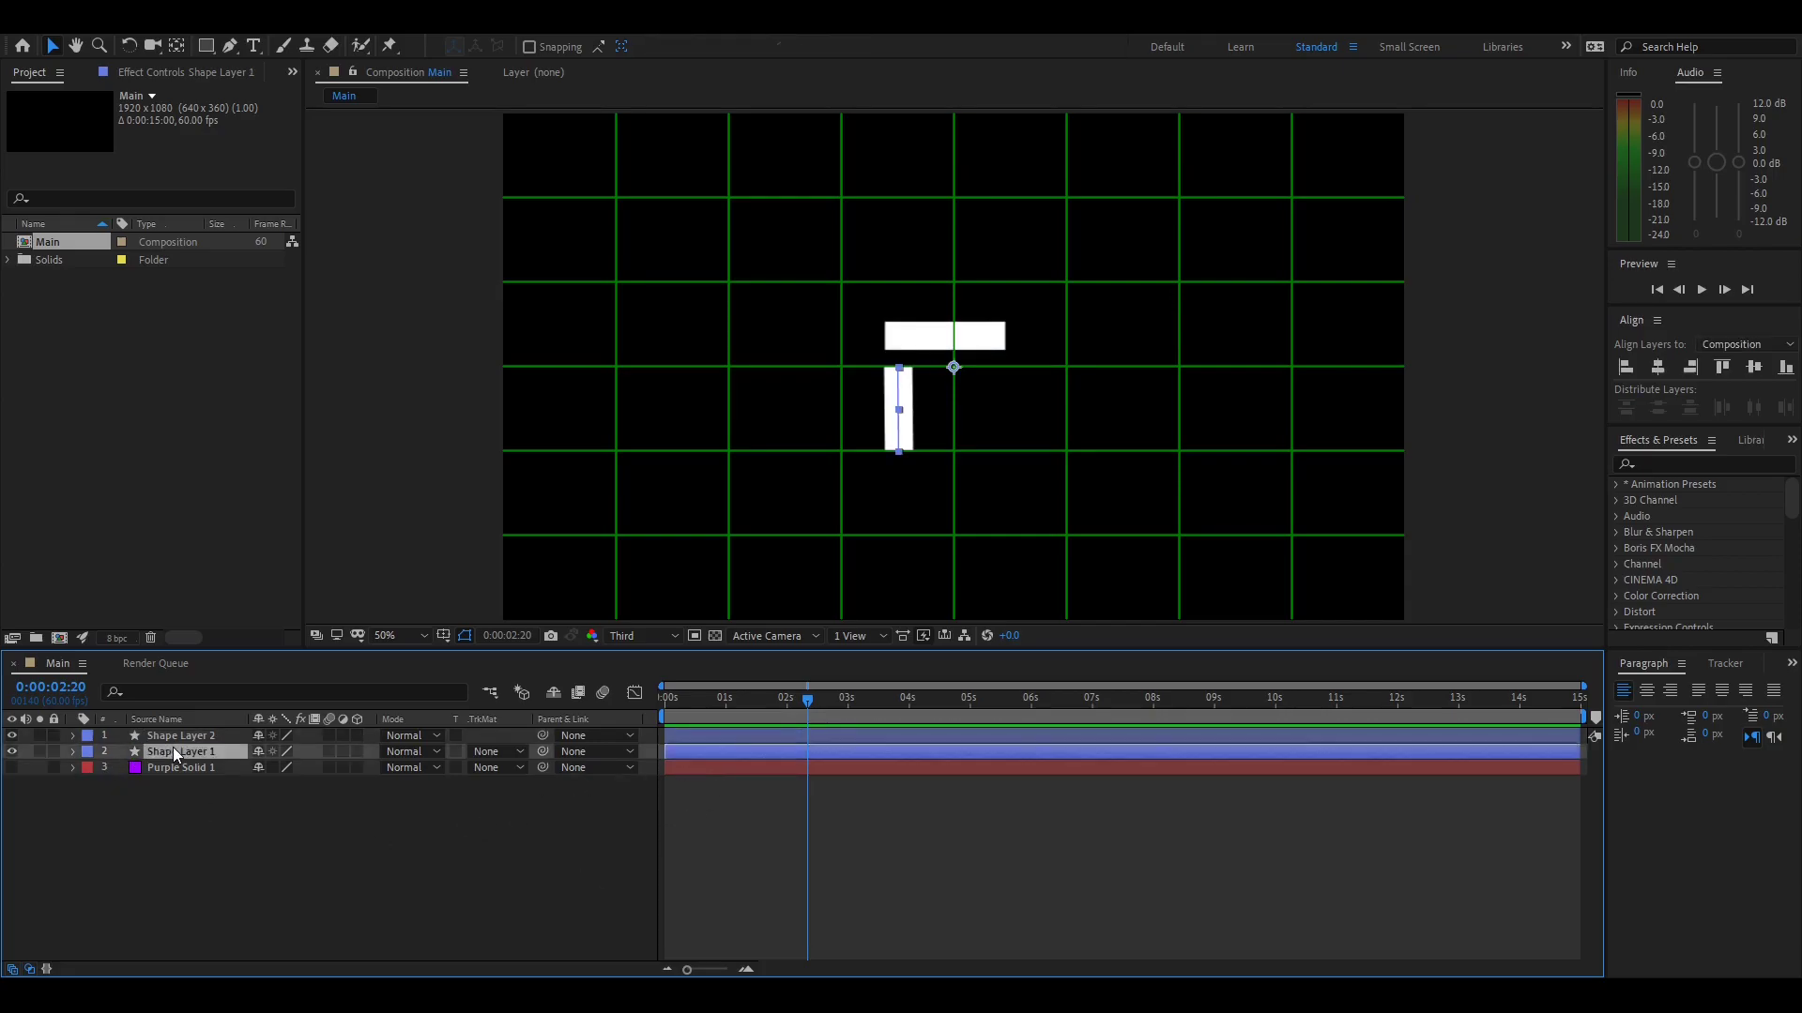
left_click_drag(899, 454, 898, 430)
left_click(277, 860)
Duplicate the horizontal bar's layer and move the copy up until it sits a small gap above the original
left_click(185, 735)
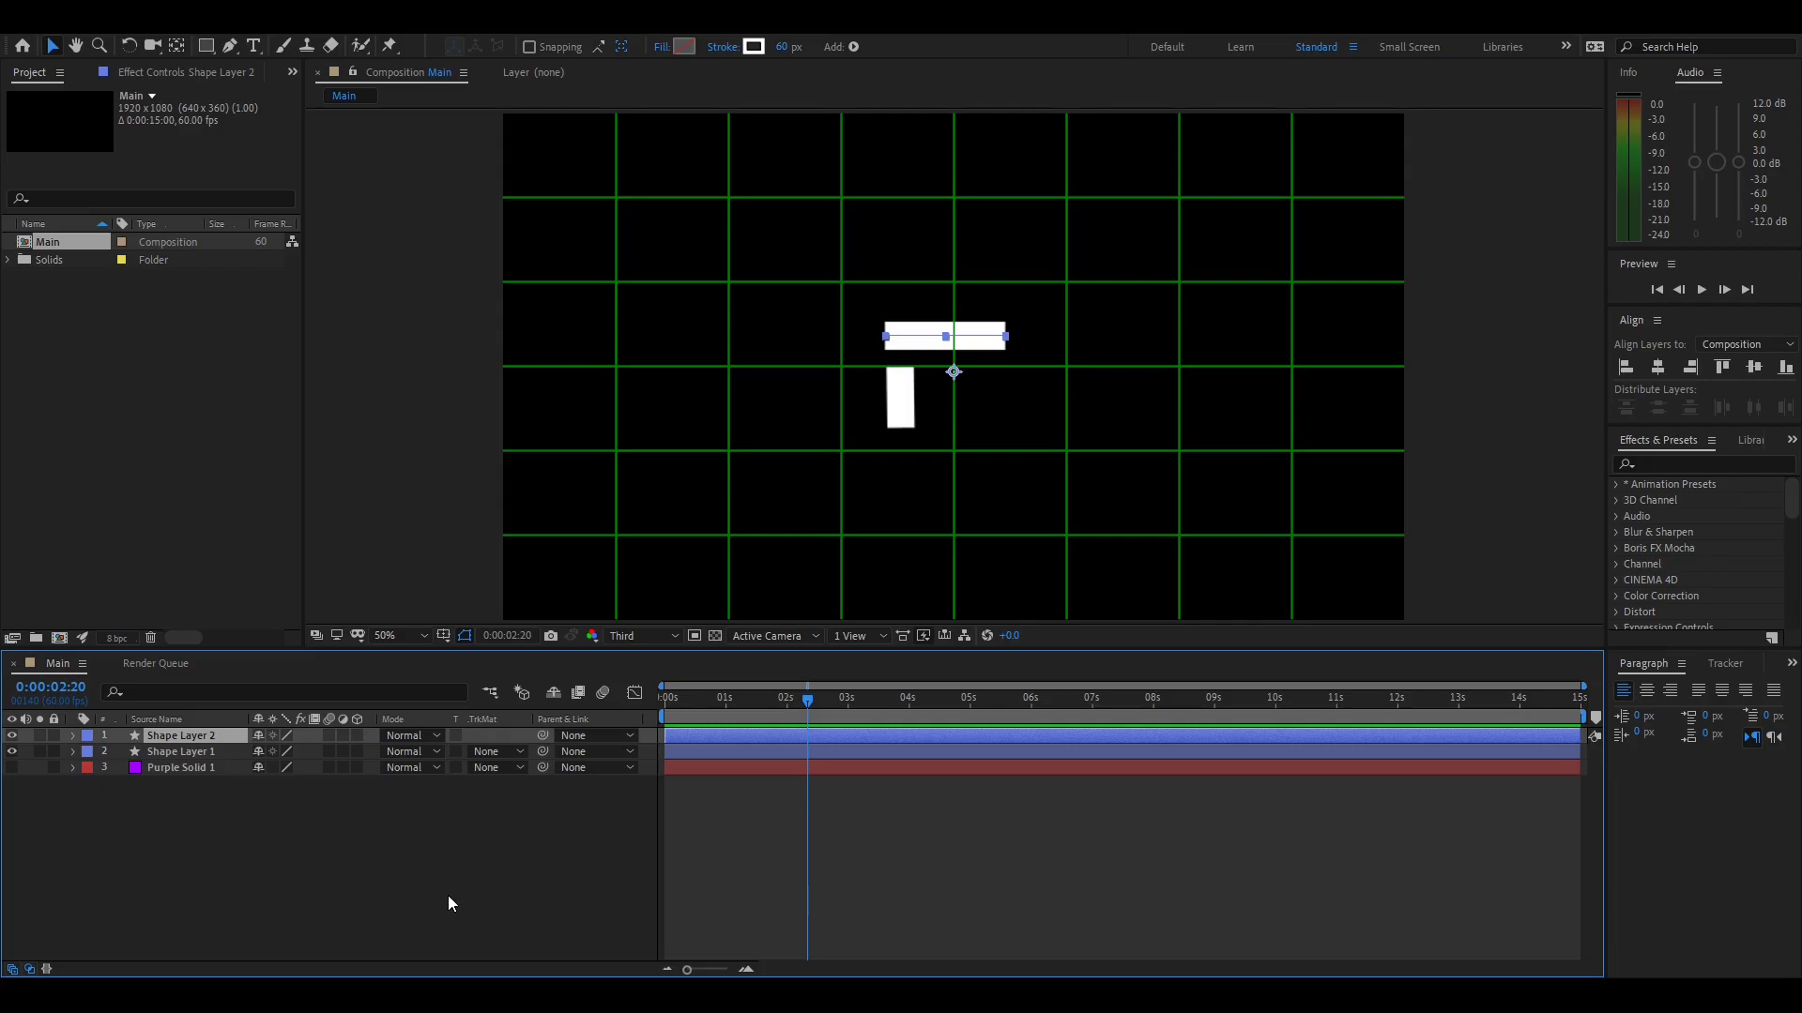
key("ctrl+d")
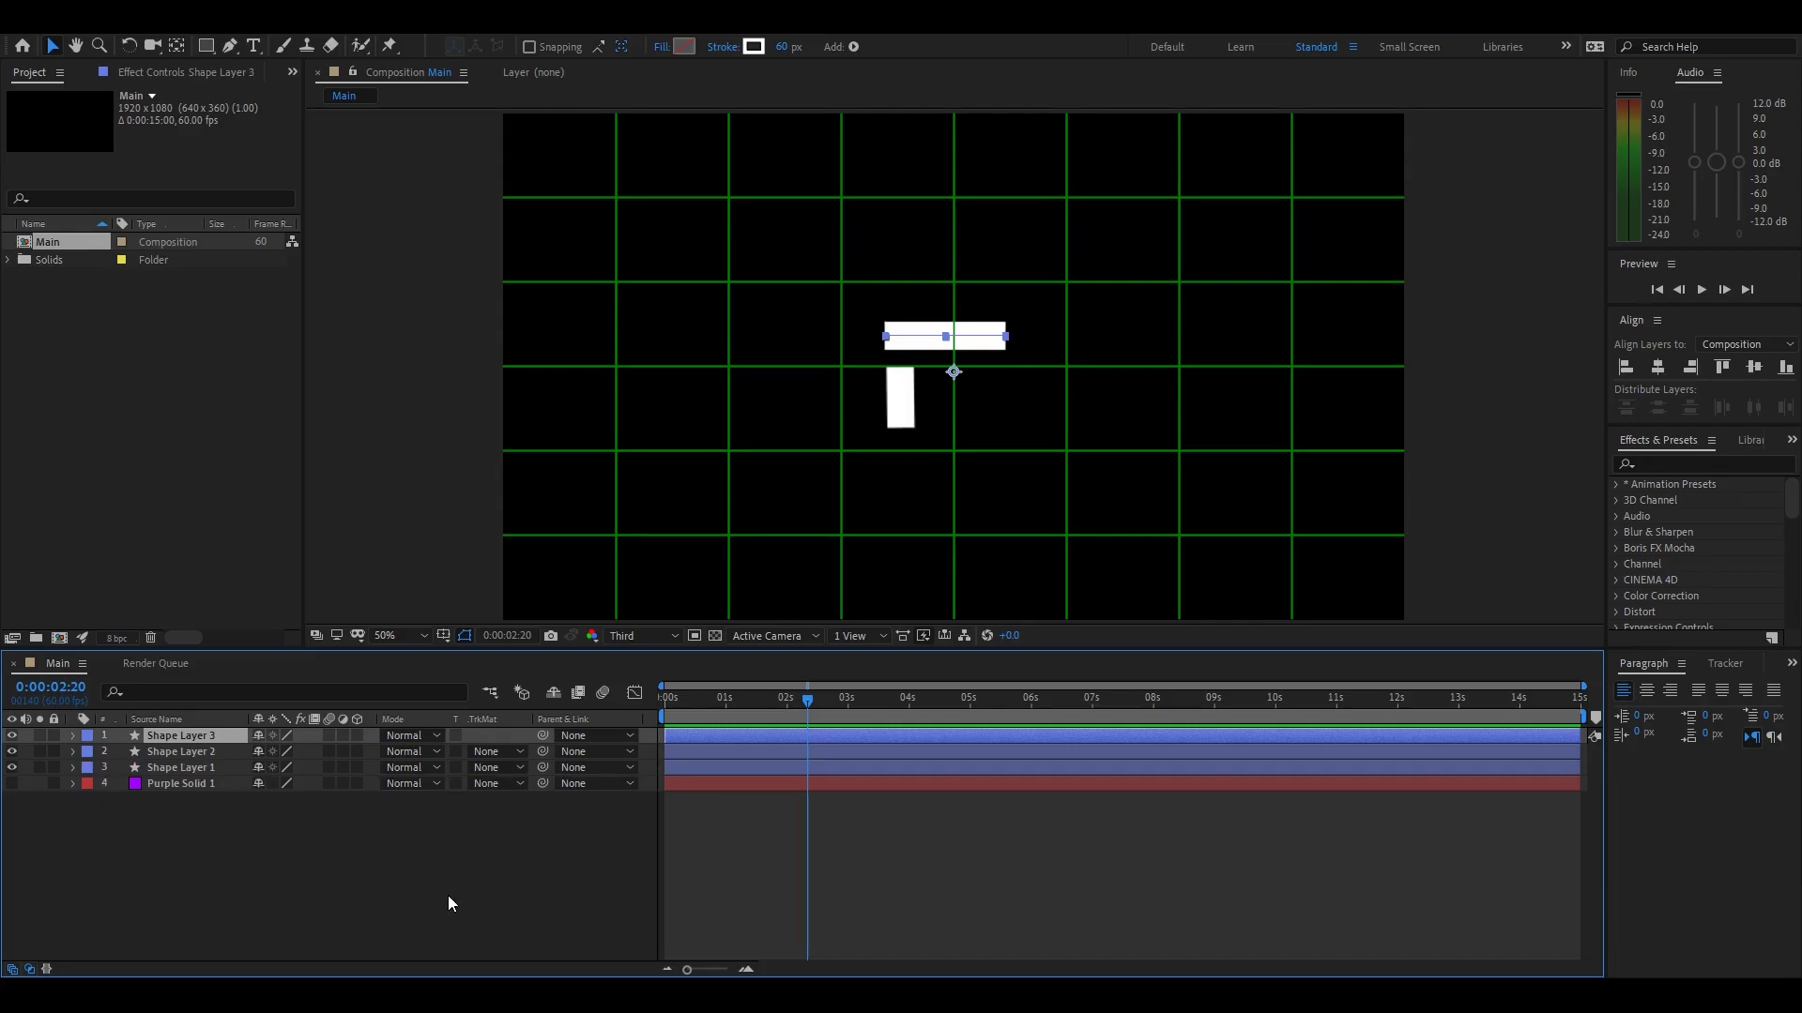
key("shift+Up")
key("shift+Up")
key("shift+Up")
key("shift+Up")
key("shift+Up")
key("shift+Up")
key("shift+Up")
key("shift+Up")
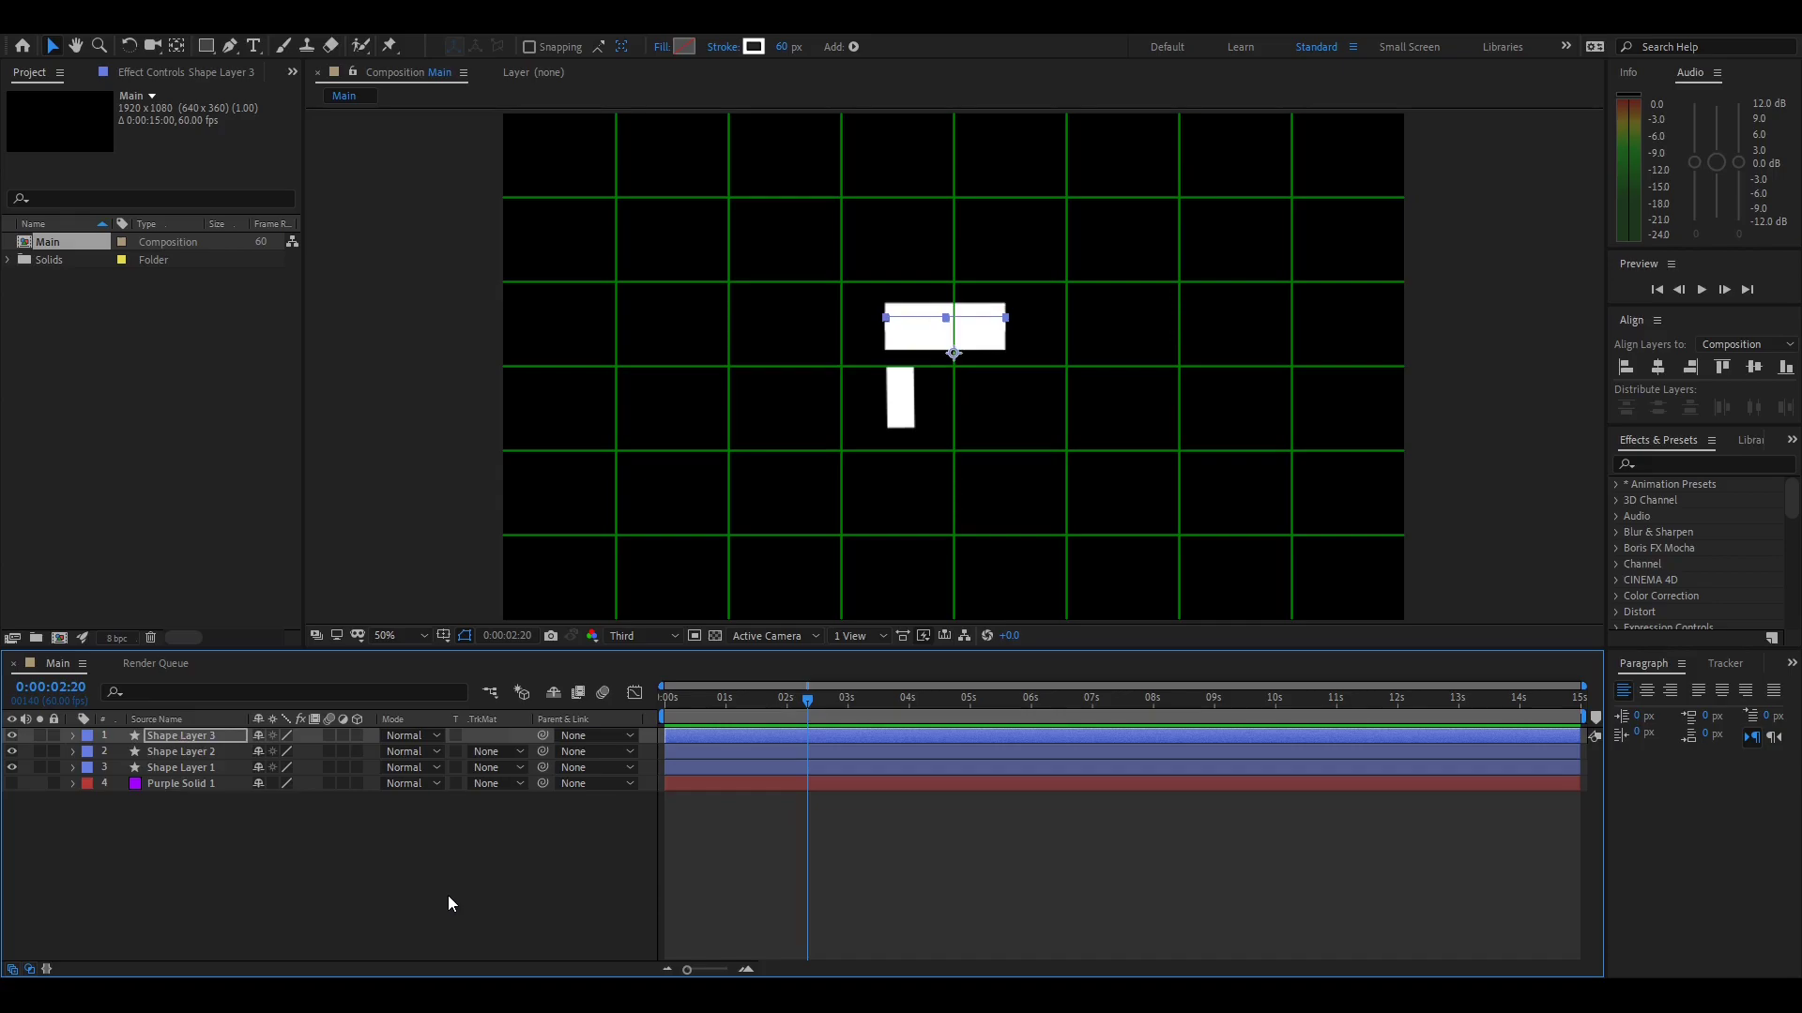
key("shift+Up")
key("shift+Up")
key("Down")
key("Down")
key("Down")
key("Down")
key("Down")
key("Down")
key("Down")
key("Down")
key("Down")
key("Down")
key("Down")
key("Down")
key("Up")
key("Up")
key("Up")
key("Up")
key("Up")
key("Up")
key("Down")
key("Down")
key("Down")
key("Down")
key("Down")
key("Down")
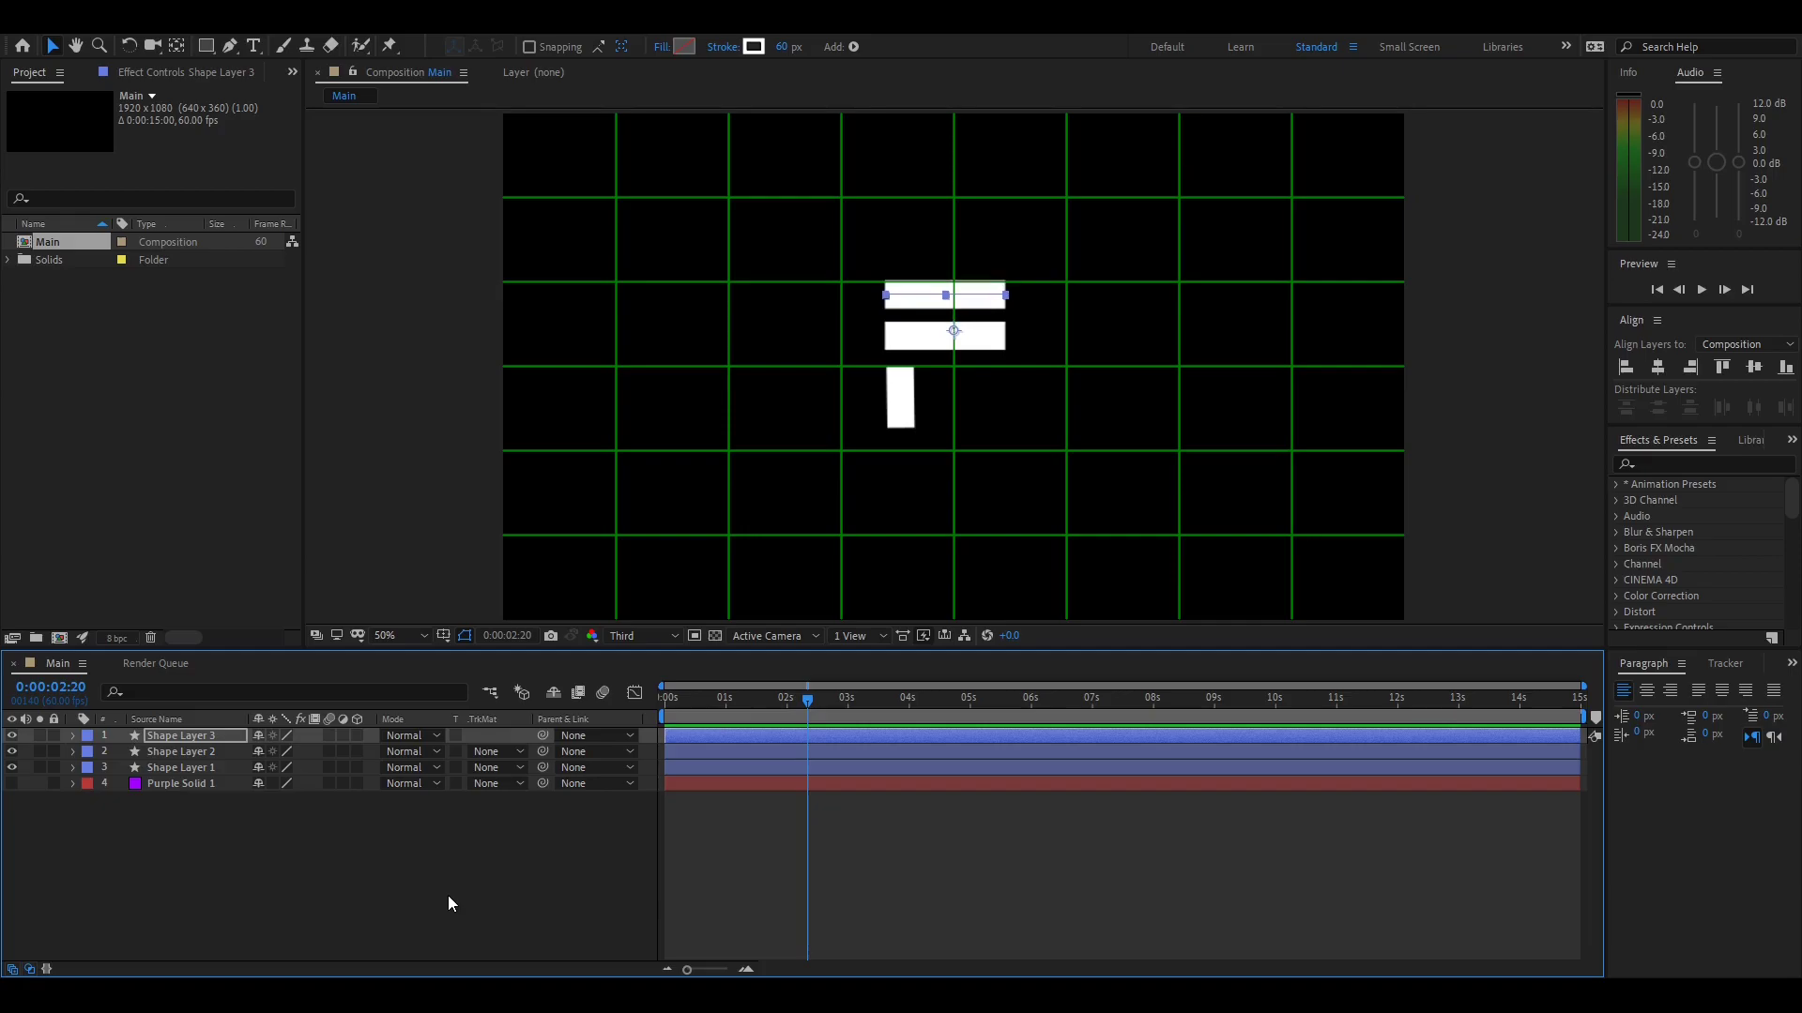
left_click(504, 907)
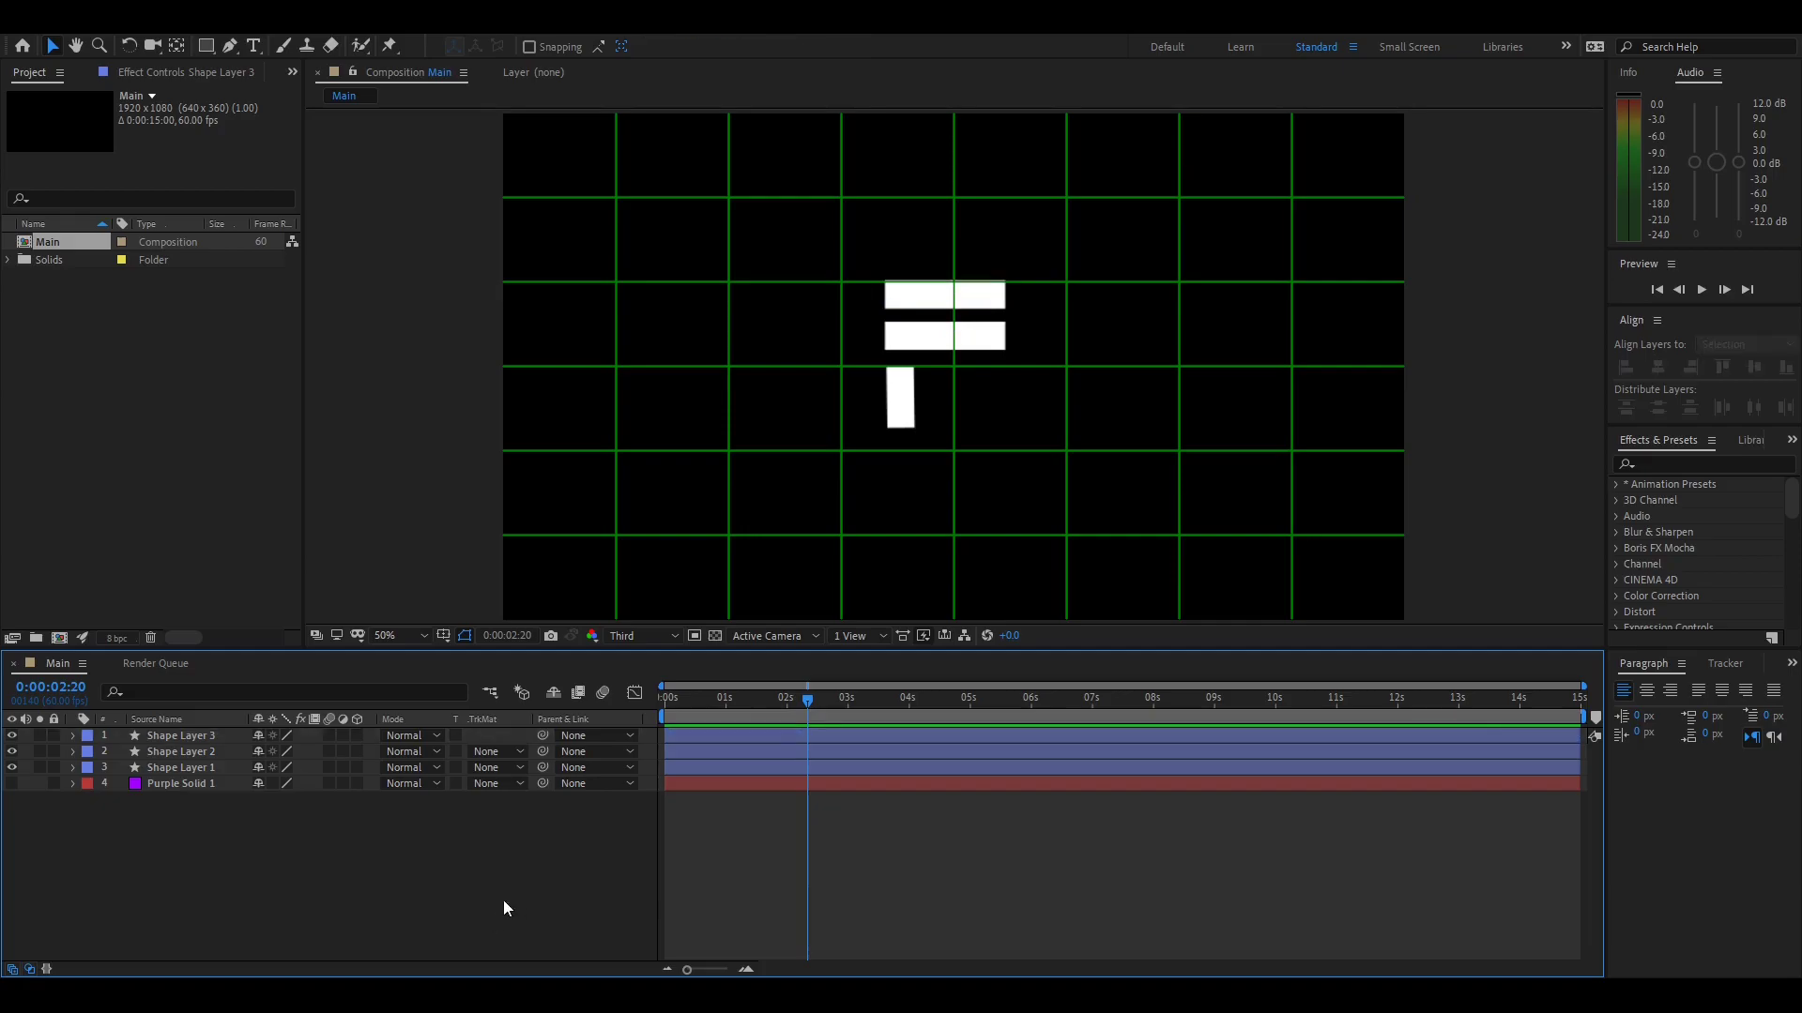
Nudge the vertical bar up closer to the lower horizontal bar, then deselect it
left_click(154, 768)
key("Up")
key("Up")
key("Up")
key("Up")
key("Up")
key("Up")
key("Up")
key("Up")
key("Up")
key("Up")
key("Up")
key("Up")
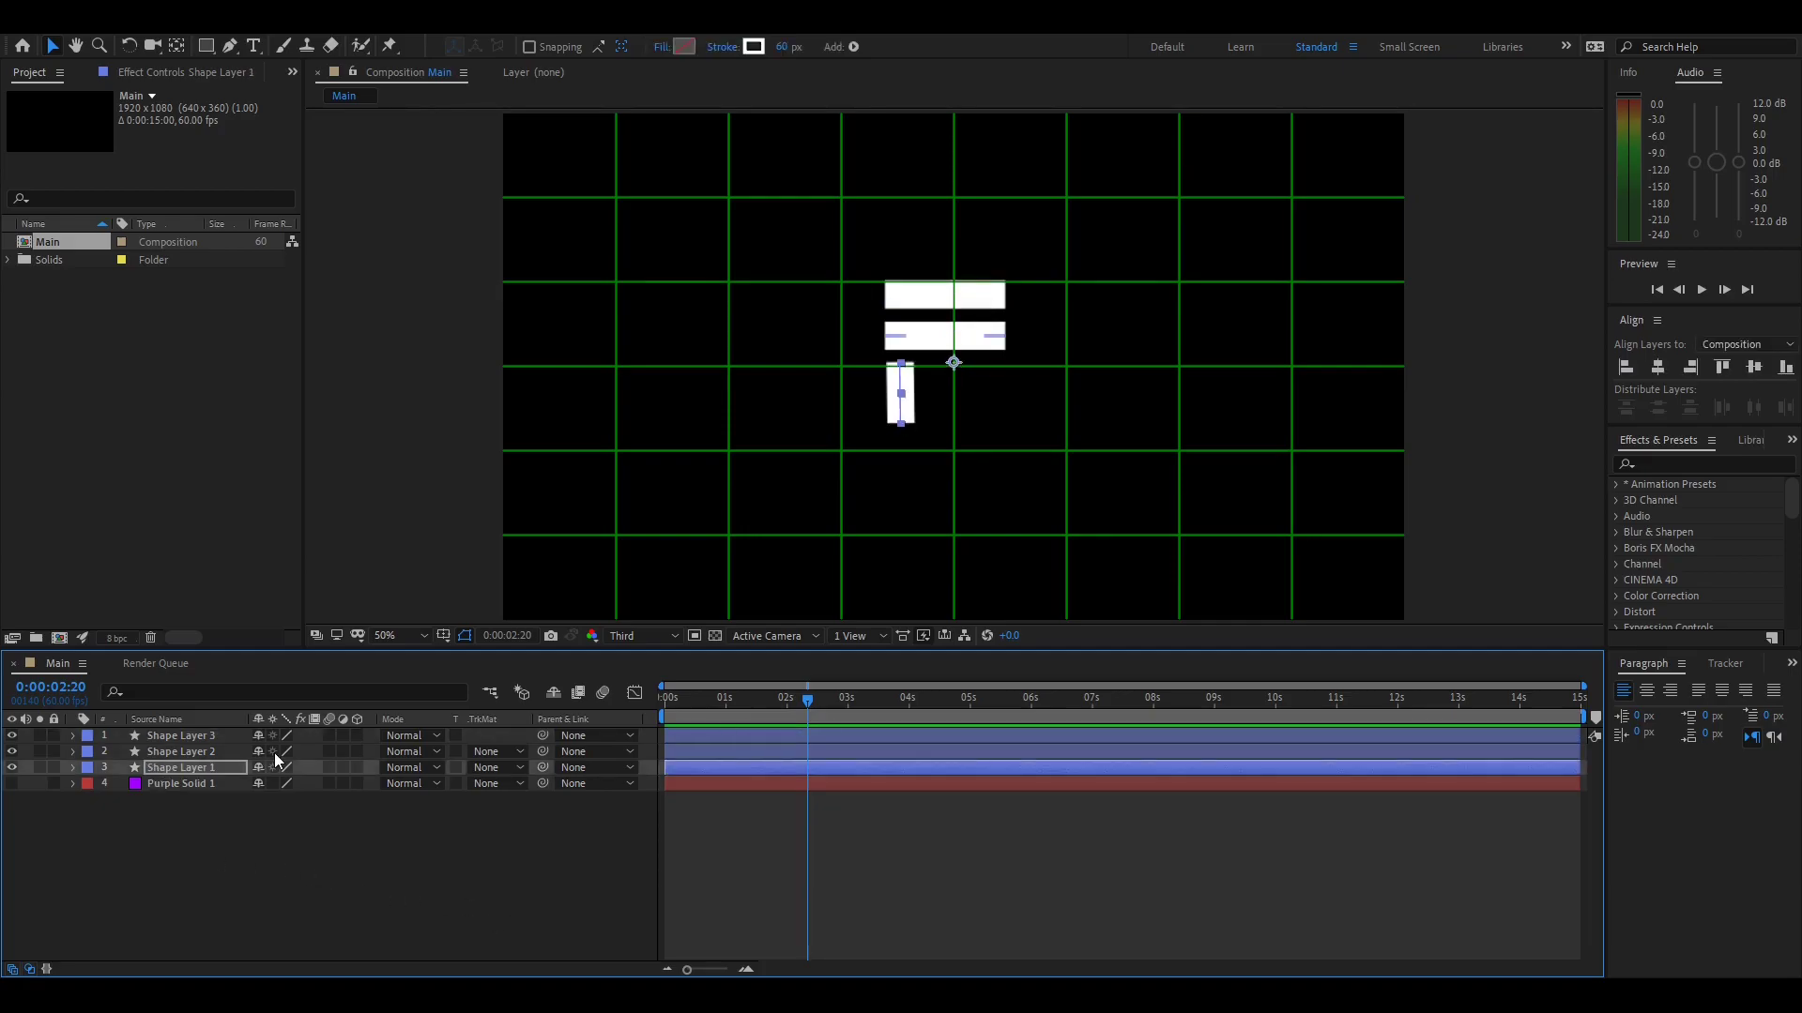
left_click(499, 832)
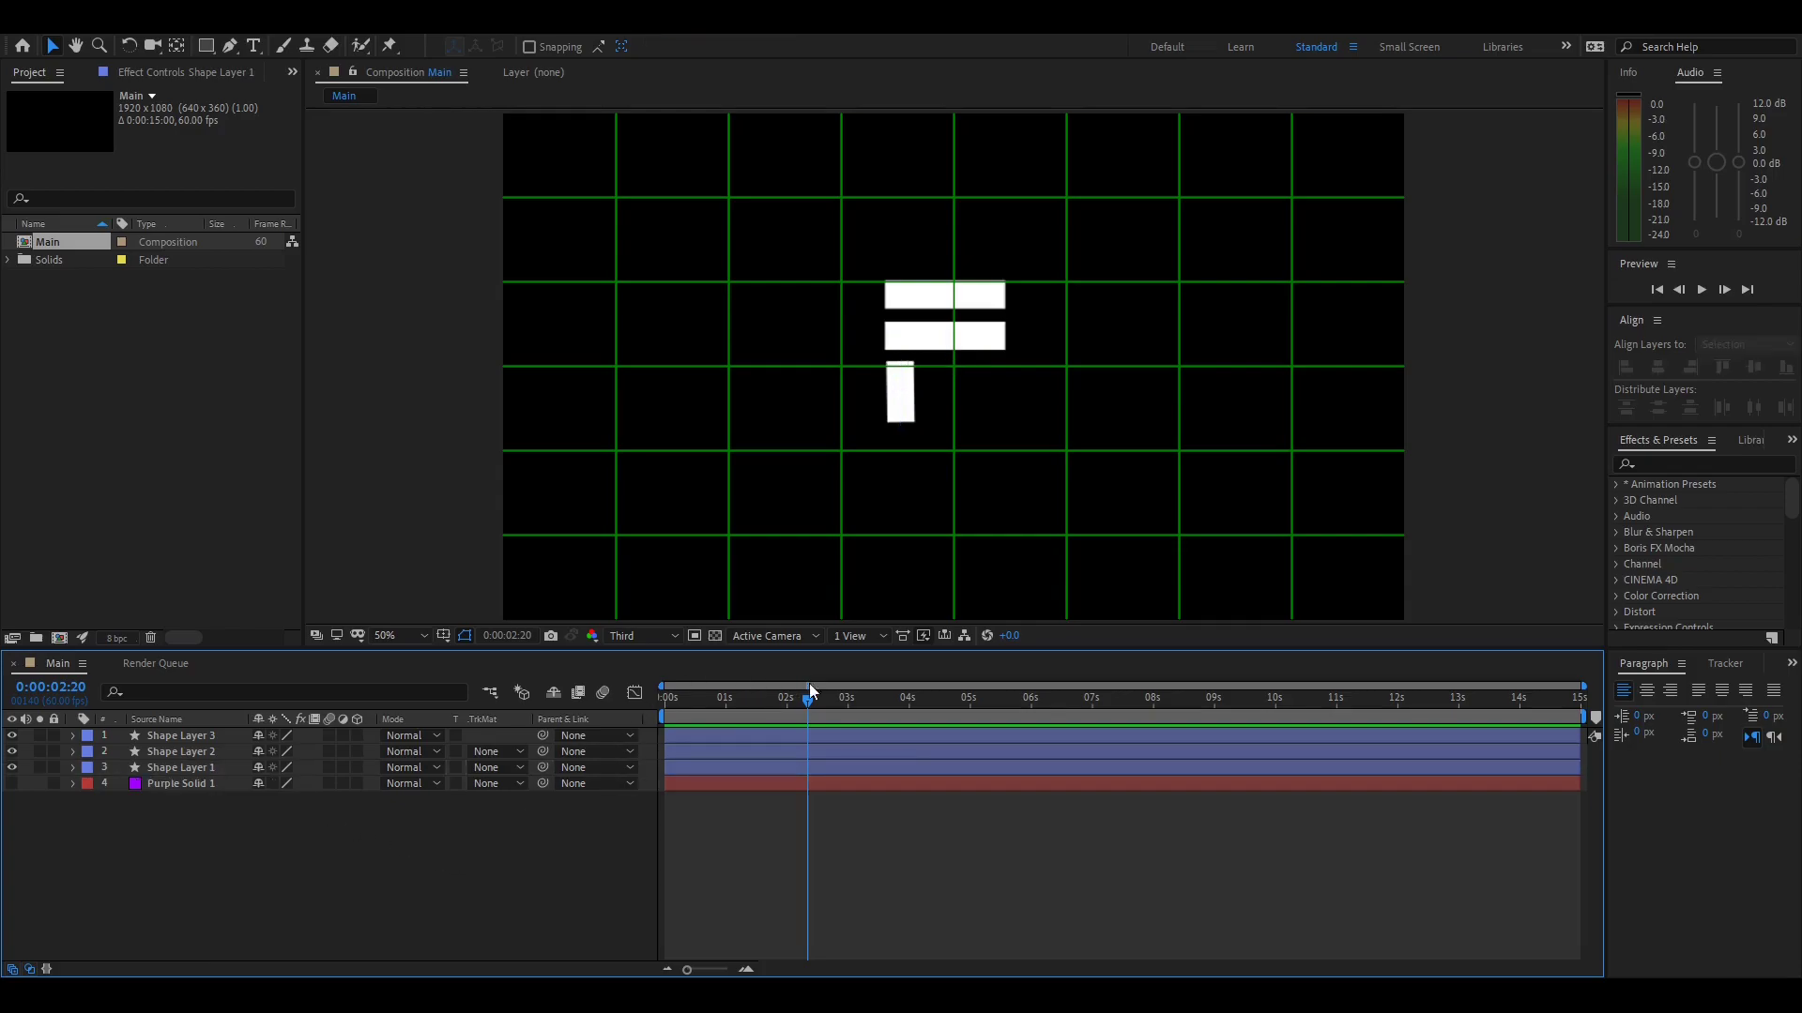
Even out the spacing by nudging the top bar slightly up and the vertical bar slightly down
left_click(181, 736)
key("Up")
key("Up")
key("Up")
left_click(179, 772)
key("Down")
key("Down")
left_click(449, 862)
Extend the right ends of both horizontal bars slightly so that they match in length
left_click(181, 736)
left_click_drag(1004, 291, 1015, 335)
key("Right")
key("Right")
key("Right")
key("Right")
key("Right")
key("Right")
left_click(181, 751)
left_click(478, 877)
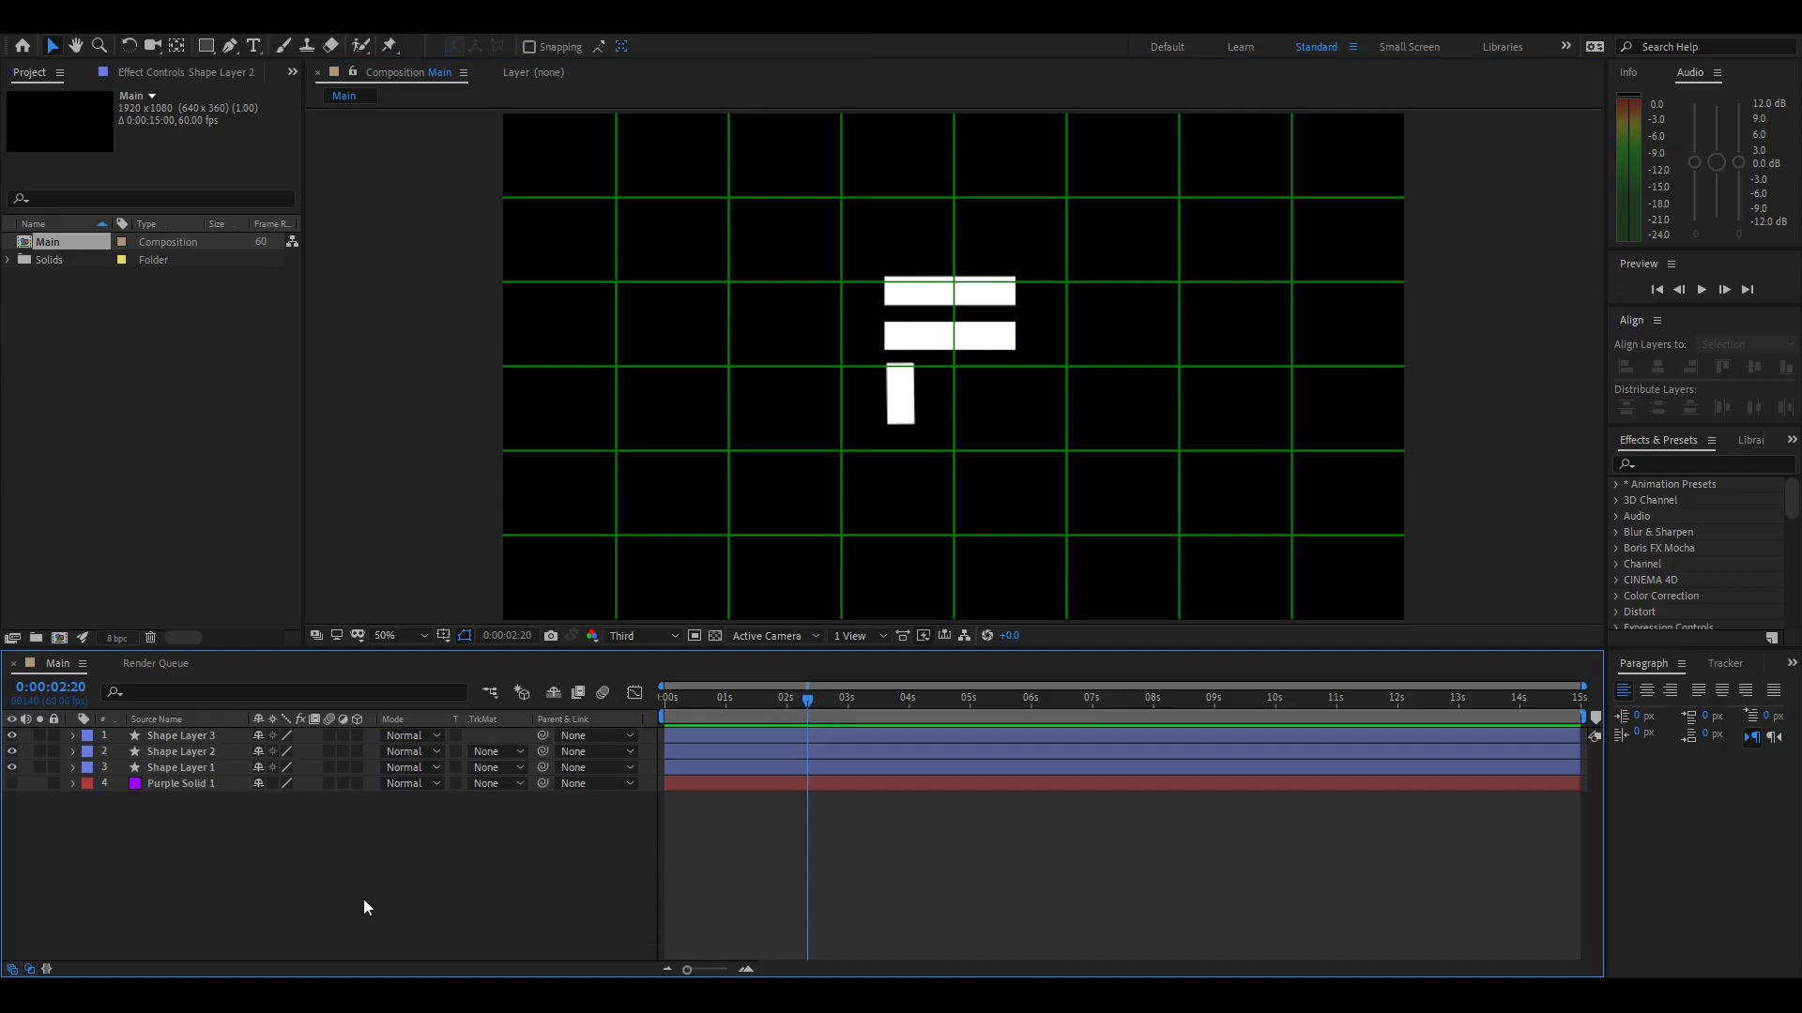
Turn off the proportional grid and make the purple solid background visible again
left_click(444, 637)
left_click(478, 677)
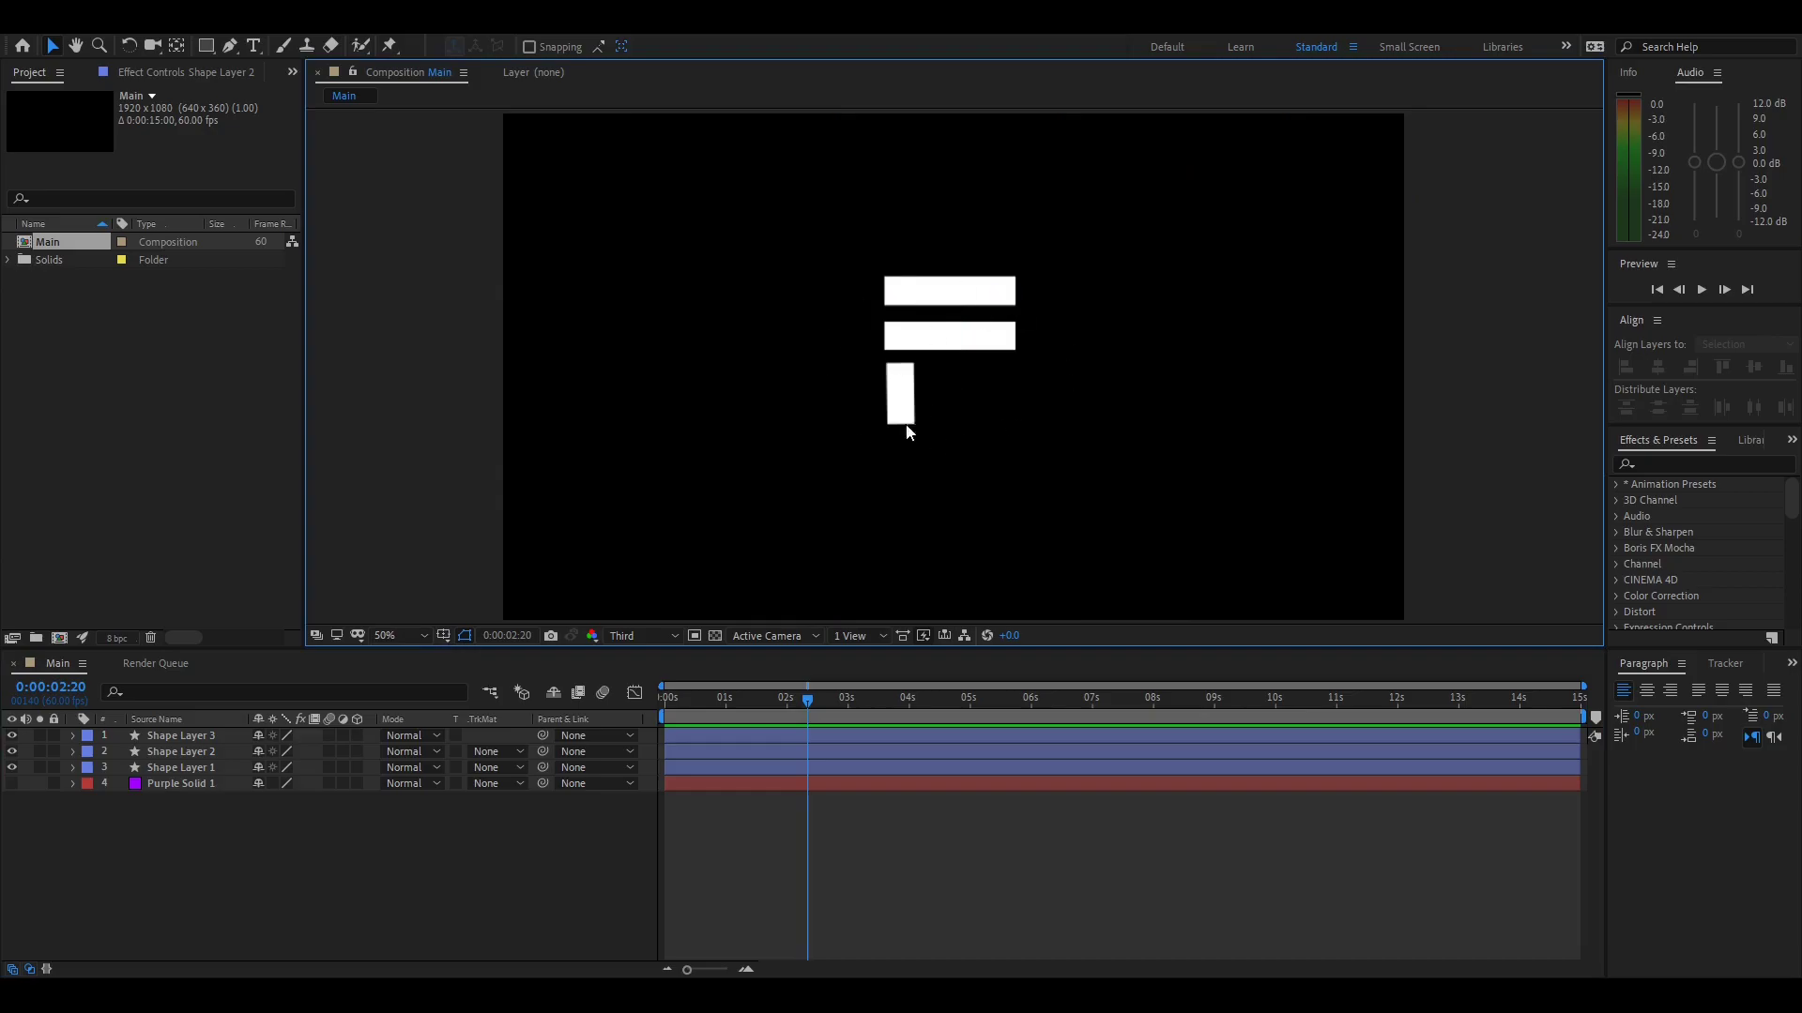
left_click(12, 784)
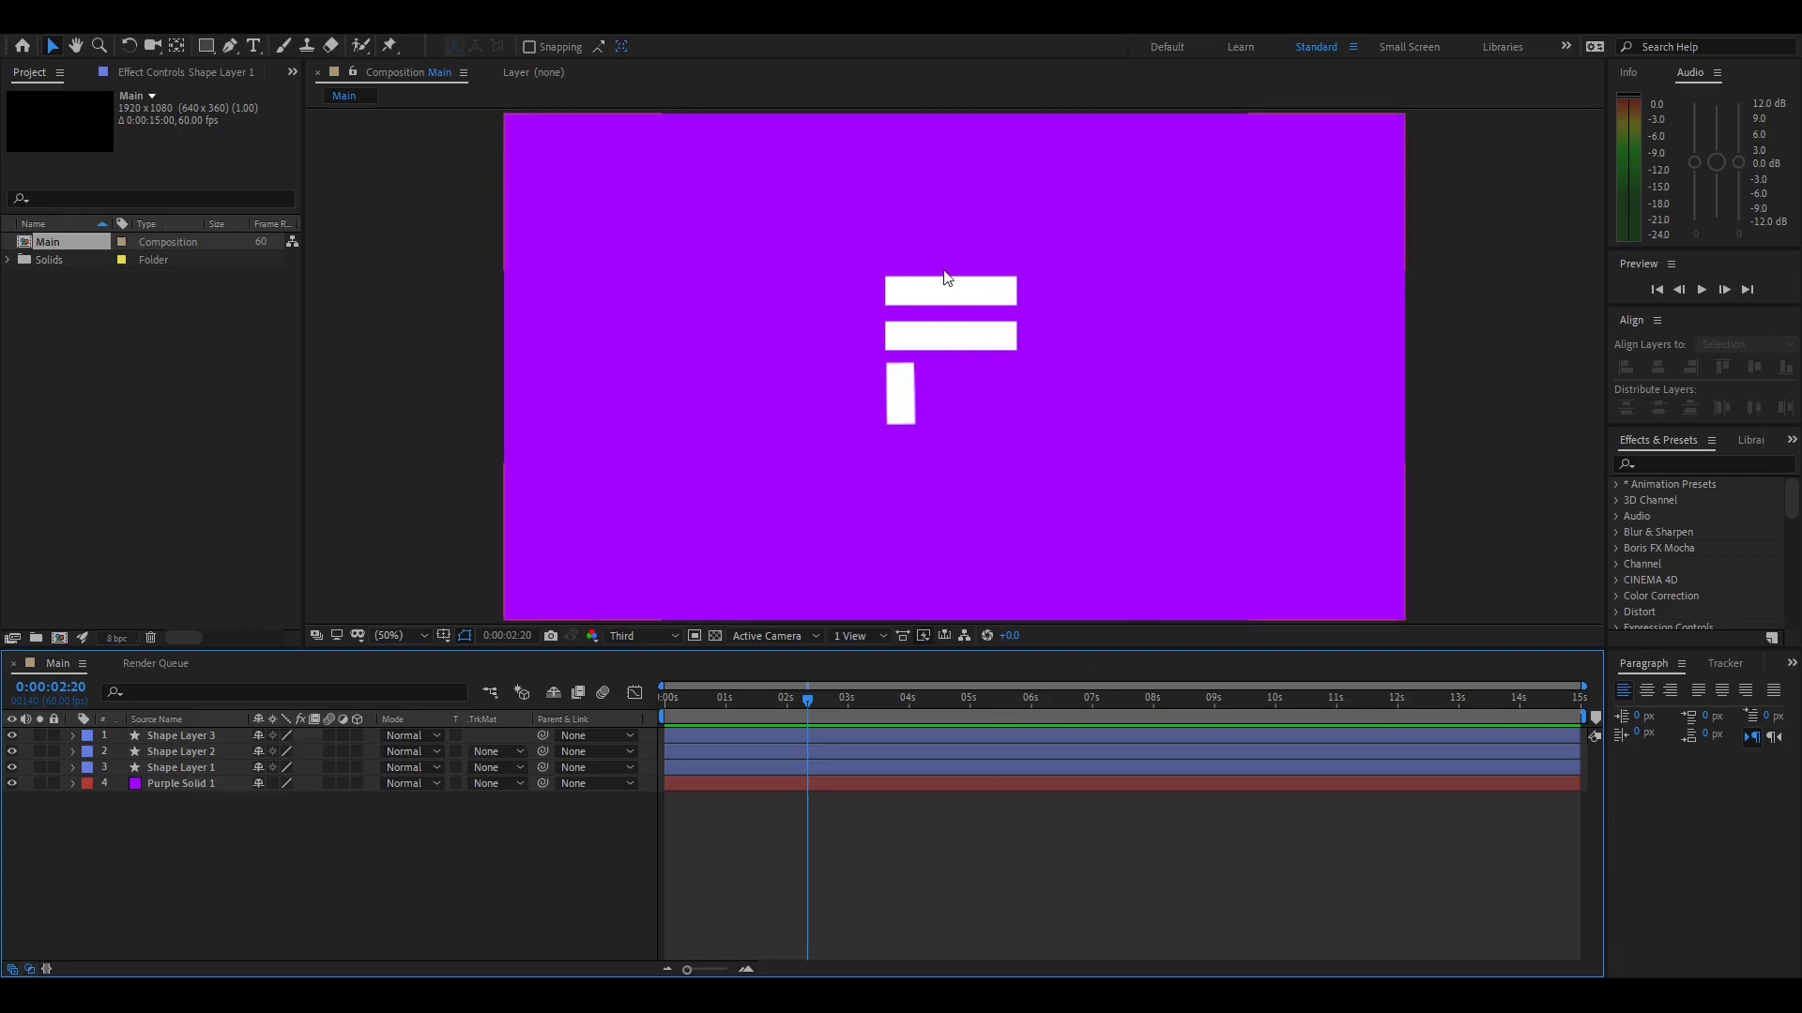
Add Trim Paths to the vertical bar on Shape Layer 1 and expand its properties
left_click(193, 769)
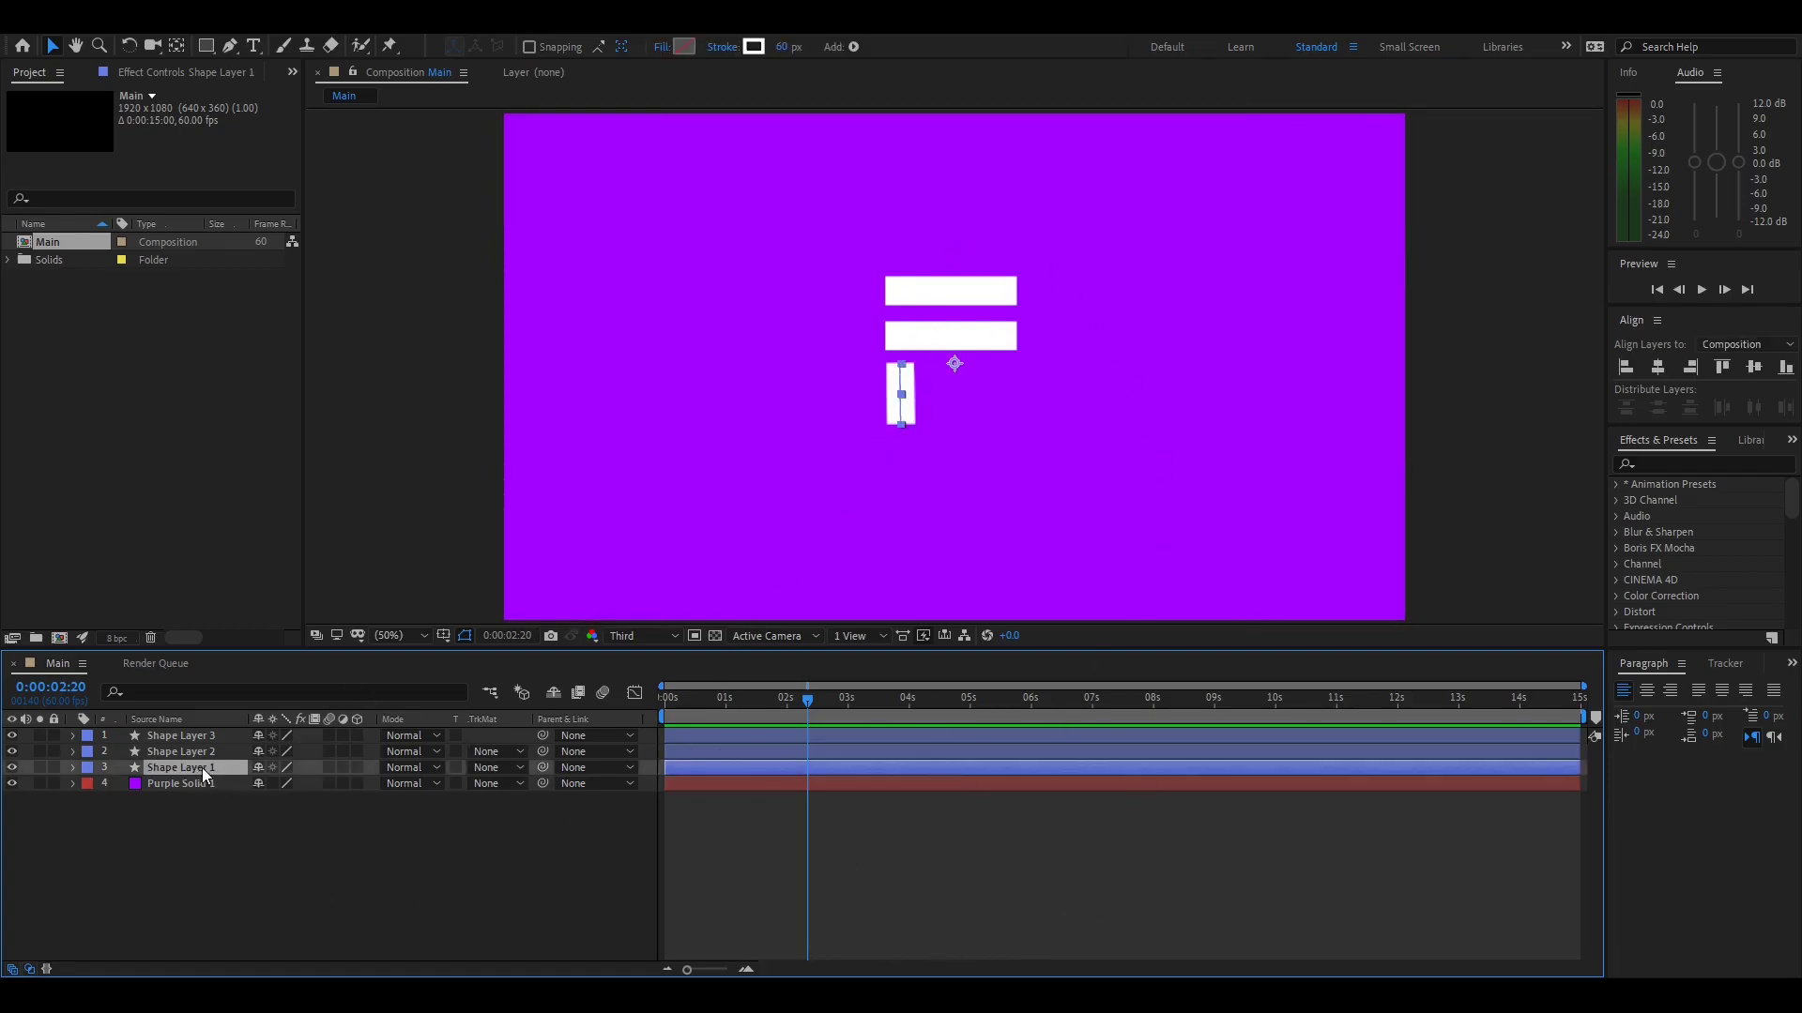
left_click(72, 768)
left_click(366, 784)
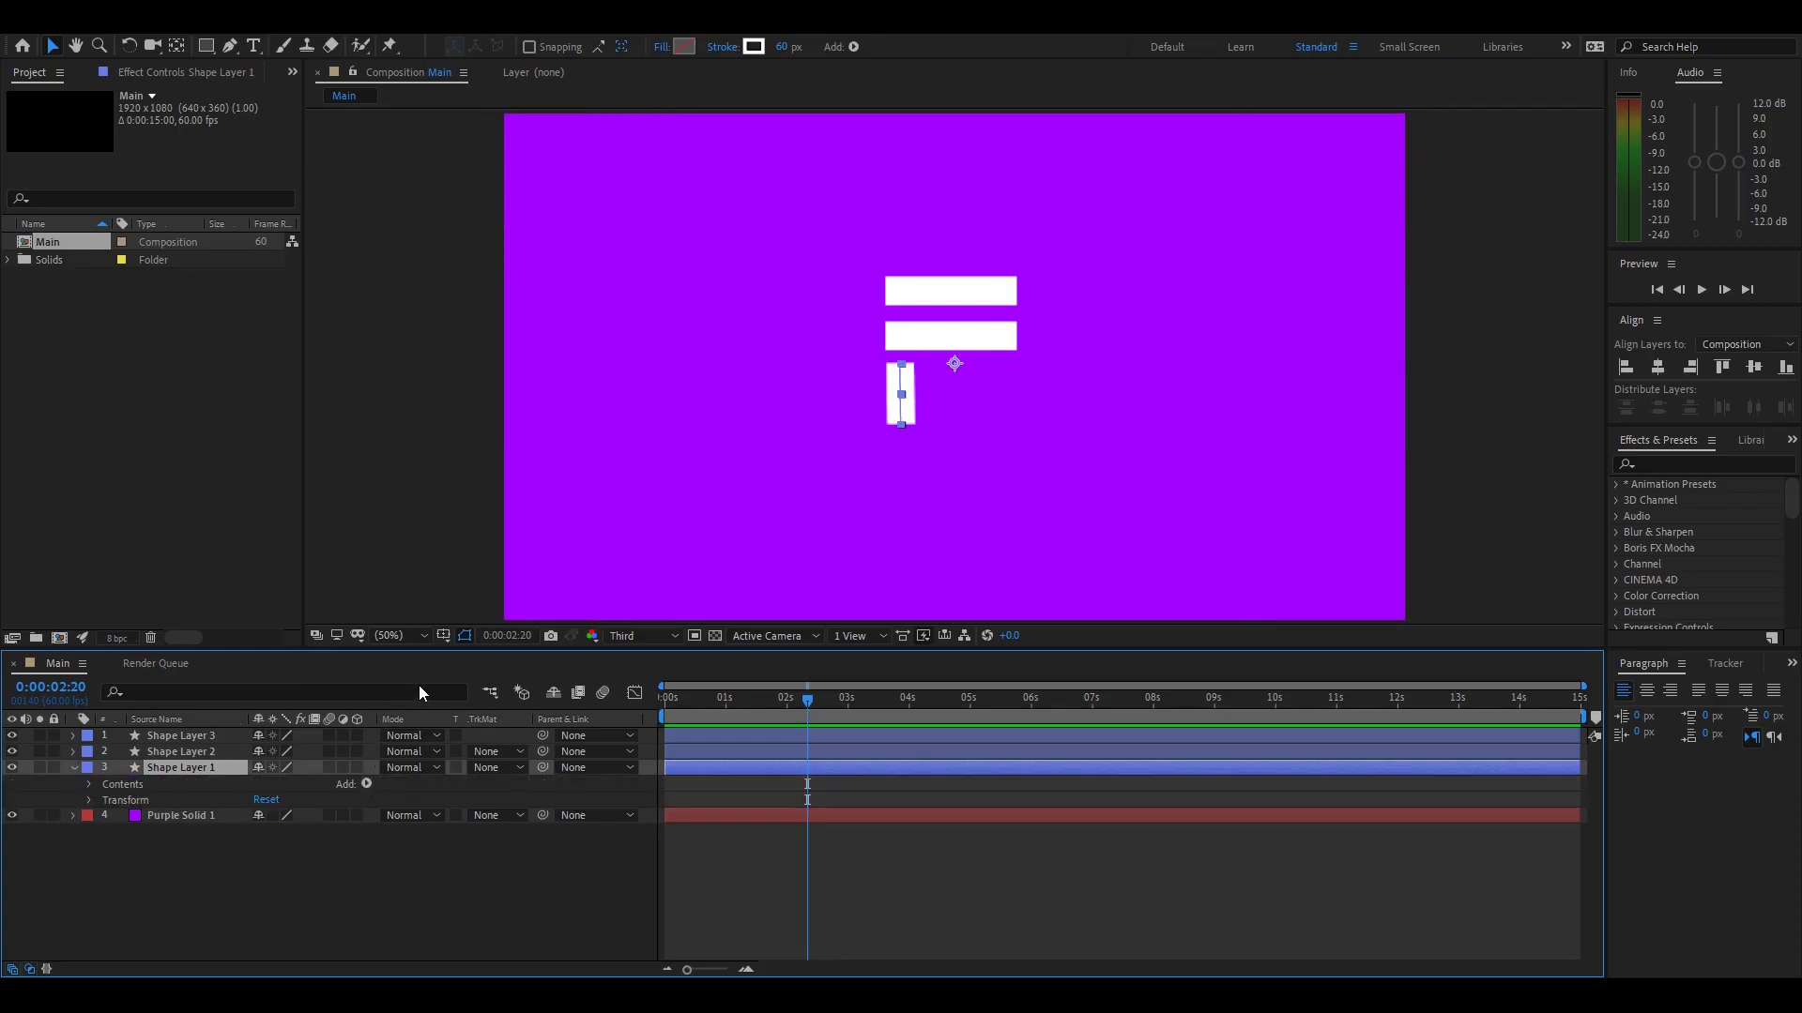
left_click(454, 670)
left_click(105, 814)
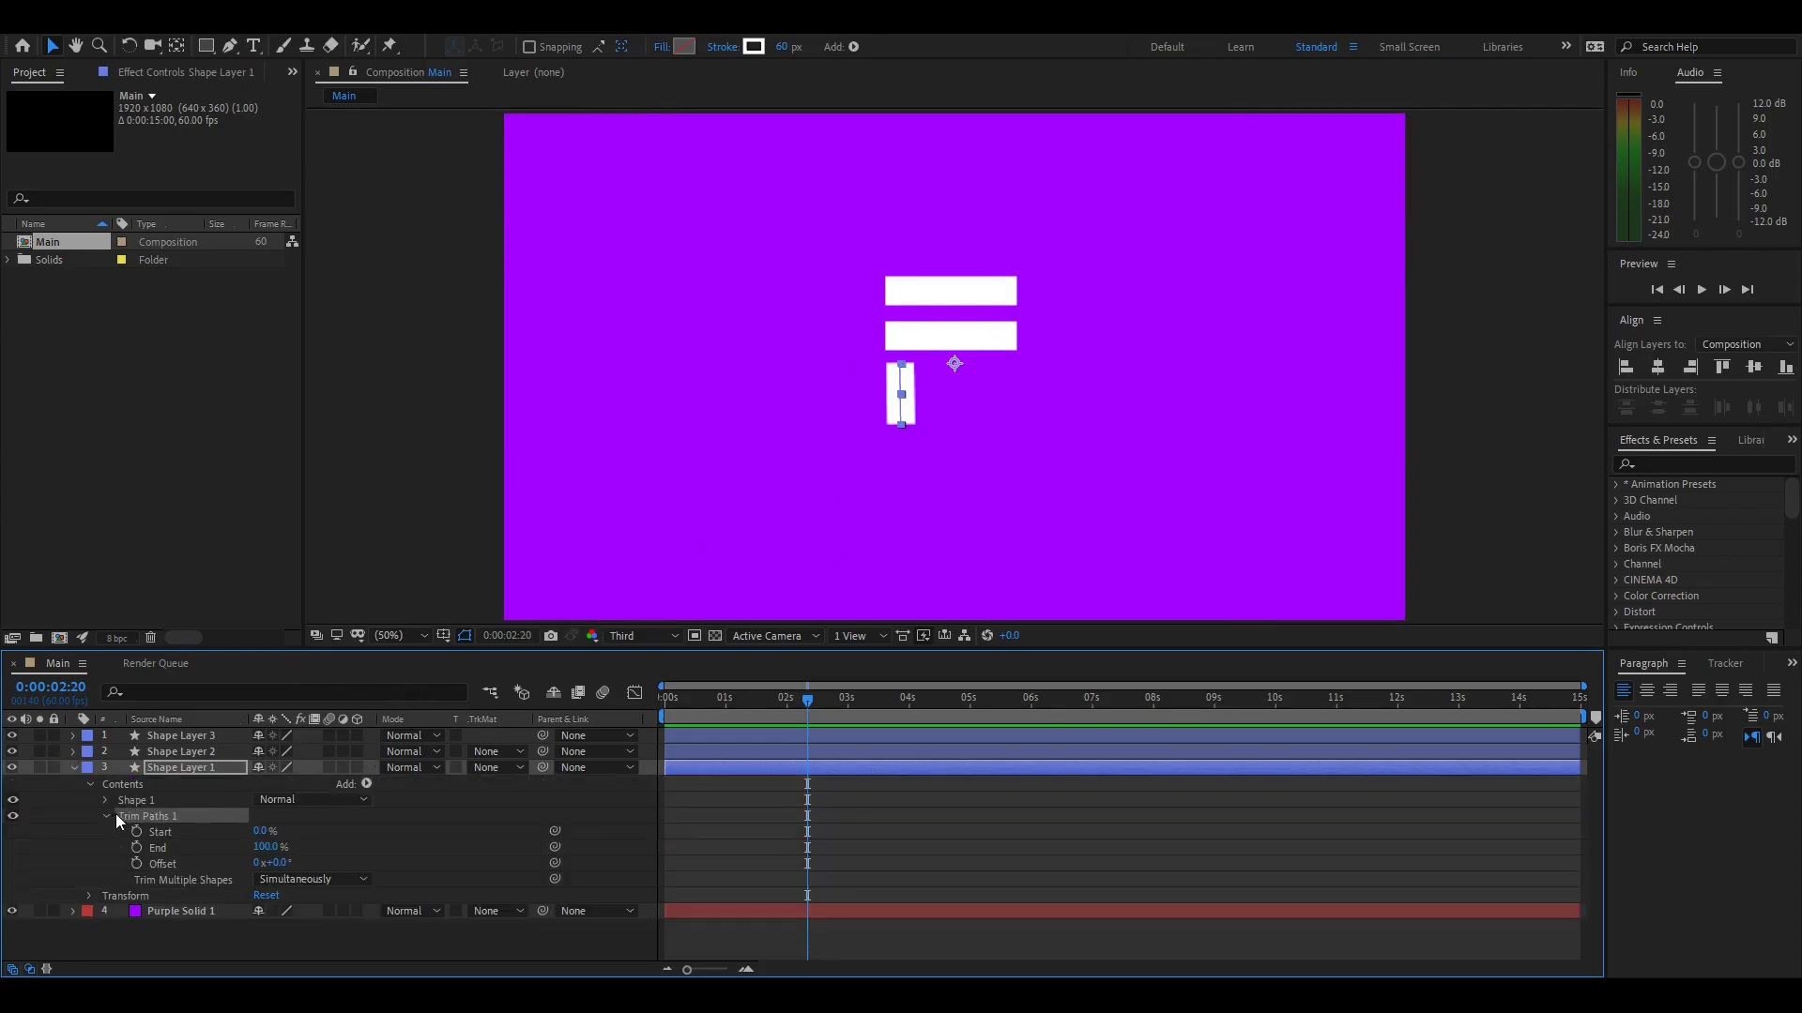
Keyframe the vertical bar's Trim Paths Start from 100% at 0 seconds to 0% at 1 second, and preview the animation
left_click_drag(695, 702, 470, 727)
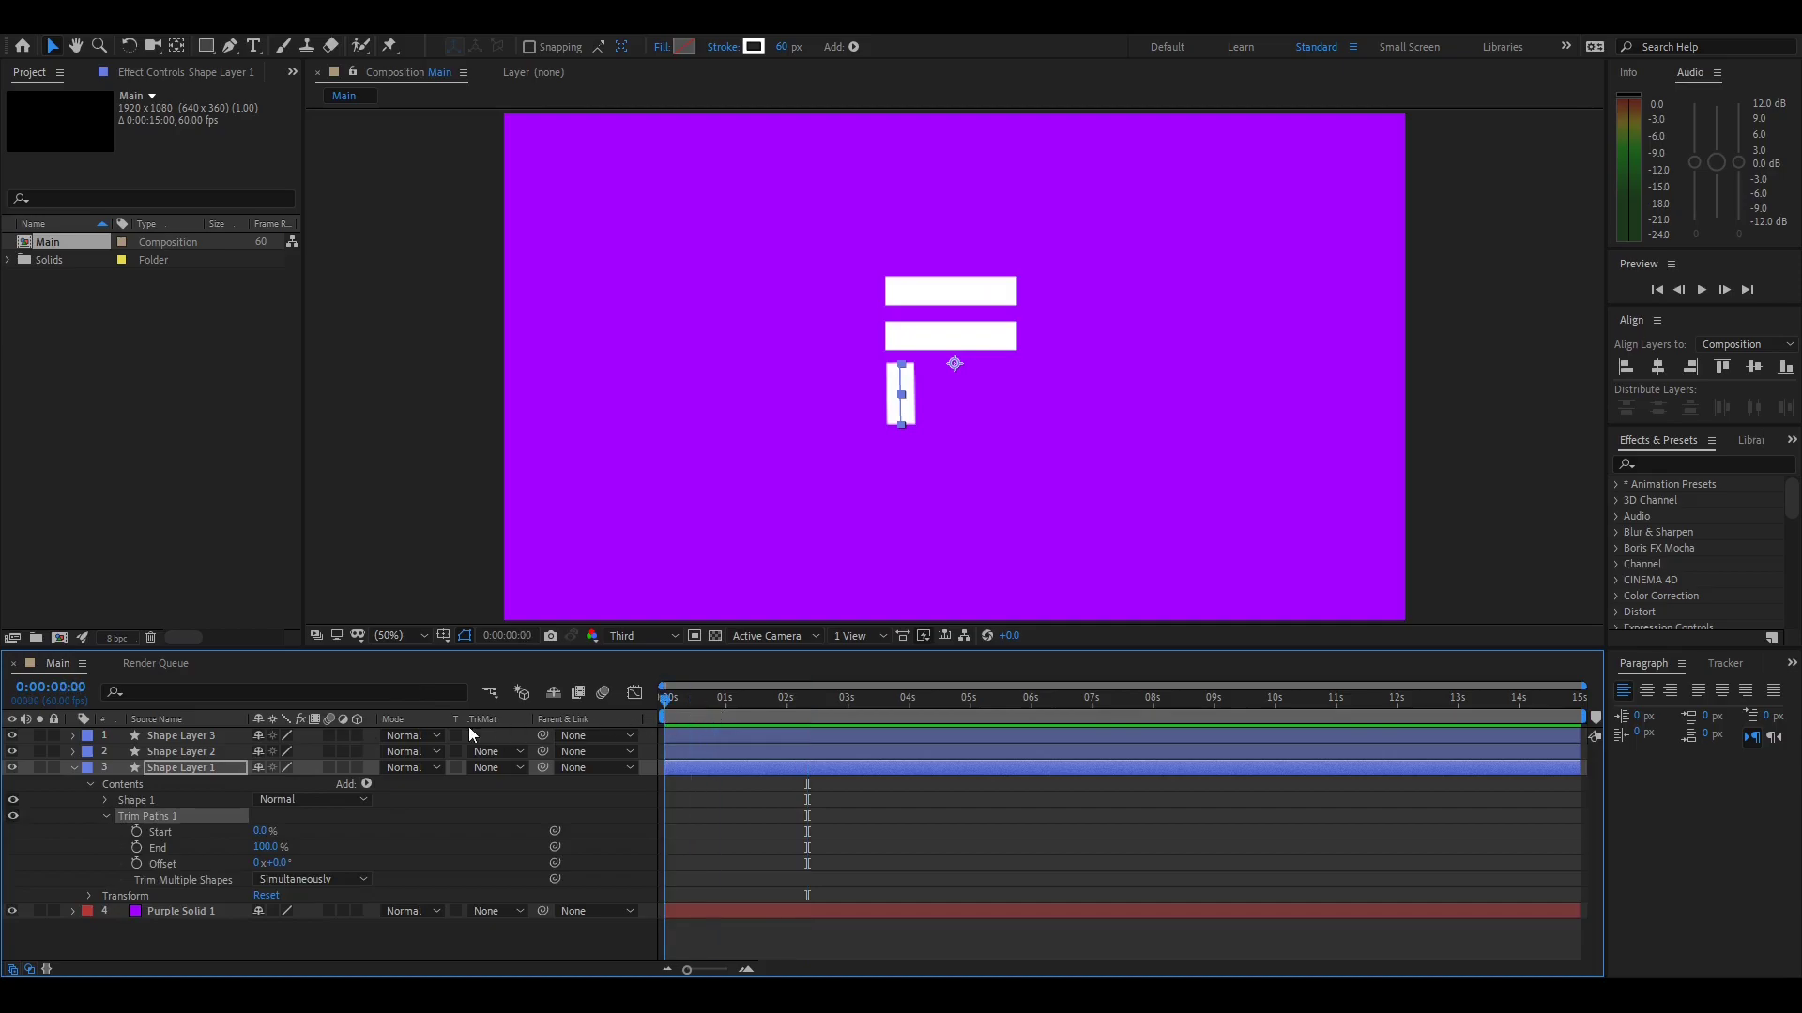
left_click(137, 831)
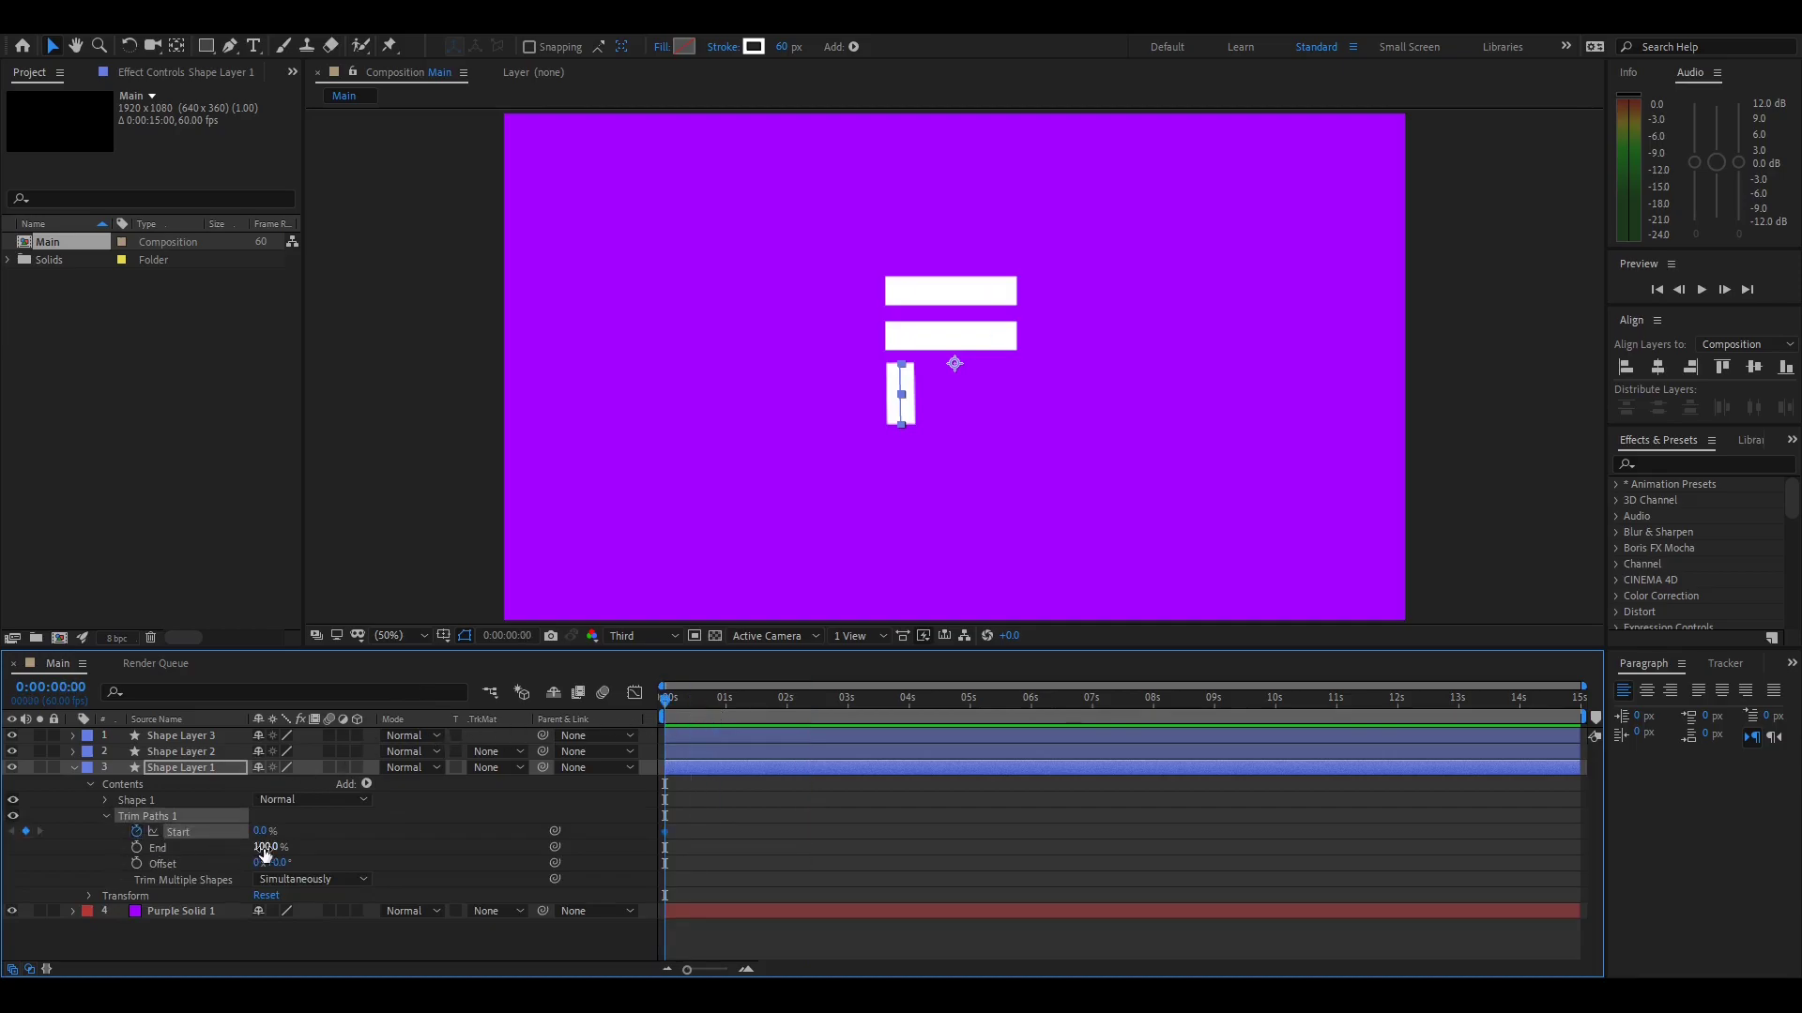
left_click_drag(269, 849, 430, 836)
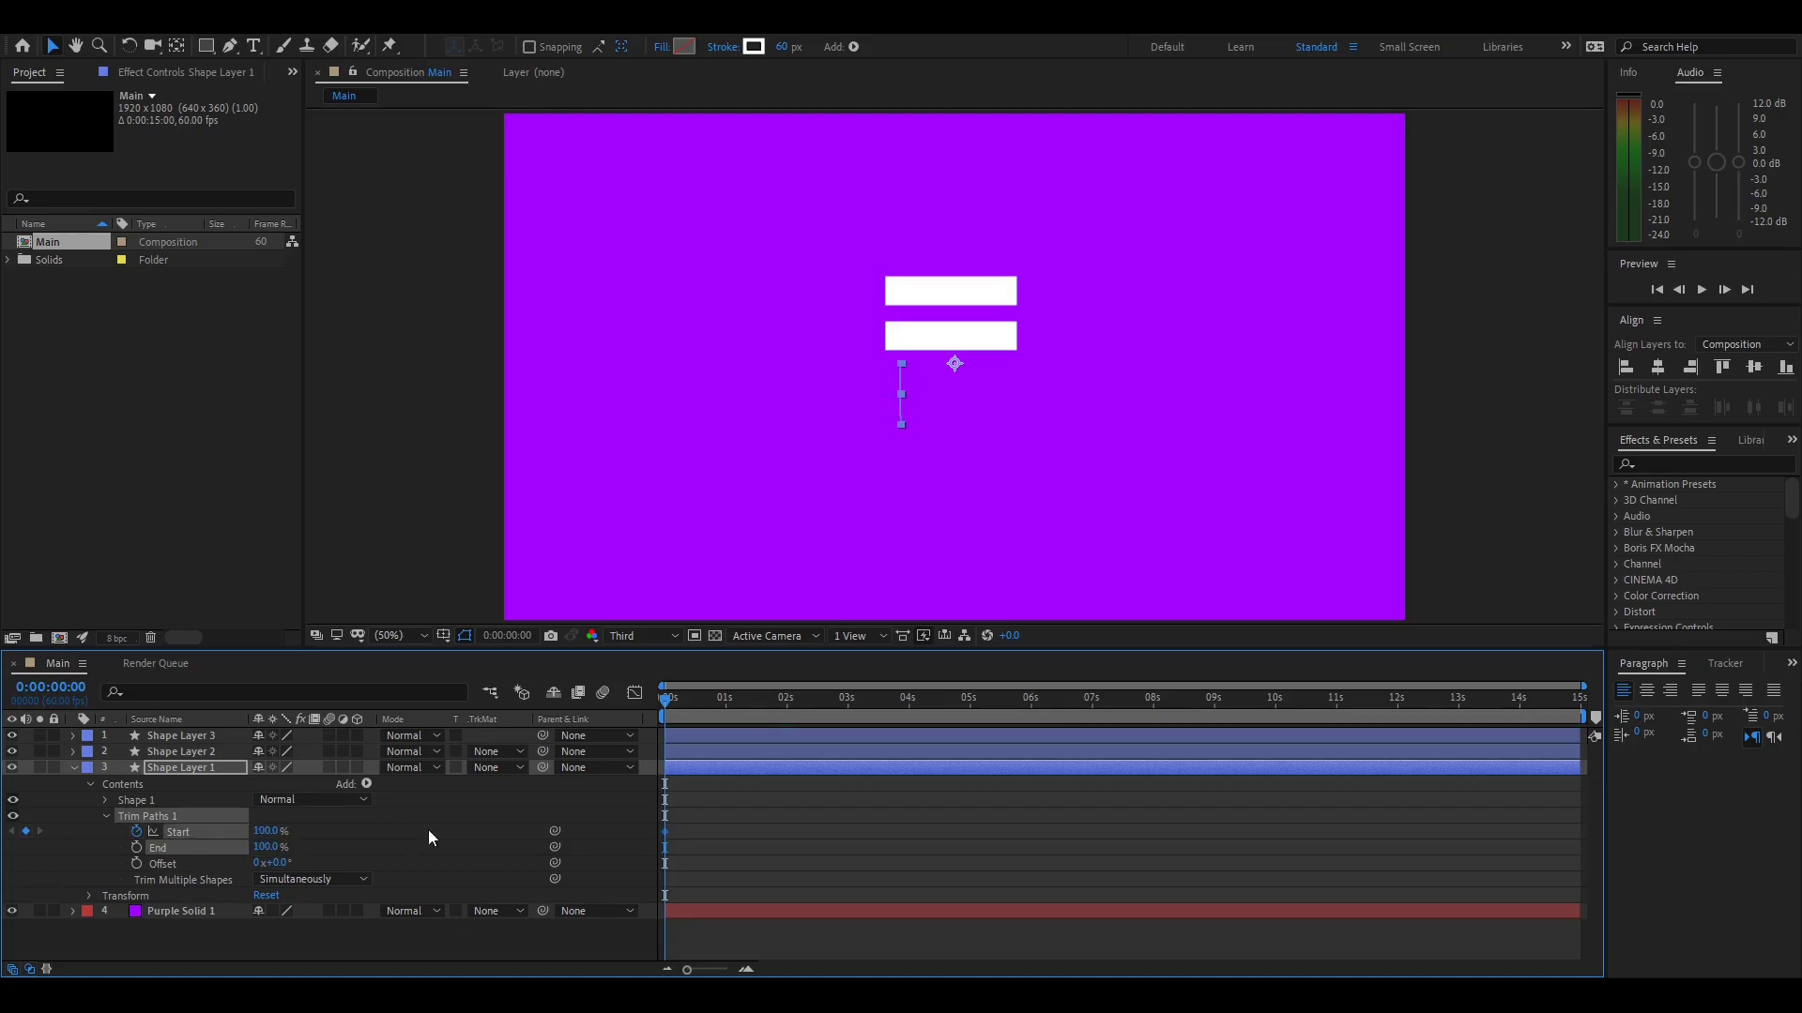
left_click_drag(665, 713, 725, 713)
left_click(266, 832)
type("00")
key("Return")
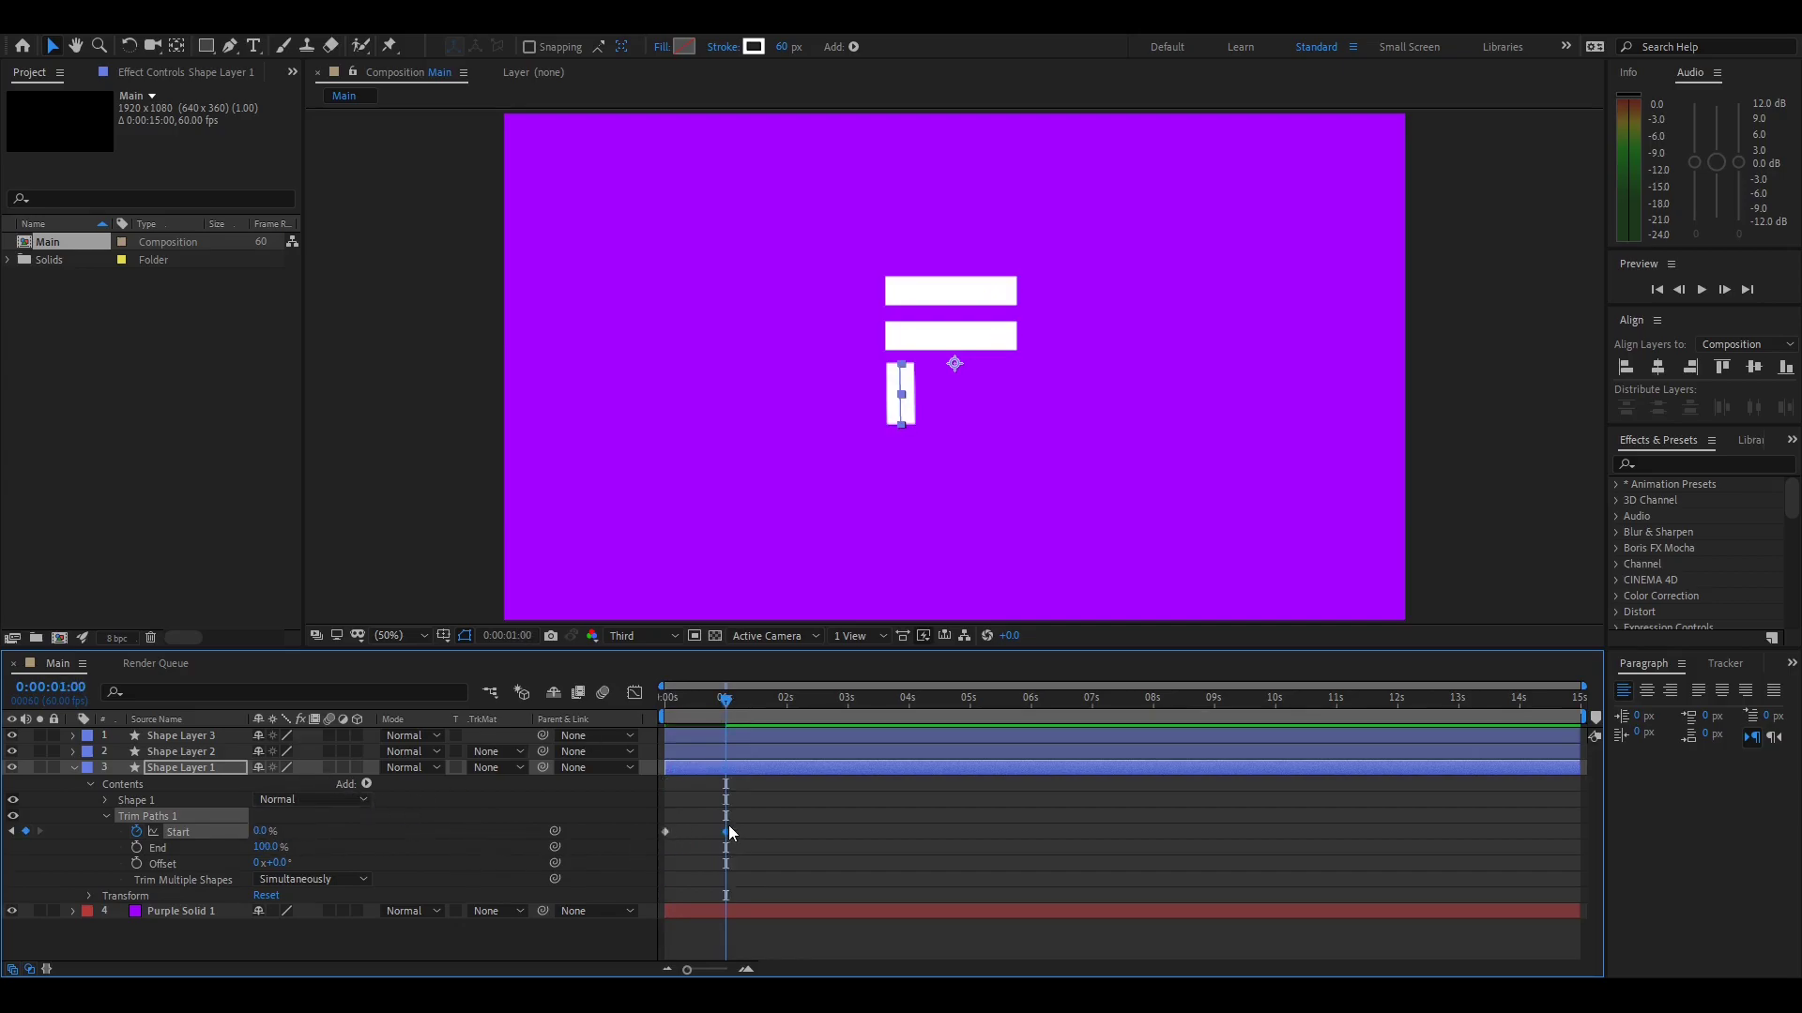
left_click(730, 781)
key("Home")
key("space")
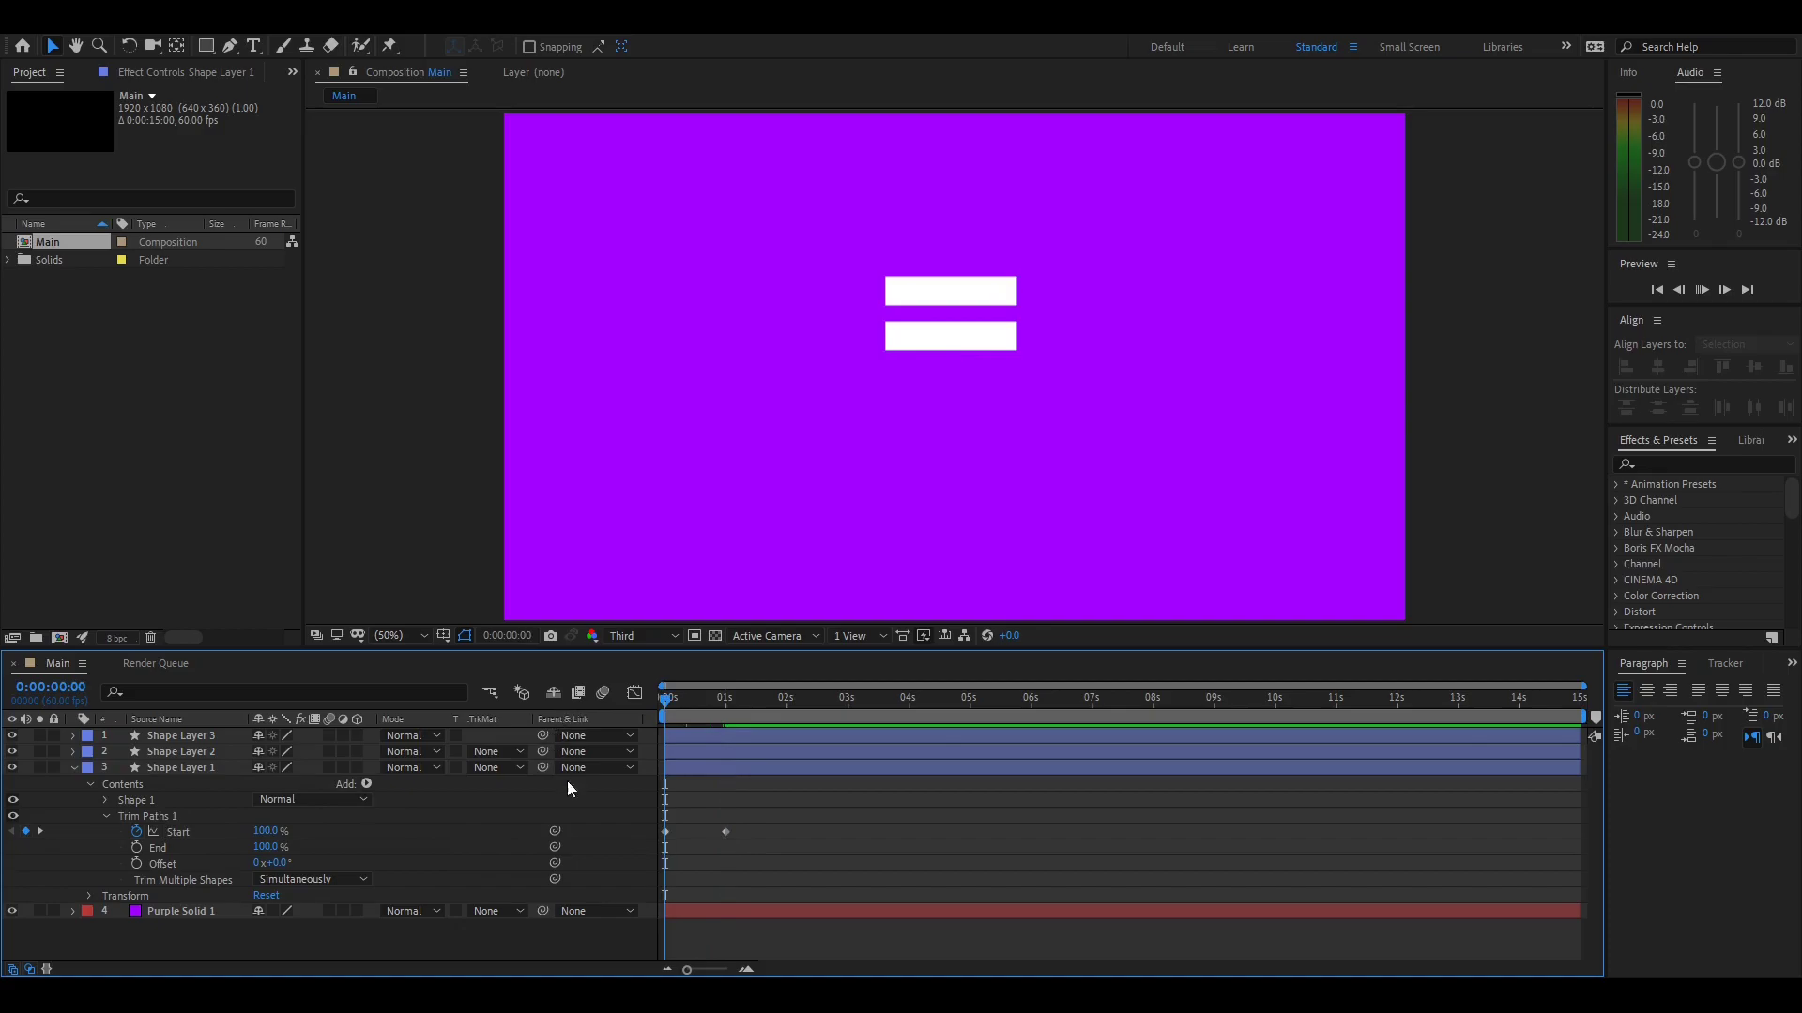
key("space")
Apply Easy Ease to both Start keyframes and steepen the speed graph to peak sharply midway, then play back the motion
left_click_drag(747, 831, 648, 834)
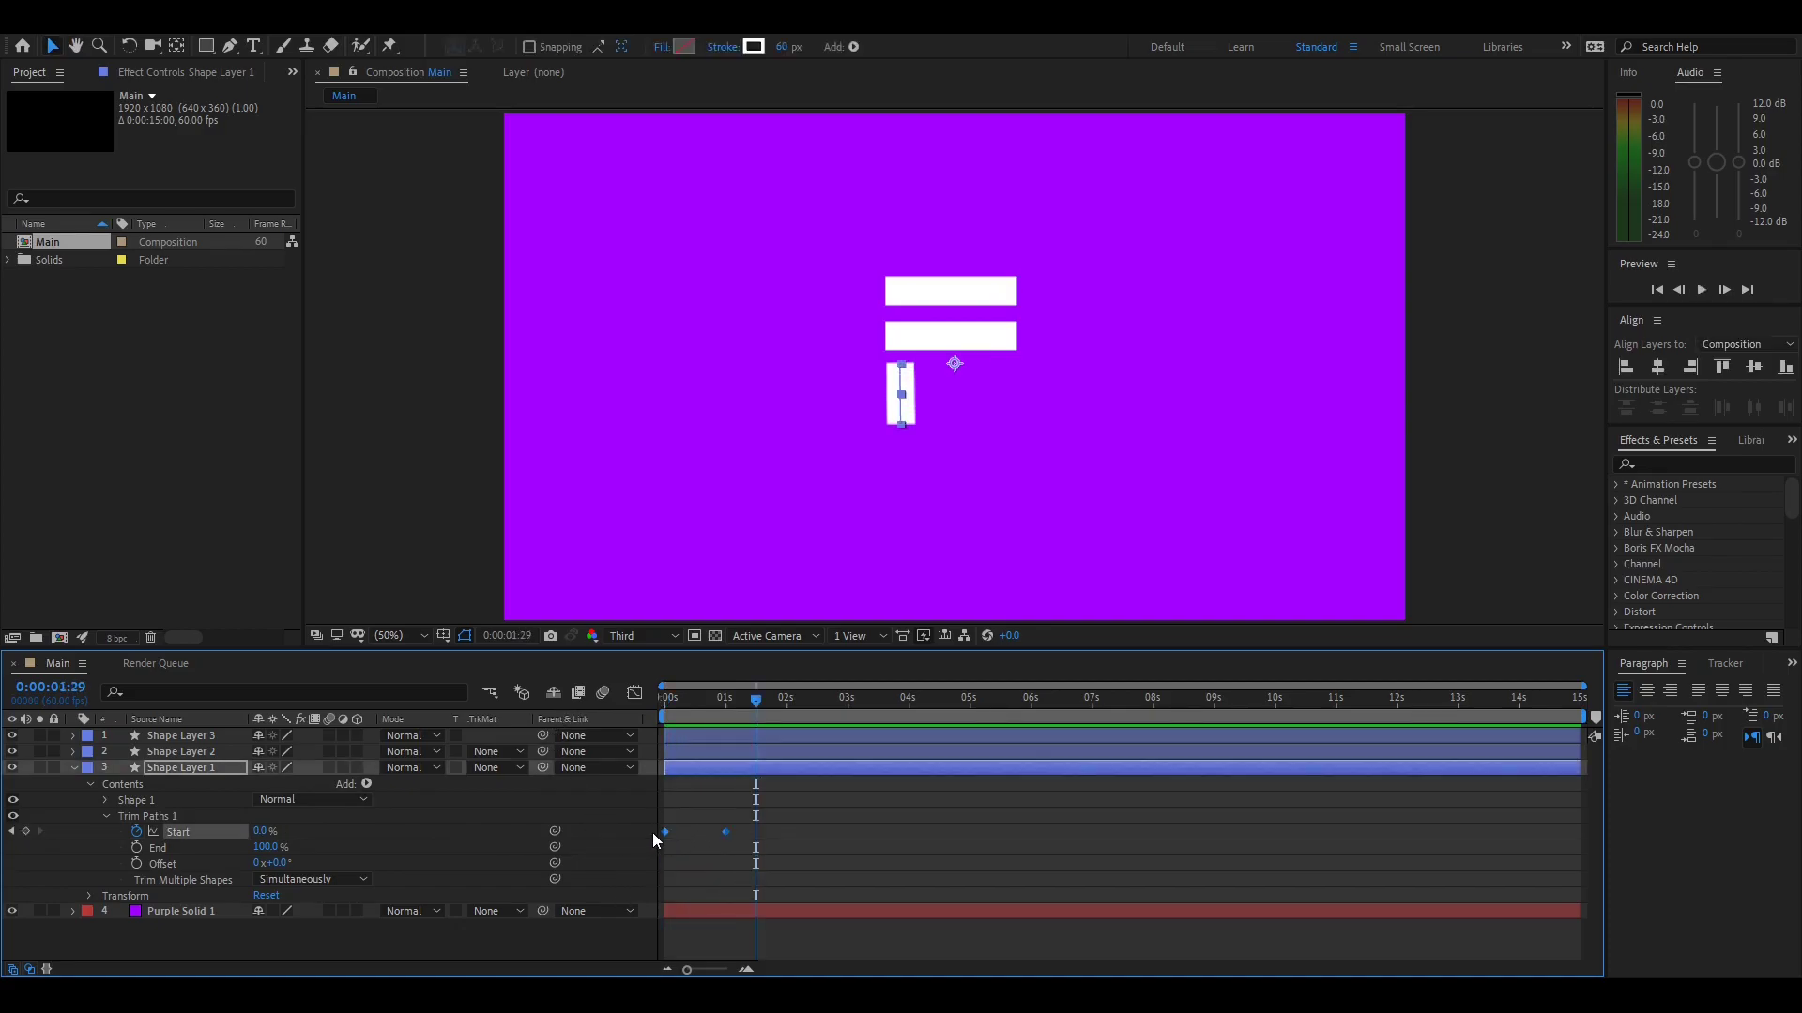
key("F9")
left_click_drag(719, 697, 695, 694)
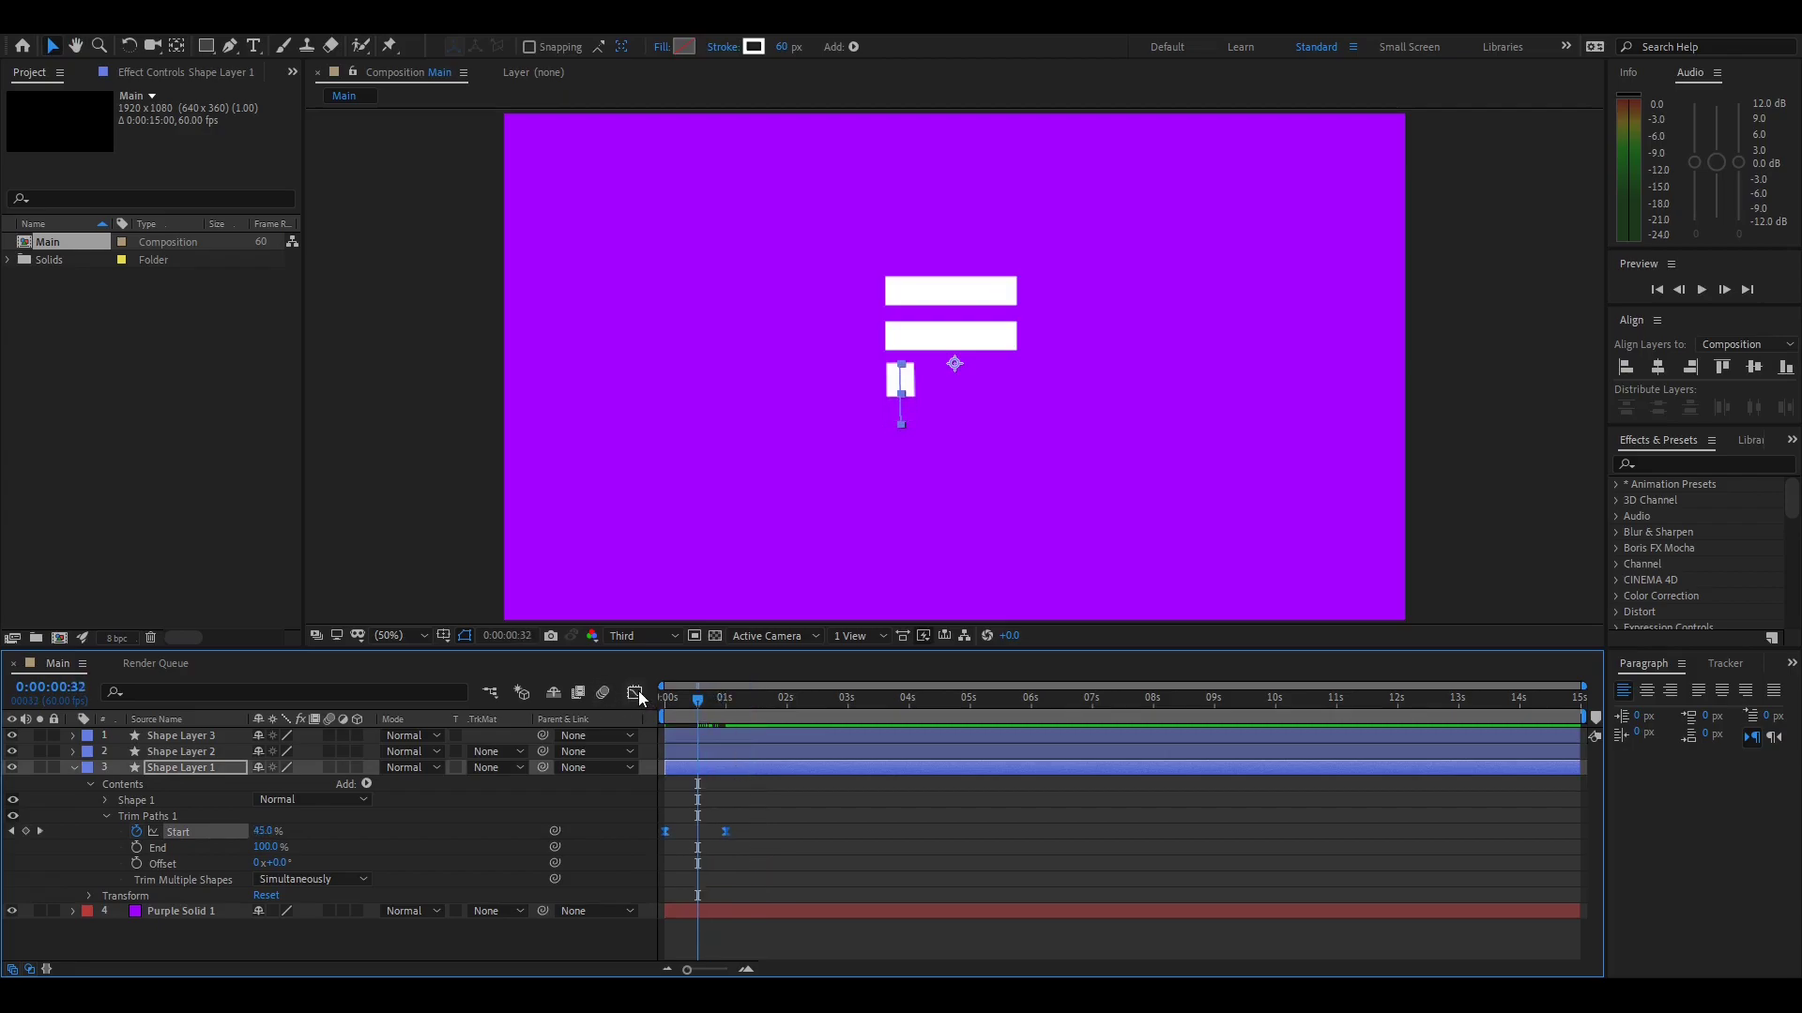
left_click(634, 694)
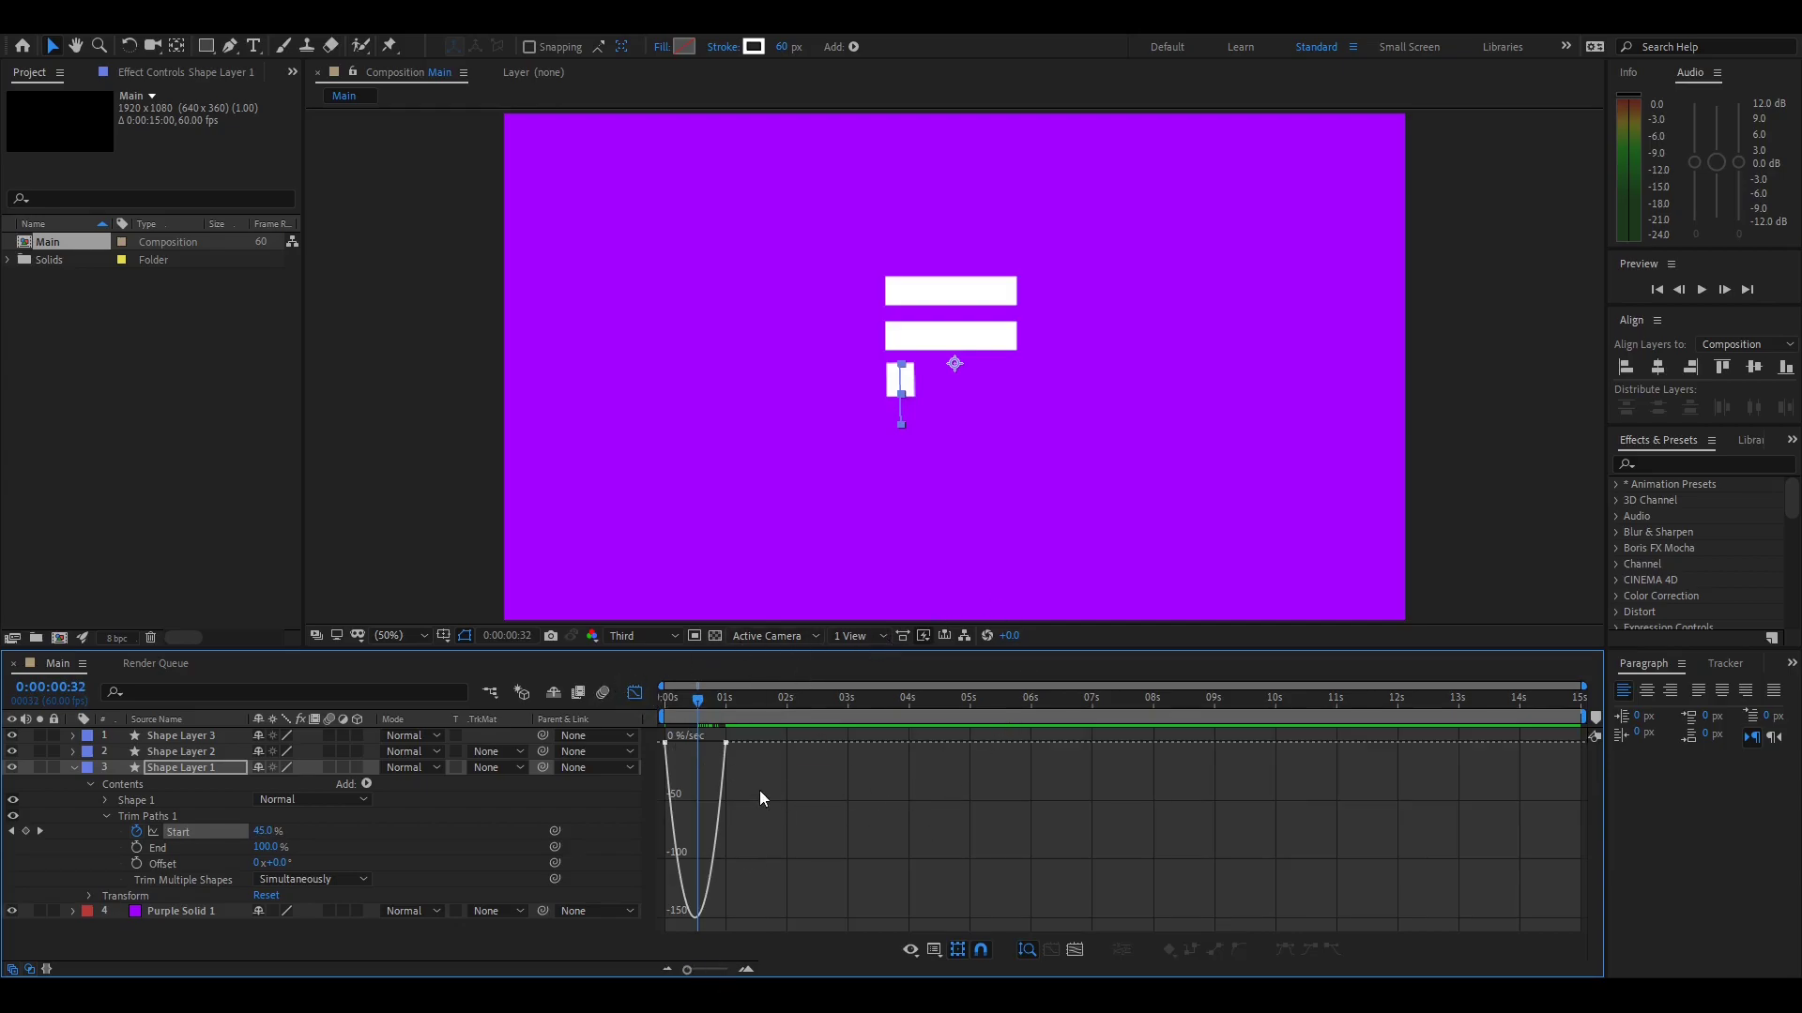
left_click_drag(662, 730, 686, 749)
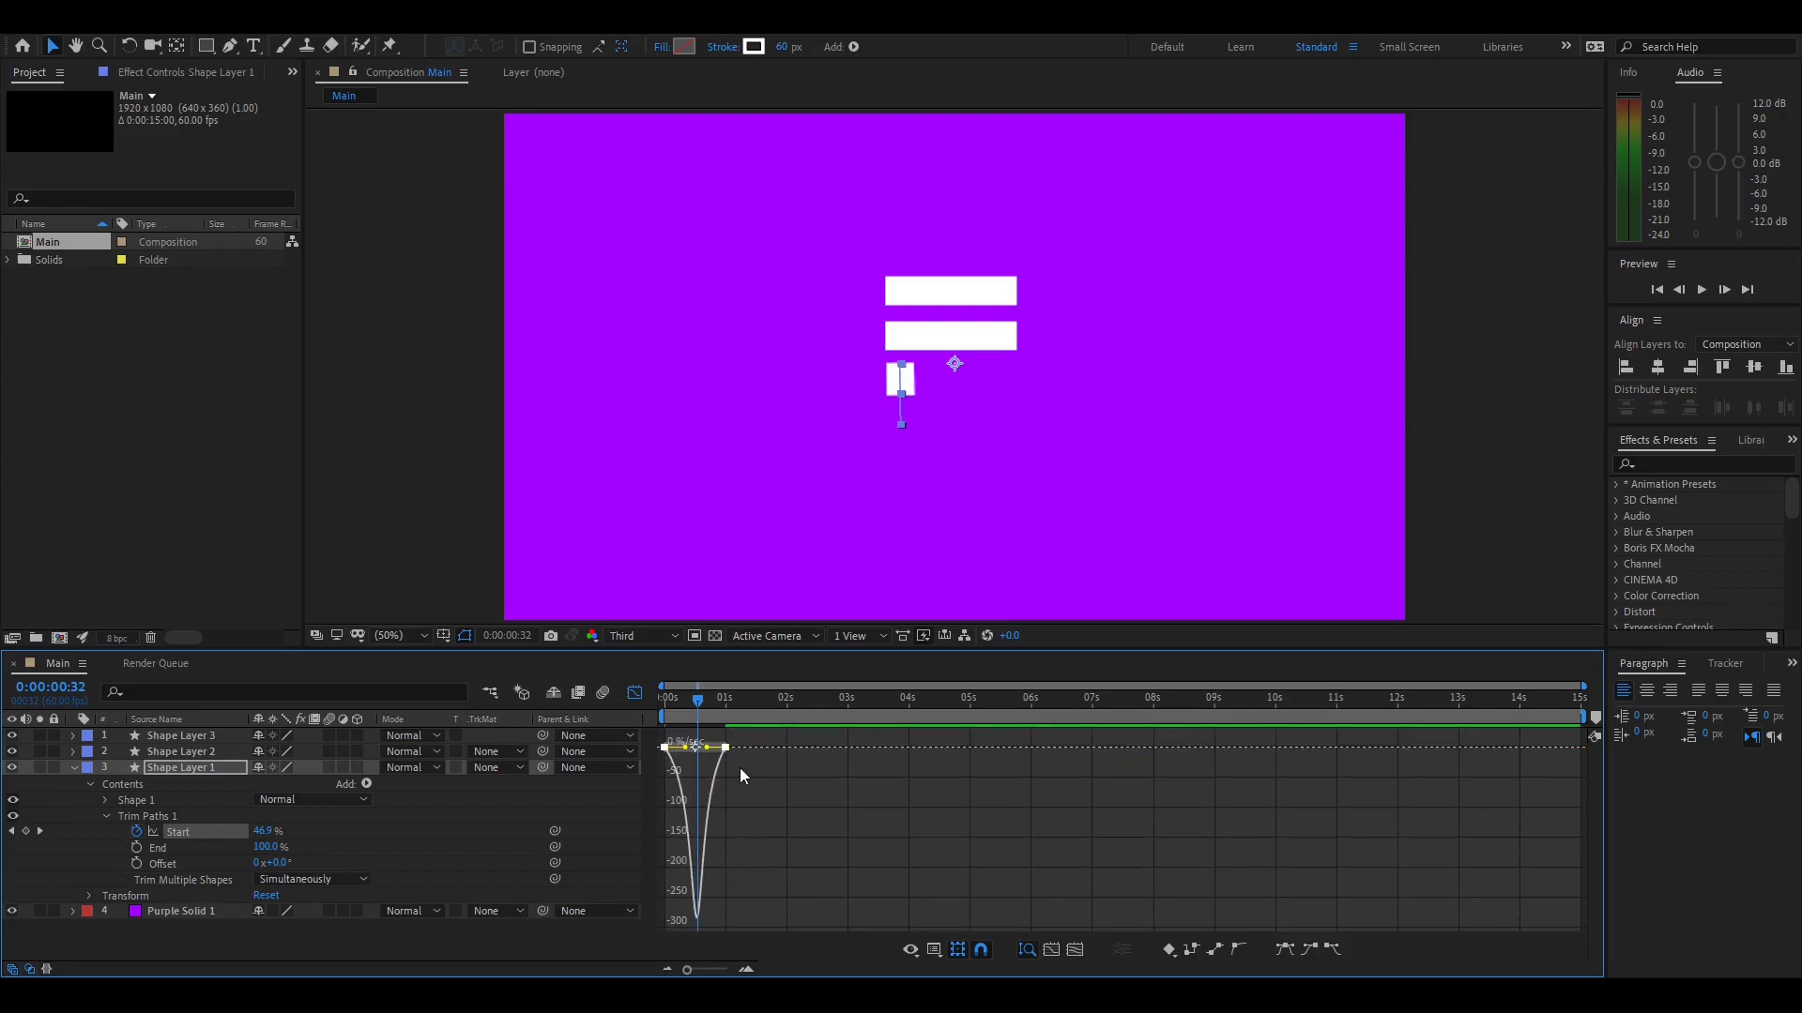
left_click_drag(707, 702, 617, 706)
key("space")
key("space")
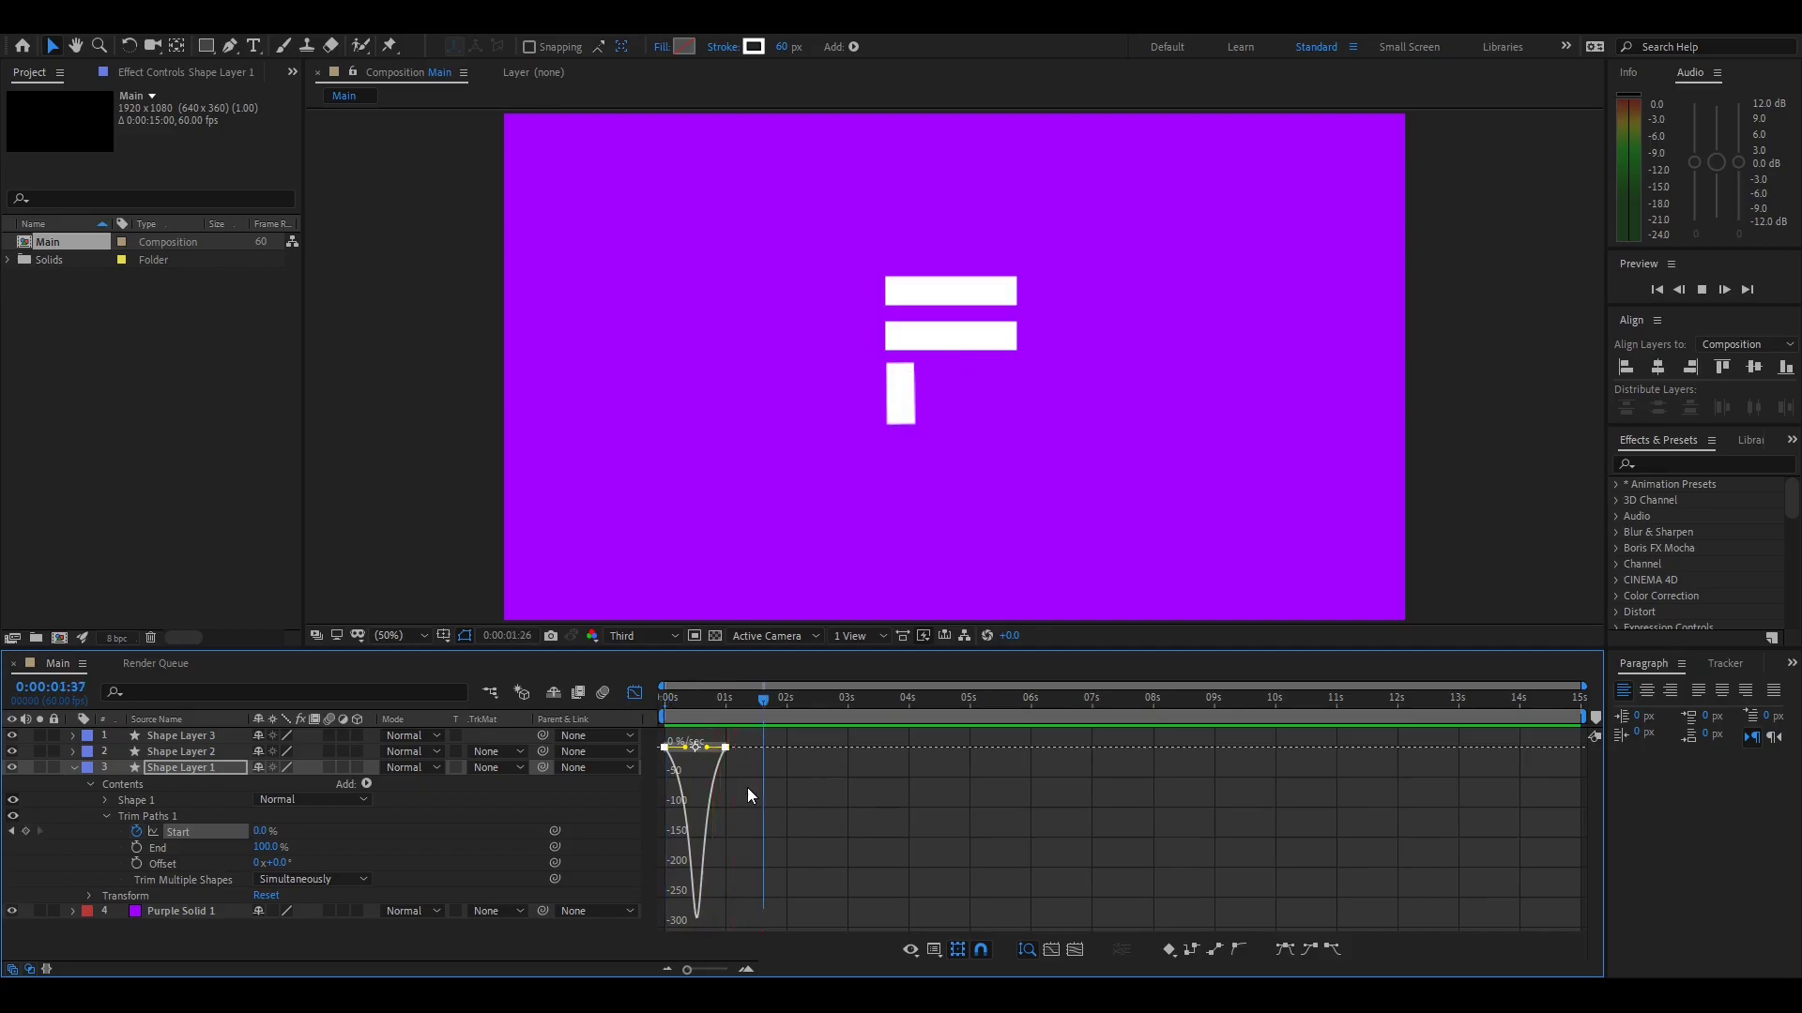
left_click(634, 692)
left_click(785, 819)
mouse_move(763, 700)
left_mouse_down()
mouse_move(663, 704)
mouse_move(756, 746)
left_mouse_up()
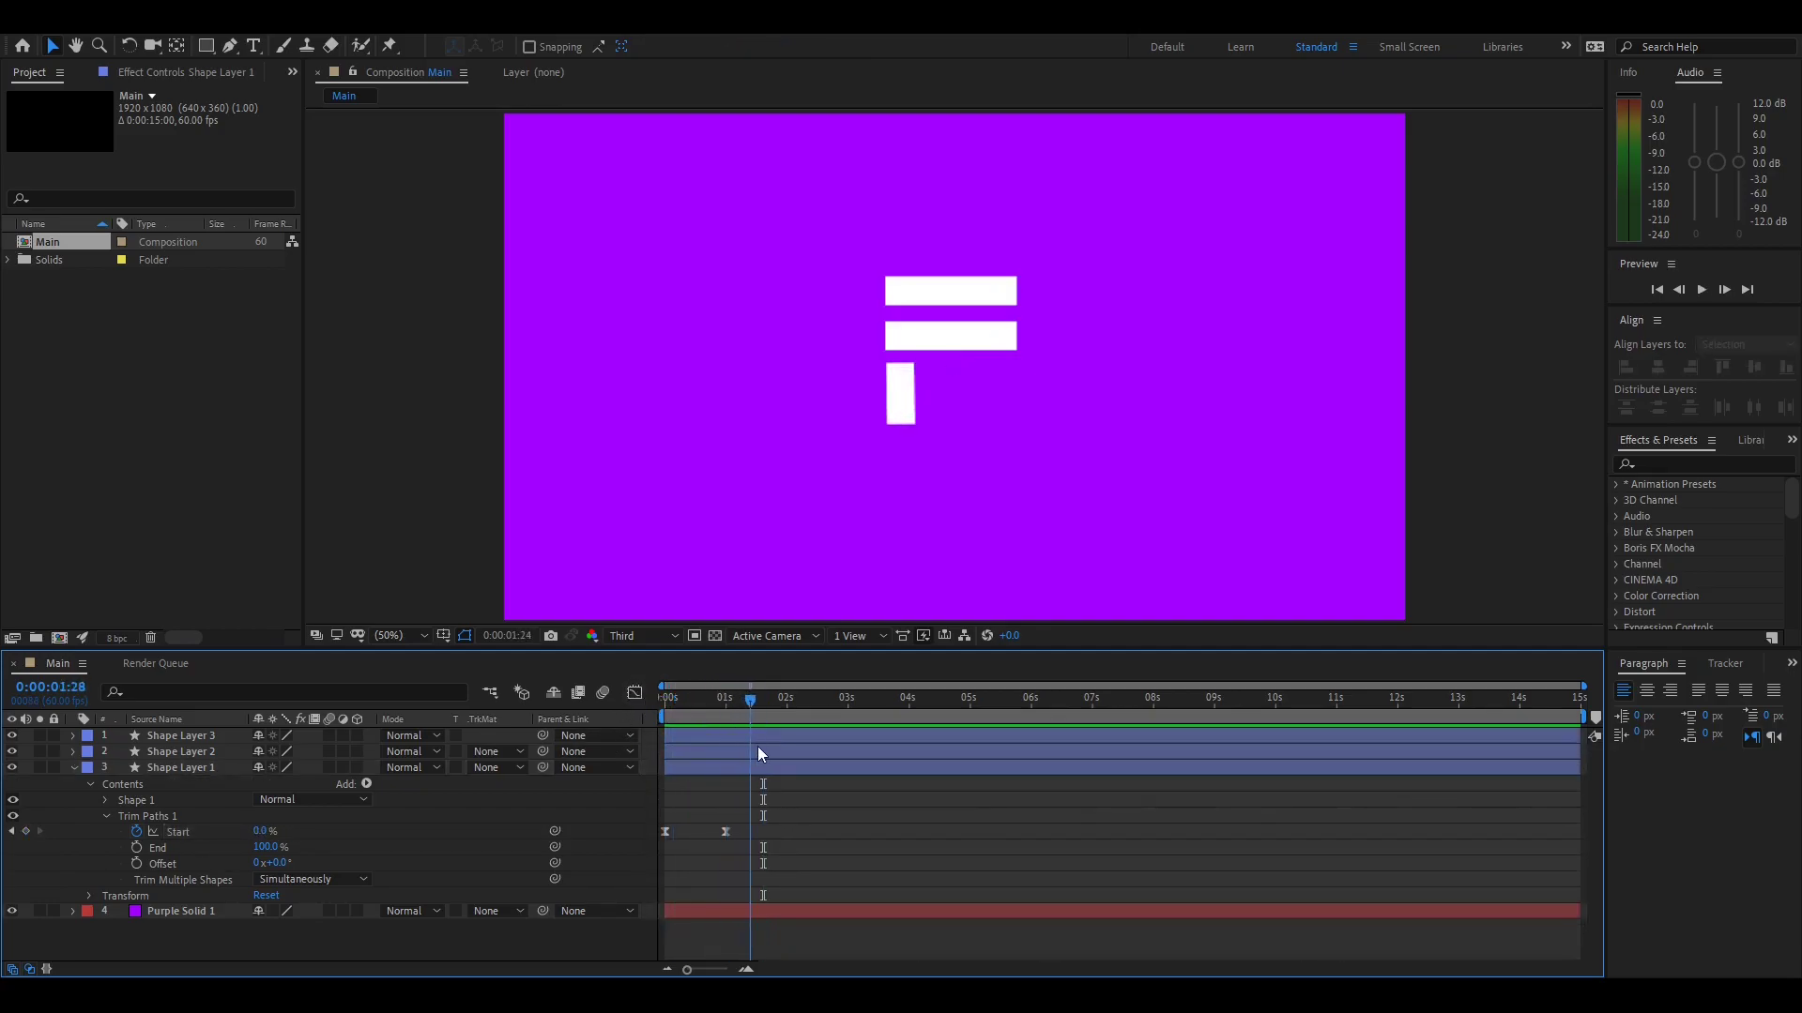
Copy the eased Trim Paths Start keyframes from Shape Layer 1 onto Shape Layer 2
left_click_drag(750, 837, 645, 841)
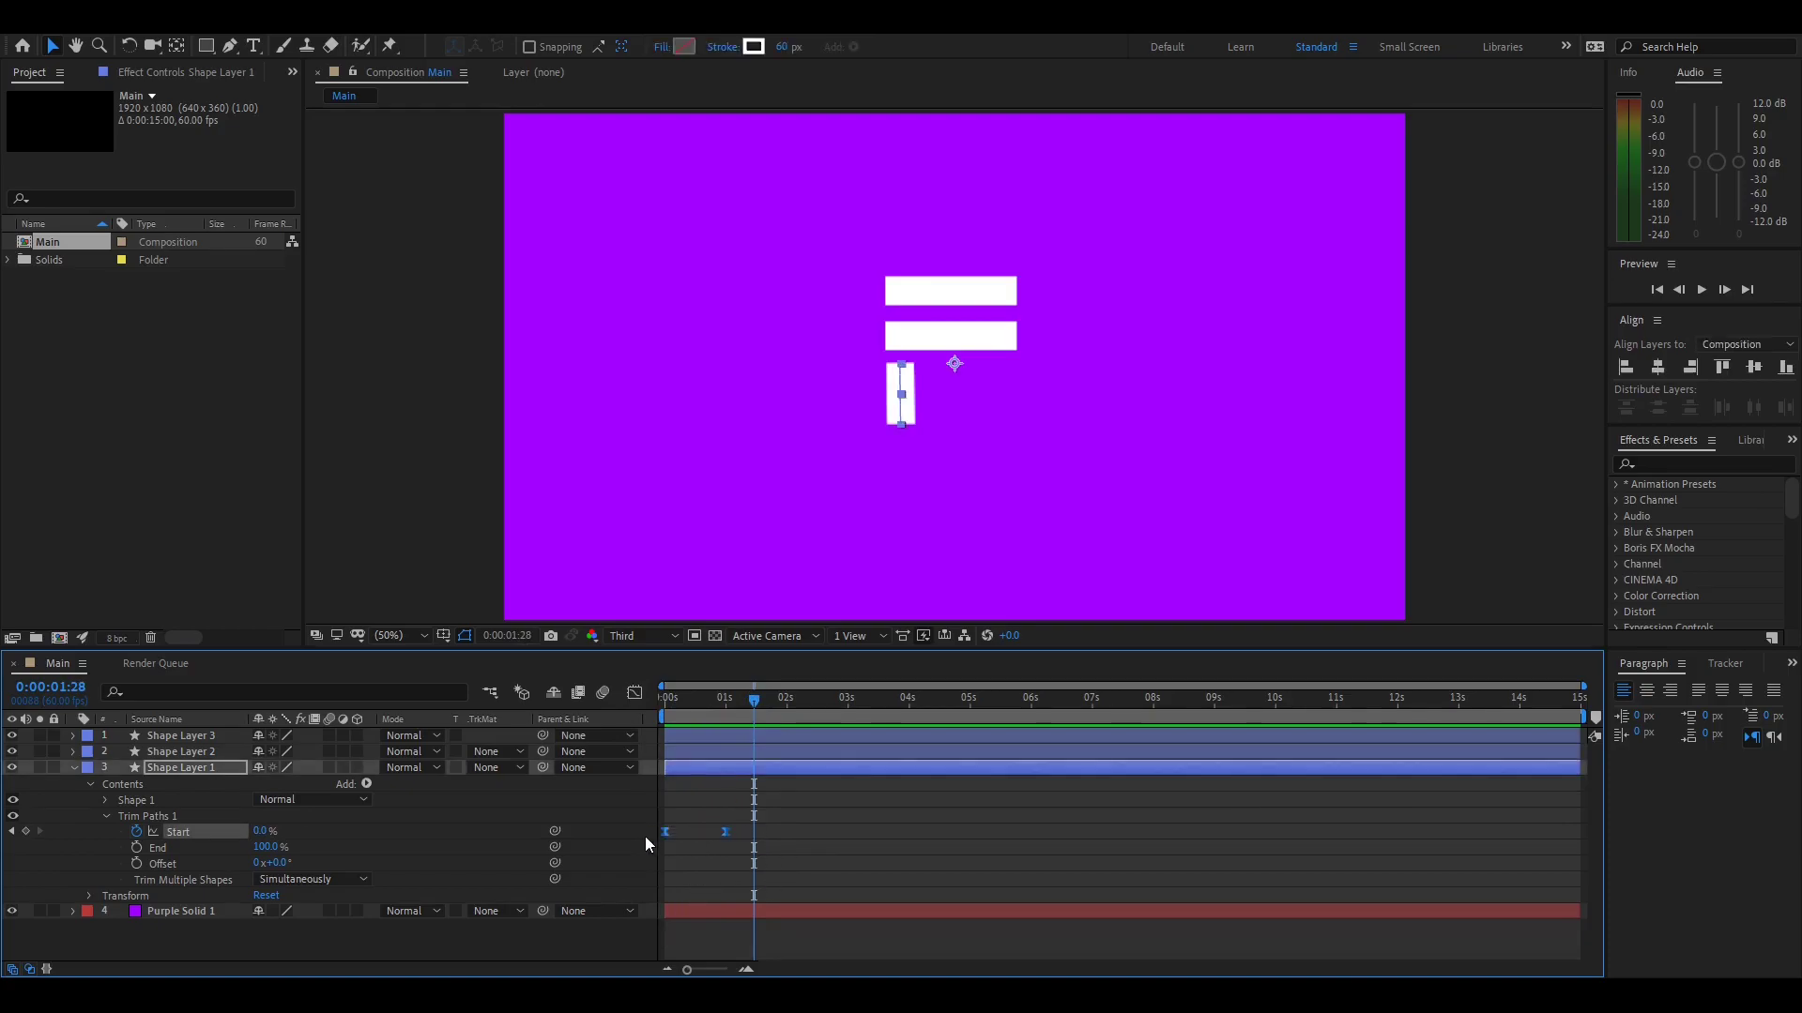
left_click(76, 767)
left_click(155, 750)
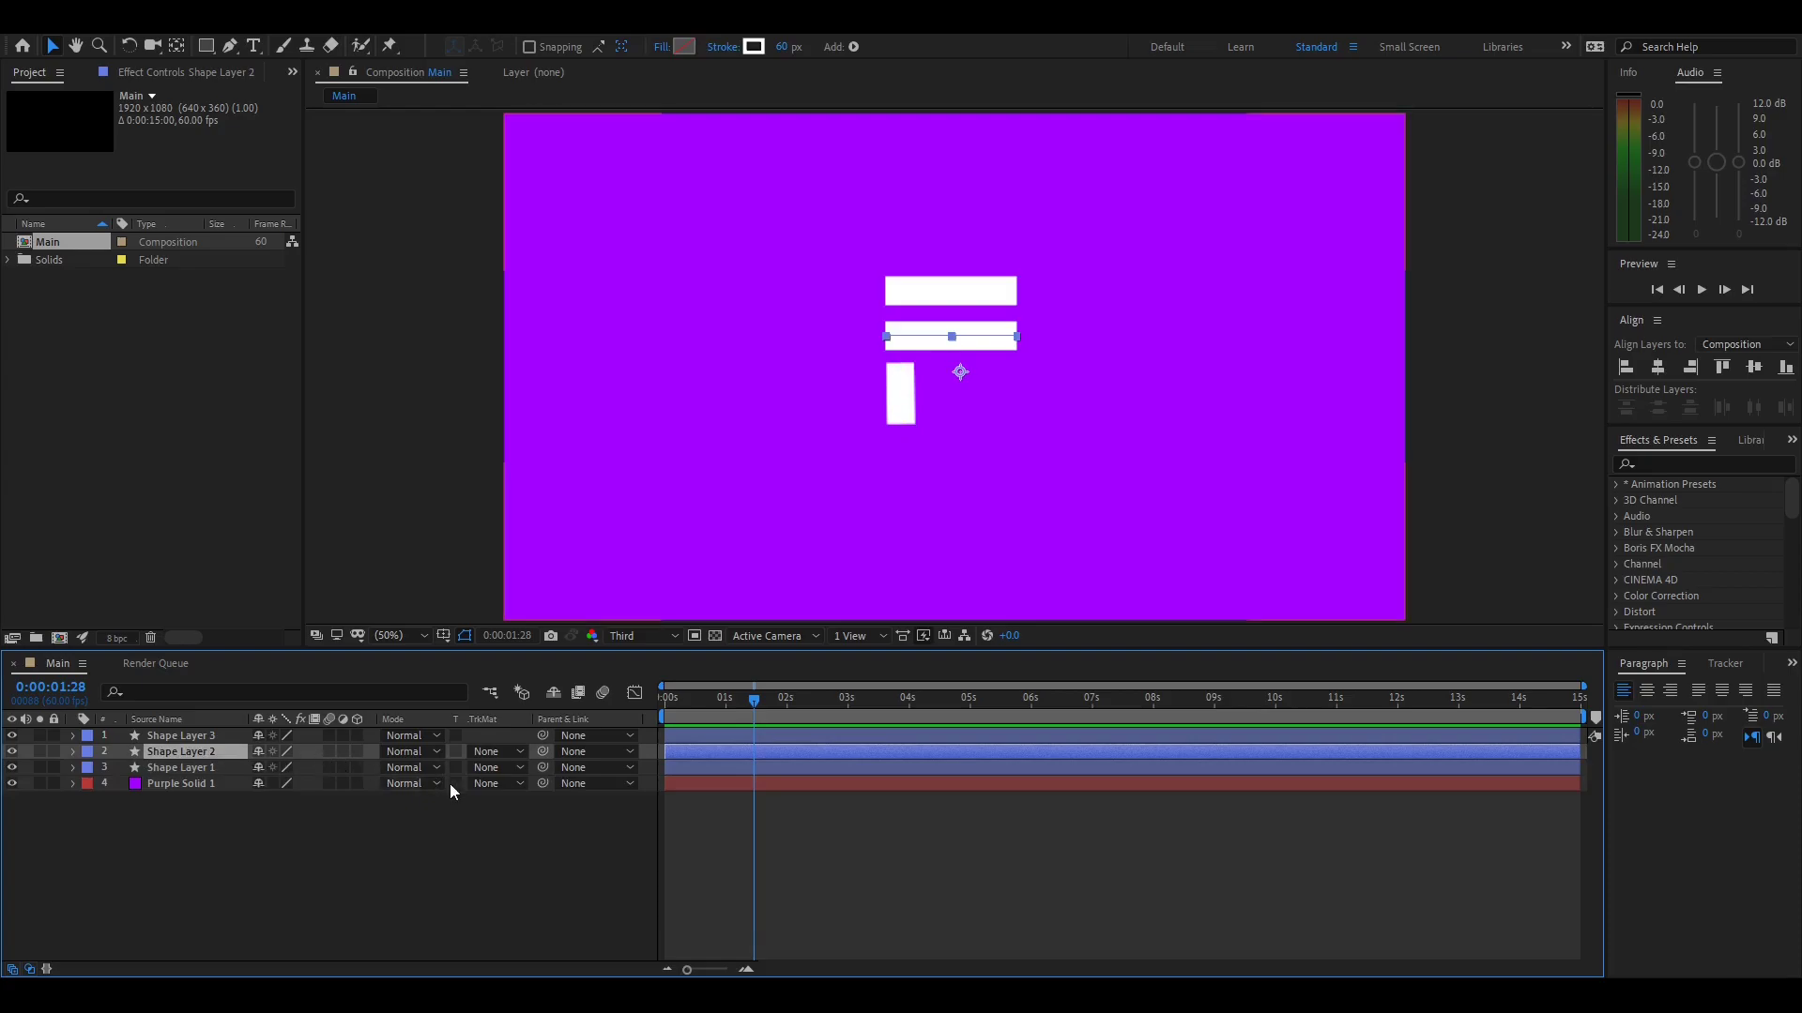
key("ctrl+v")
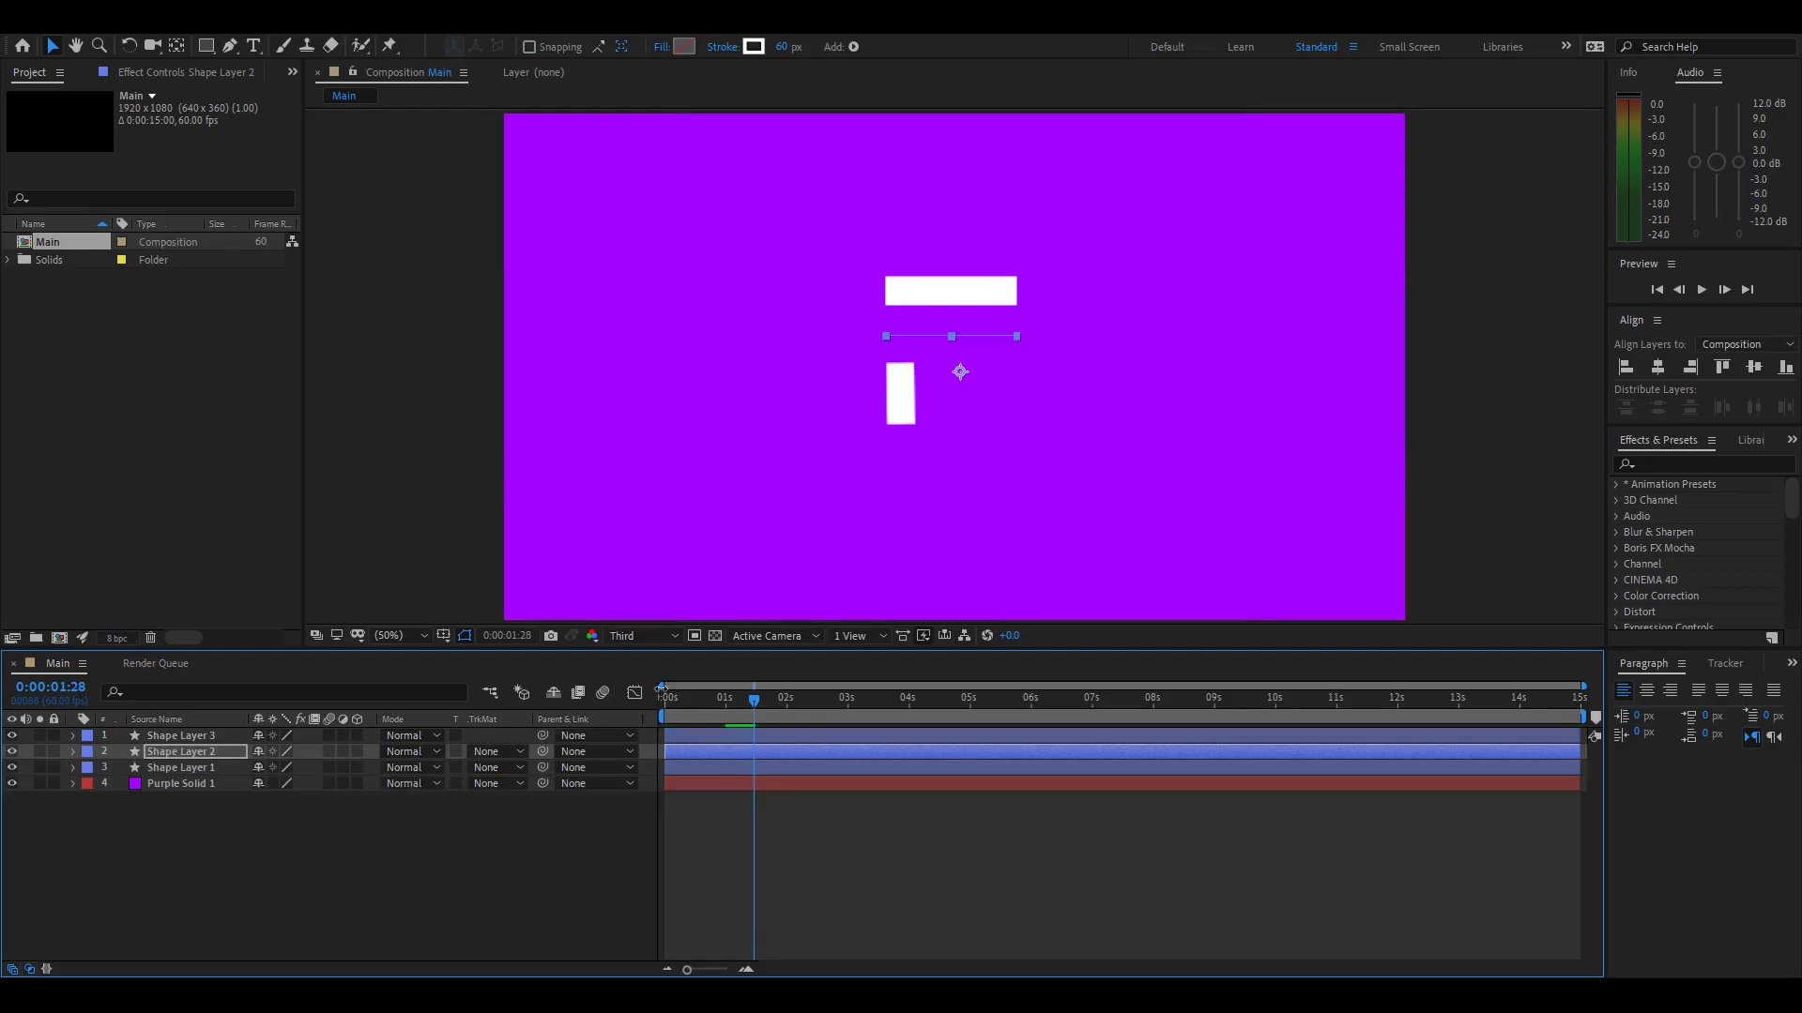
Shift Shape Layer 2's Start keyframes to begin at 0 seconds and check the lower horizontal bar's reveal up to 1 second
left_click(72, 751)
left_click(89, 769)
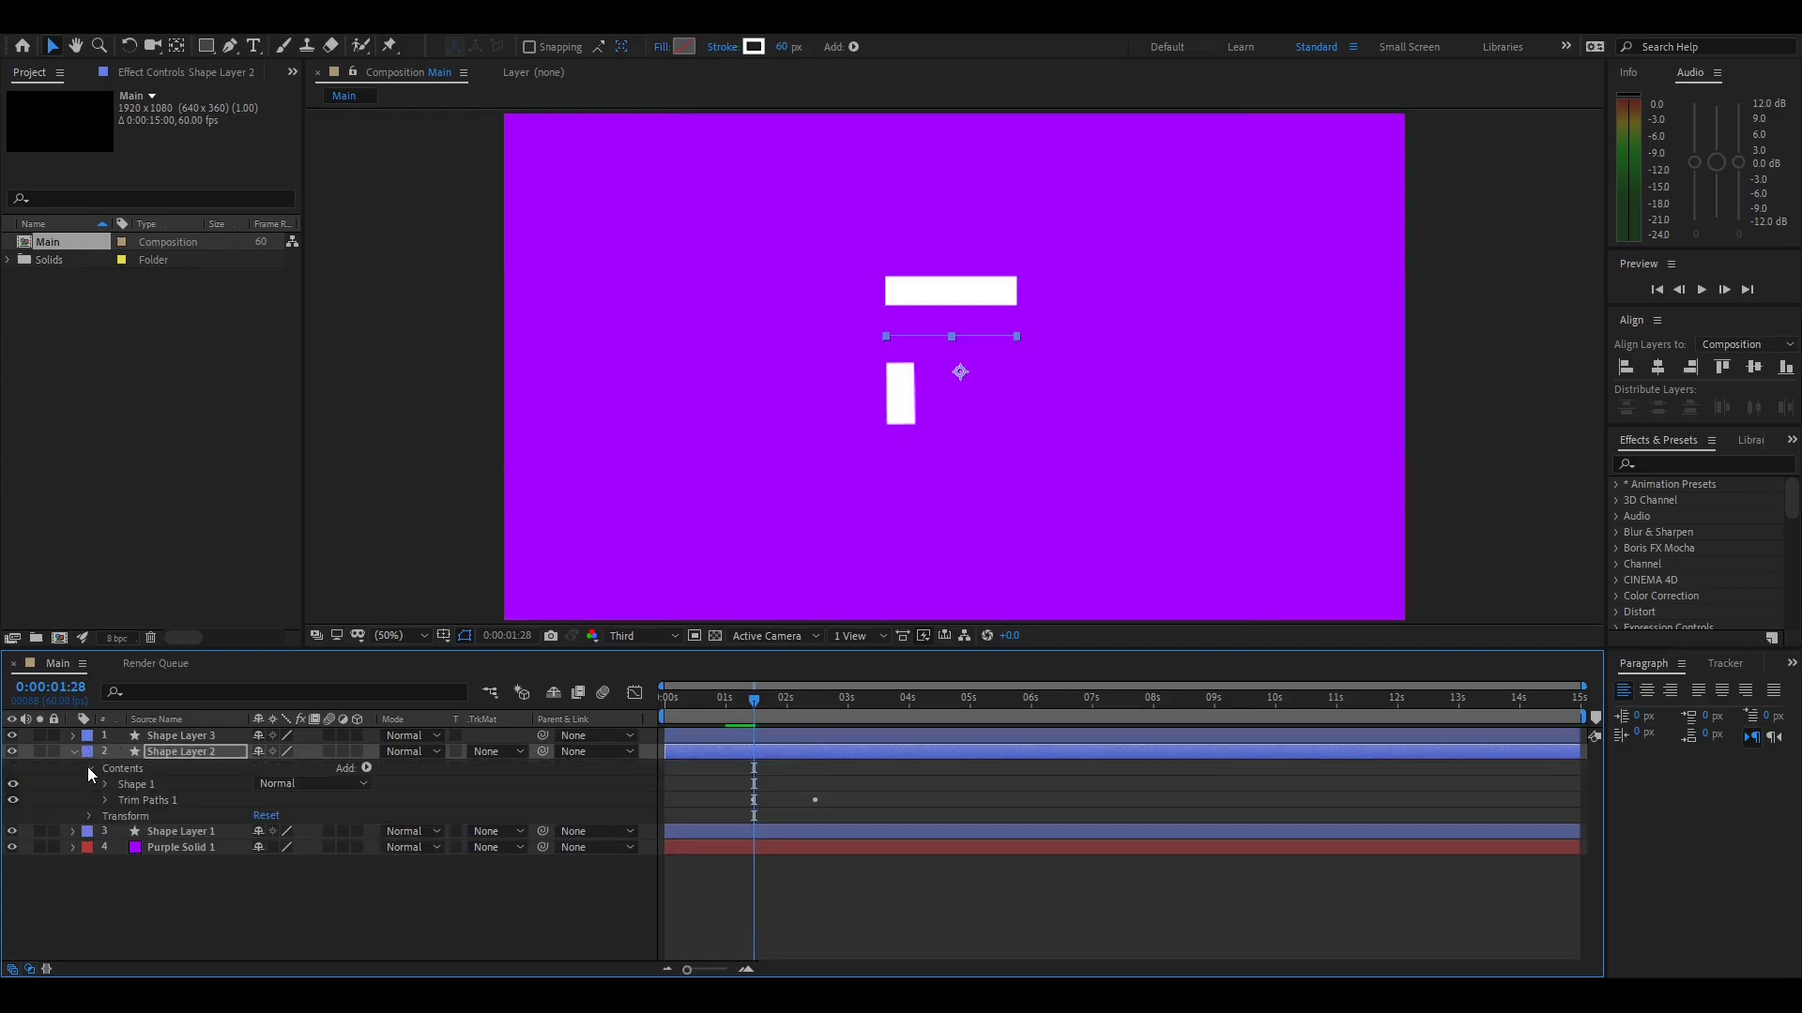
left_click(106, 800)
key("Home")
left_click_drag(754, 816, 666, 819)
left_click_drag(677, 702, 724, 743)
left_click(925, 906)
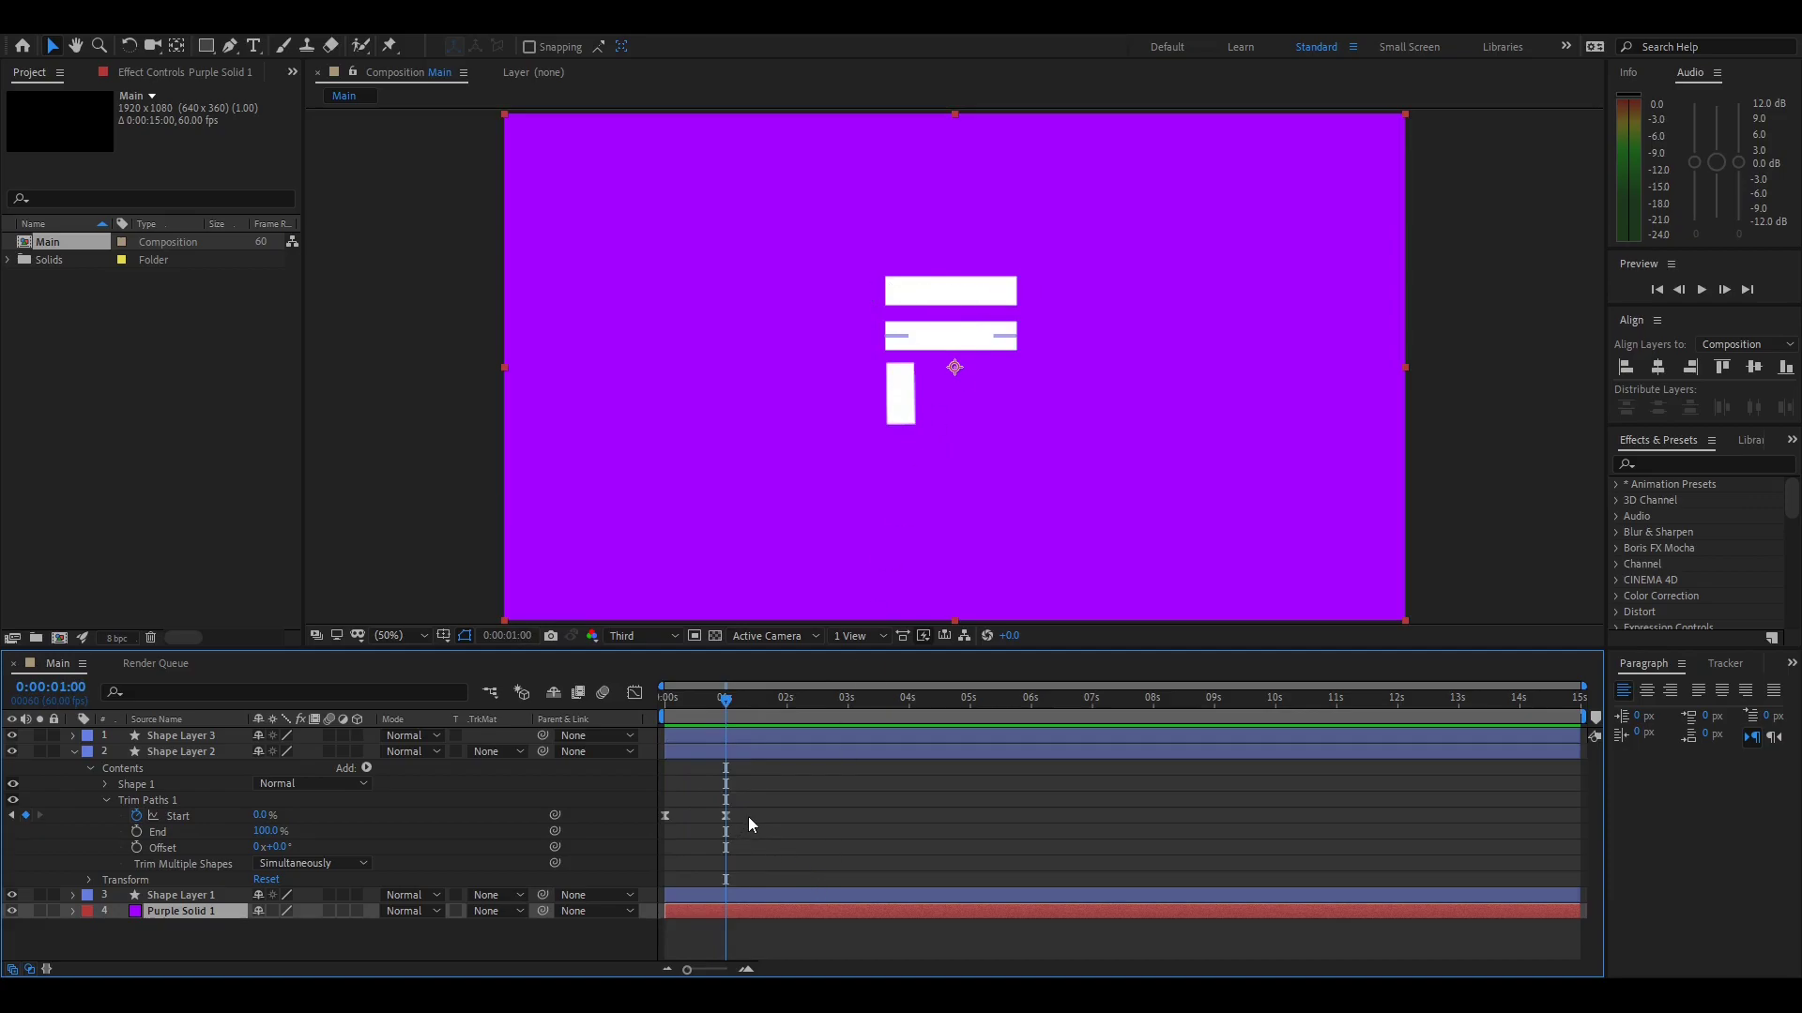
Paste the Trim Paths keyframes onto Shape Layer 3 at 0 seconds and expand its properties
left_click(72, 751)
left_click(188, 735)
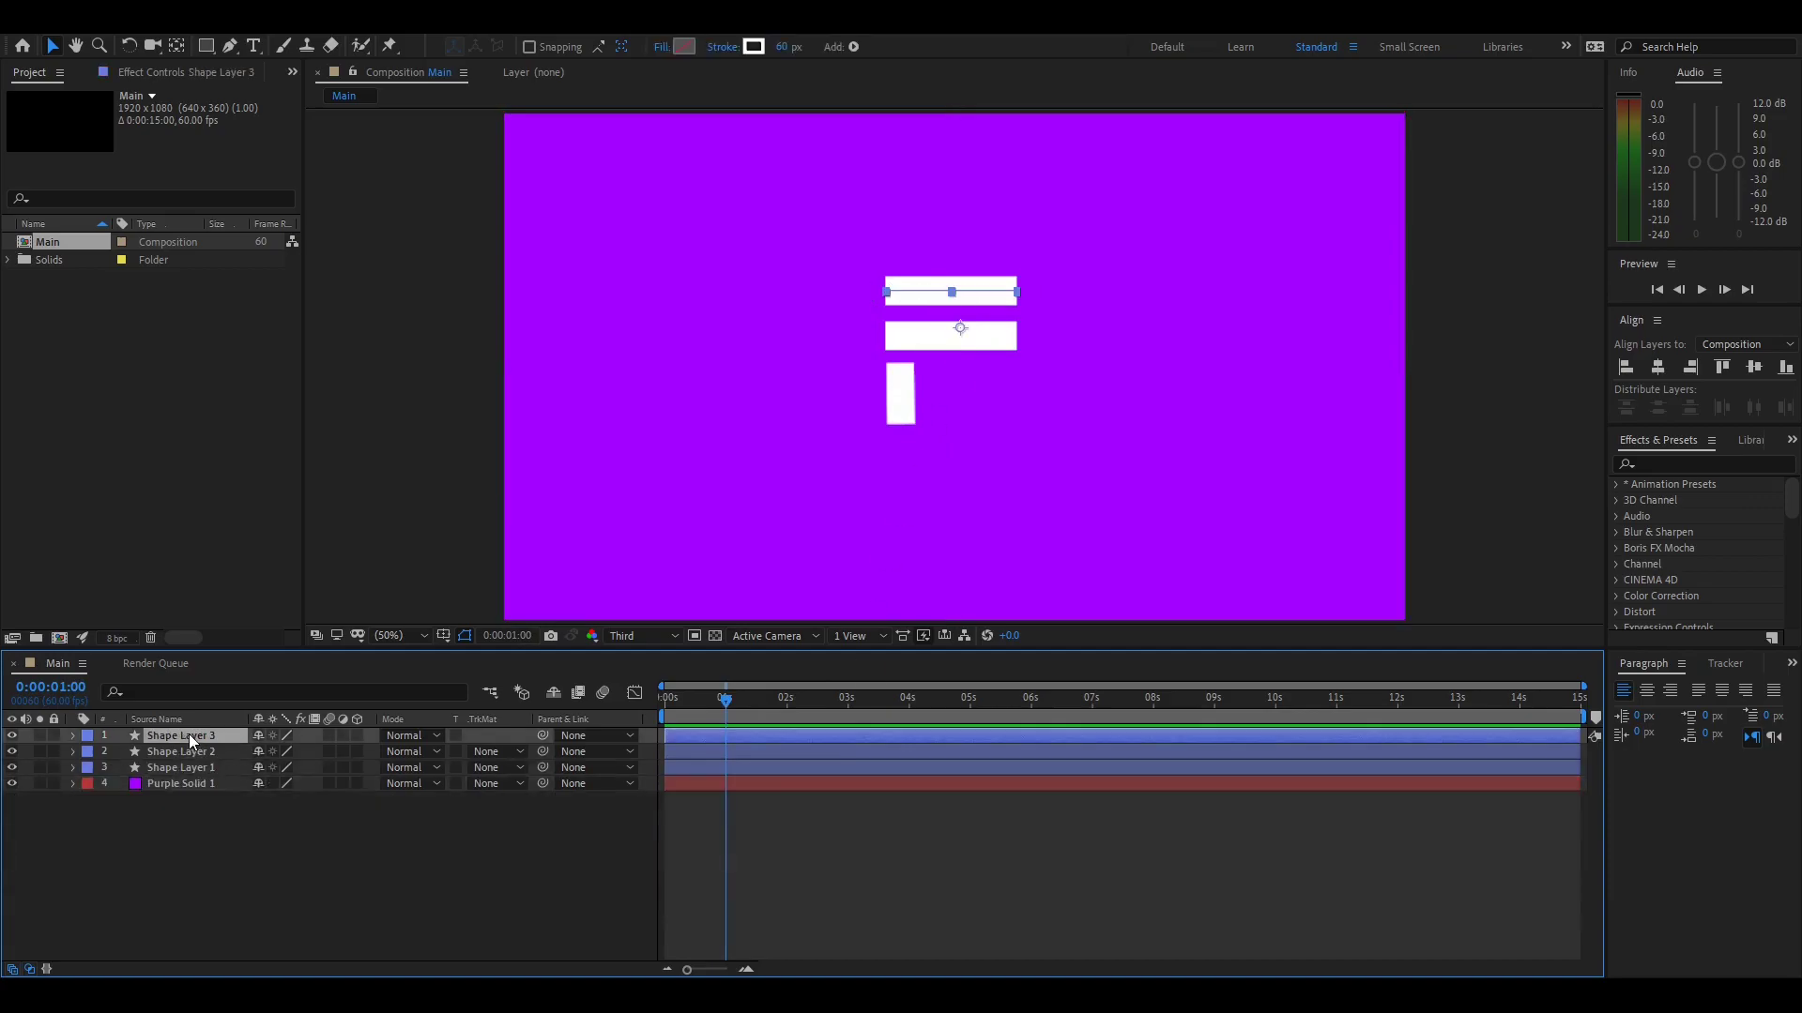
left_click(662, 704)
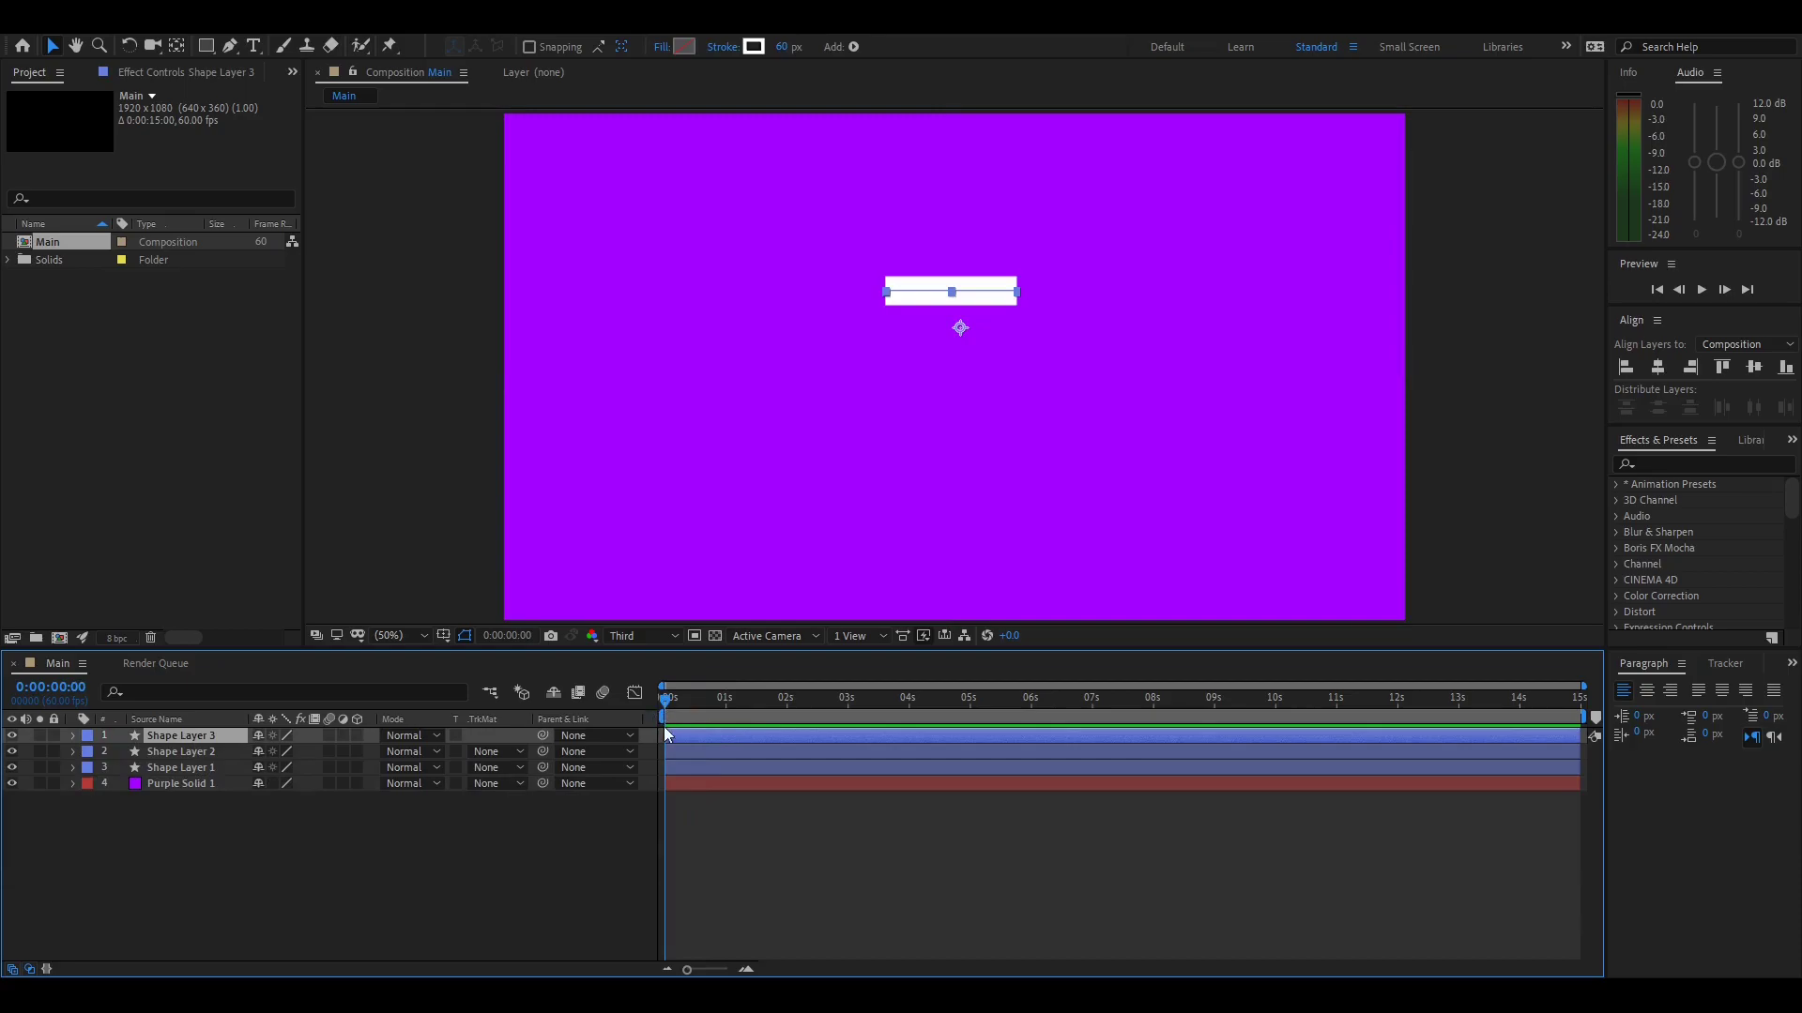
left_click(72, 734)
Reverse Shape Layer 3's trim direction: set End to 0% and Start to 0% at 0 seconds and 100% at 1 second
mouse_move(664, 714)
left_mouse_down()
mouse_move(730, 718)
mouse_move(662, 703)
left_mouse_up()
left_click_drag(270, 816, 96, 828)
left_click_drag(270, 803, 128, 806)
left_click_drag(721, 703, 725, 704)
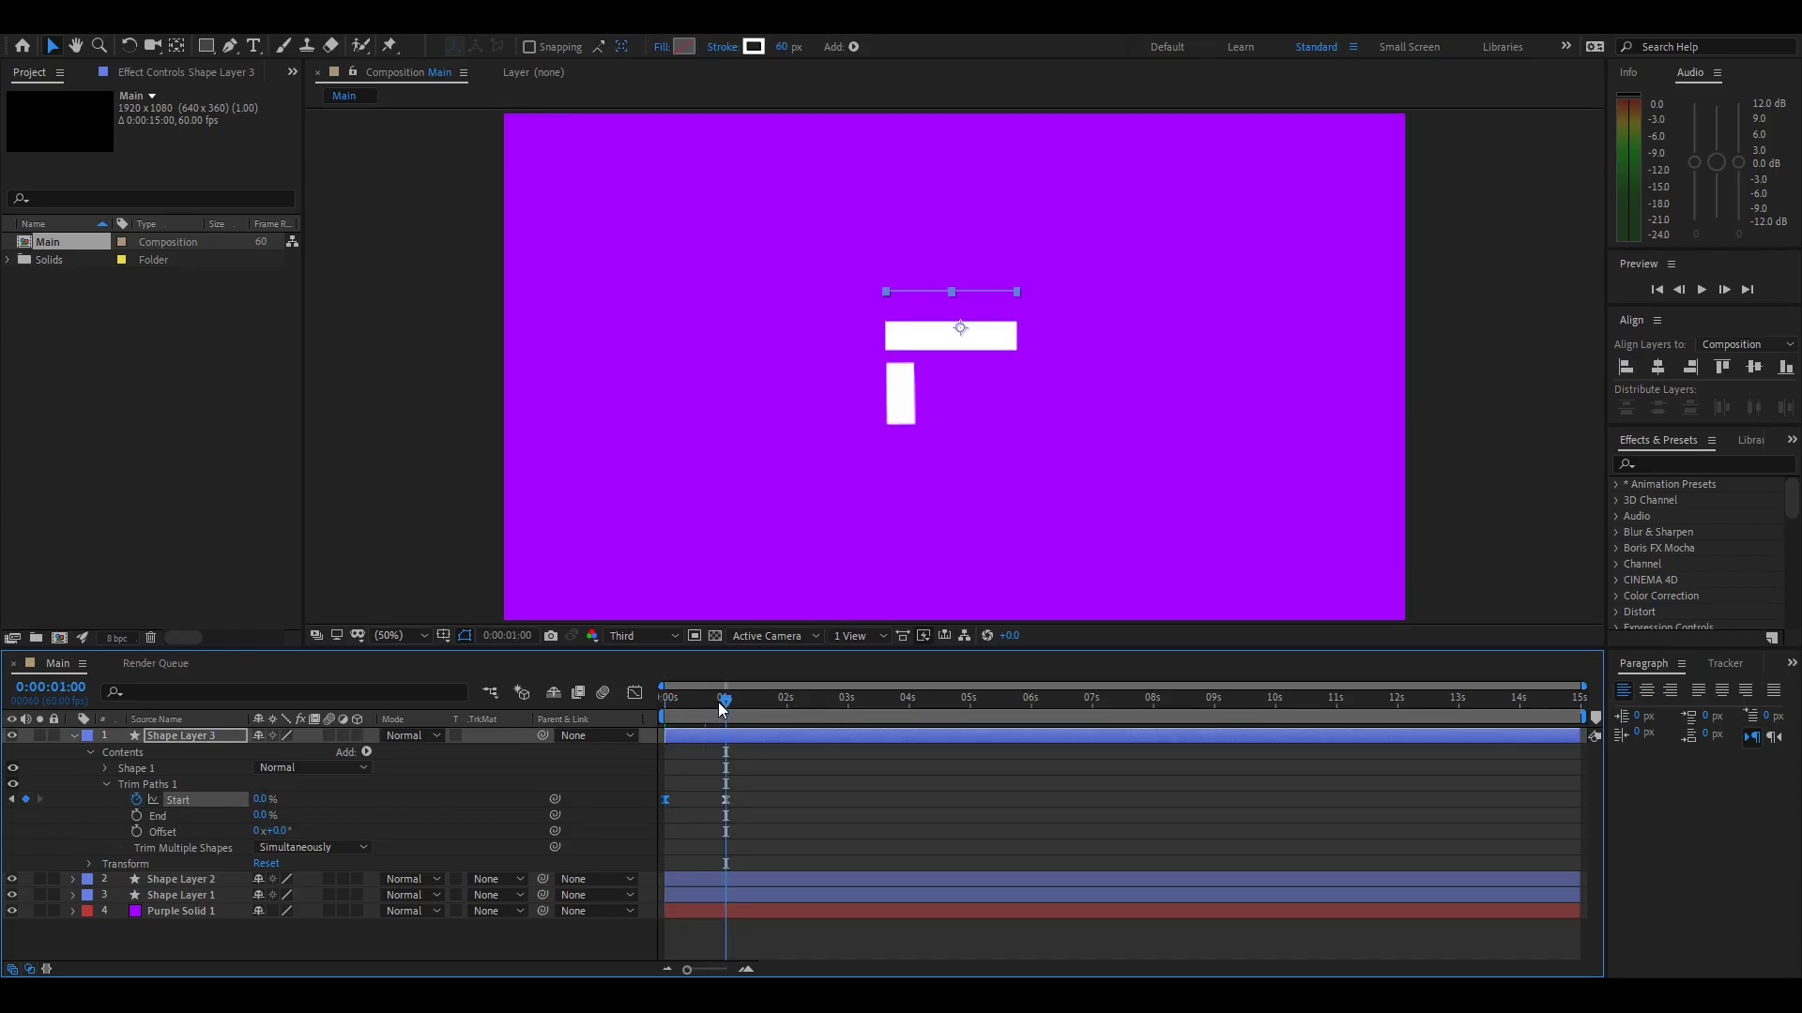
left_click_drag(259, 799, 454, 832)
Play back the trim animation of all three bars from the beginning of the timeline
left_click_drag(725, 699, 638, 707)
key("space")
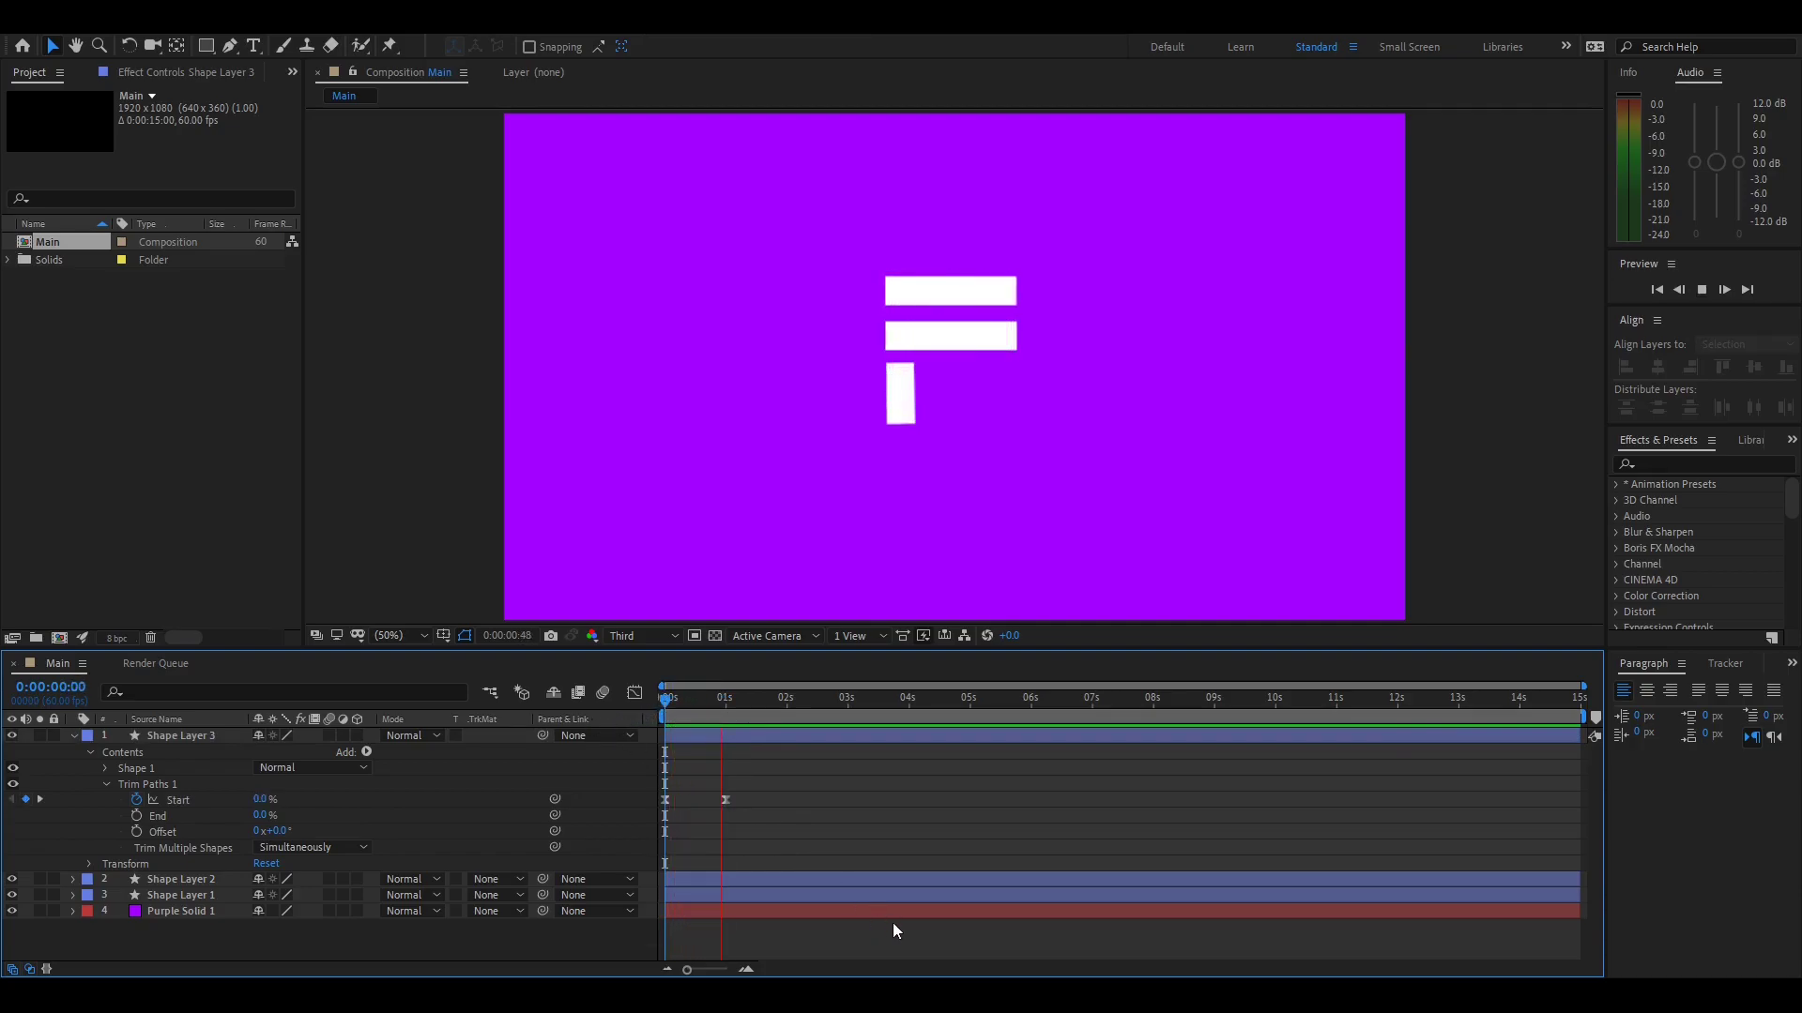
key("space")
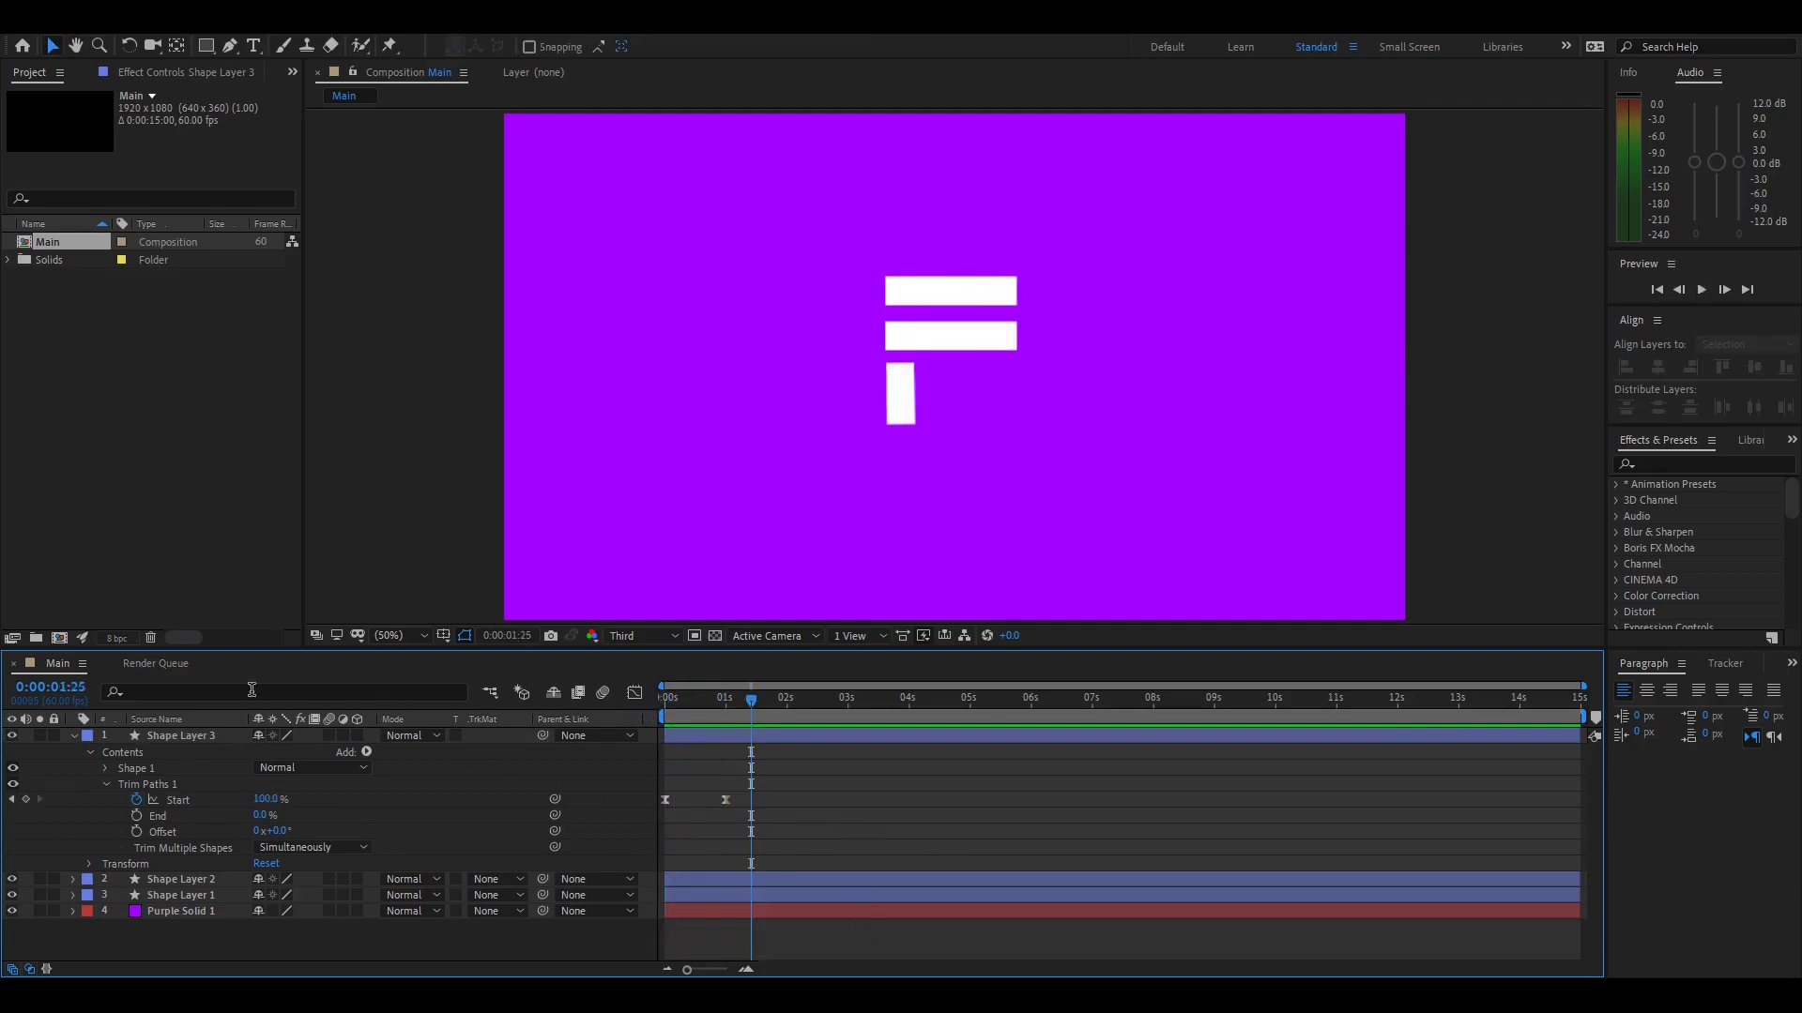
left_click(73, 735)
left_click_drag(750, 700, 652, 706)
key("space")
key("space")
left_click(196, 769)
key("ctrl+shift+a")
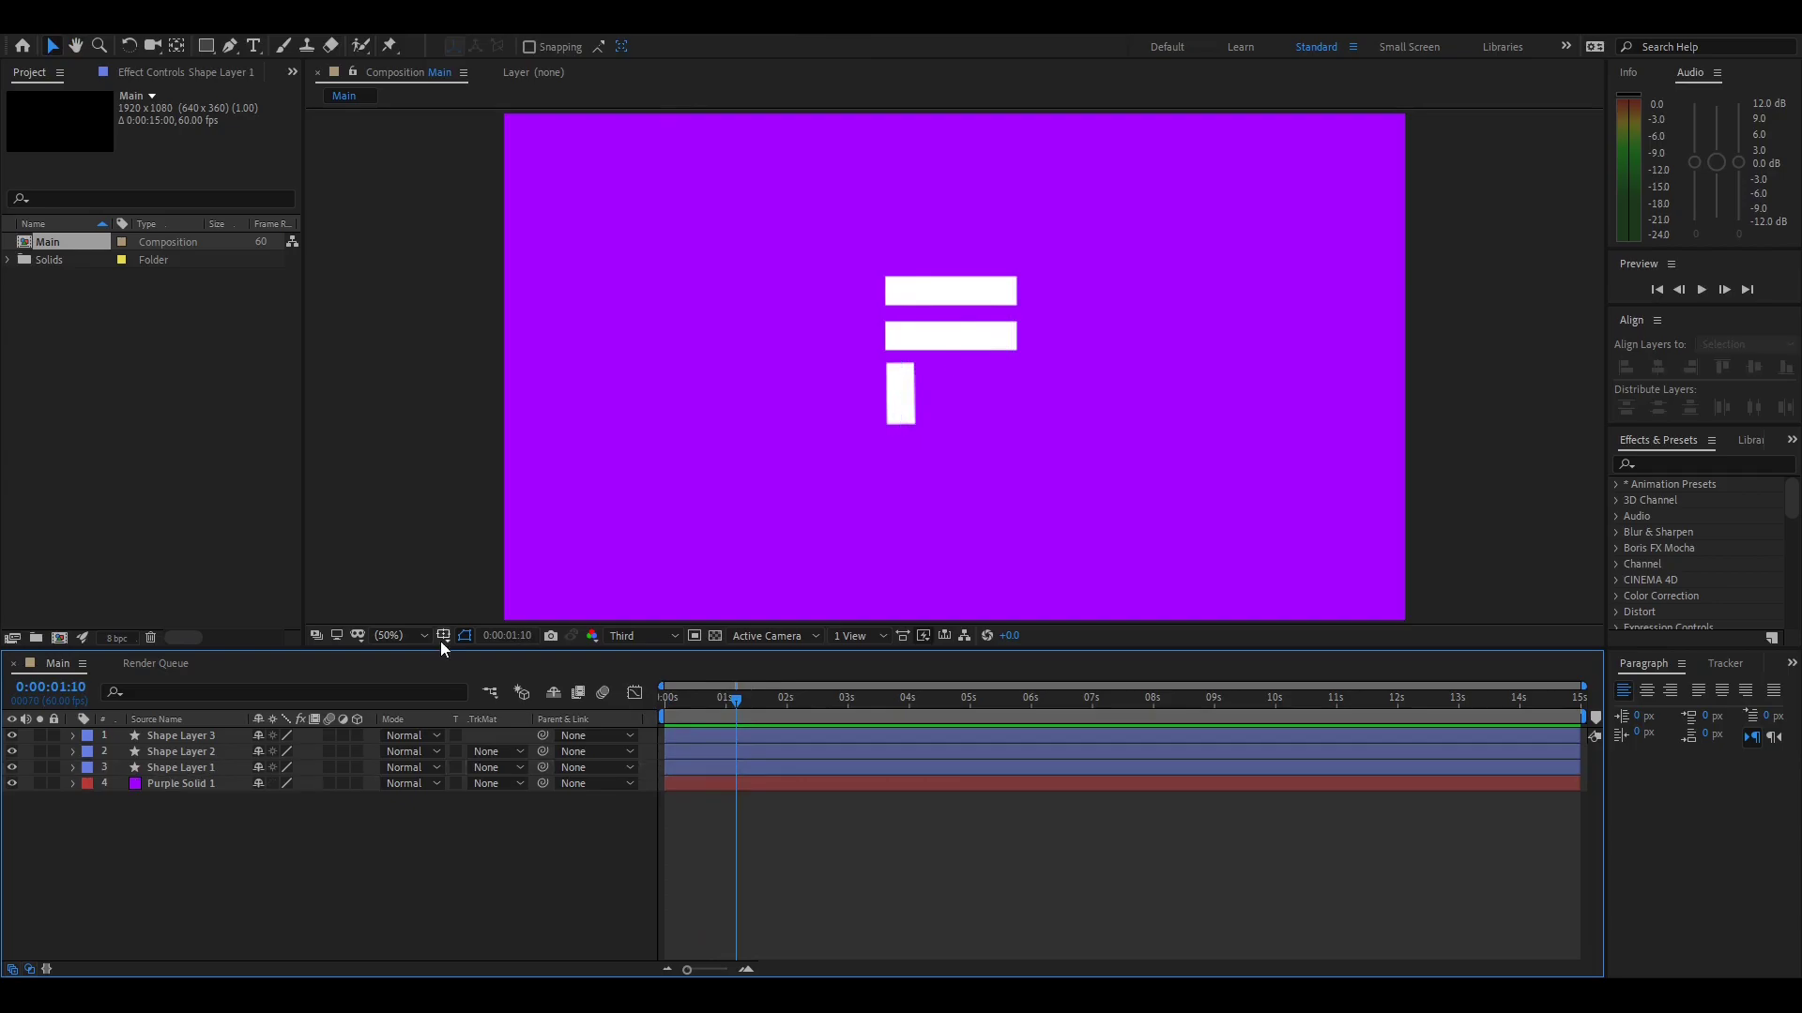
Show the proportional grid and nudge all three shape layers down and slightly right to center the F in the frame
left_click(448, 634)
key("ctrl+apostrophe")
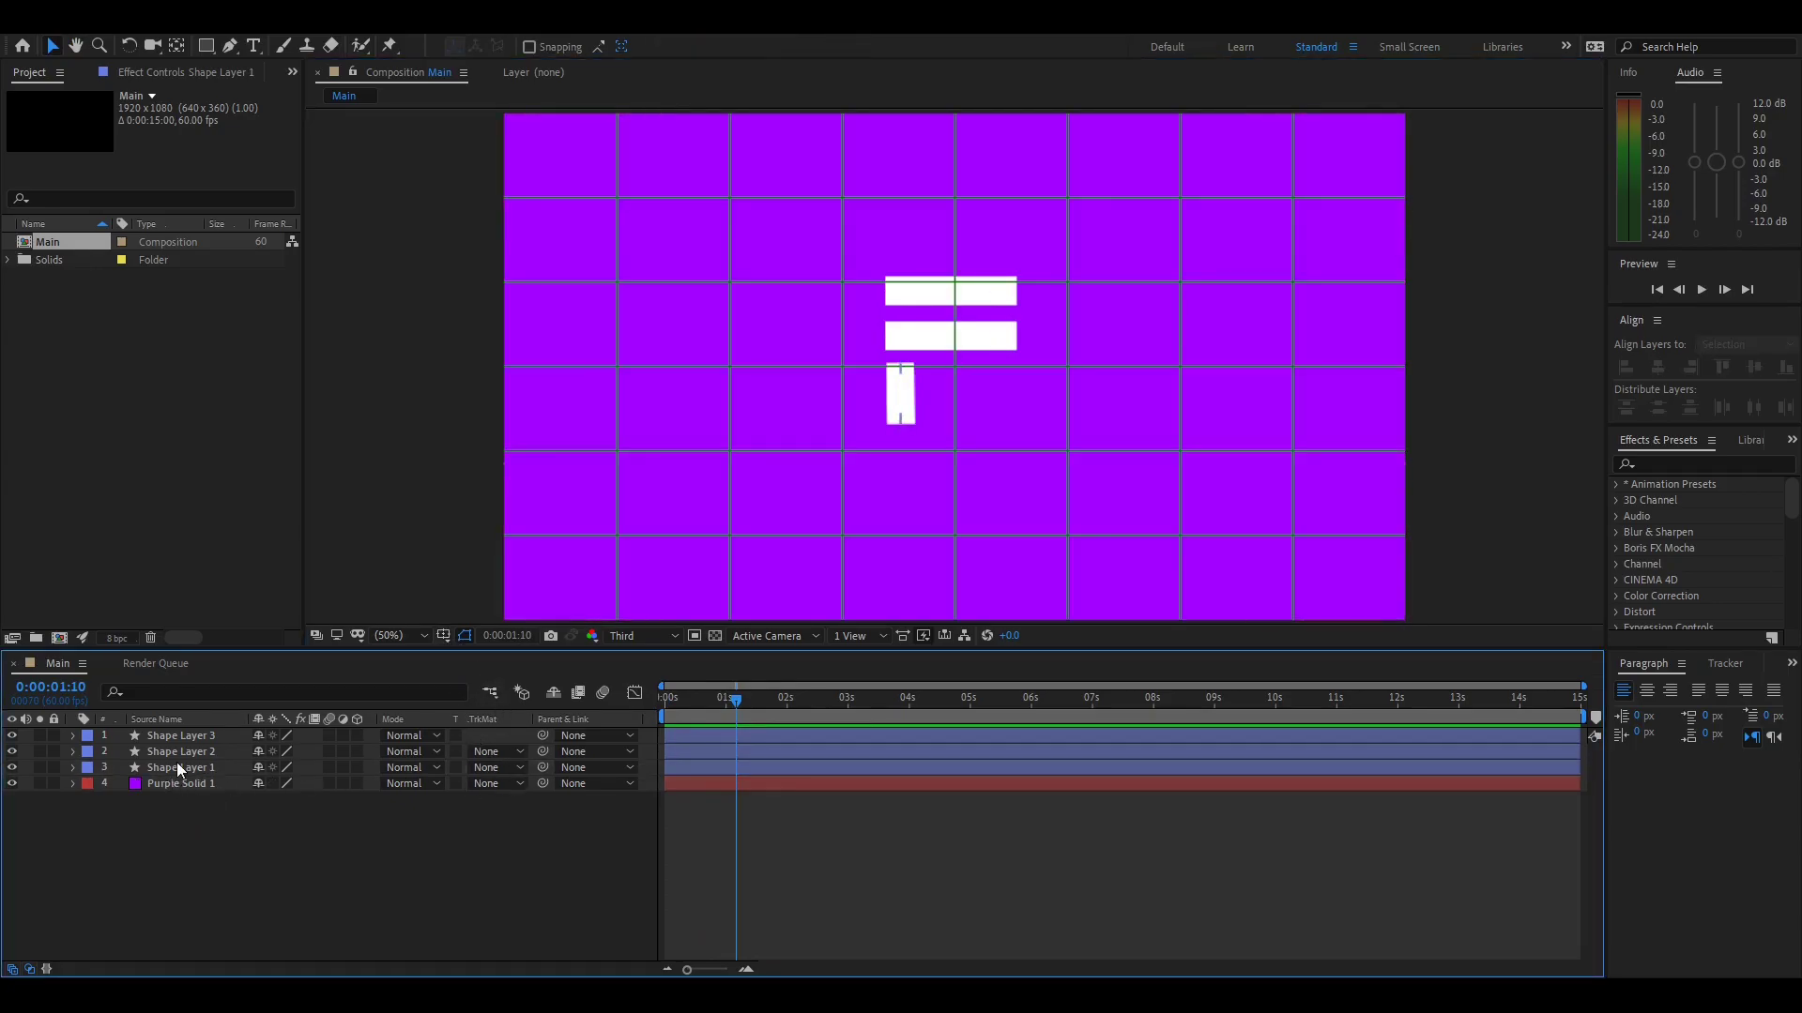
left_click(177, 762)
left_click(208, 733, "shift")
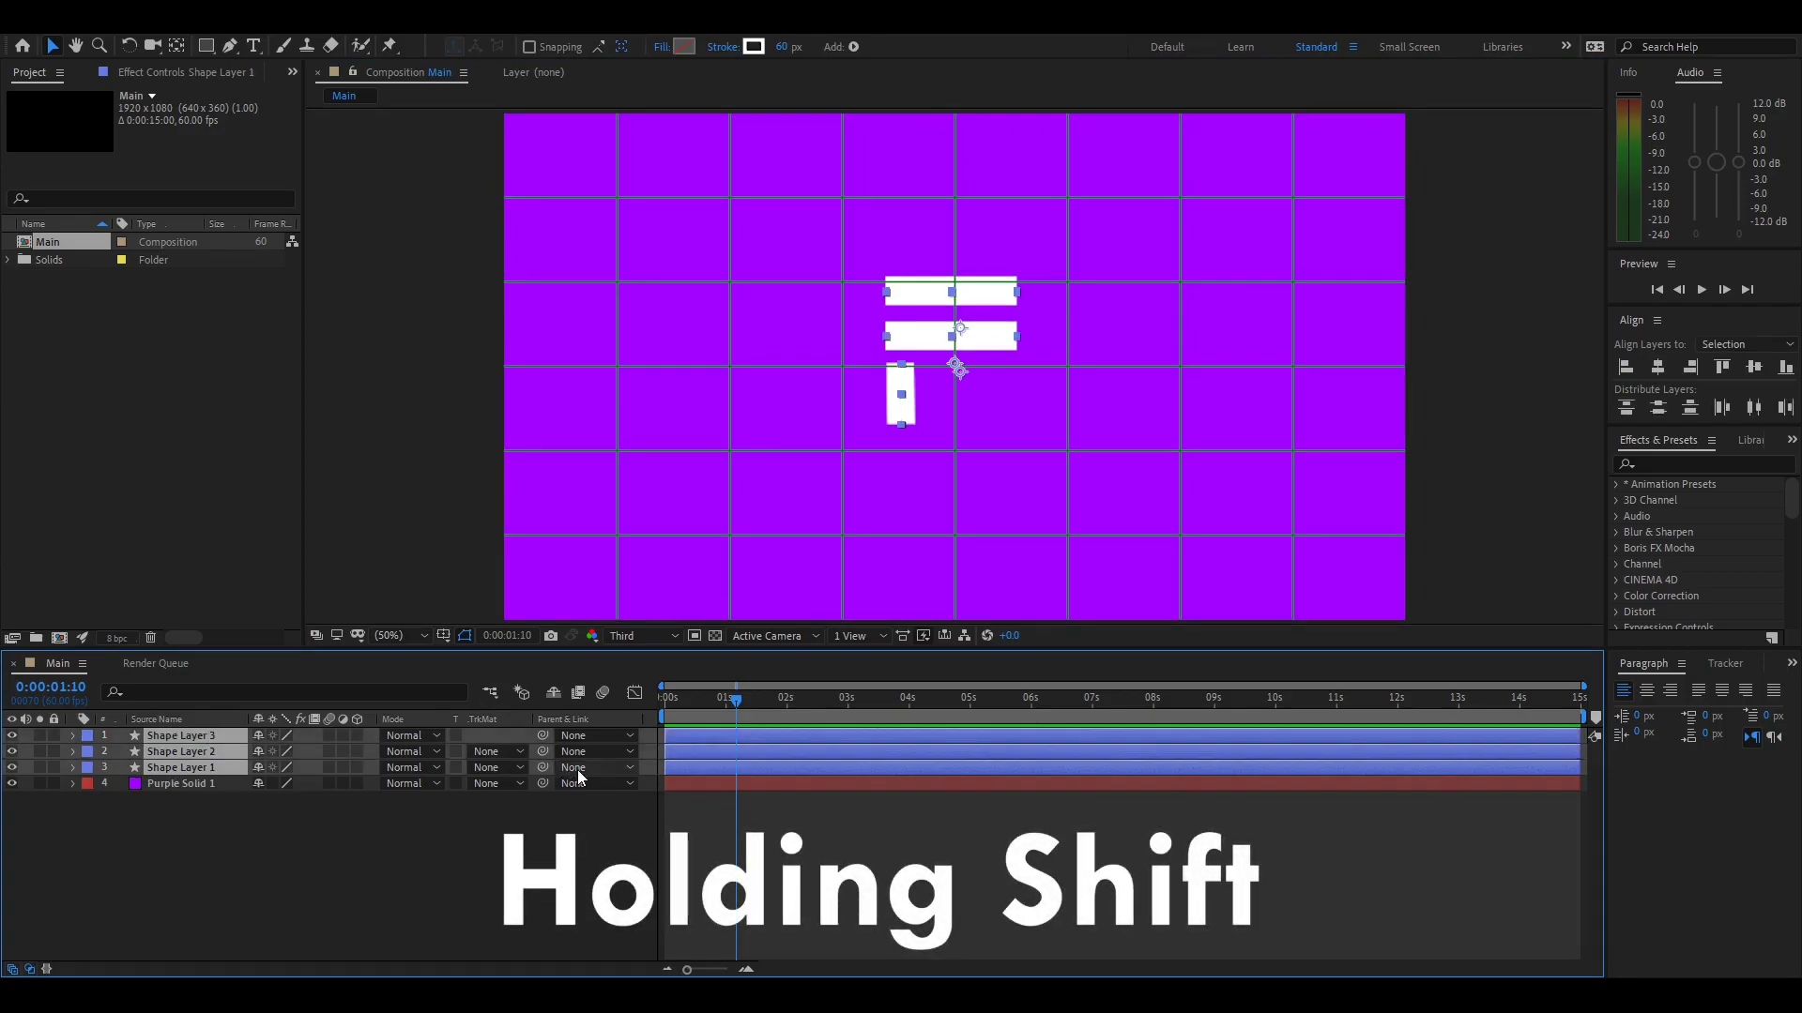
key("shift+Down")
key("shift+Down")
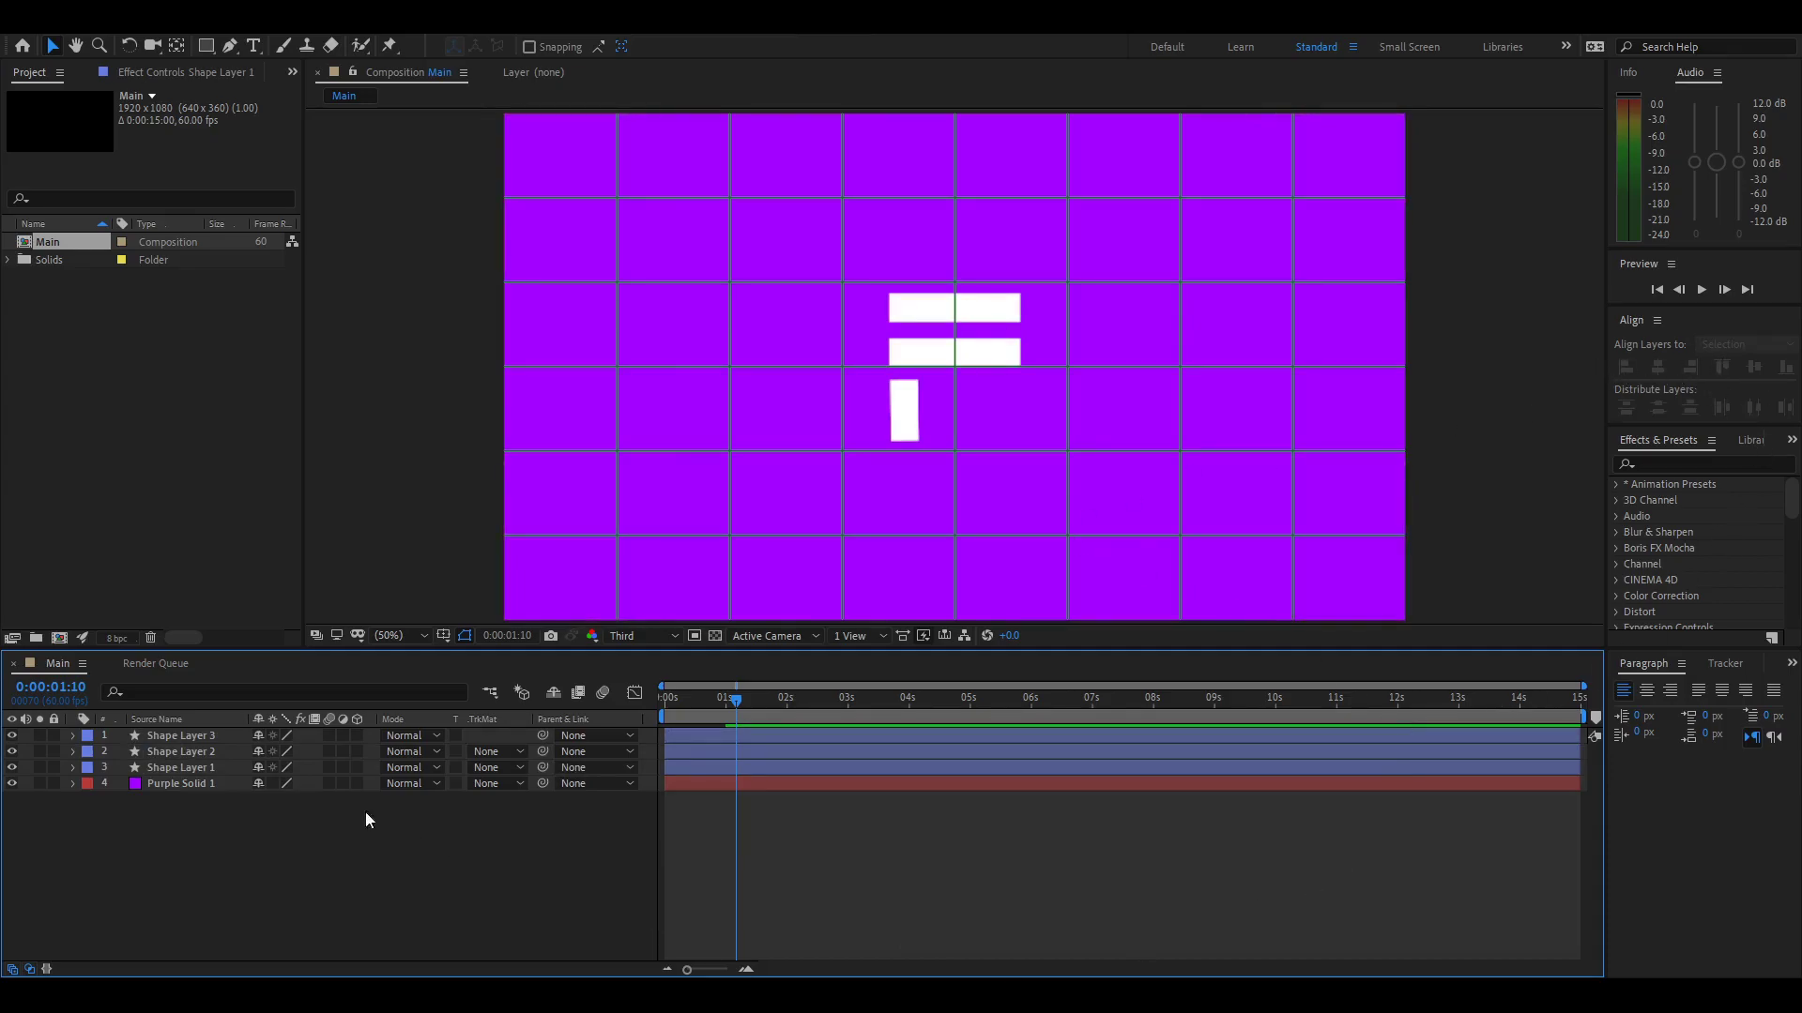
Try to align the three shape layers to their horizontal and vertical centers, relative to the selection
left_click(192, 767)
left_click(246, 737, "shift")
left_click(1657, 367)
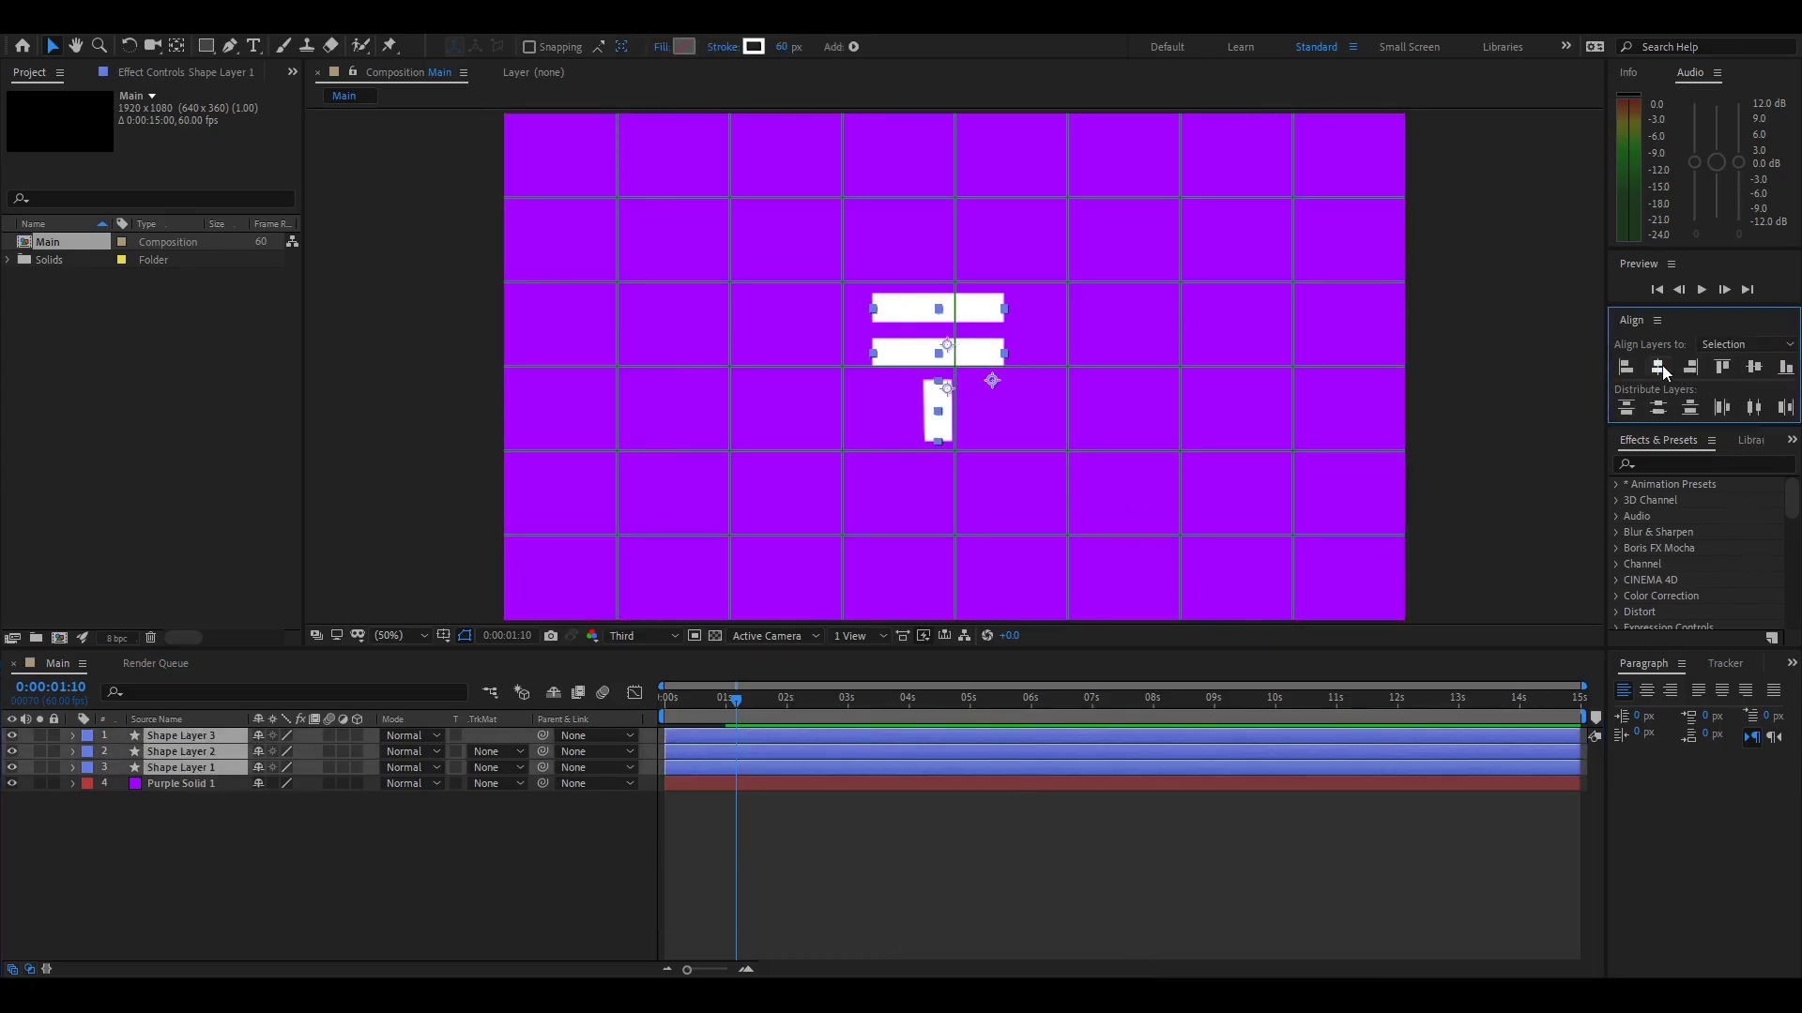
left_click(1754, 368)
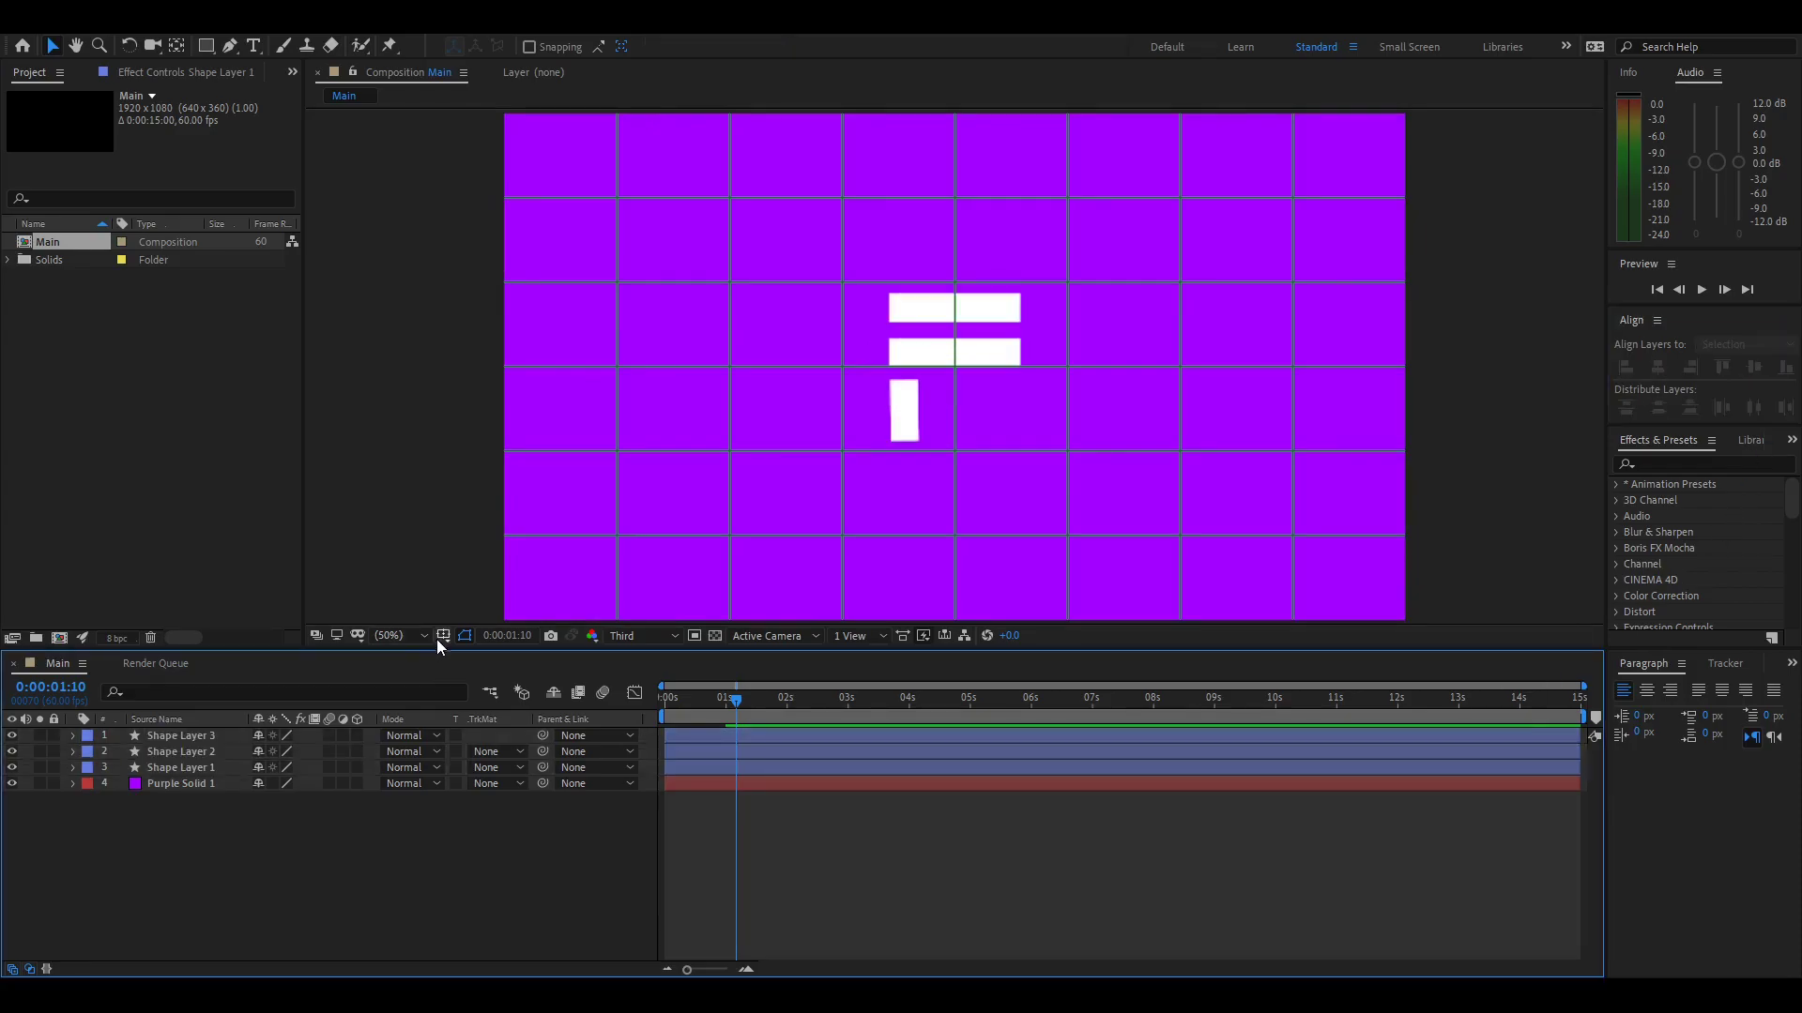
Turn off the proportional grid and check the F around the 1-second mark
left_click(441, 637)
left_click(499, 680)
mouse_move(728, 702)
left_mouse_down()
mouse_move(662, 704)
mouse_move(738, 706)
left_mouse_up()
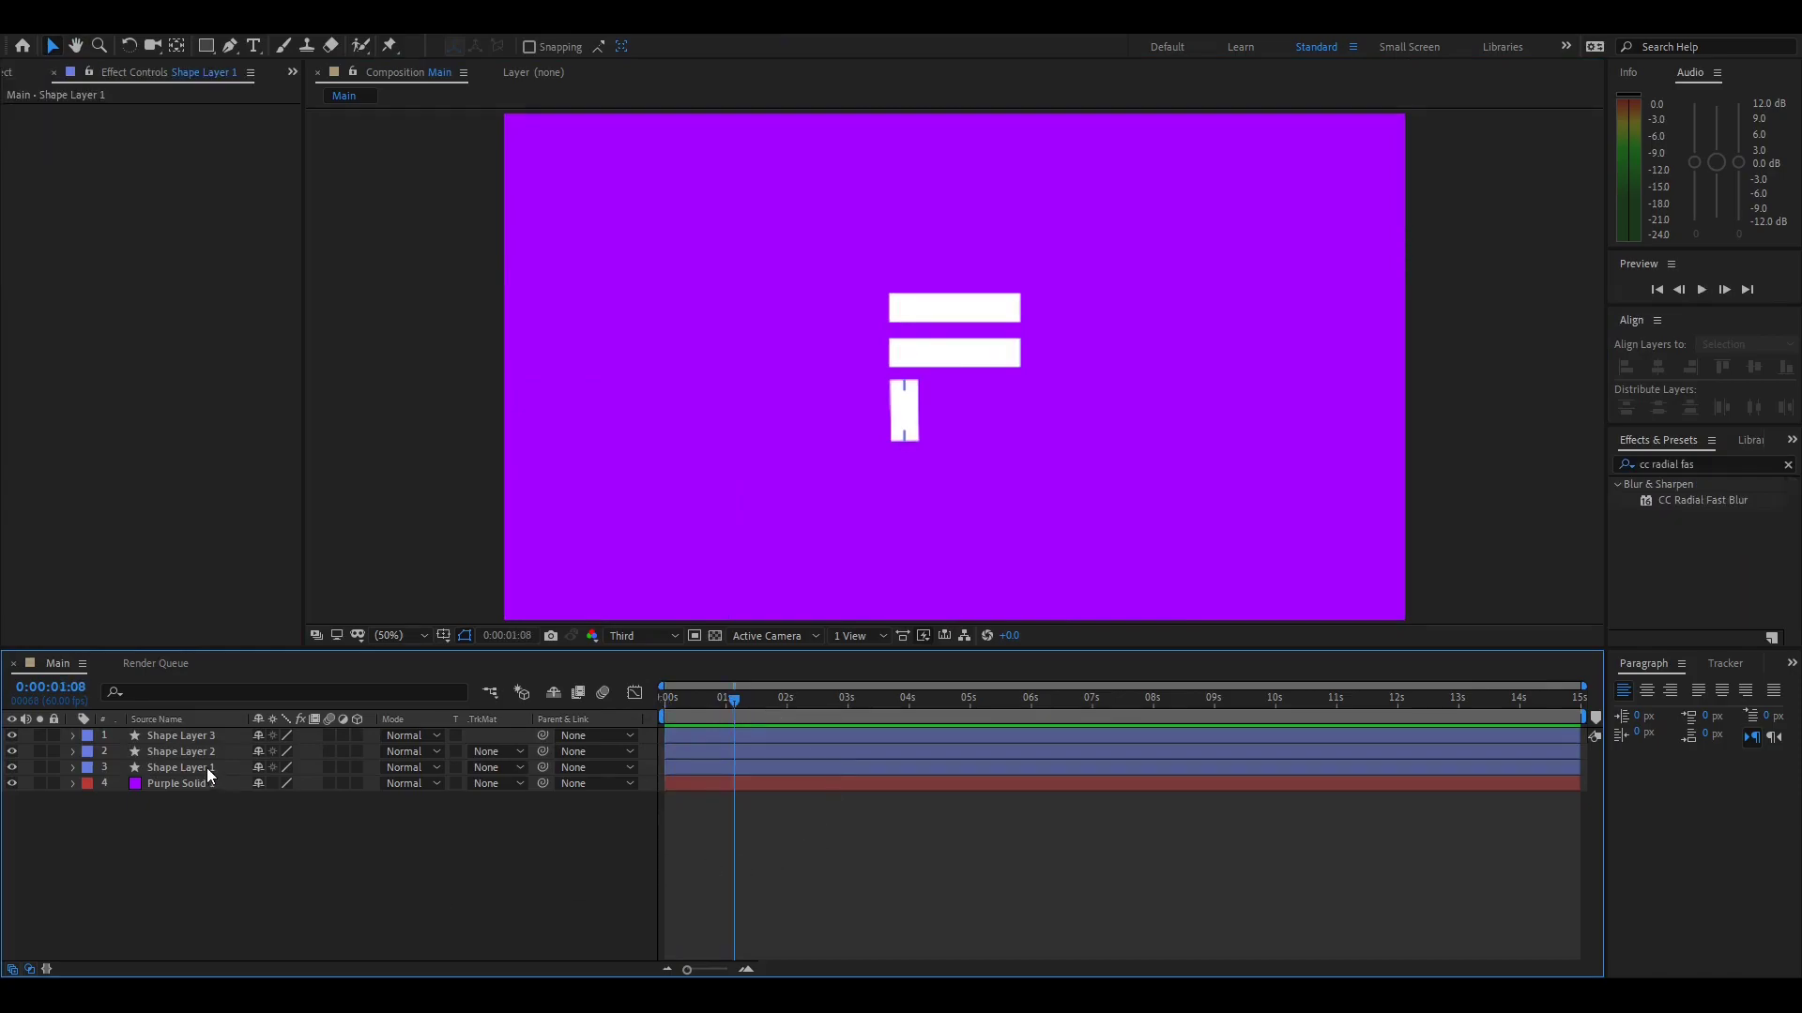
Pre-compose the three shape layers into a composition named F
left_click(205, 767)
left_click(199, 820)
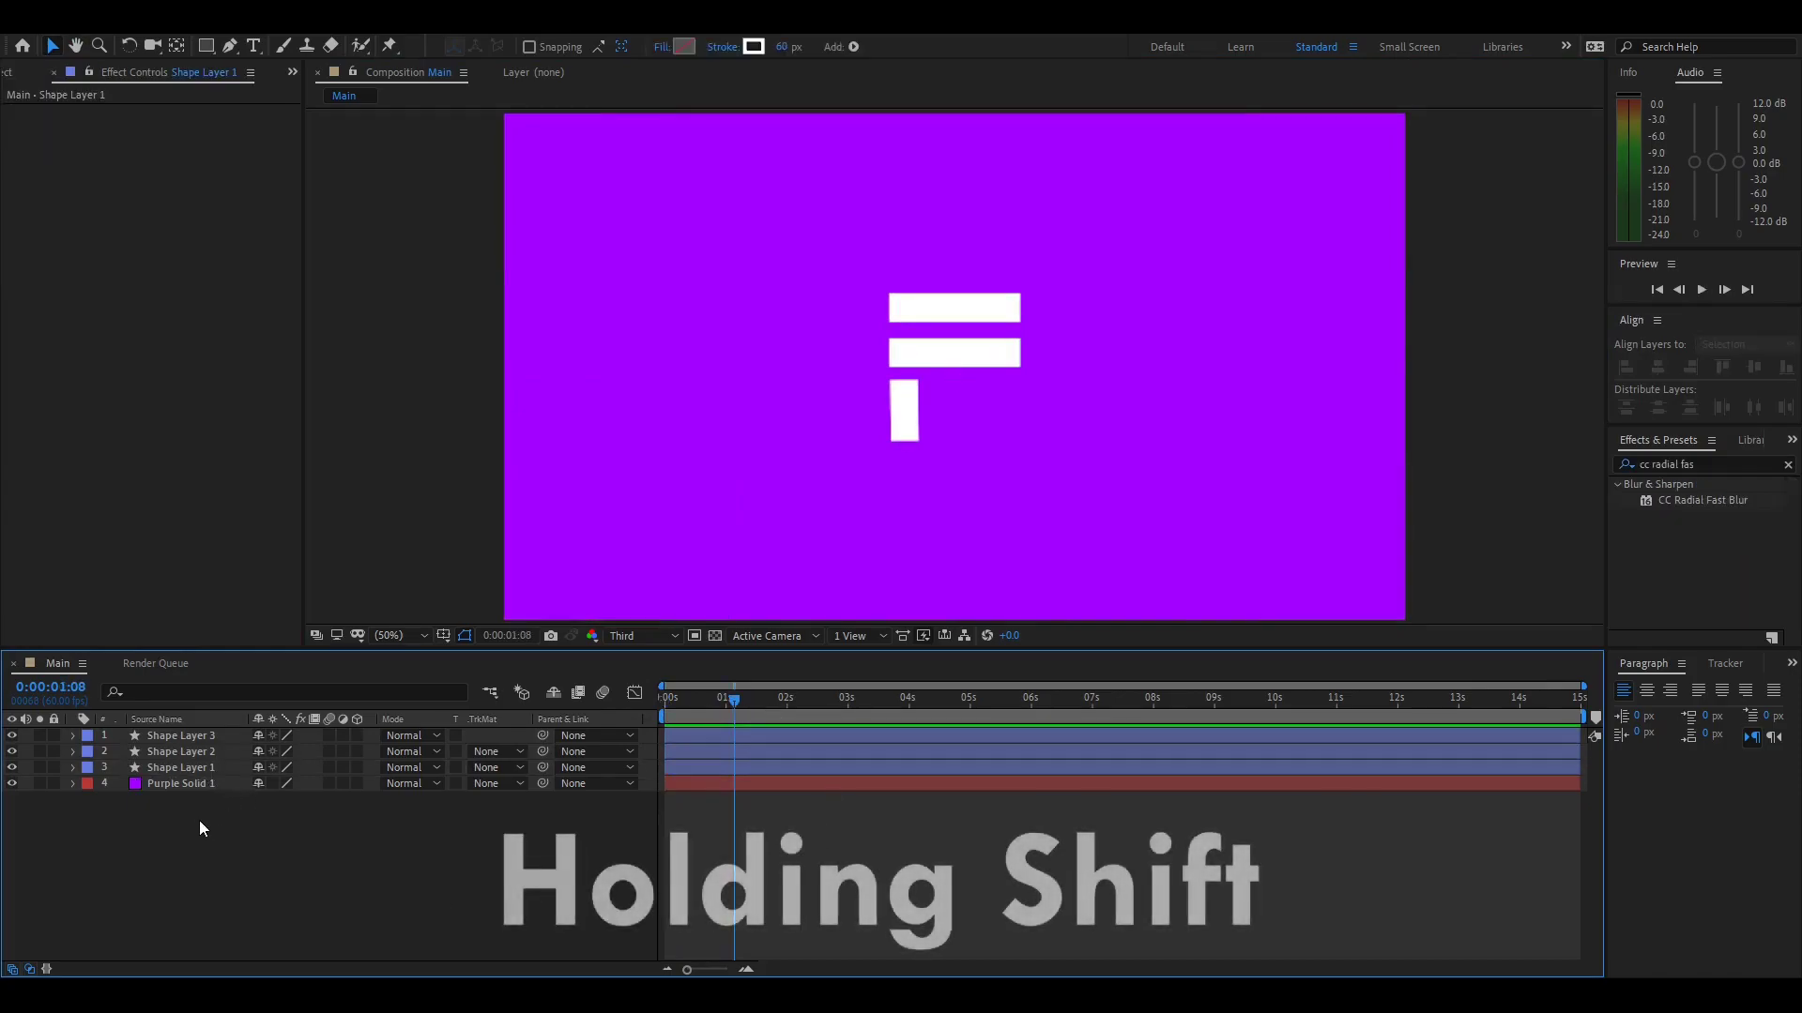
left_click(184, 766)
left_click(197, 735, "shift")
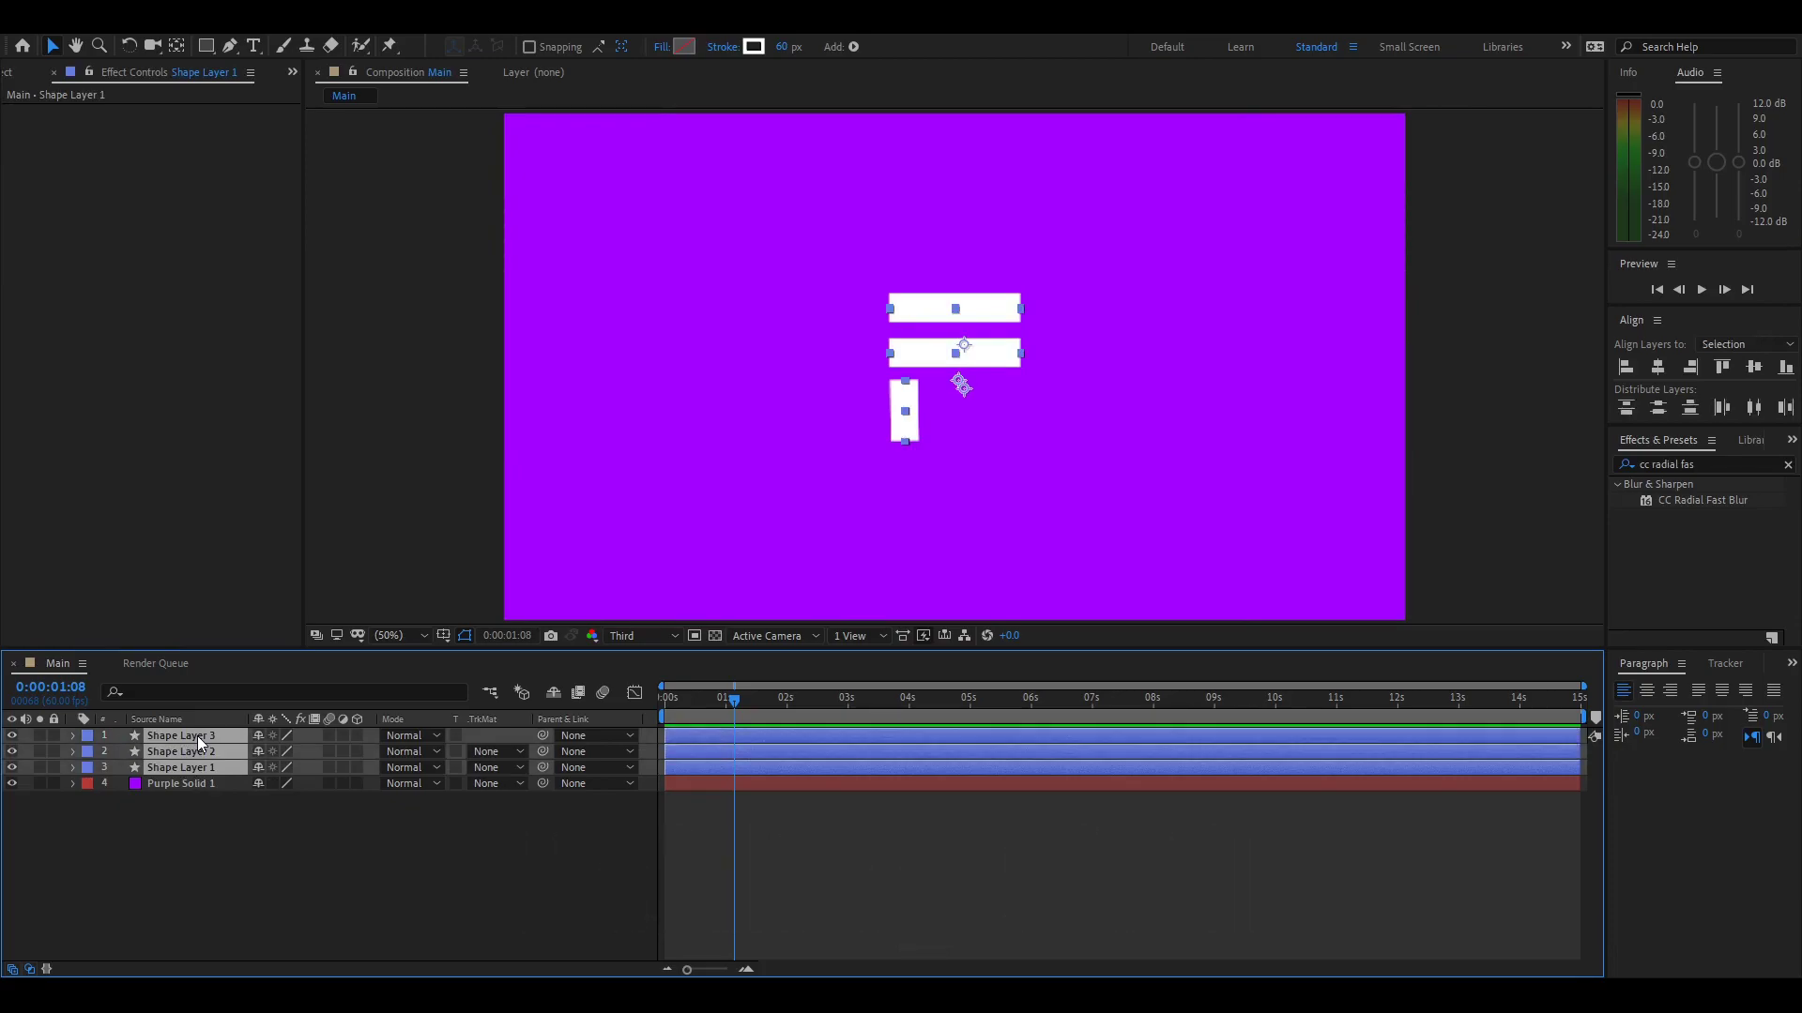
key("ctrl+shift+c")
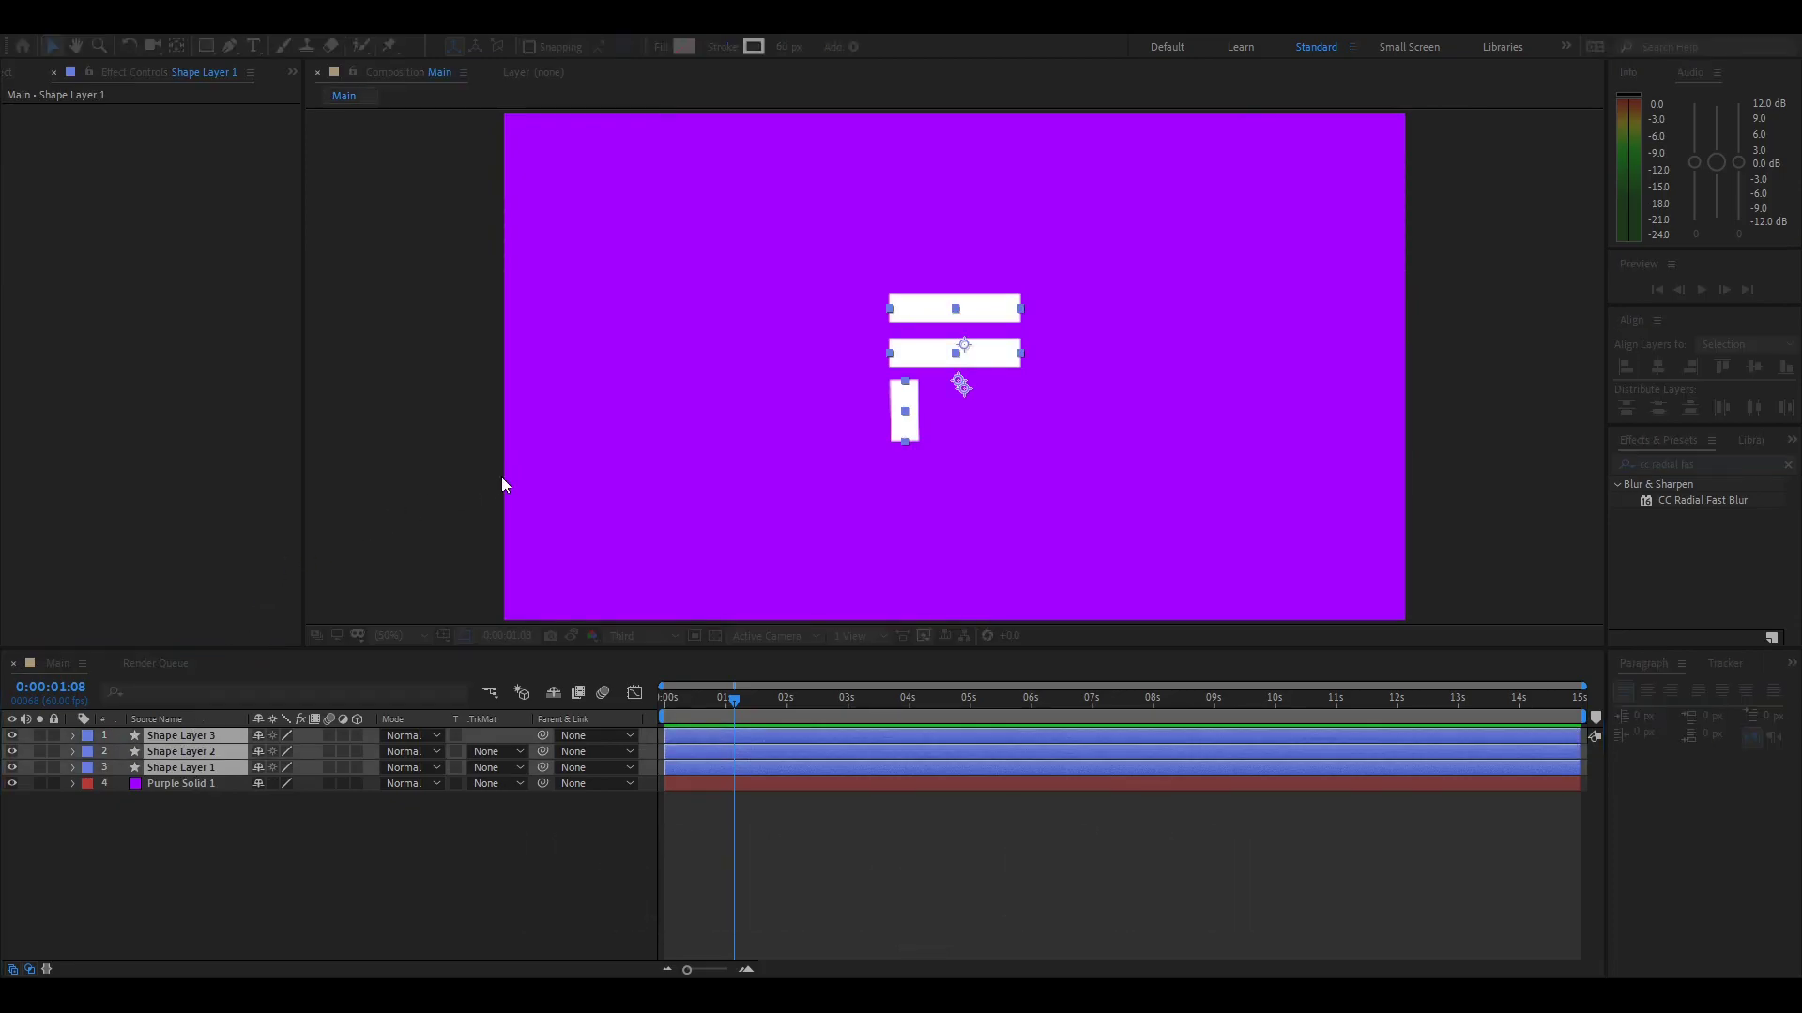
key("Return")
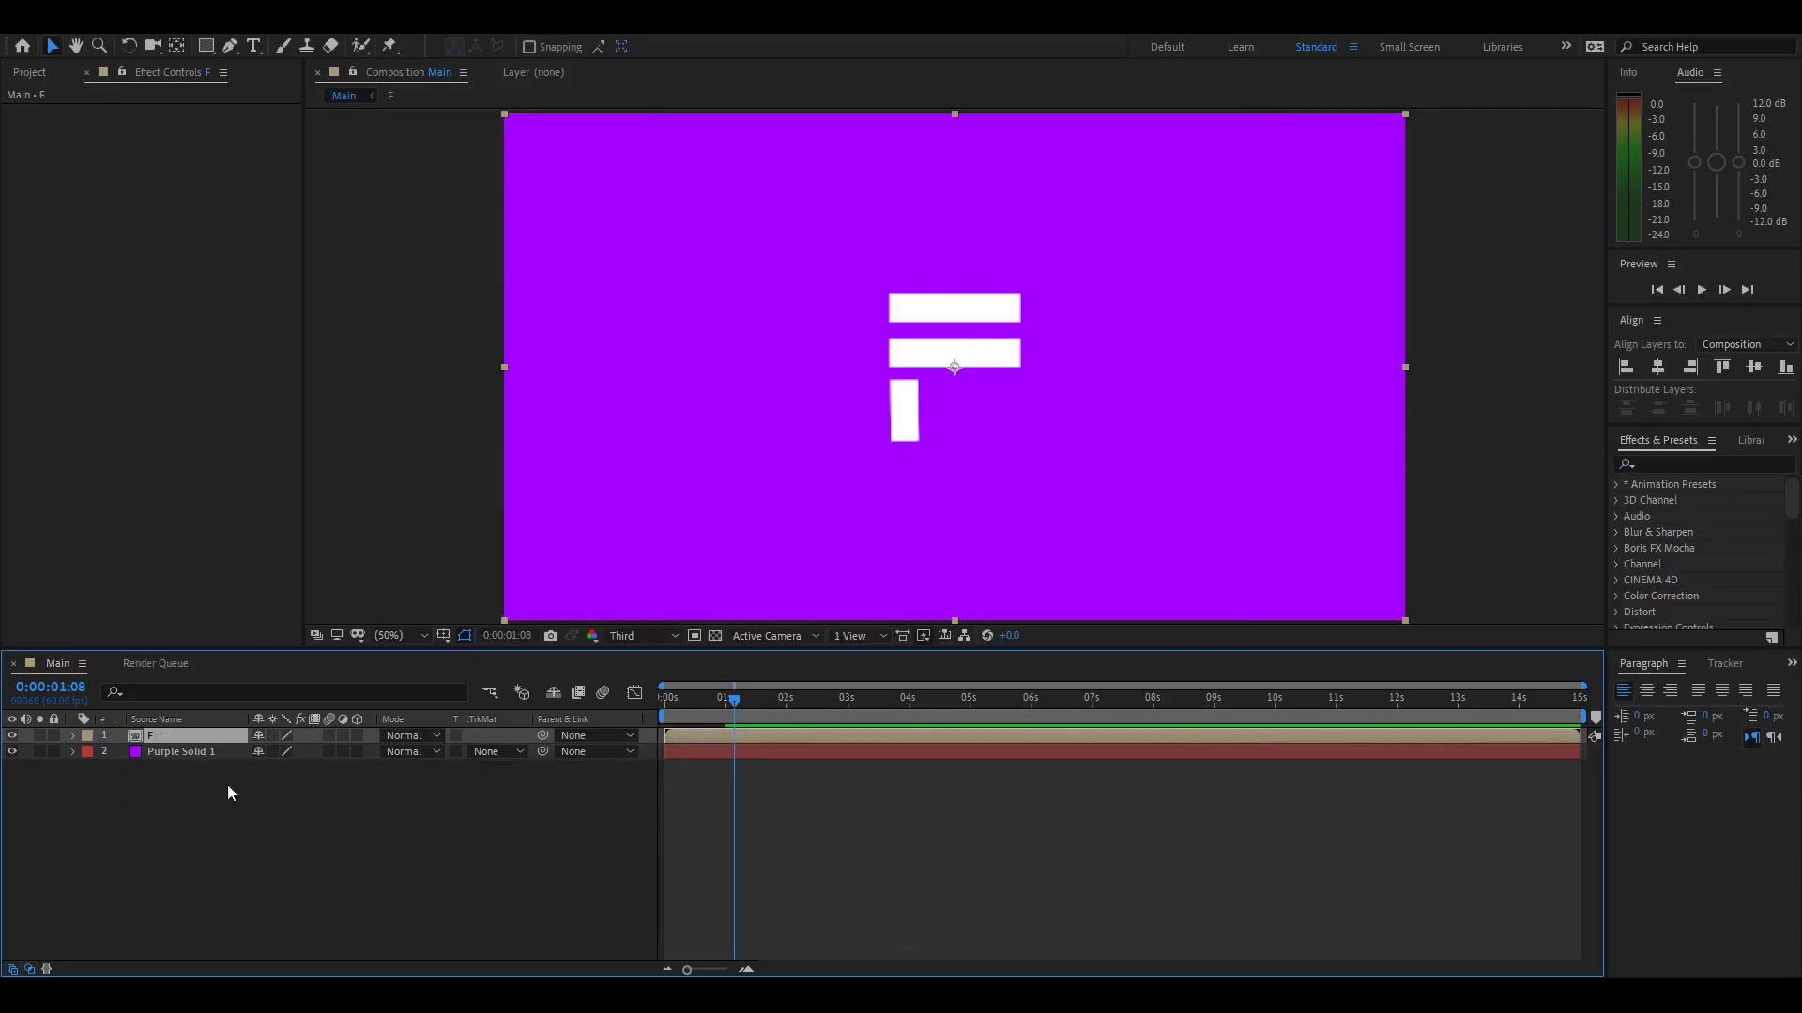
Apply the CC Radial Fast Blur effect to the F composition and hide the purple solid background
left_click(1694, 463)
type("radial fas")
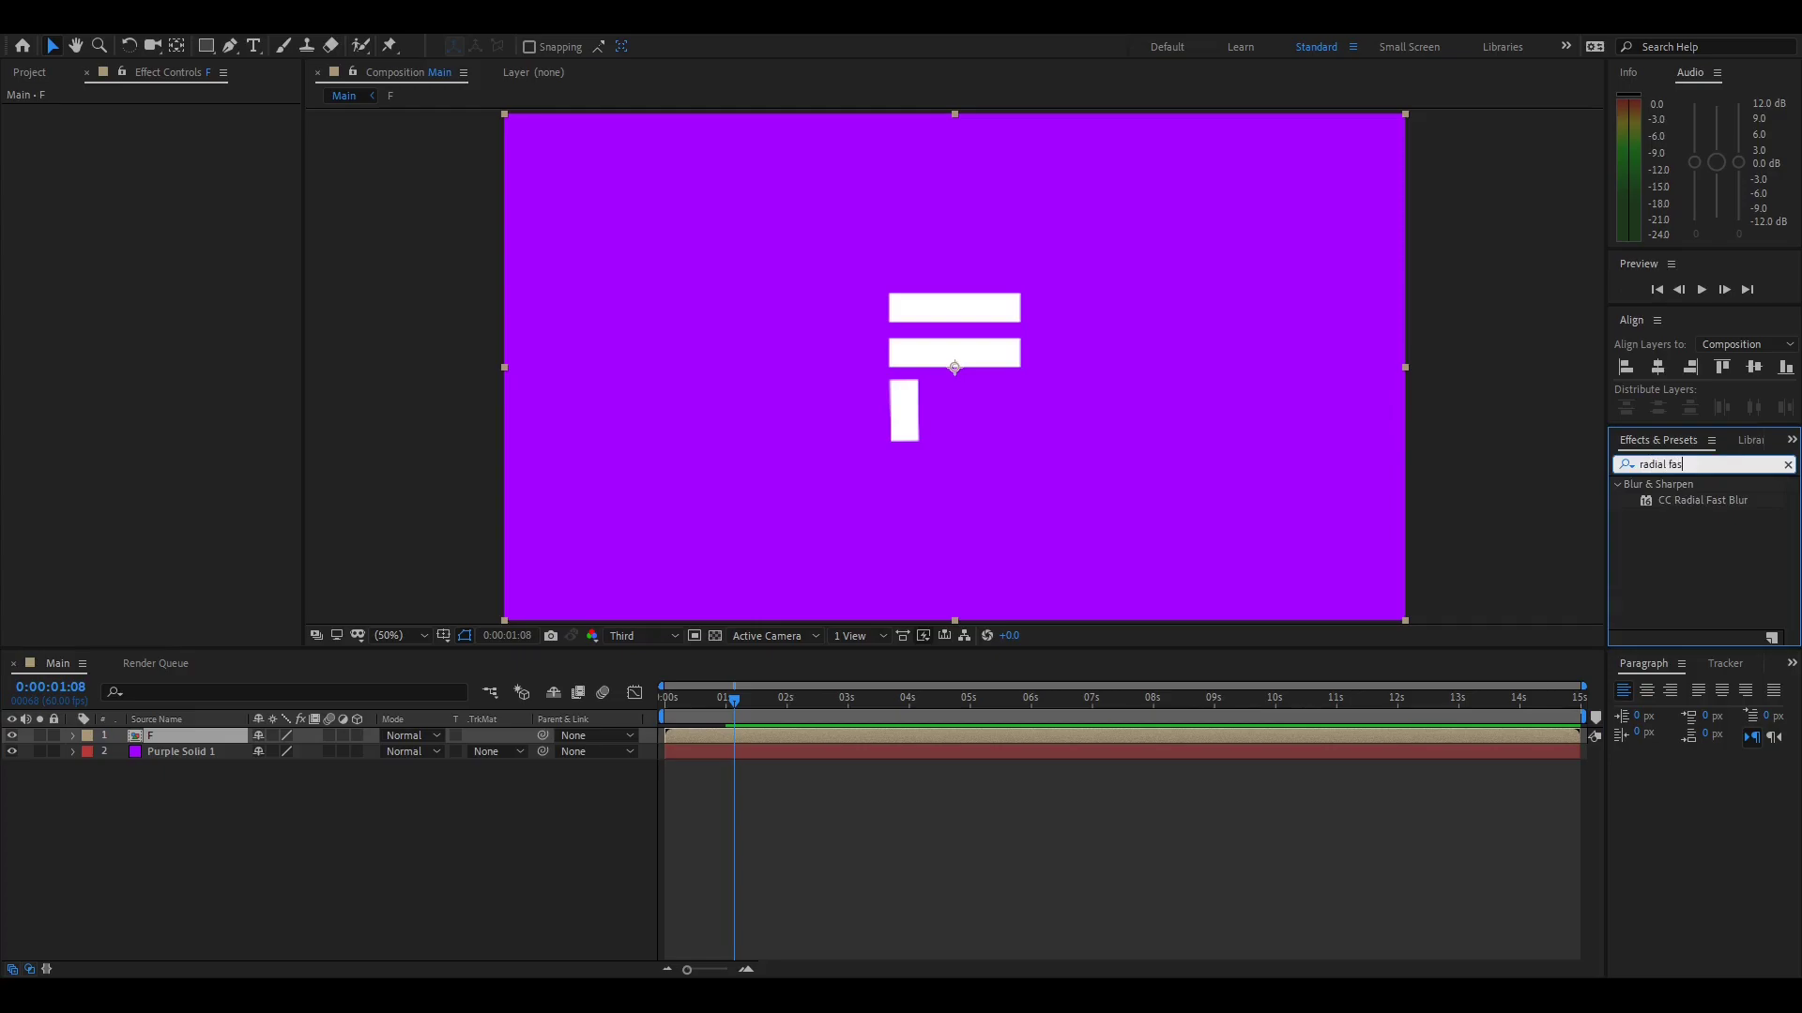
double_click(1704, 501)
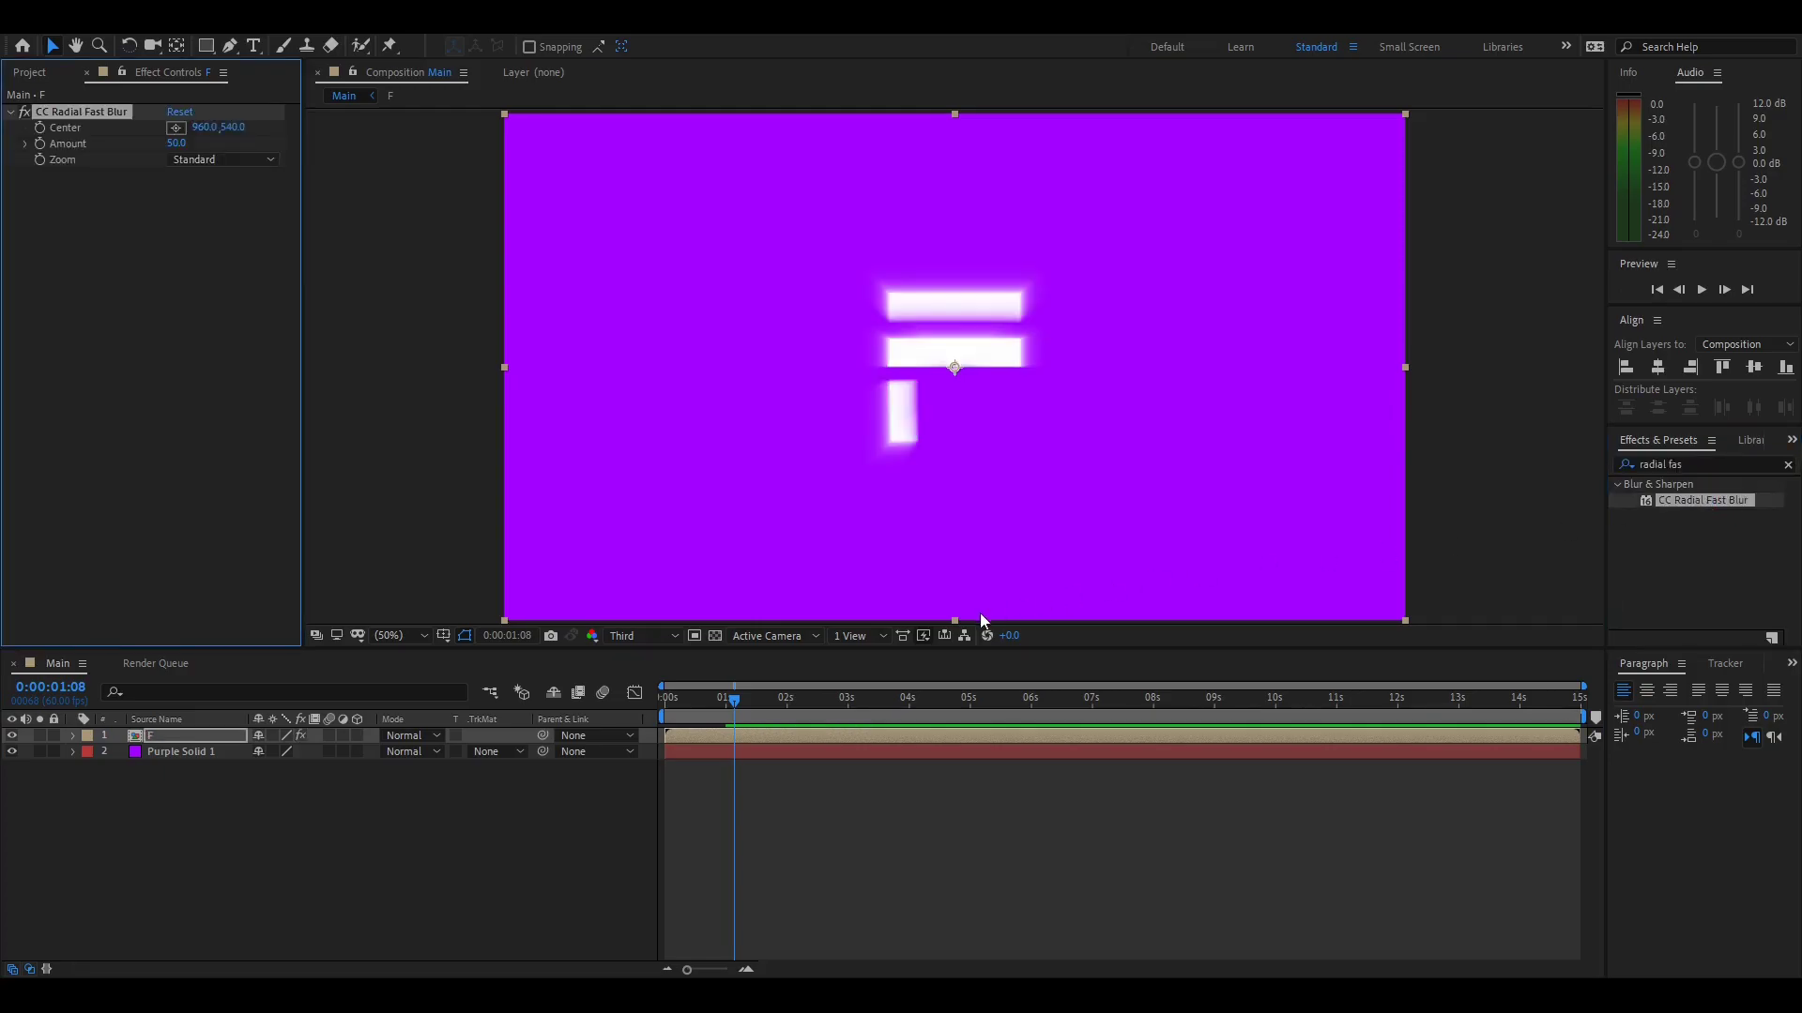
left_click(11, 752)
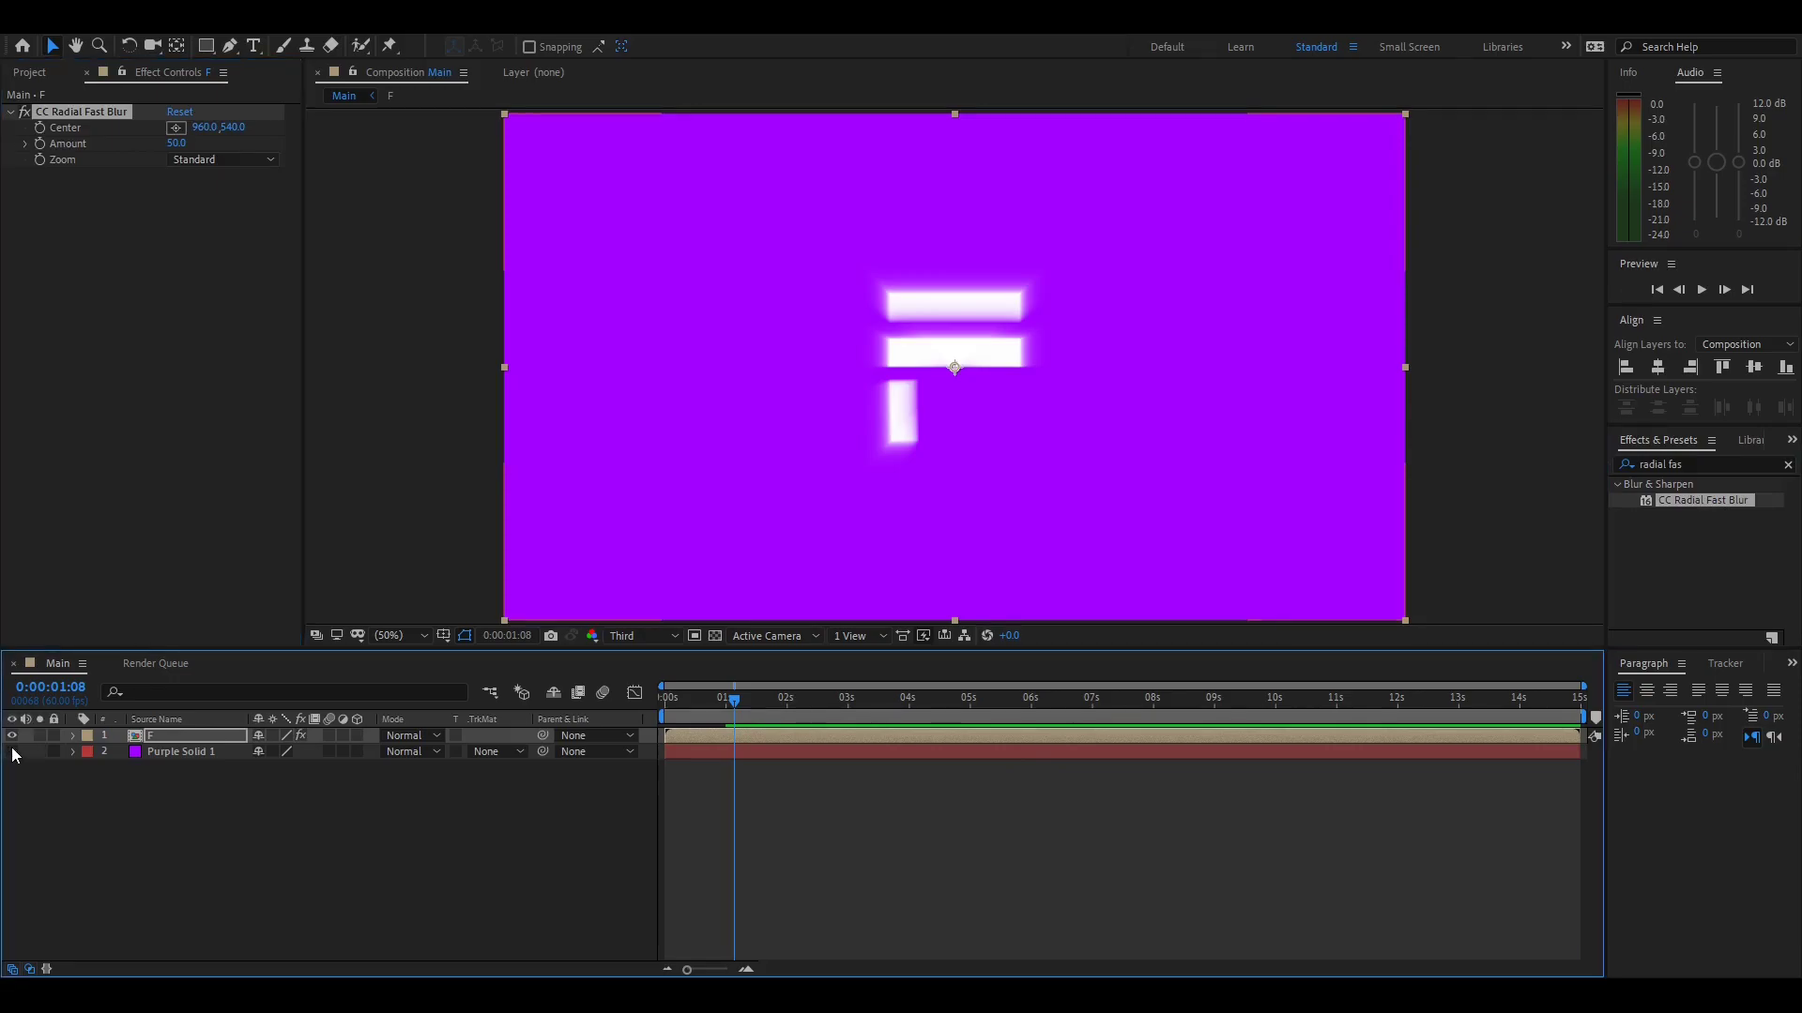
Set the CC Radial Fast Blur amount to 100 and move its center off-frame to about -70, 58
left_click(177, 143)
type("100")
key("Return")
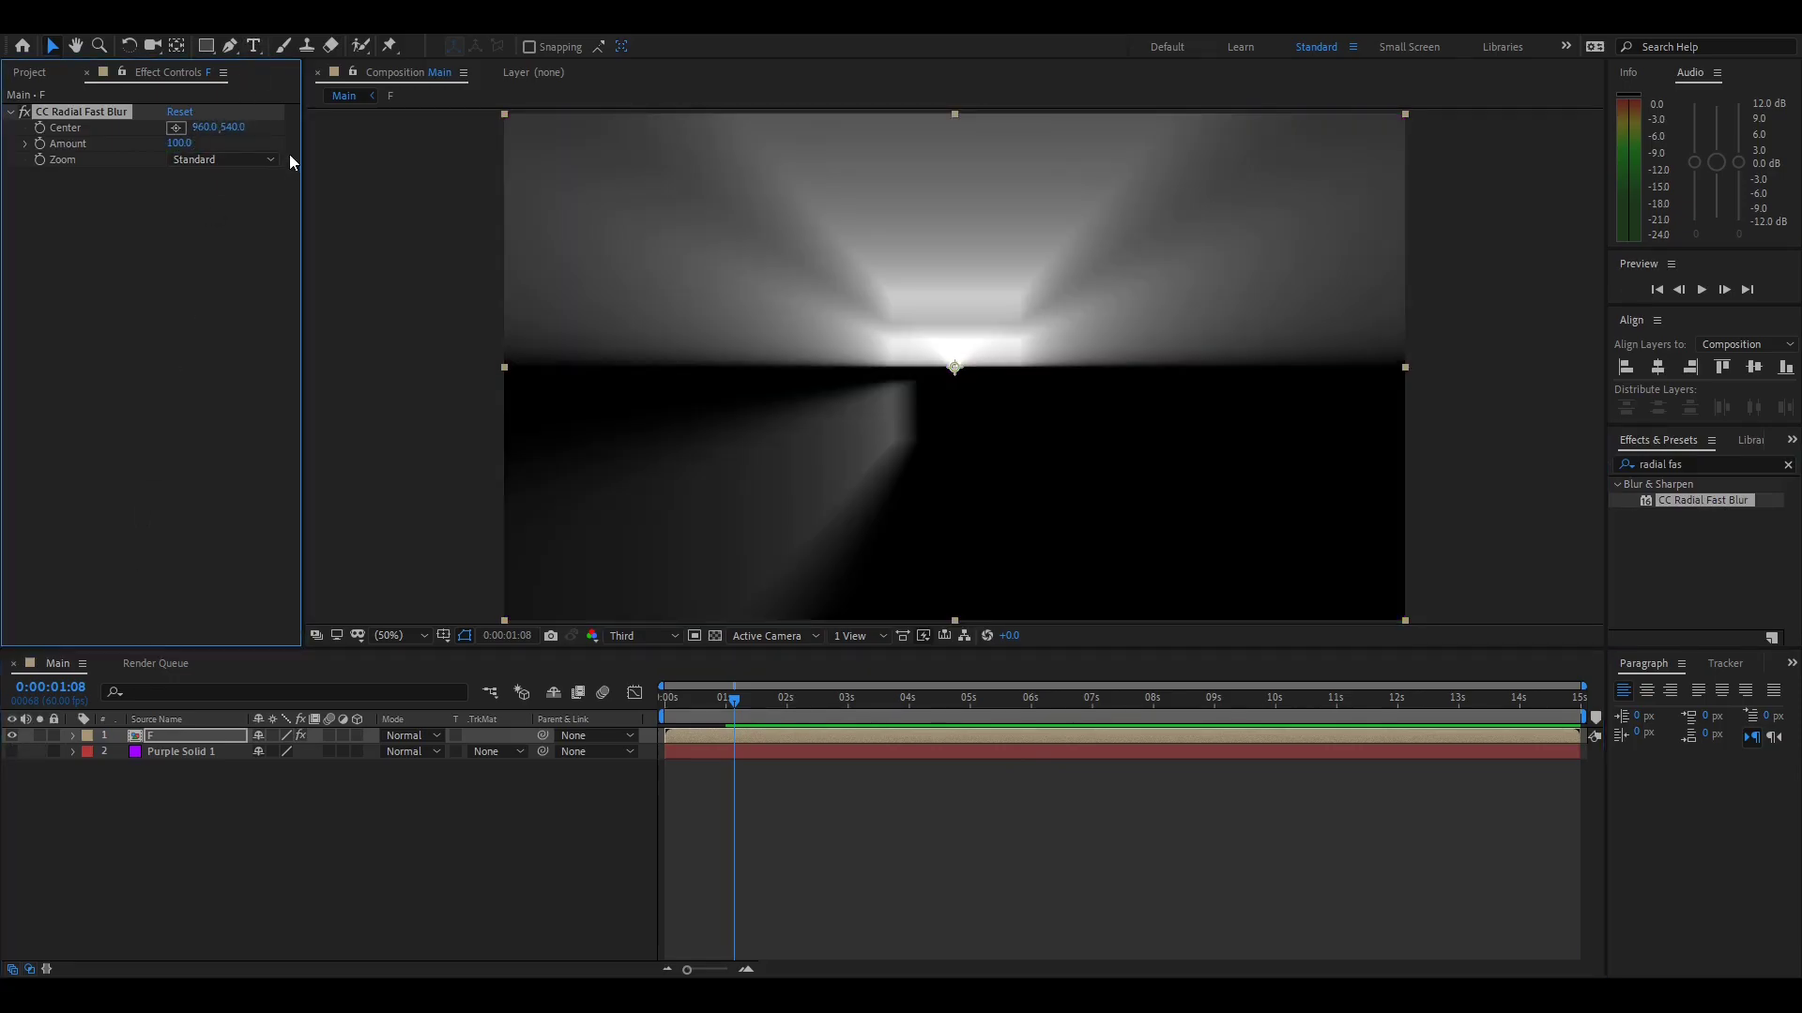
left_click_drag(205, 128, 0, 177)
left_click_drag(202, 128, 371, 157)
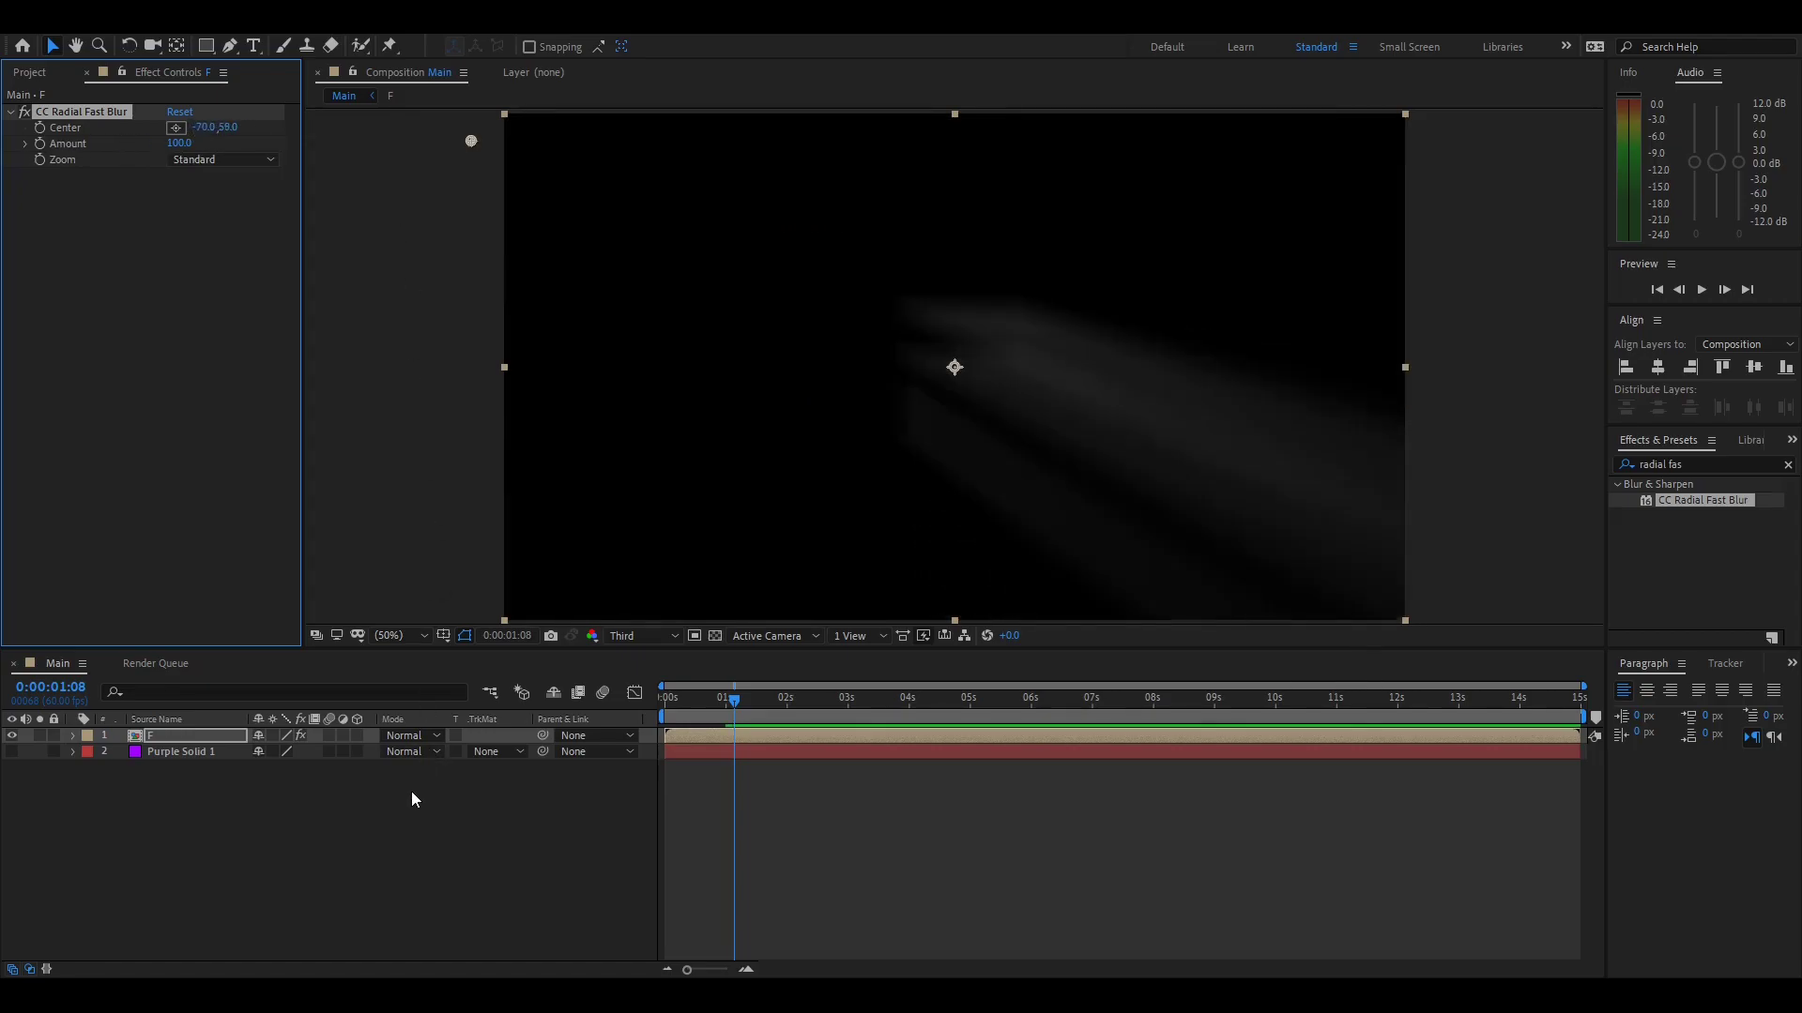
left_click(563, 778)
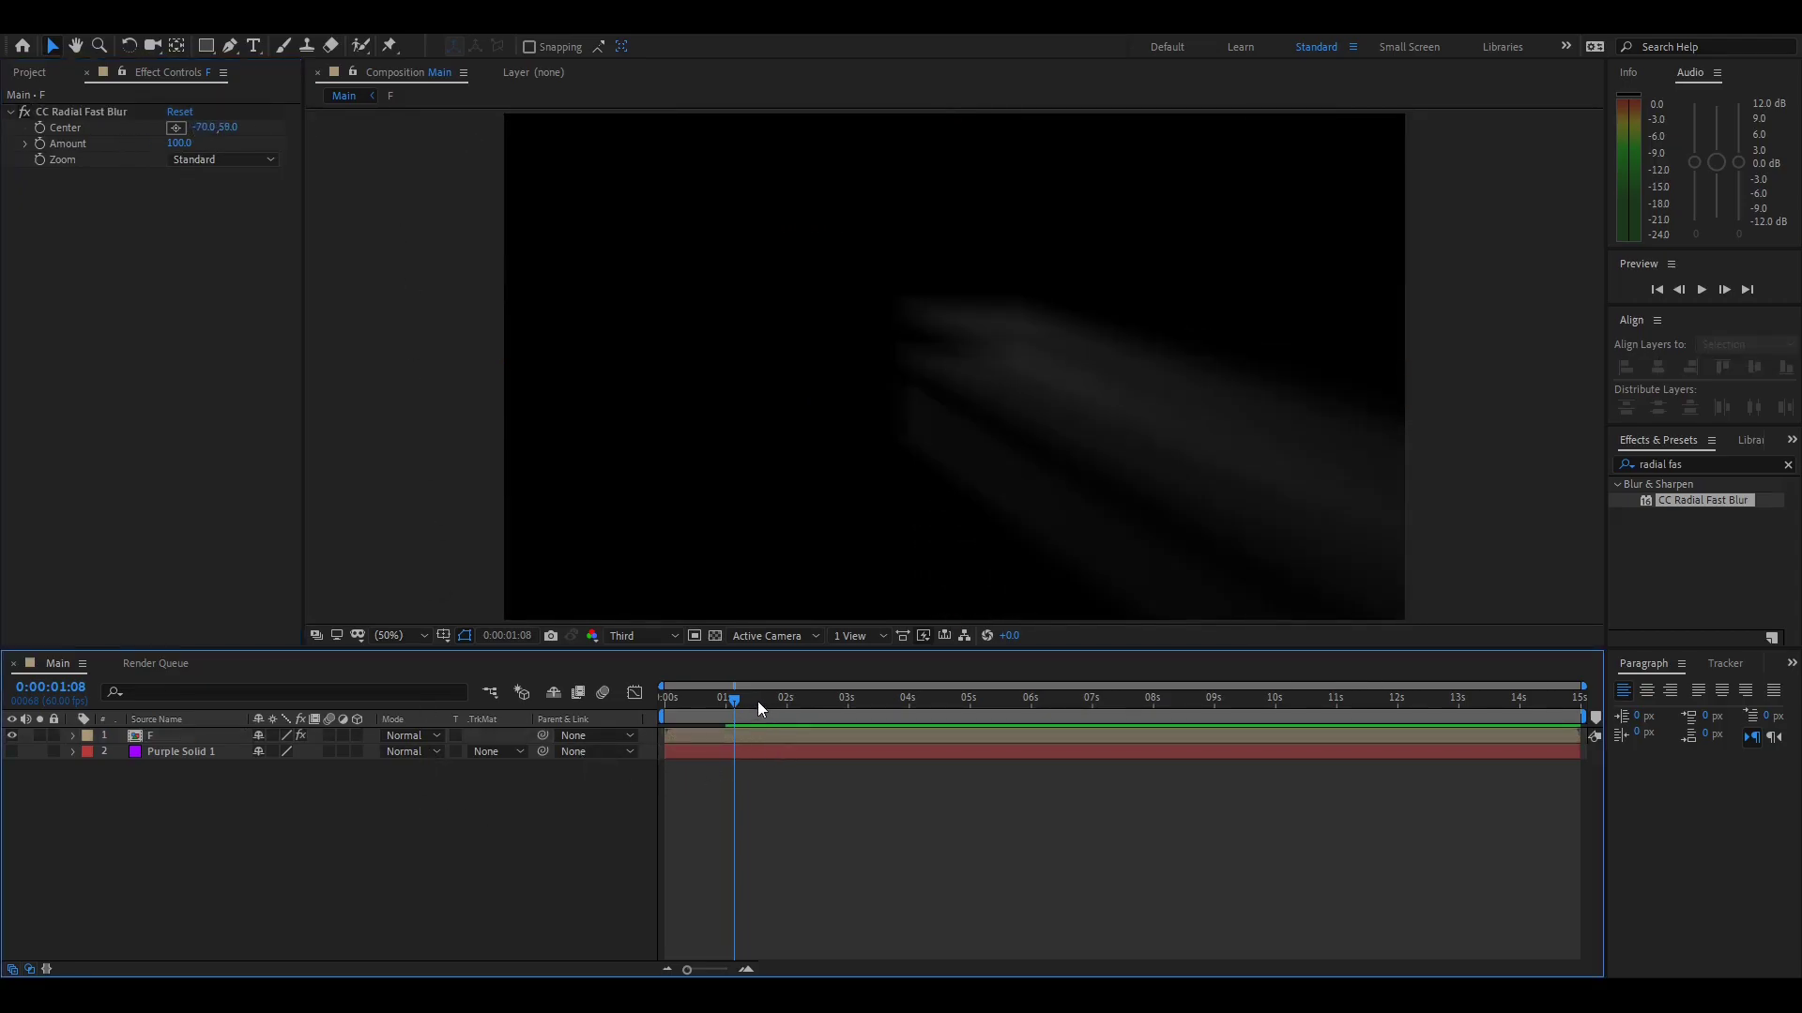
Find the Matte Choker effect and apply it to the F layer beneath the radial blur
left_click(1661, 465)
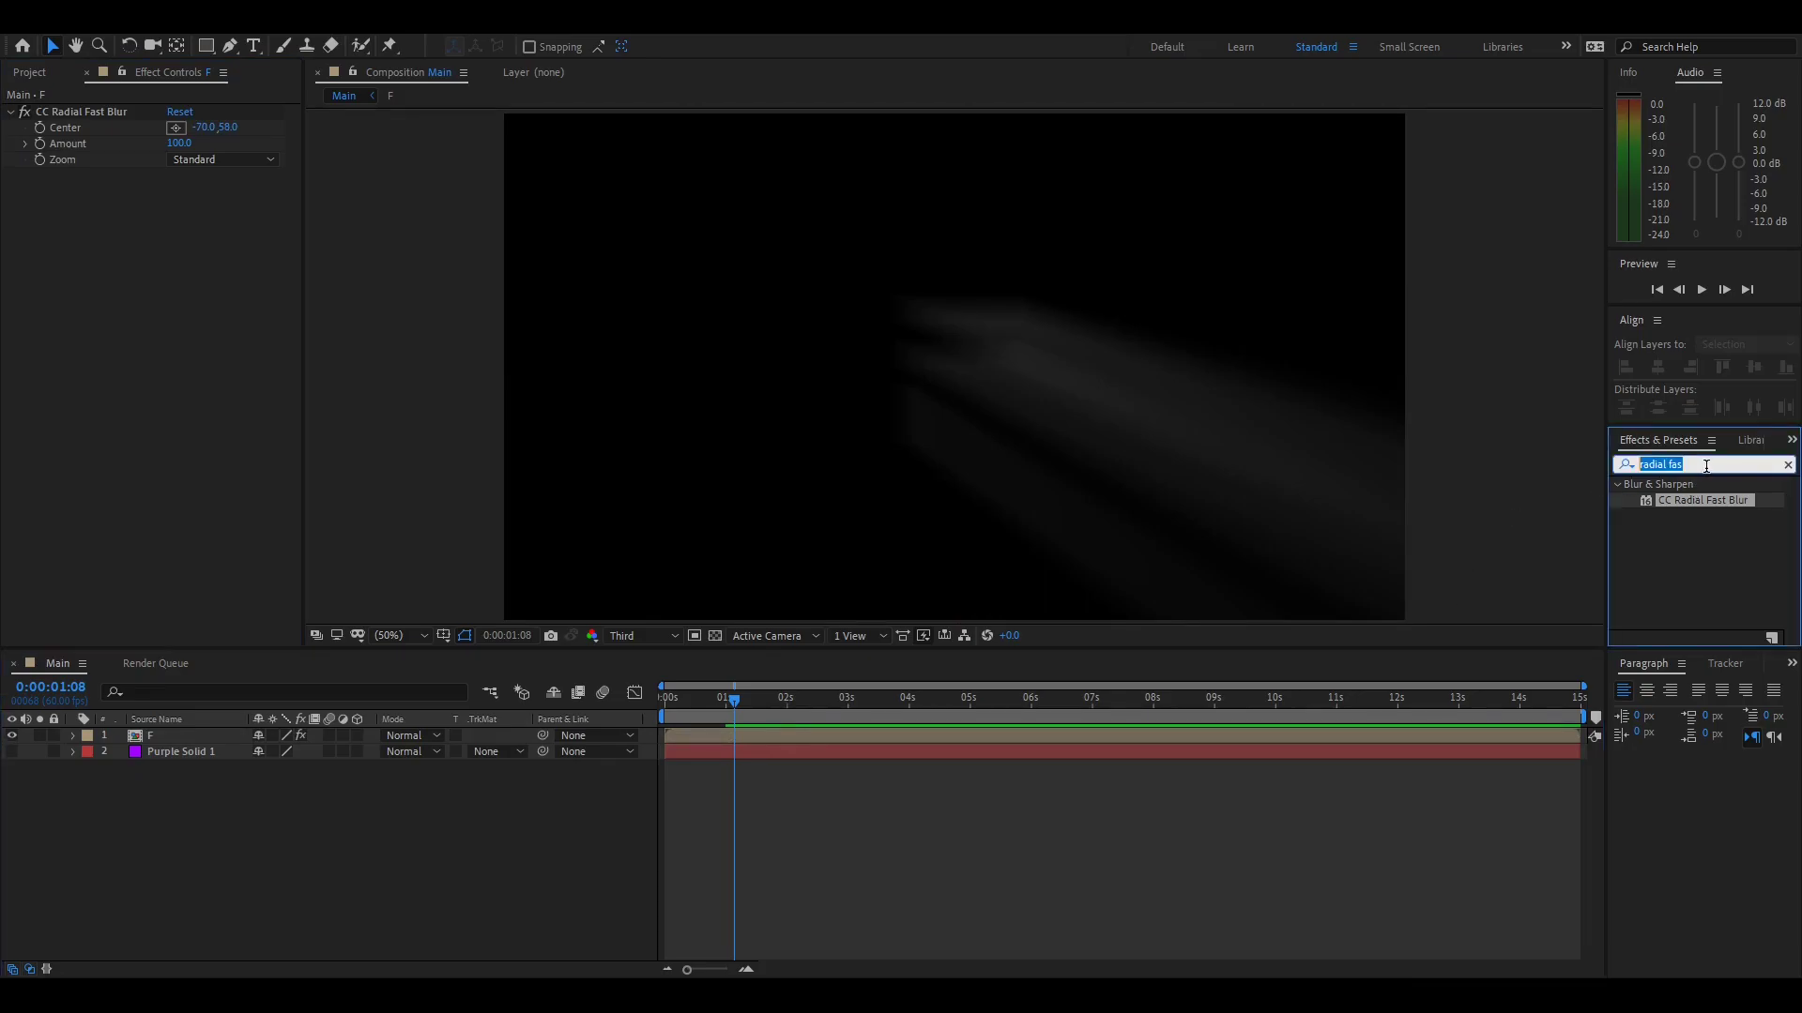
key("BackSpace")
type("matte ch")
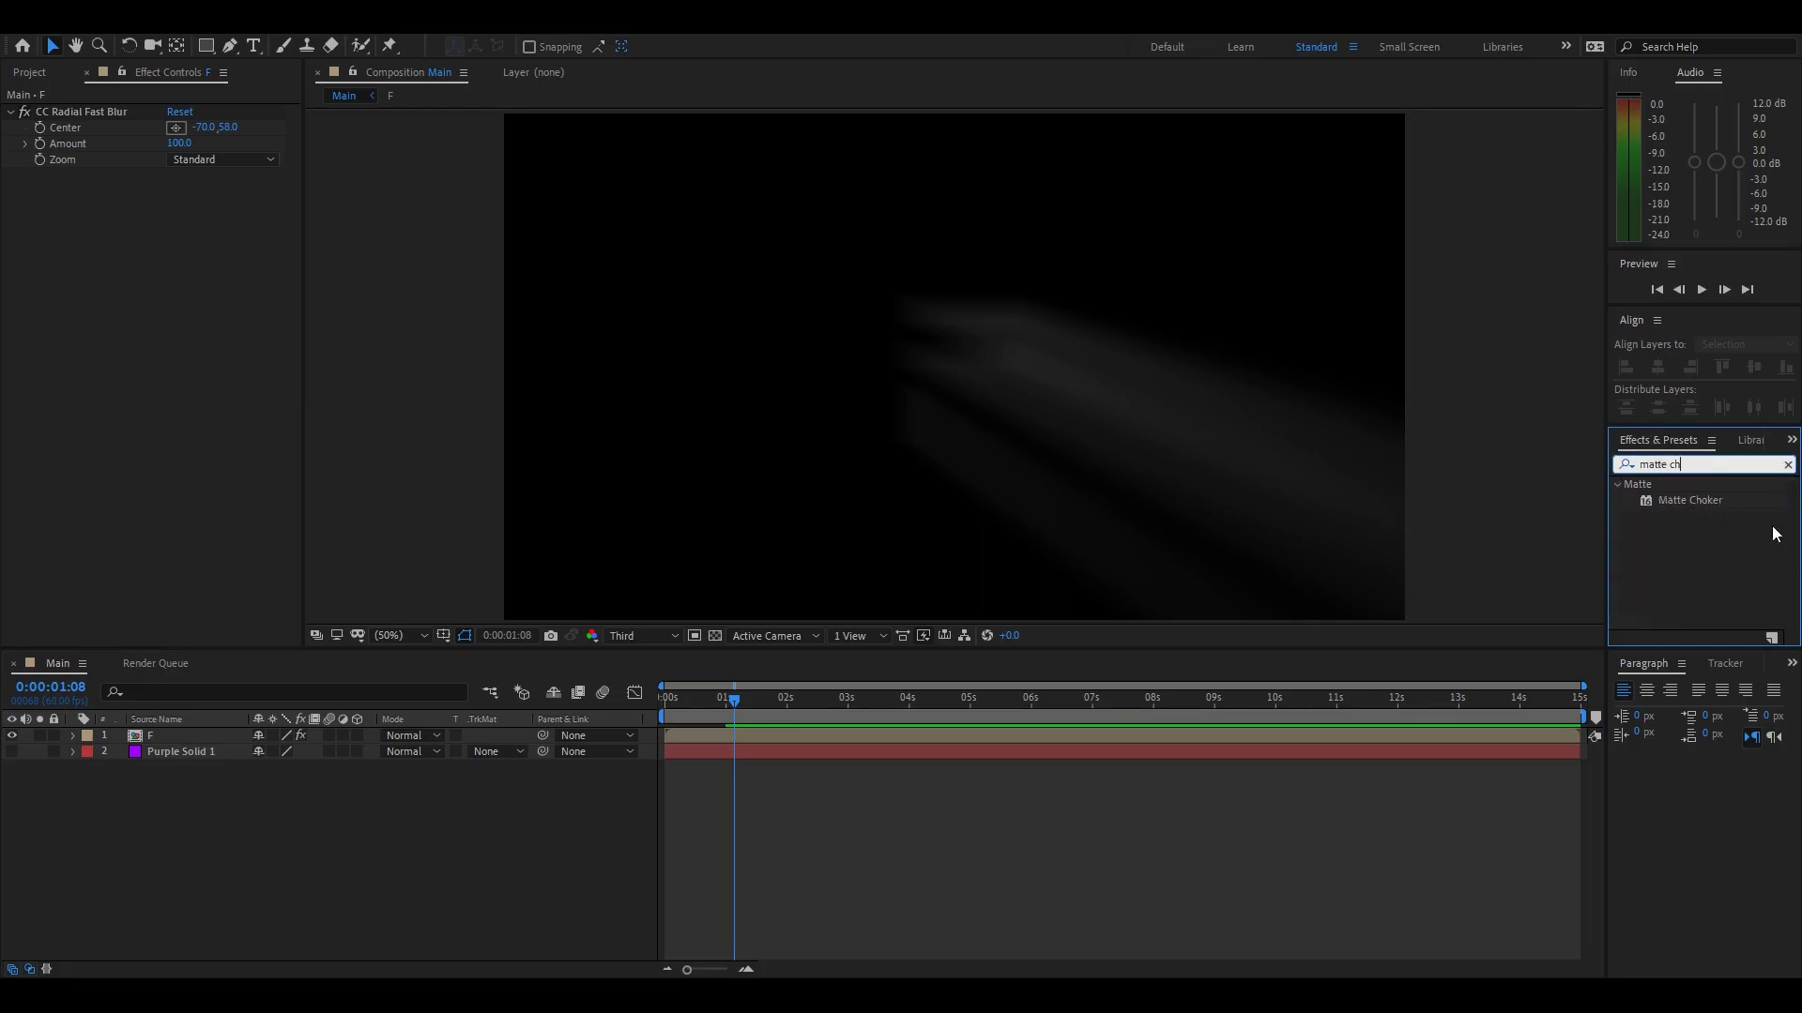
left_click(1698, 503)
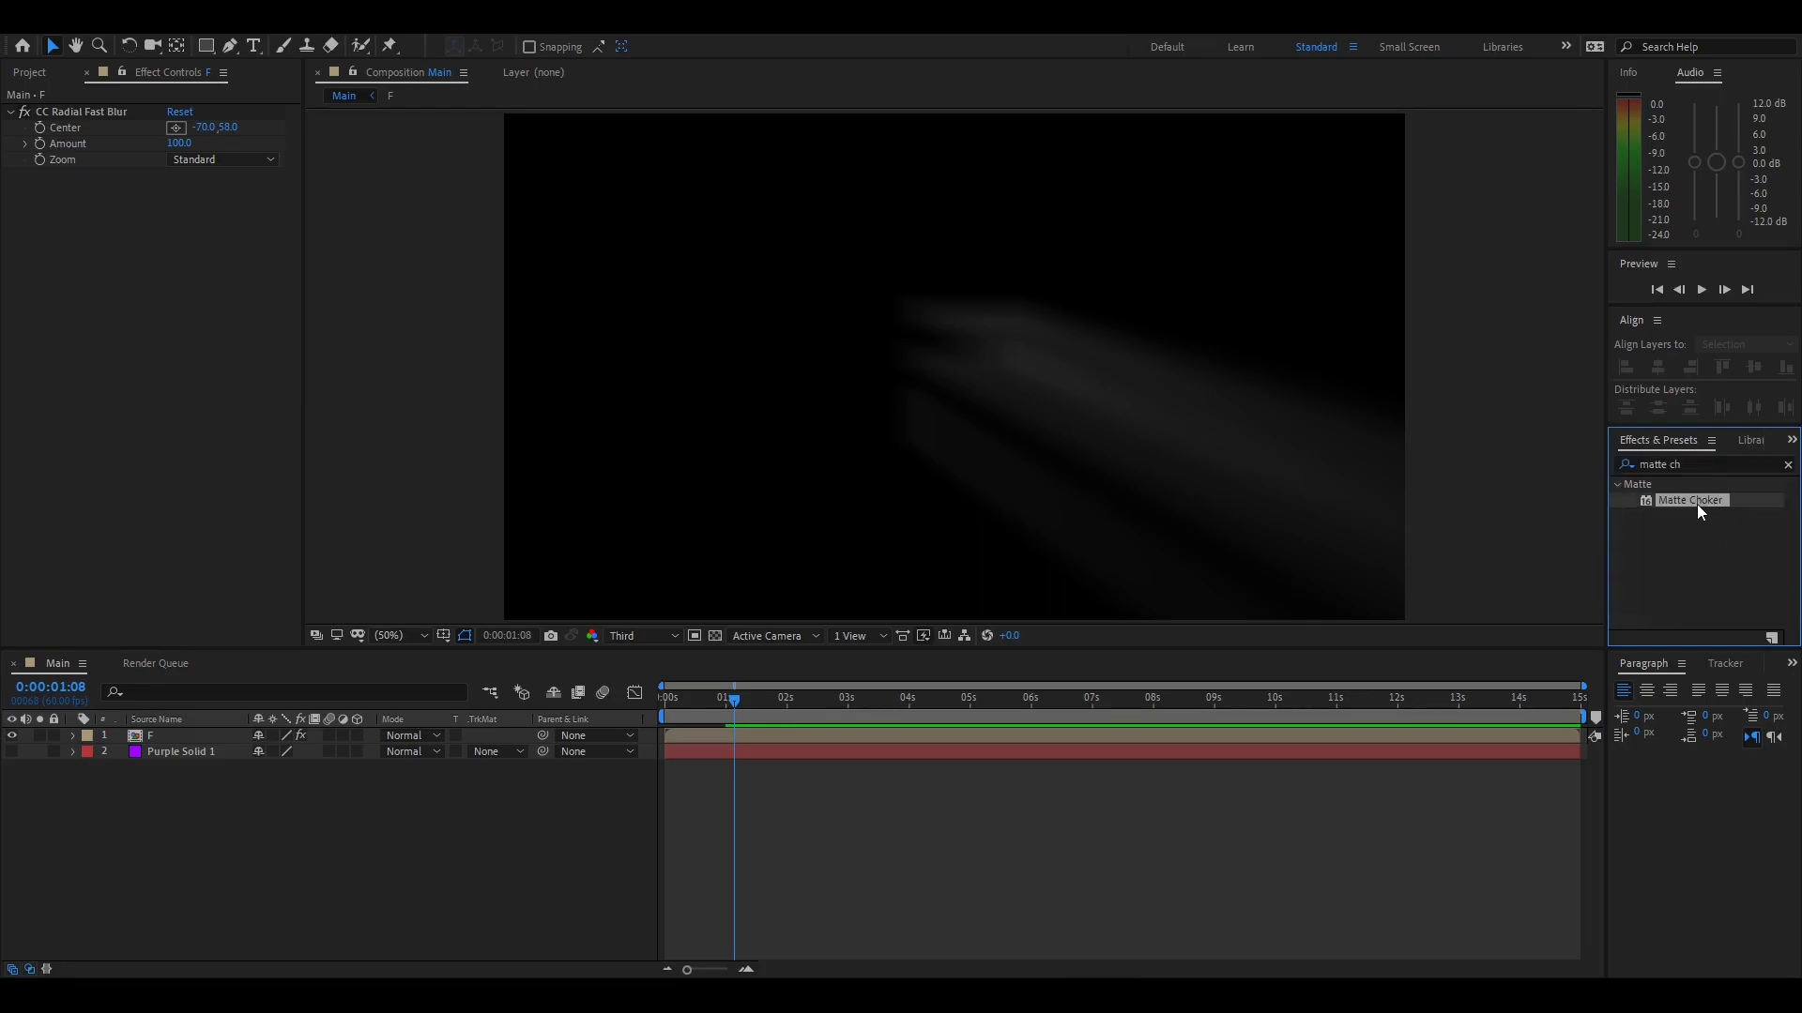
left_click_drag(1708, 496, 208, 400)
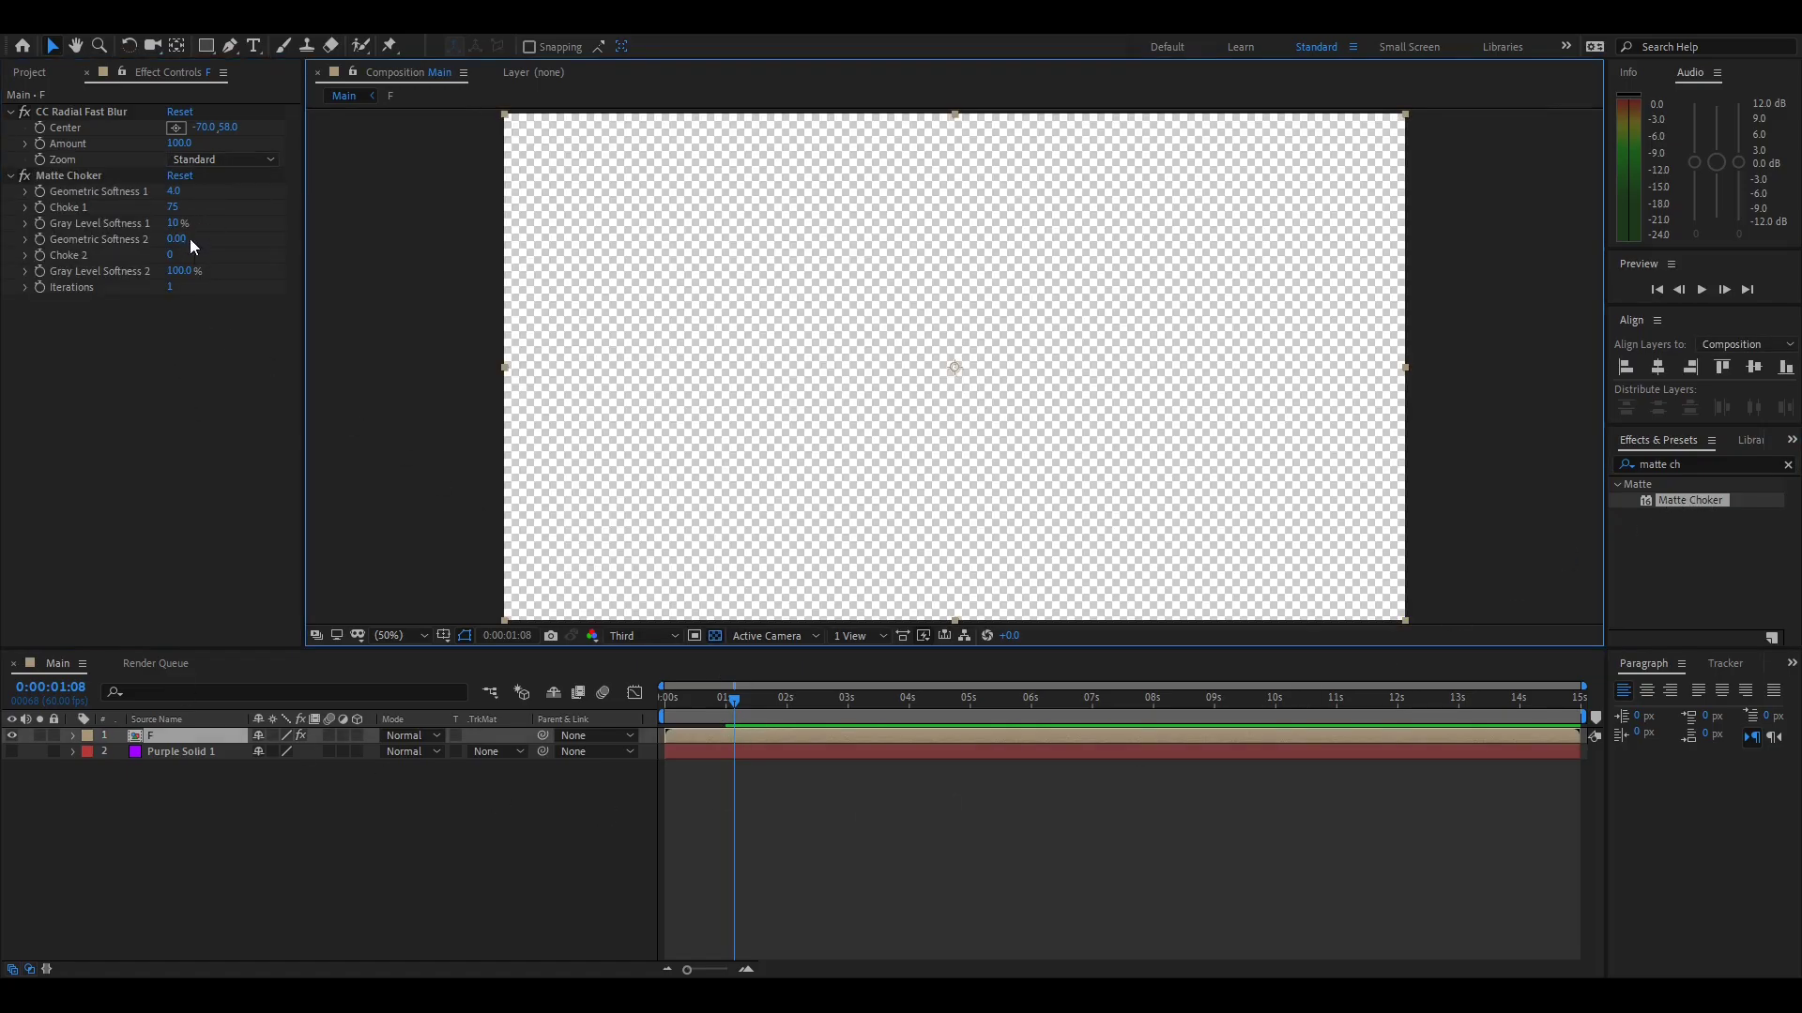
Set the Matte Choker's Geometric Softness 1 and both Gray Level Softness values to 0, and Choke 1 to -127
left_click(173, 192)
type("0")
key("Return")
type("0")
left_click(176, 223)
type("0")
key("Return")
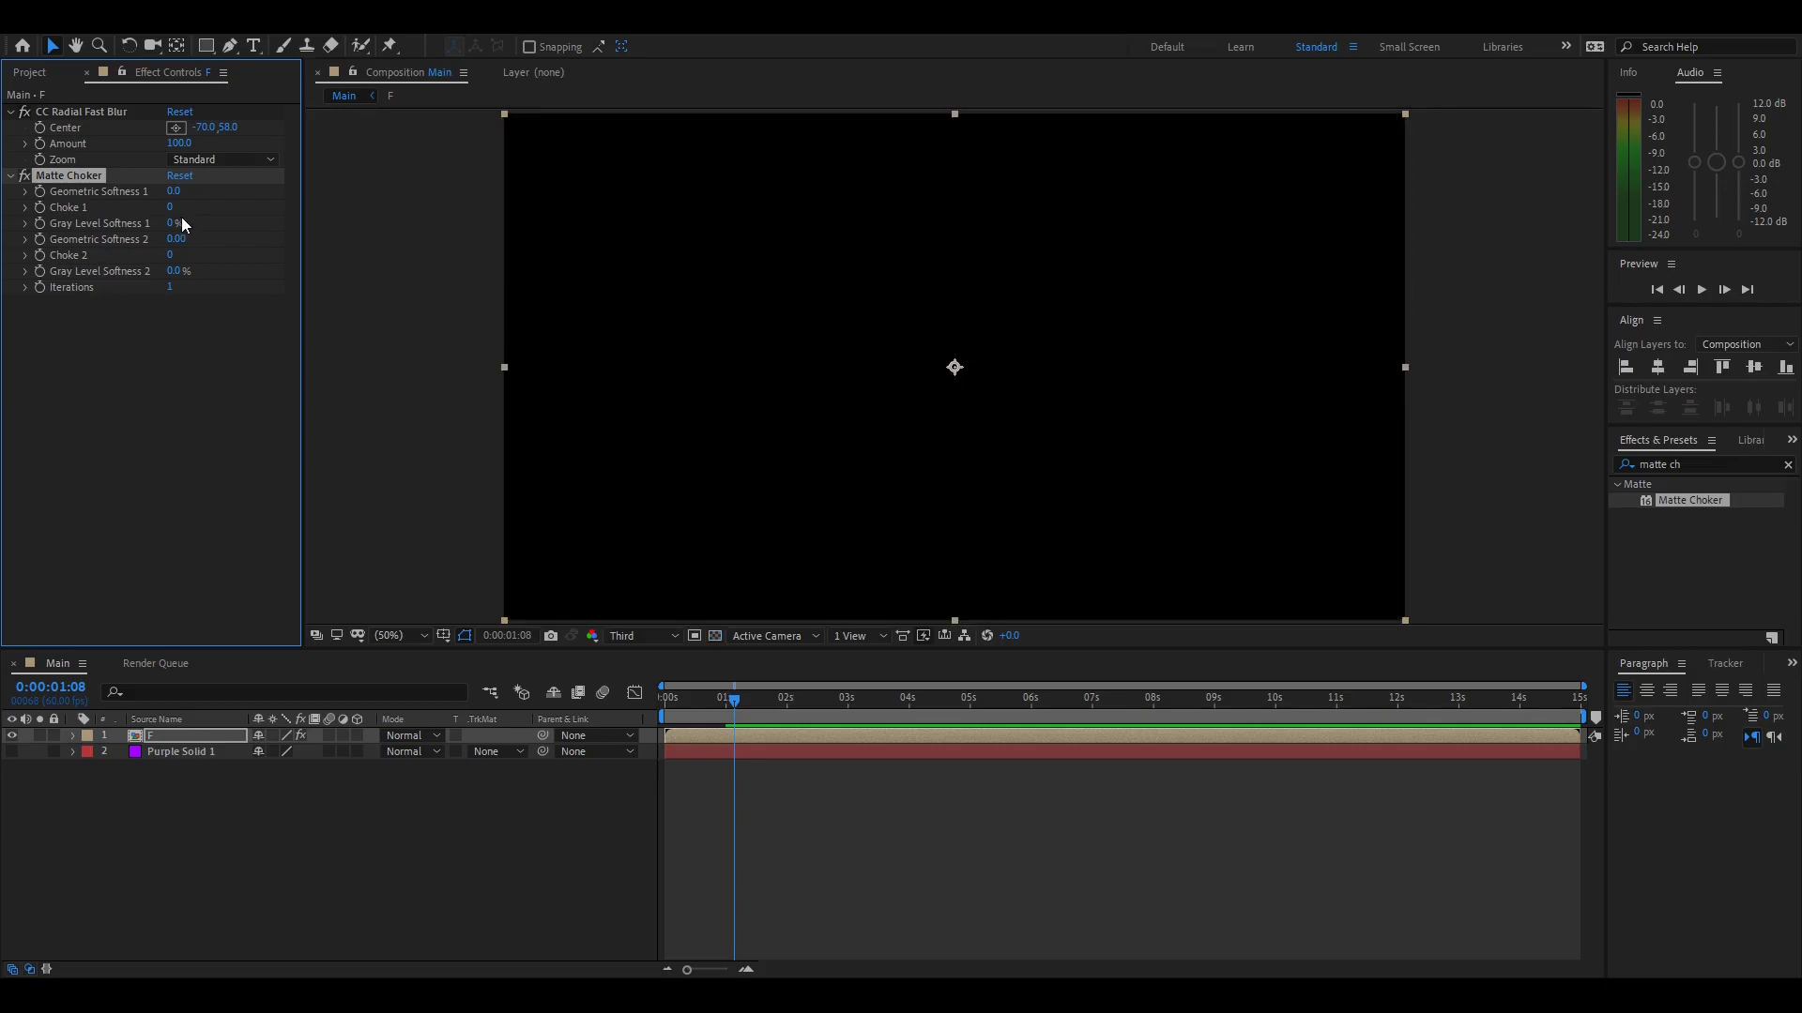
left_click(168, 208)
type("-127")
key("Return")
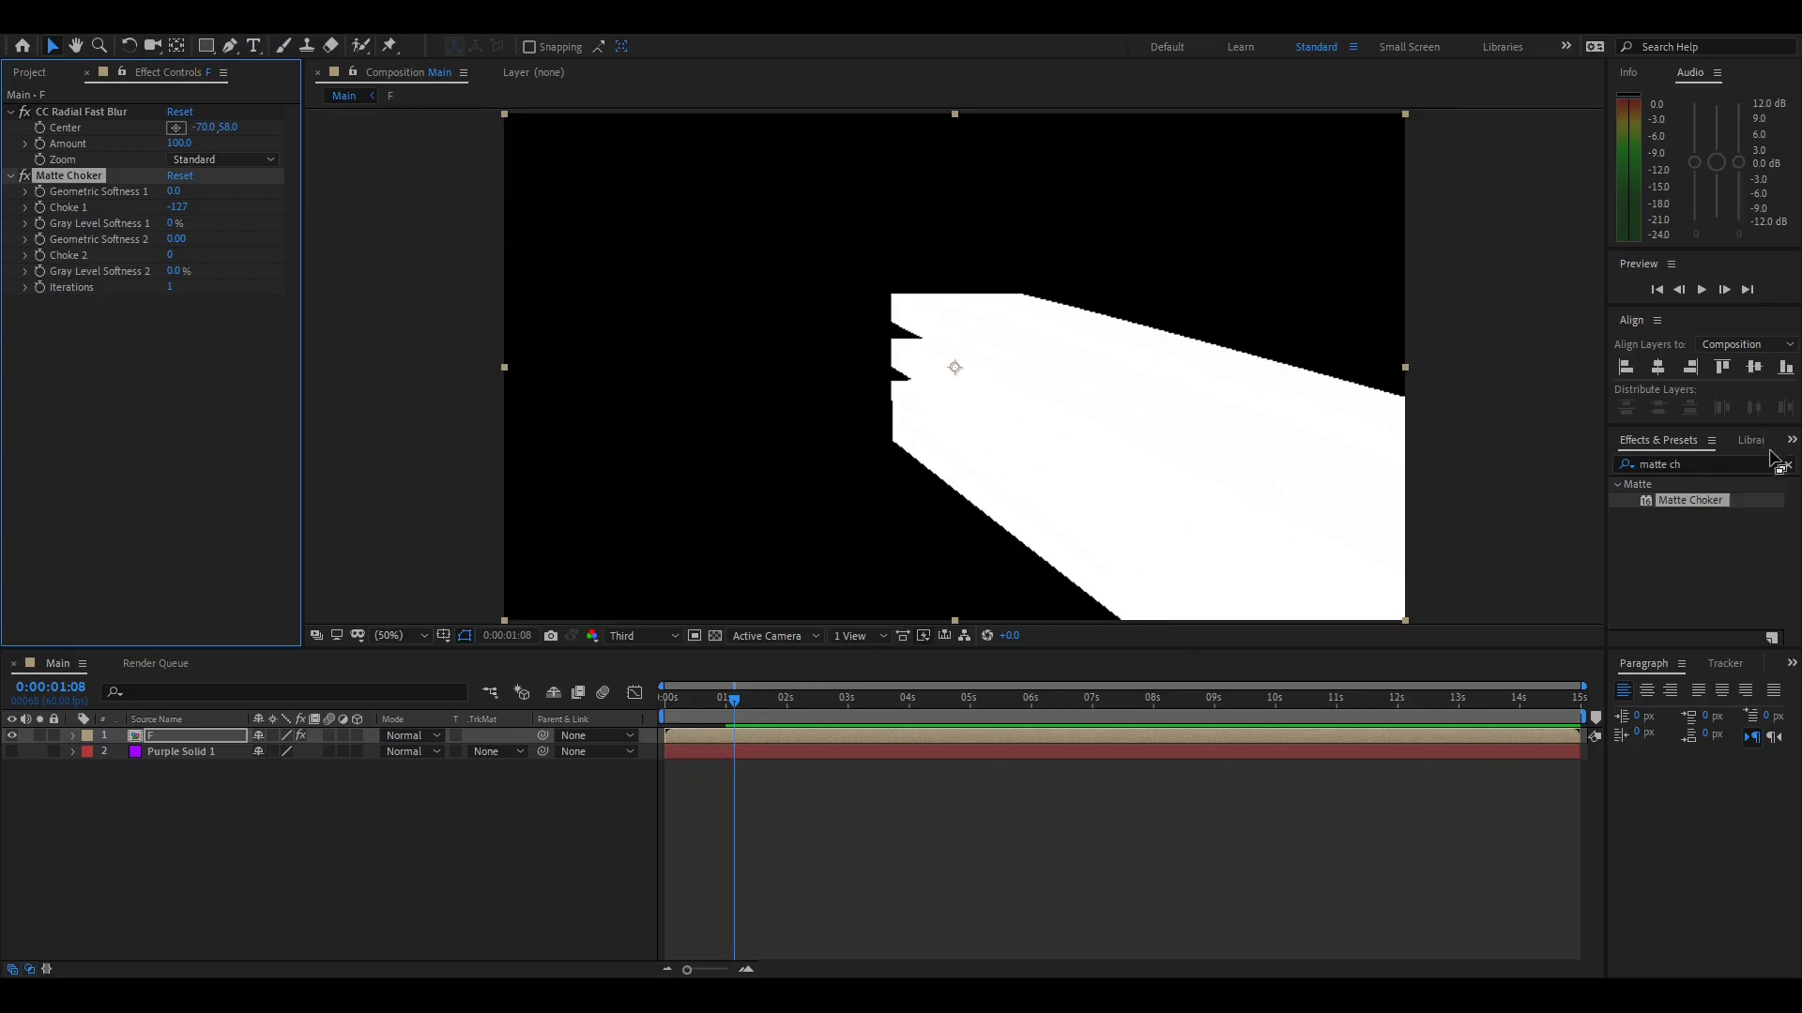
Apply the Fill effect to the F layer and set its color to black
key("ctrl+a")
key("BackSpace")
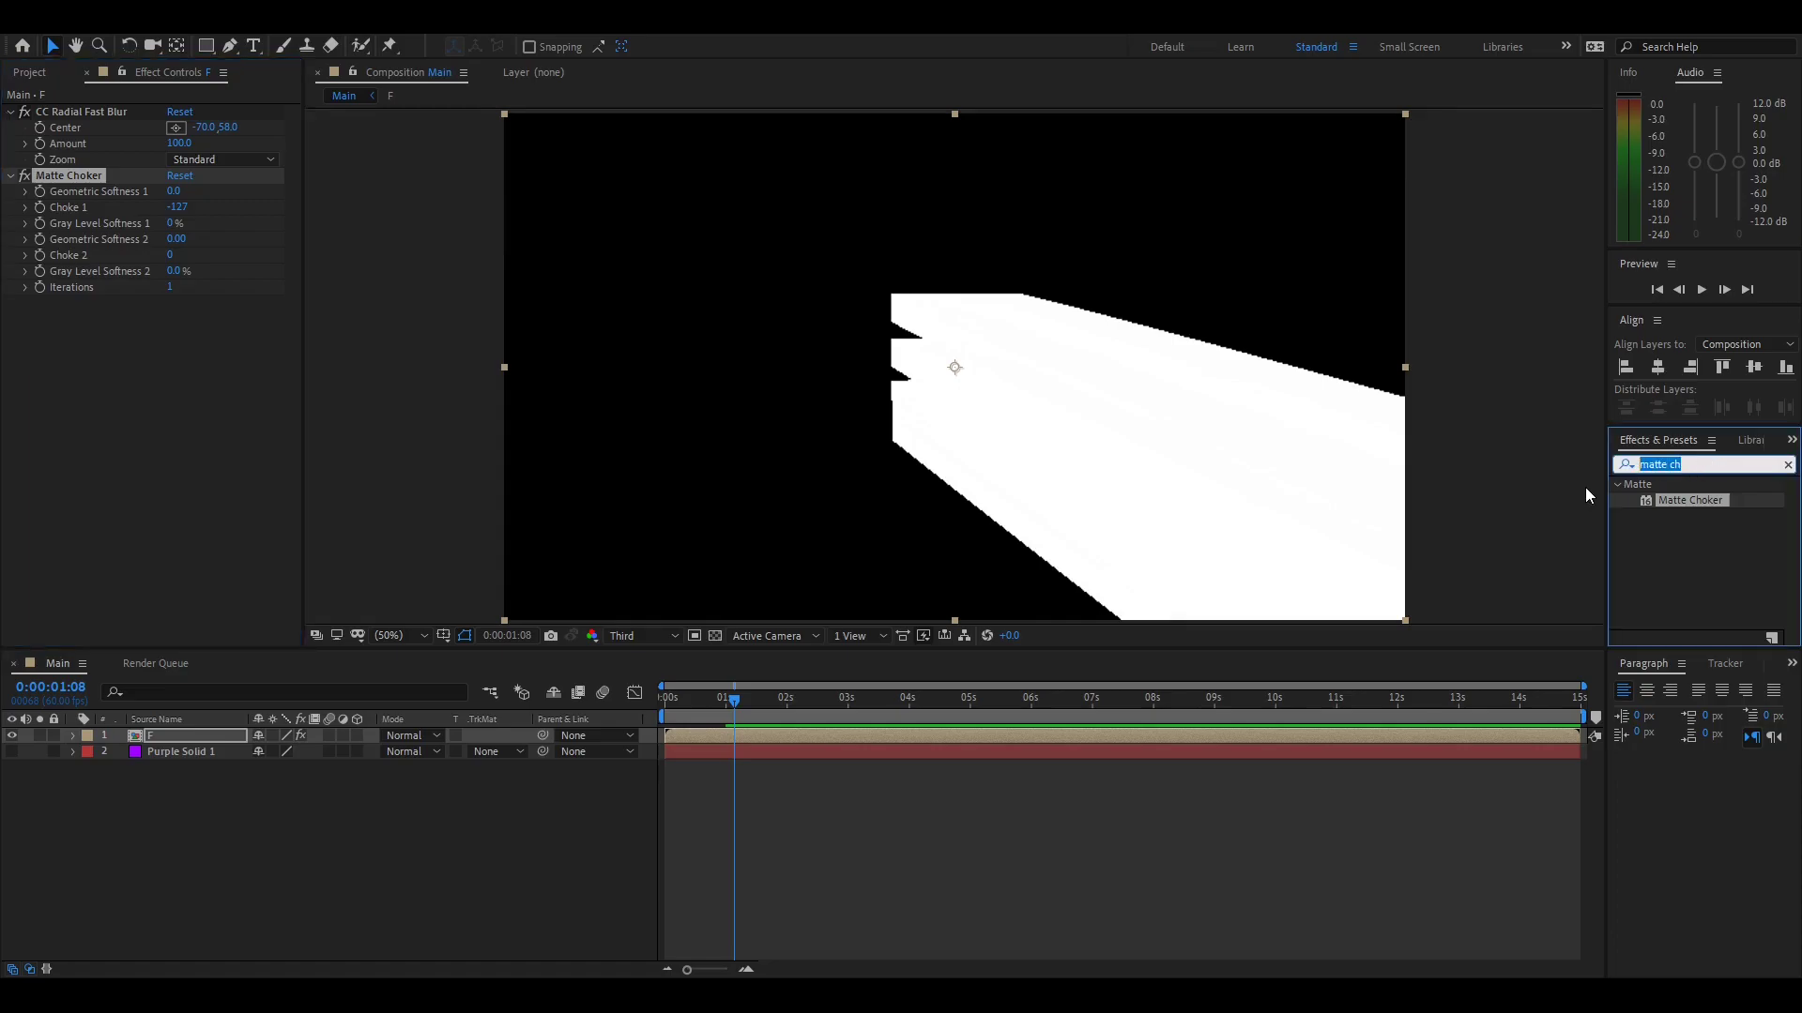
type("fill")
left_click_drag(1681, 580, 171, 543)
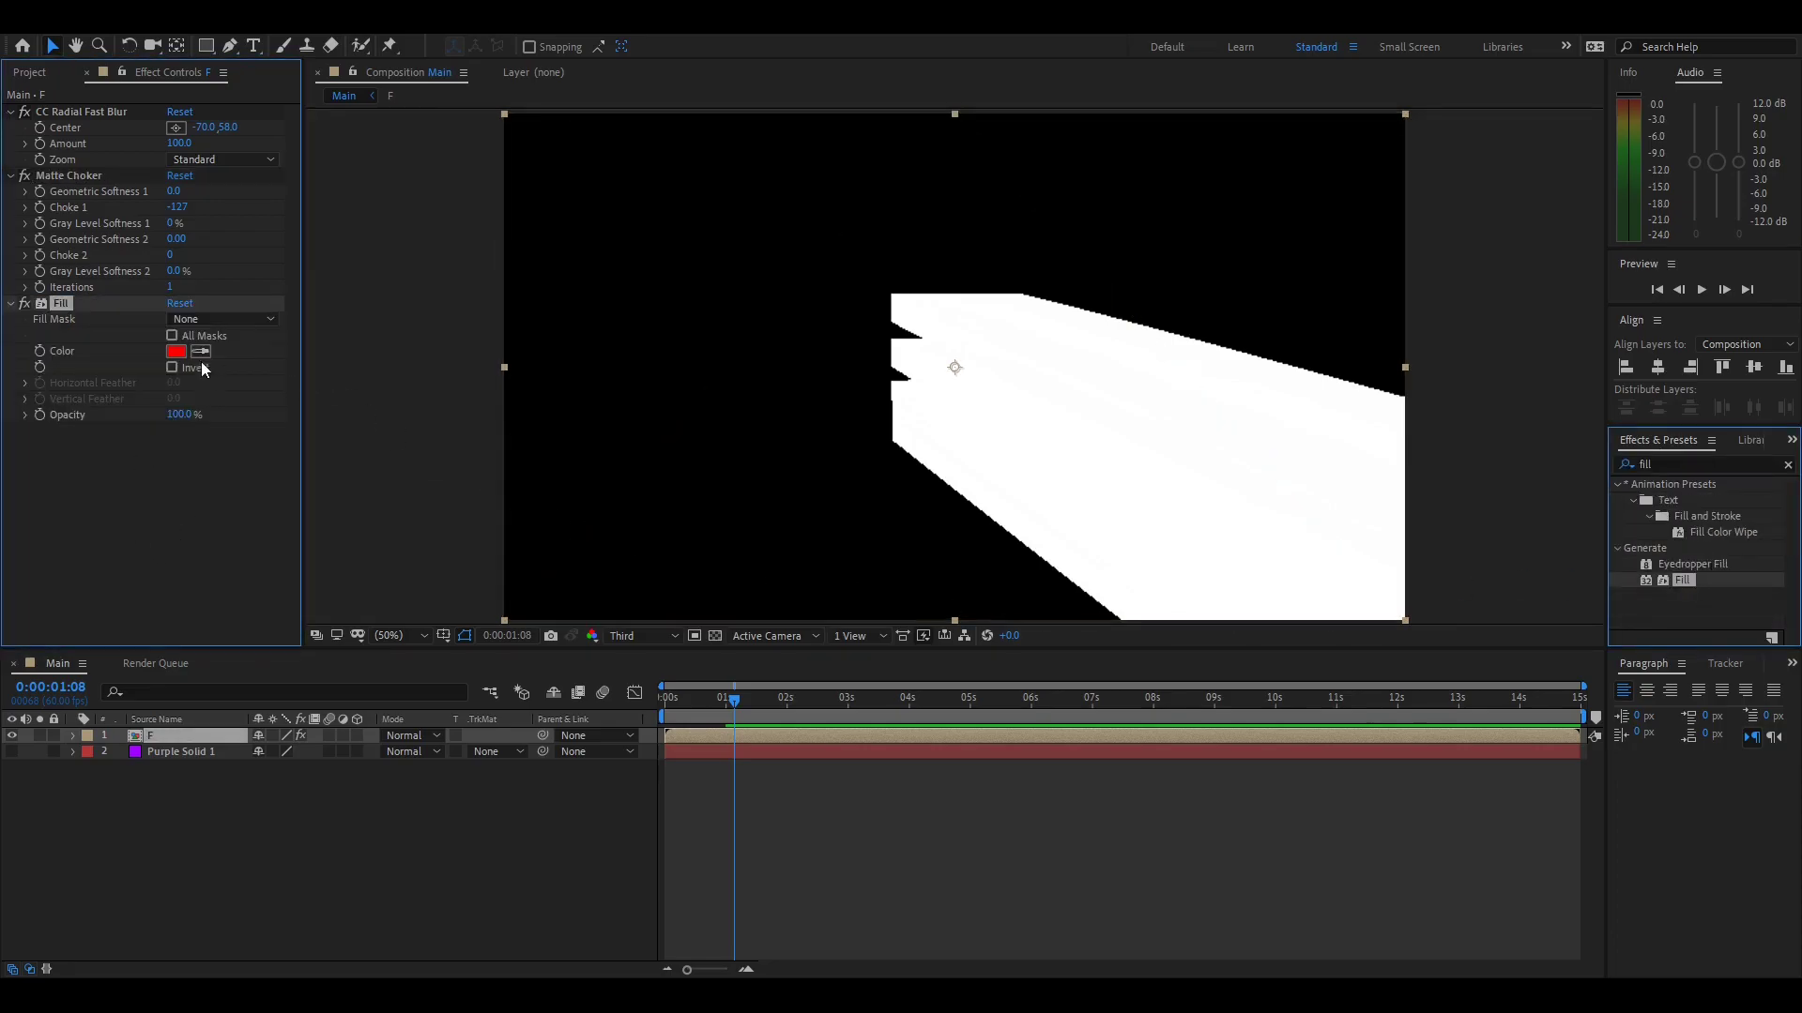
left_click(176, 352)
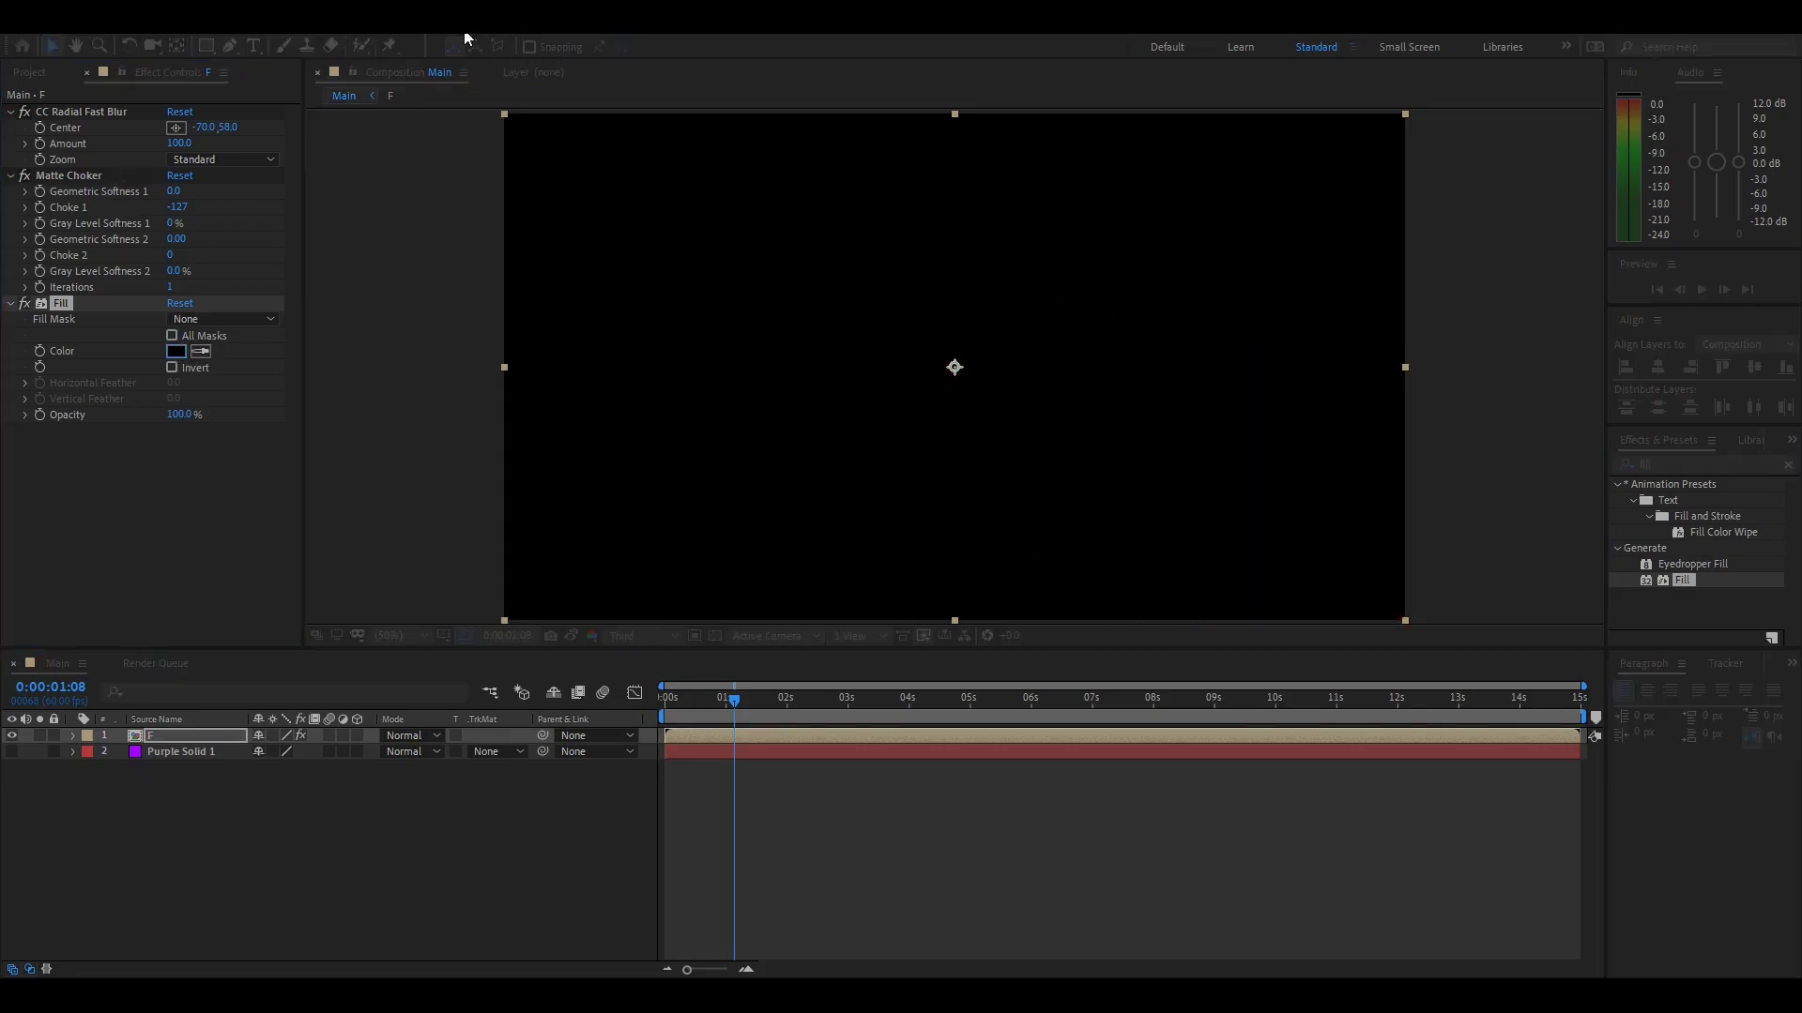
key("Return")
Turn on the transparency grid and set the Fill effect's opacity to 25%
left_click(715, 636)
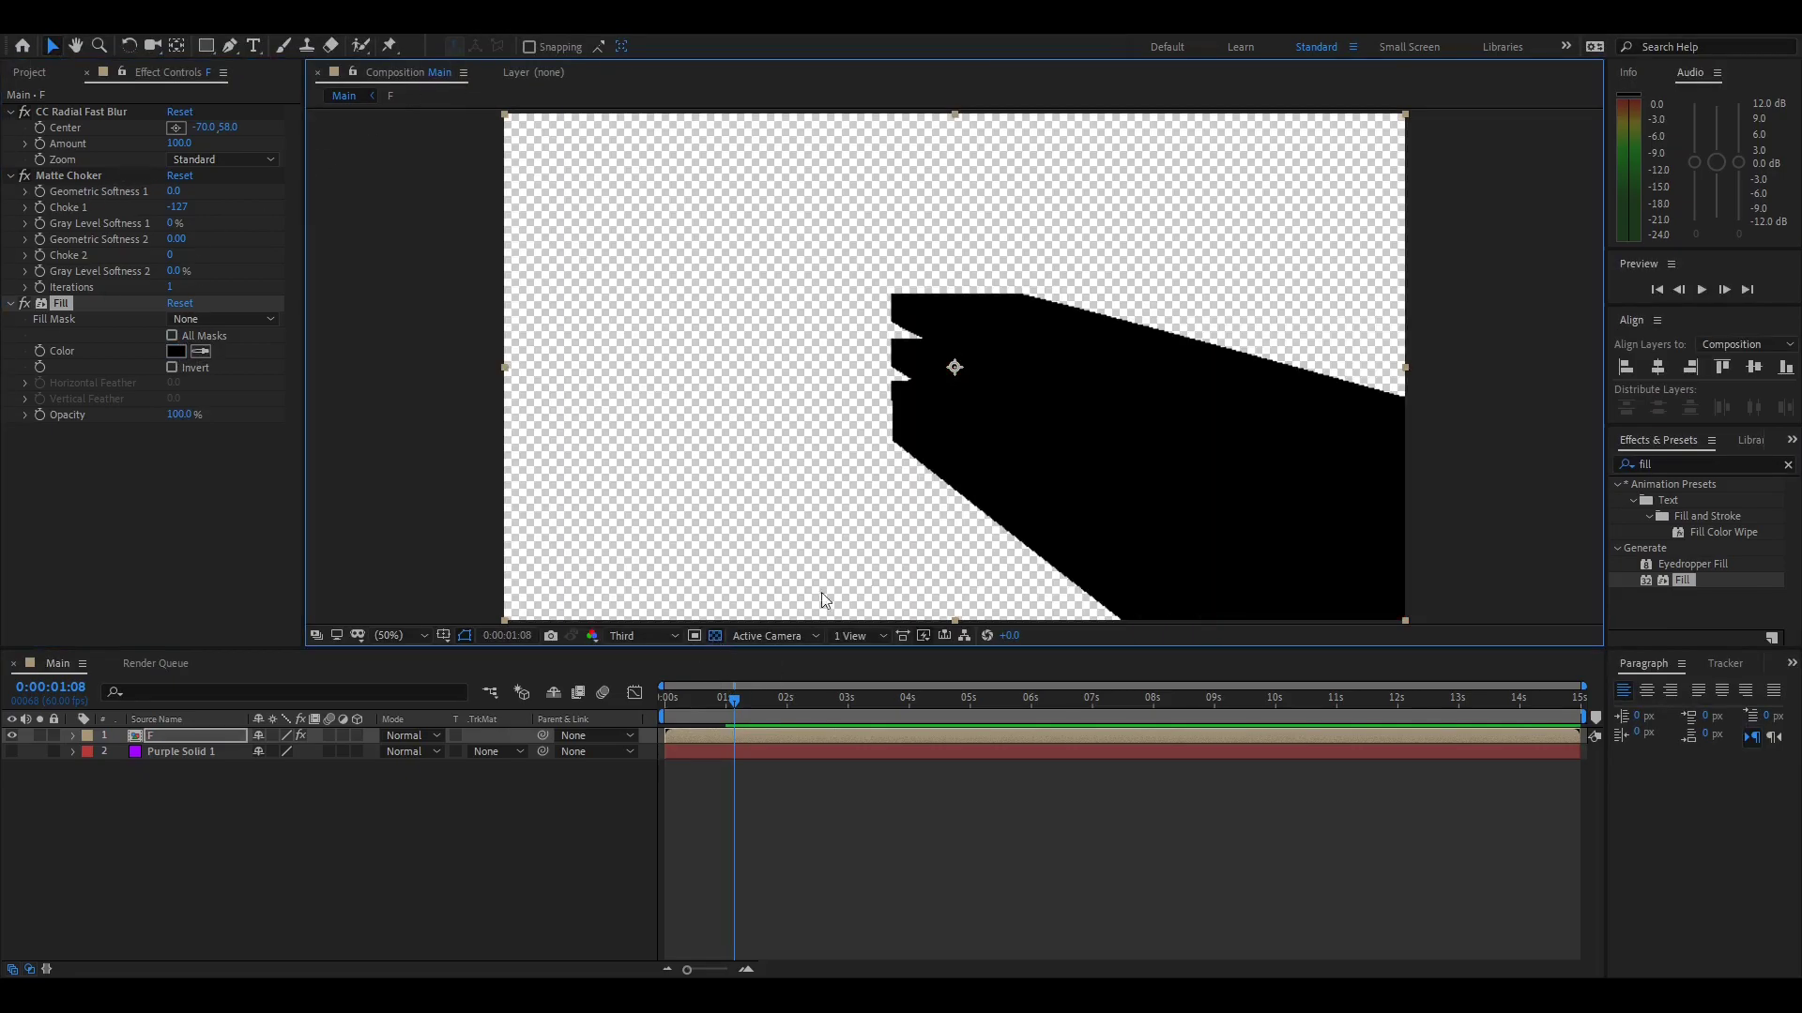
left_click(181, 414)
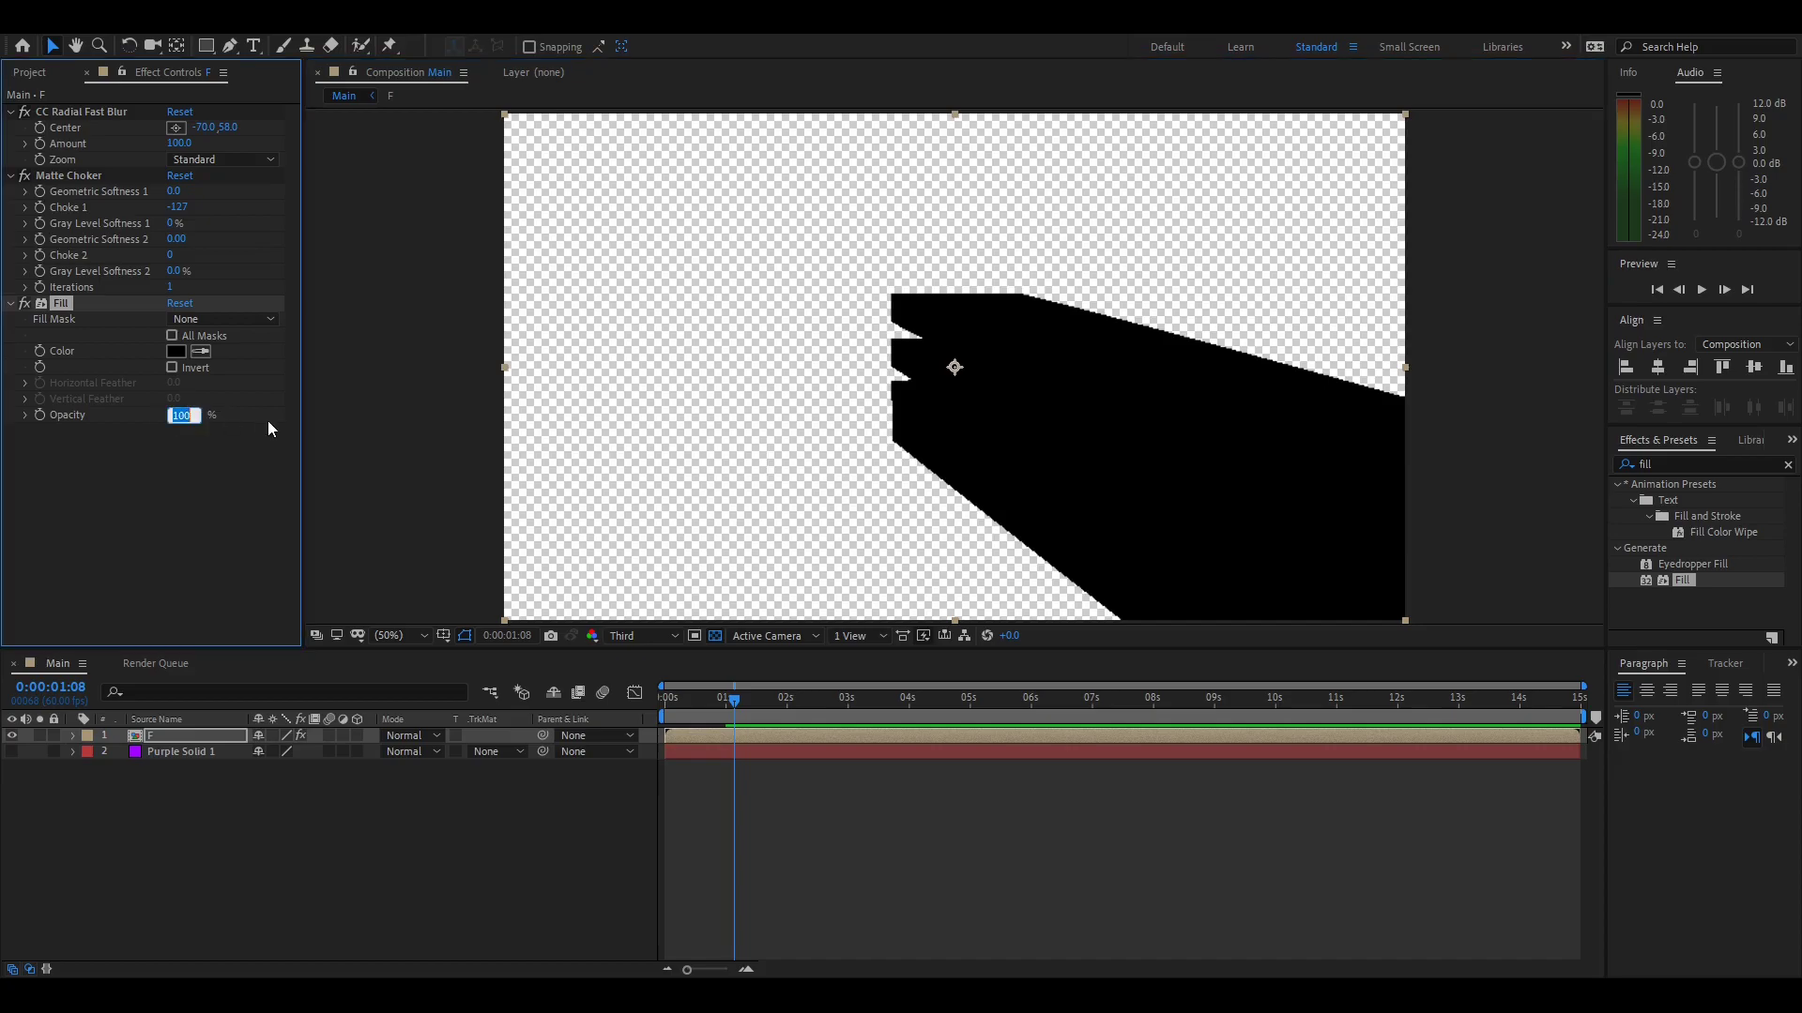
type("25")
key("Return")
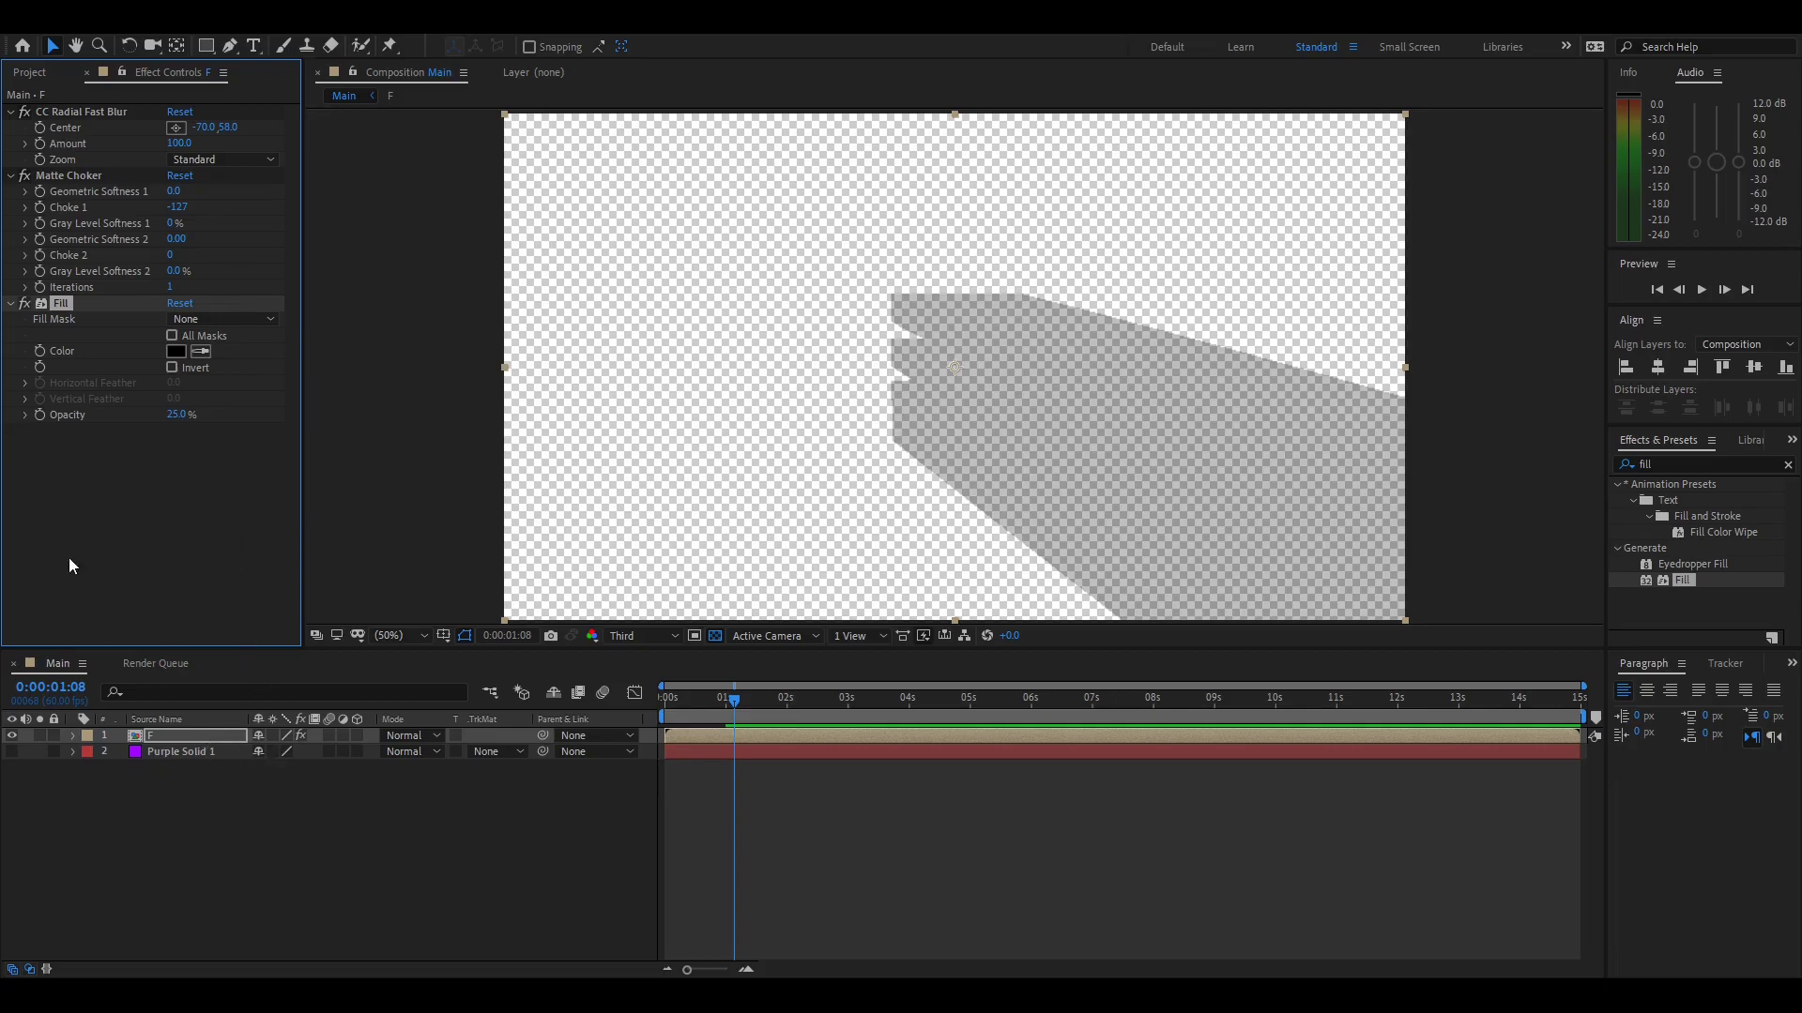
Apply the CC Composite effect to the F layer and turn off its RGB Only option
left_click(1676, 459)
type("cc")
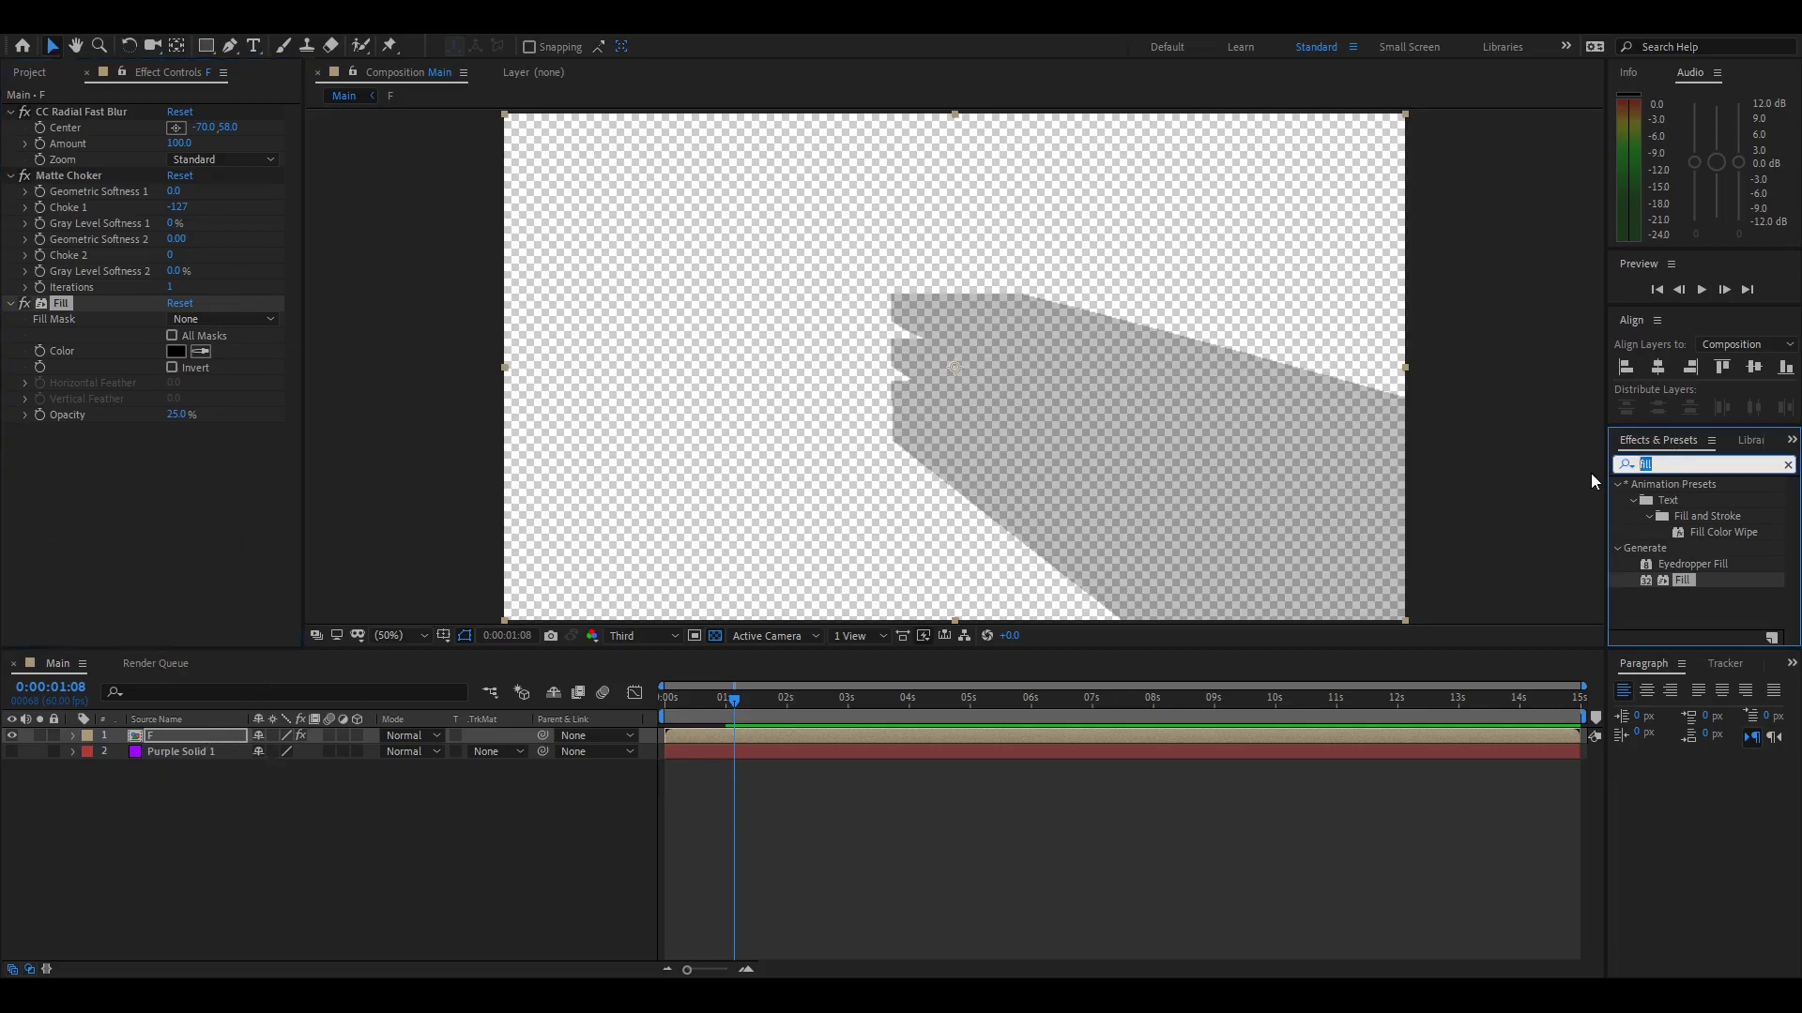
type(" comp")
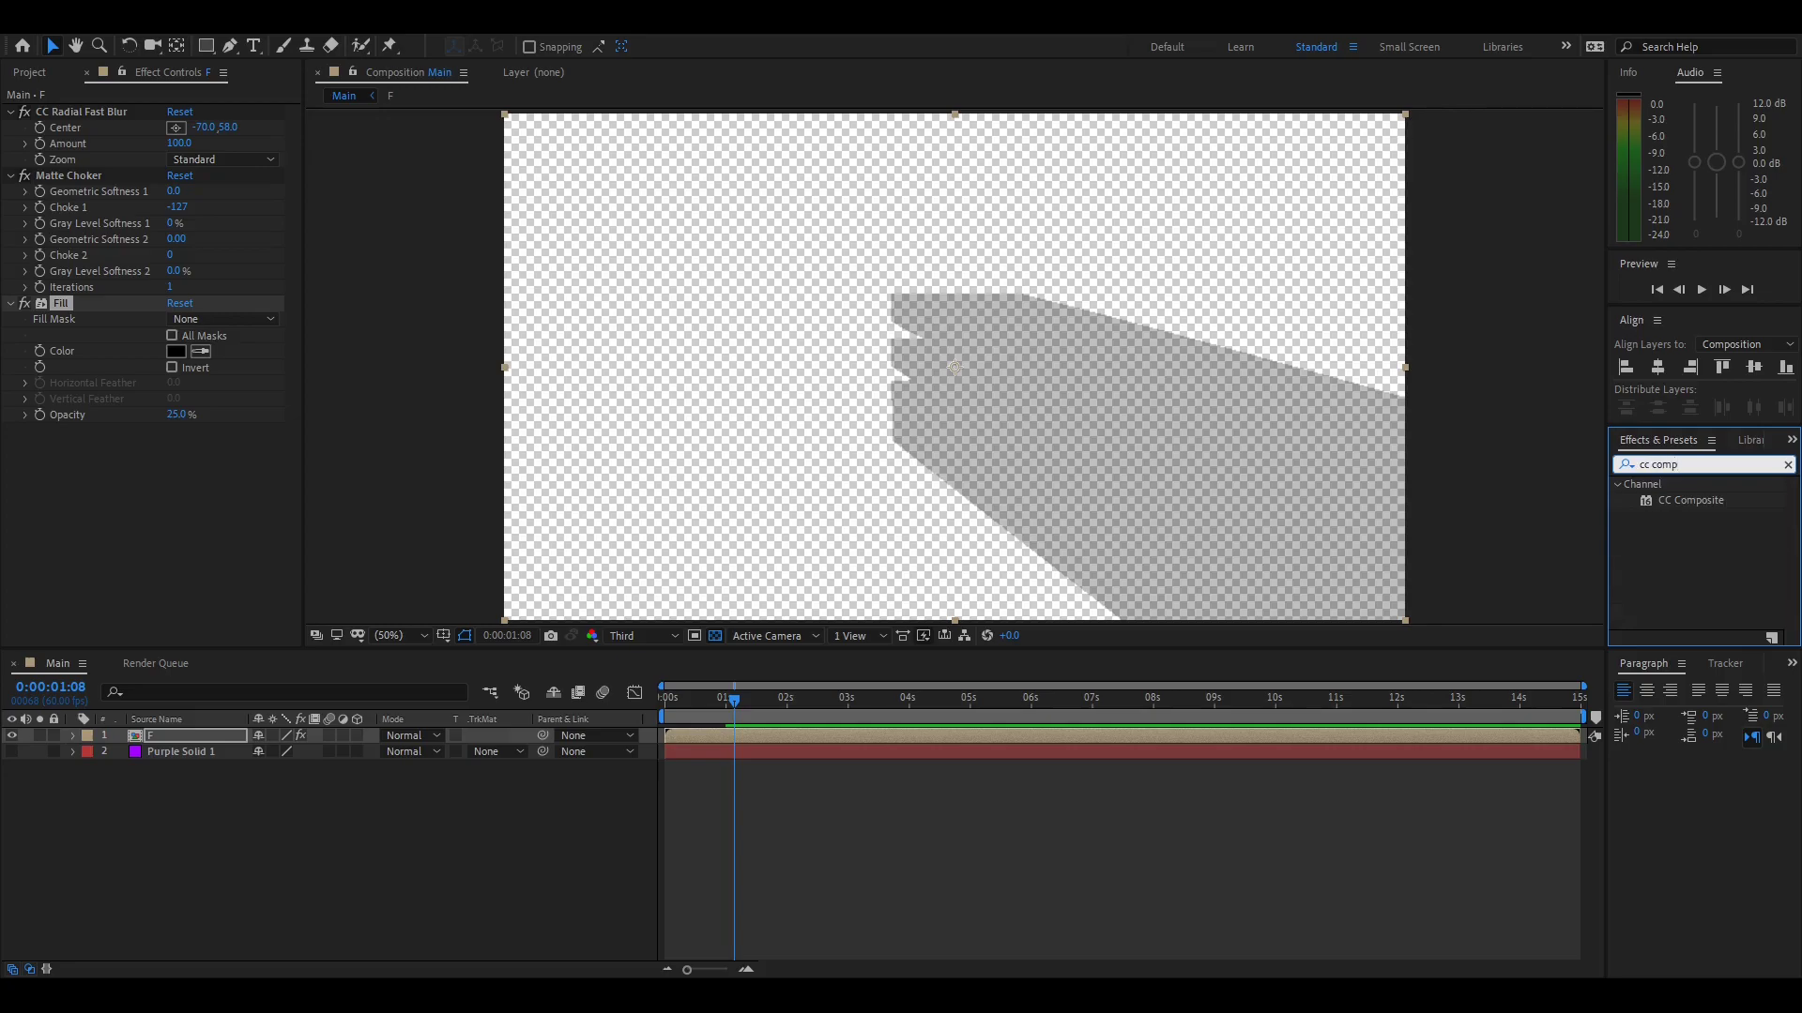
double_click(1675, 501)
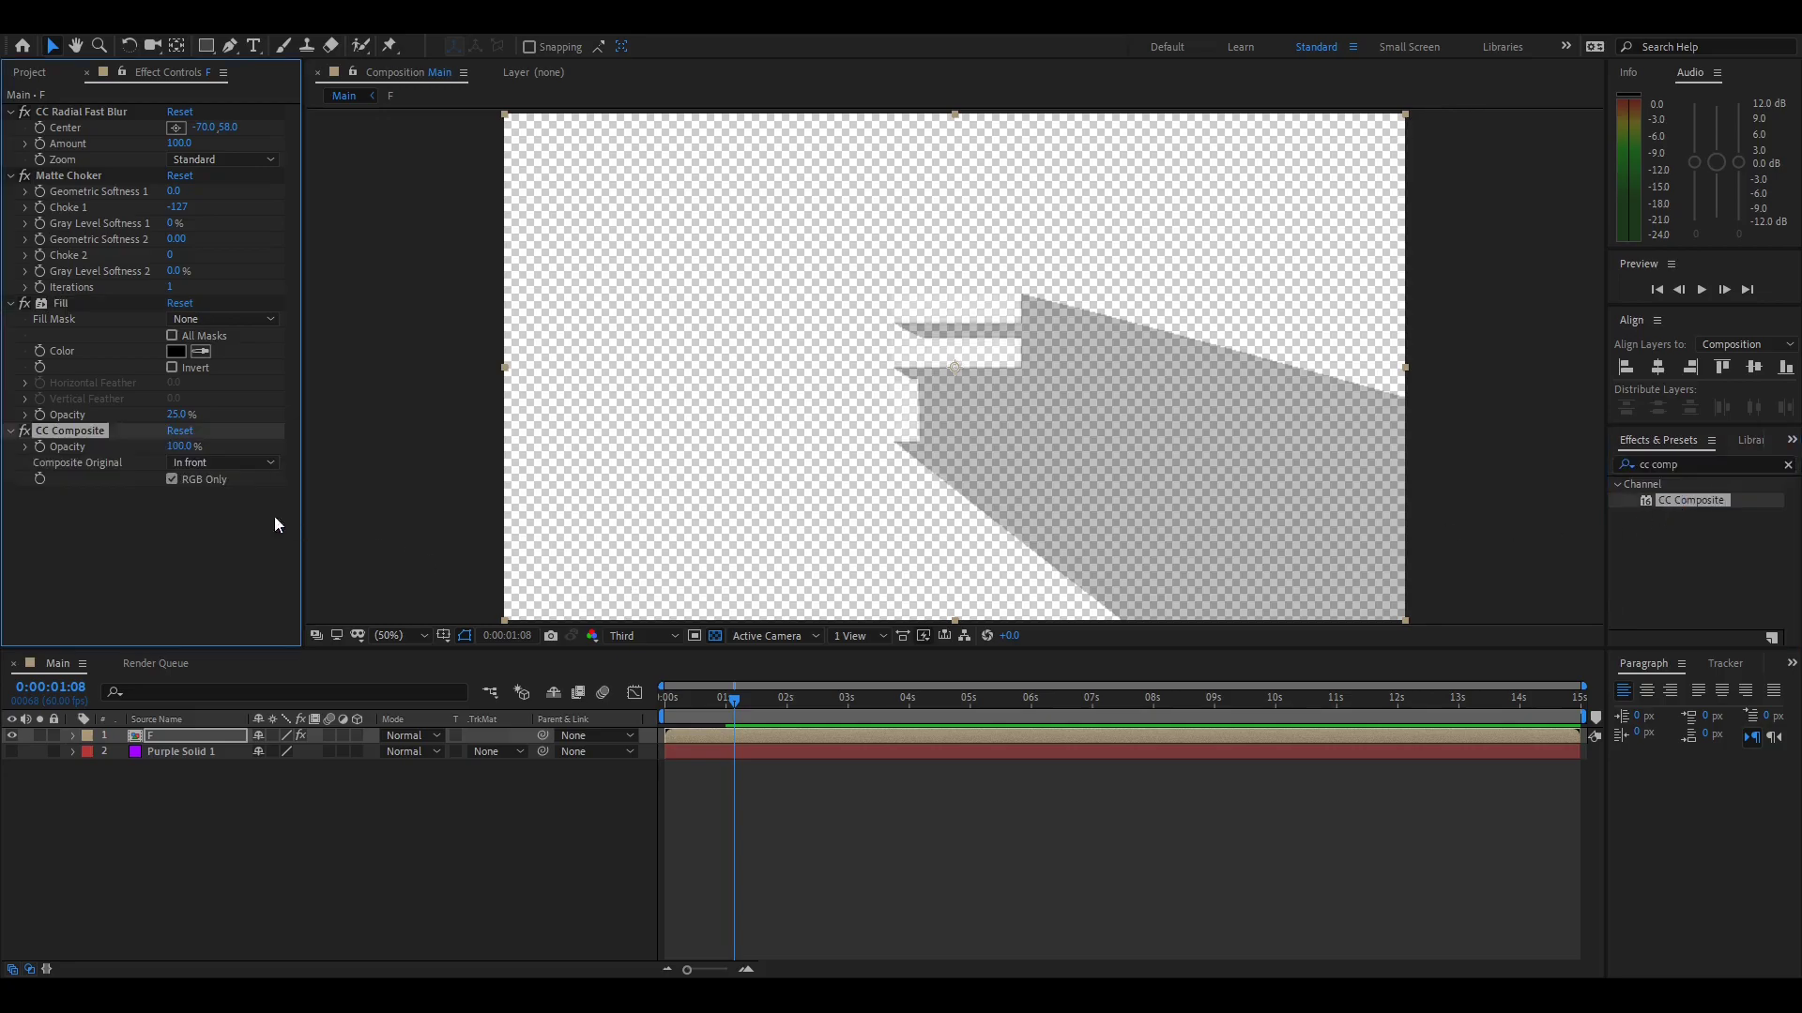
left_click(171, 479)
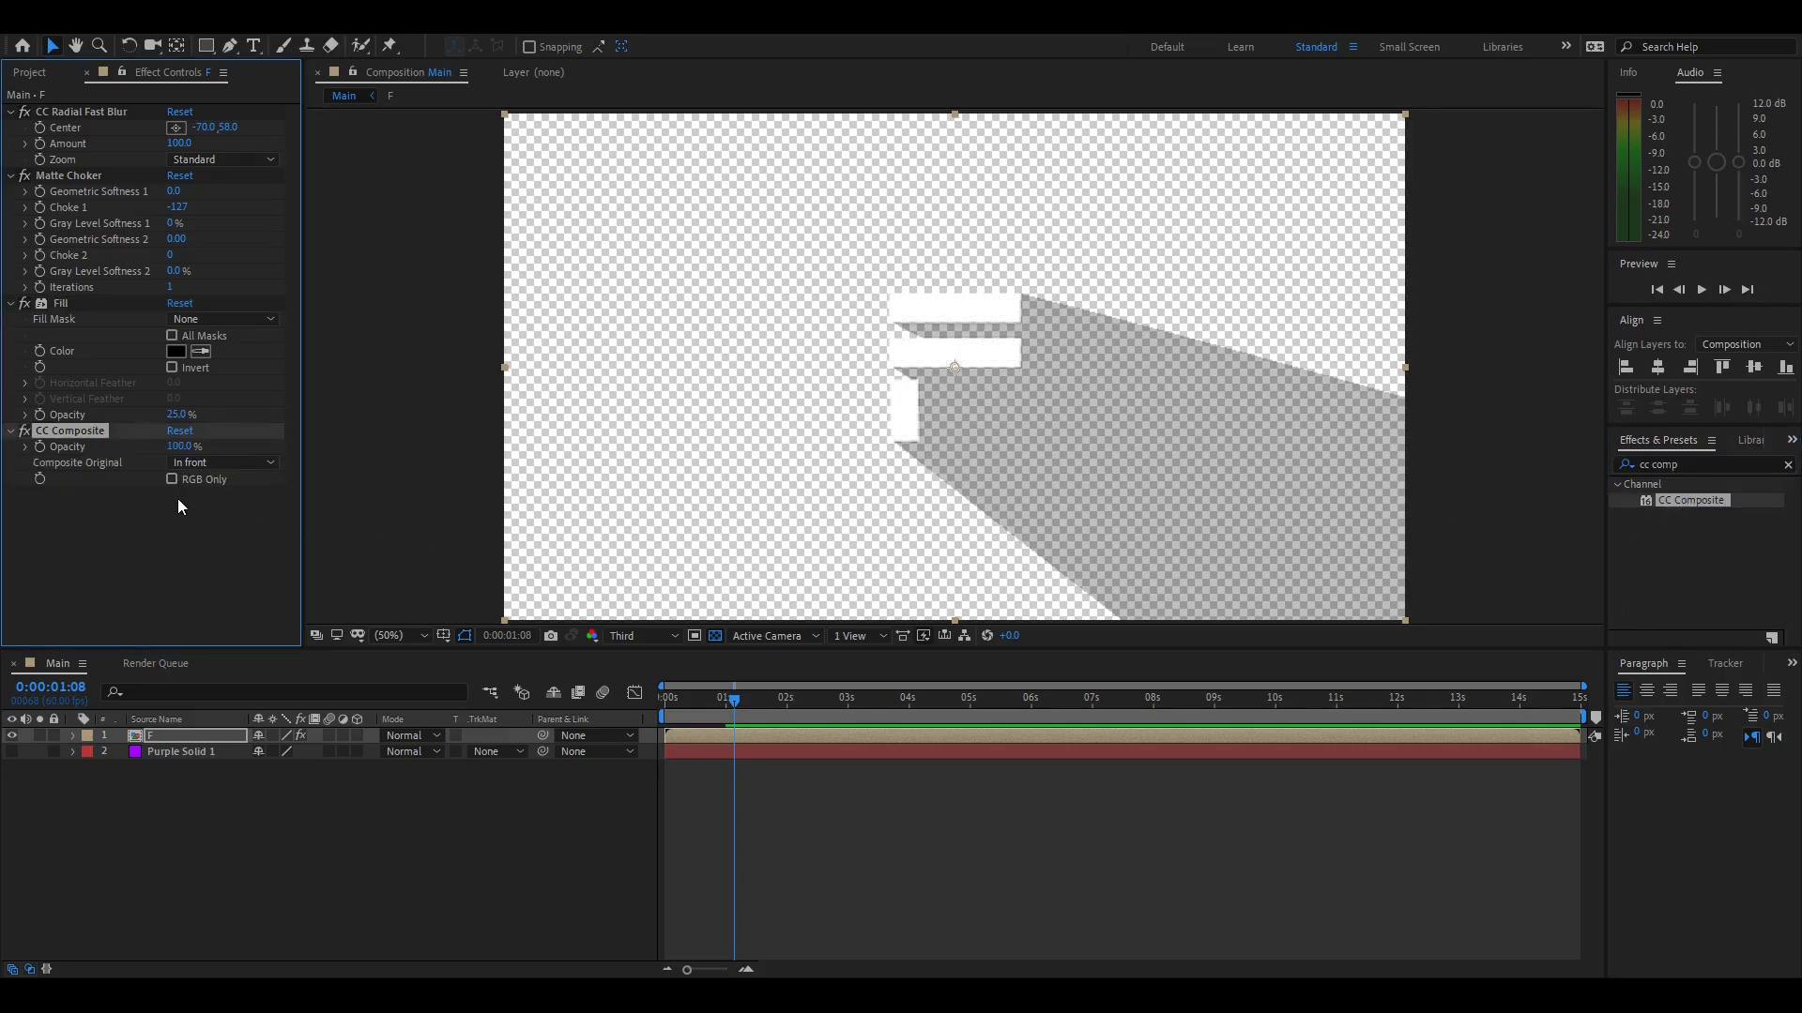
left_click(177, 498)
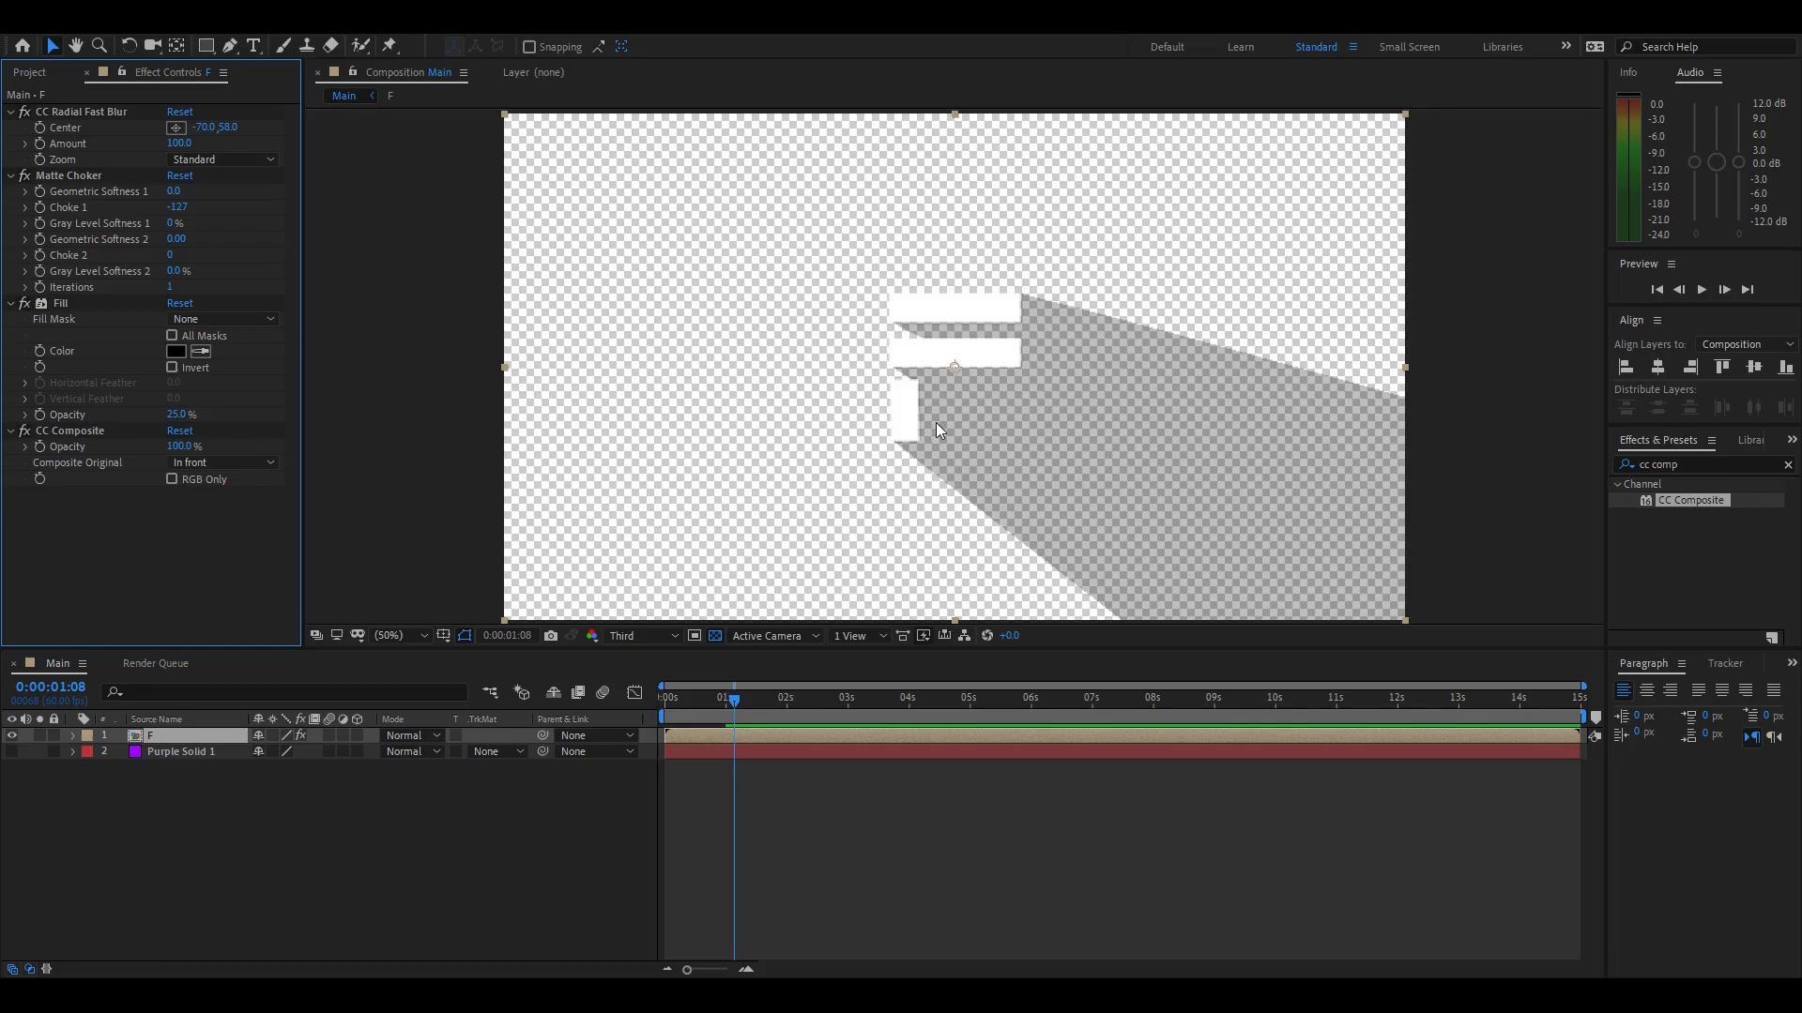
Make the purple solid background visible again and turn off the transparency grid
left_click(11, 752)
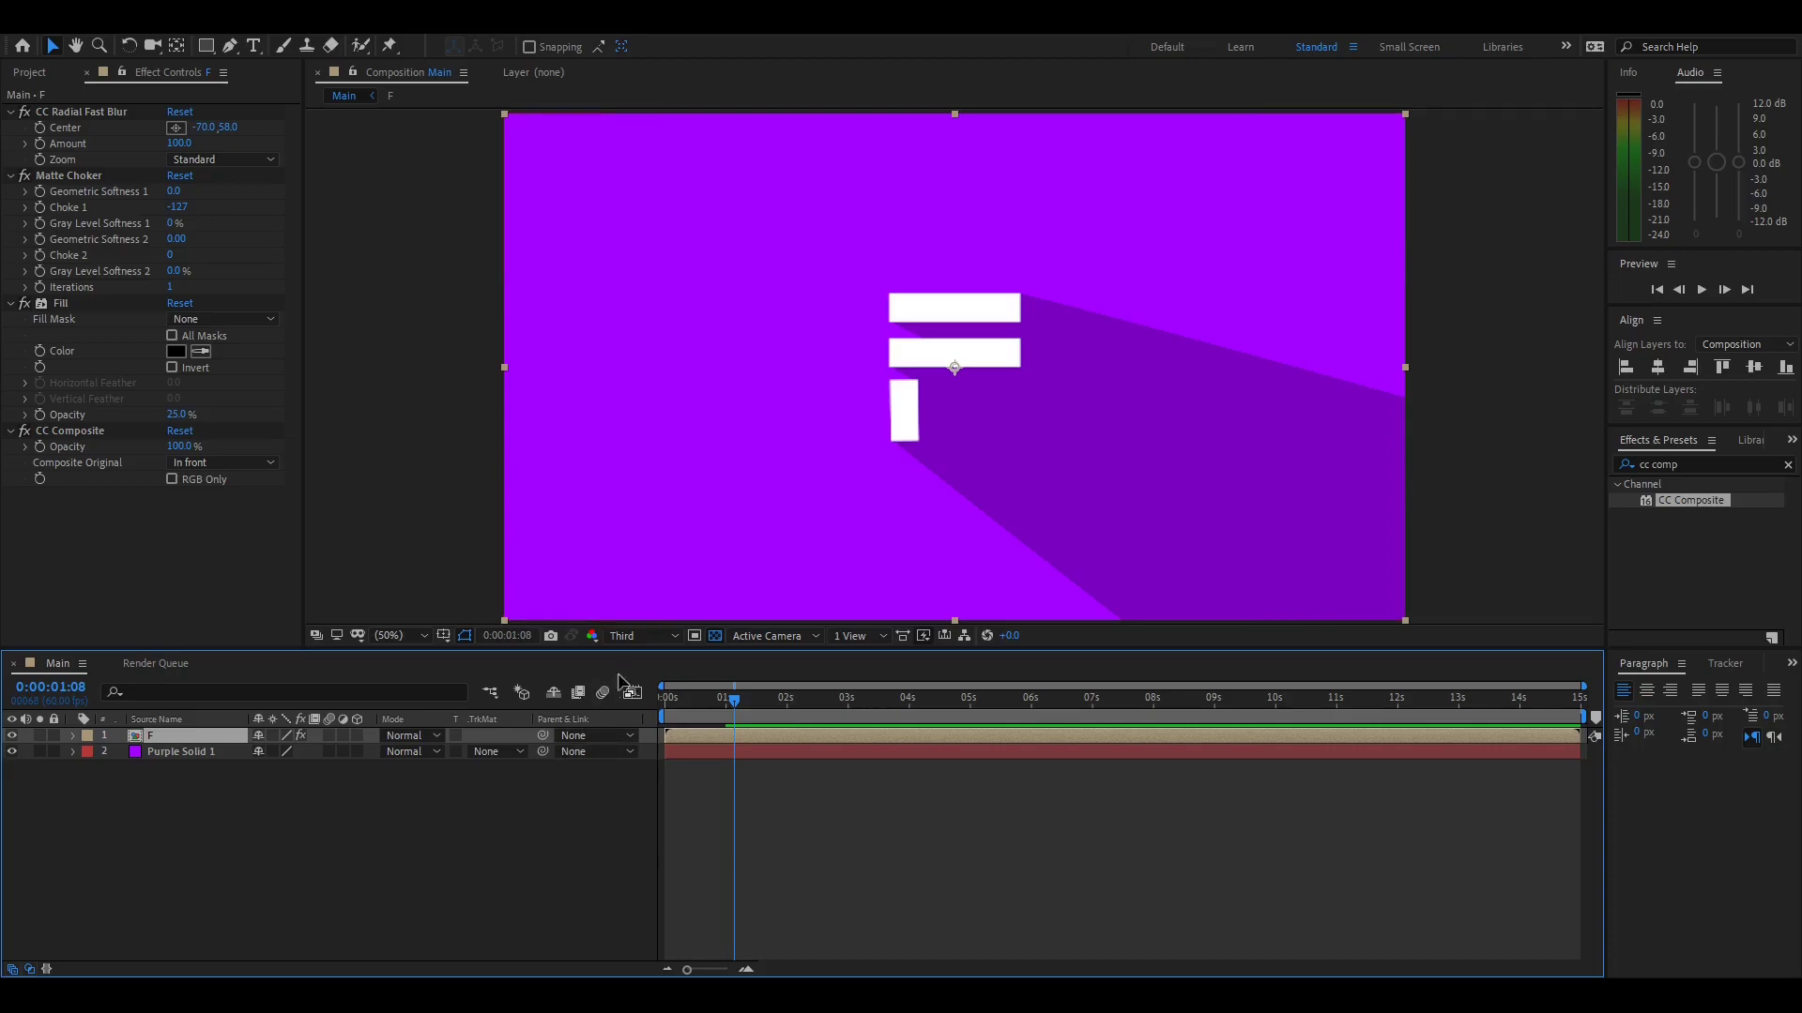
left_click(715, 636)
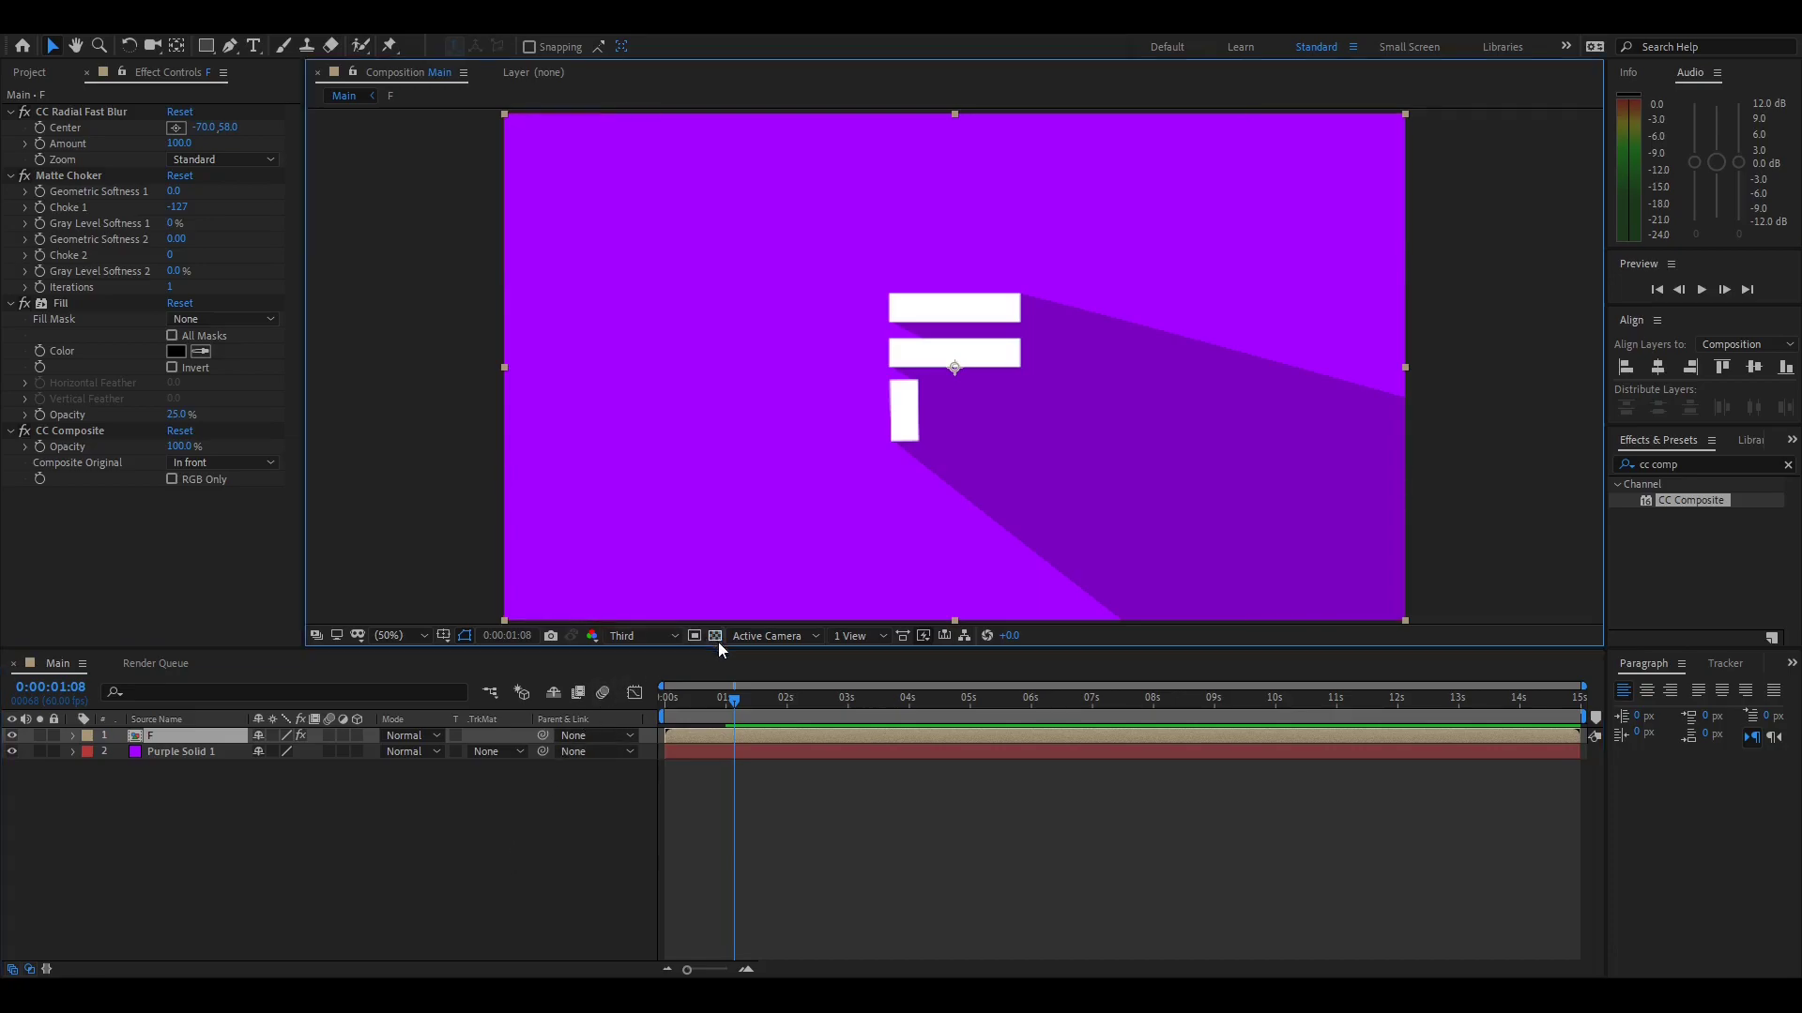
left_click(500, 843)
Start keyframing the Fill effect's opacity at 0:00:00:40 with a value of 0%
mouse_move(736, 700)
left_mouse_down()
mouse_move(596, 708)
mouse_move(689, 695)
mouse_move(729, 719)
left_mouse_up()
key("space")
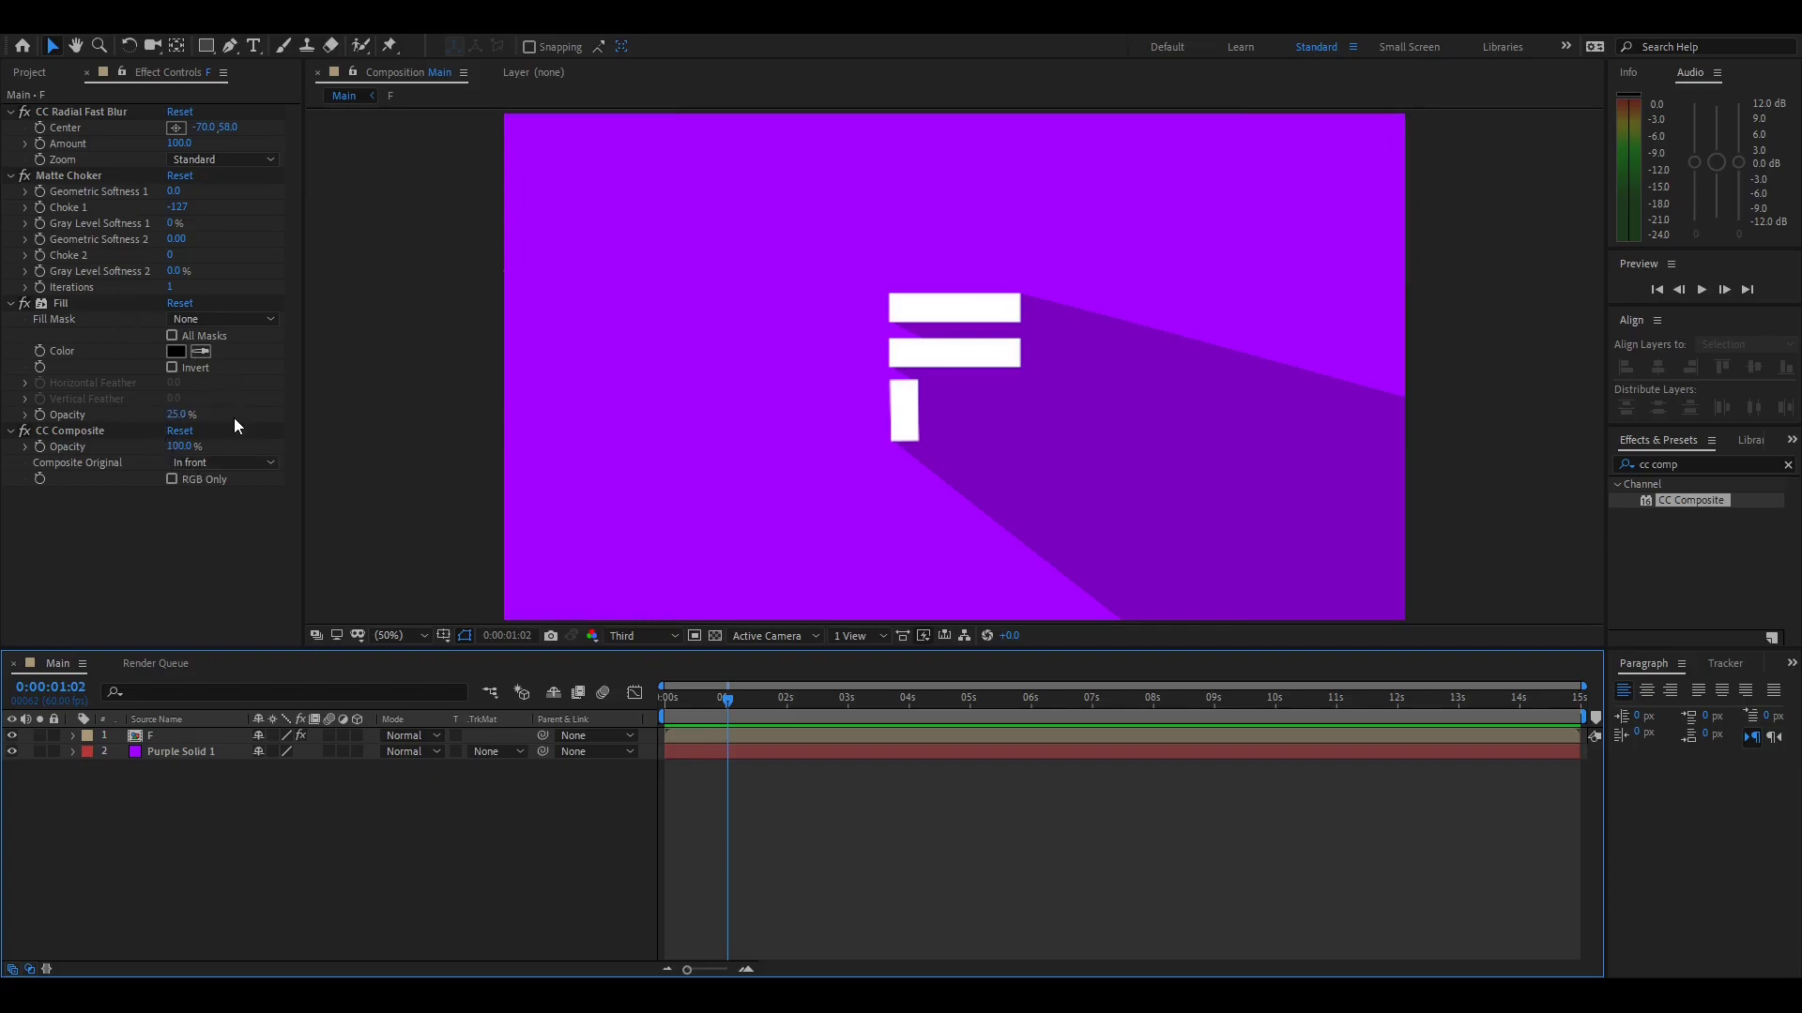
mouse_move(706, 700)
left_mouse_down()
mouse_move(722, 696)
mouse_move(709, 709)
left_mouse_up()
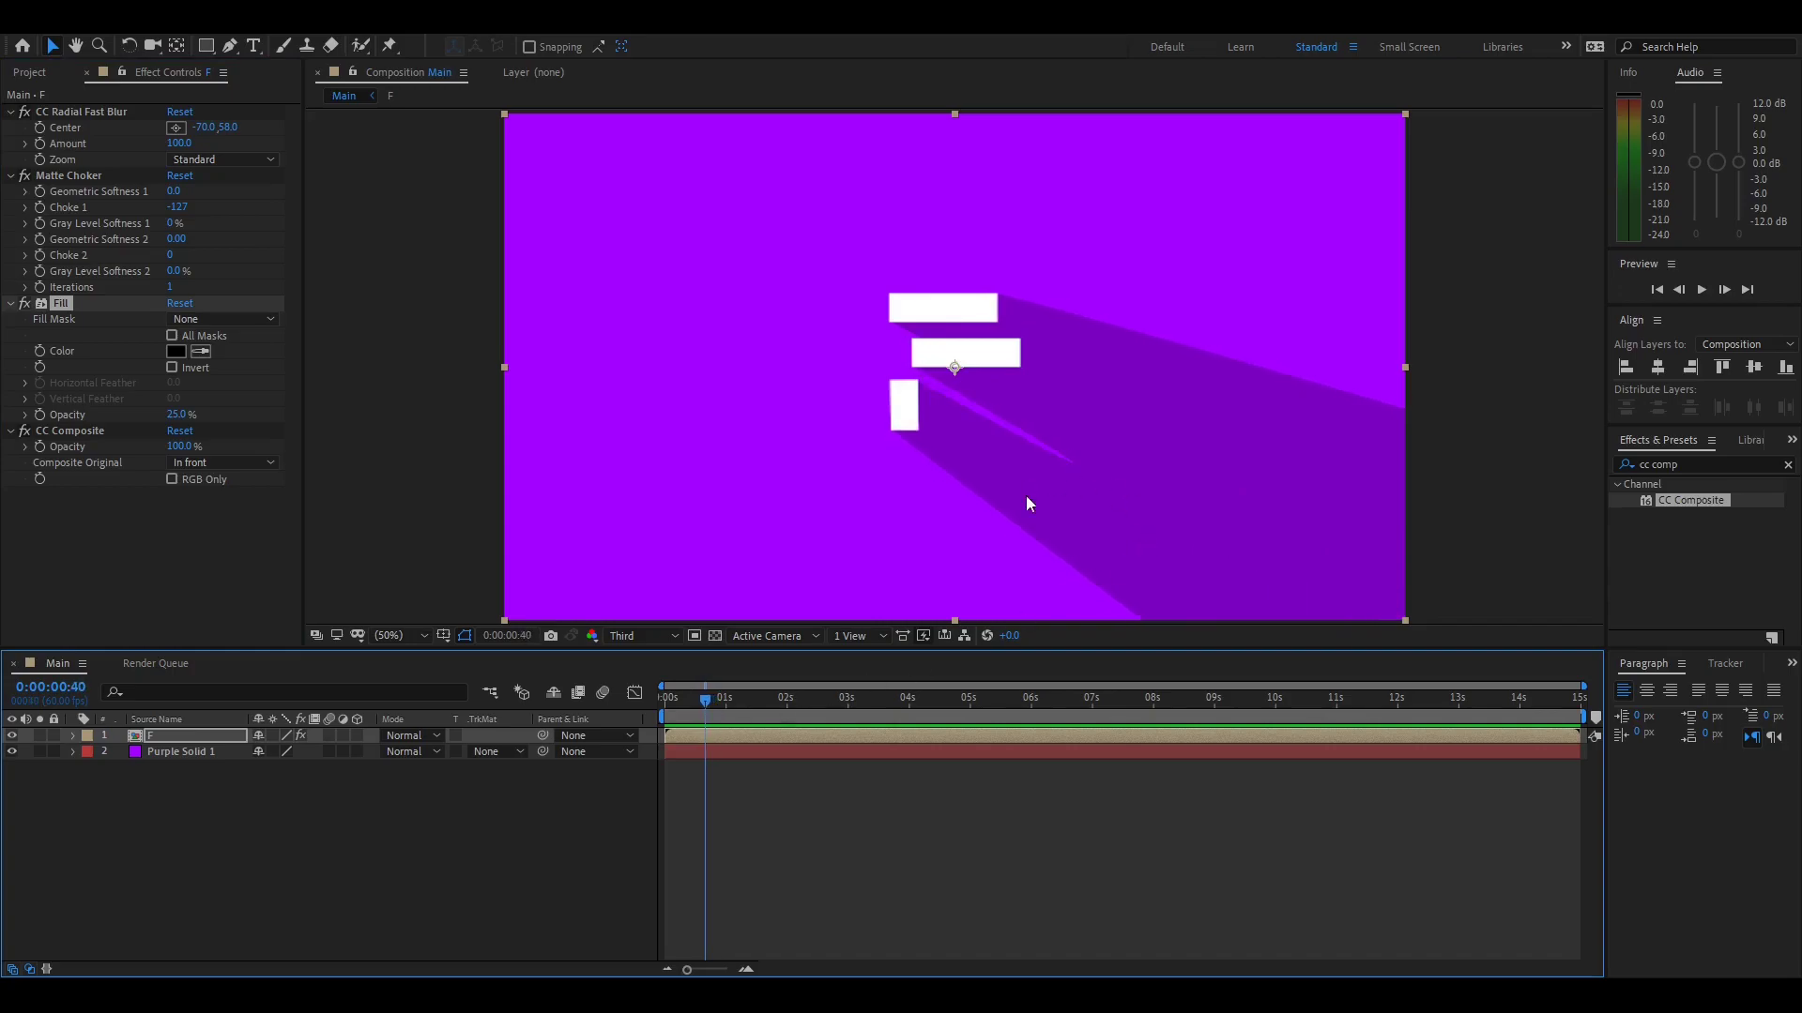
left_click(83, 417)
left_click(177, 414)
type("0")
key("Return")
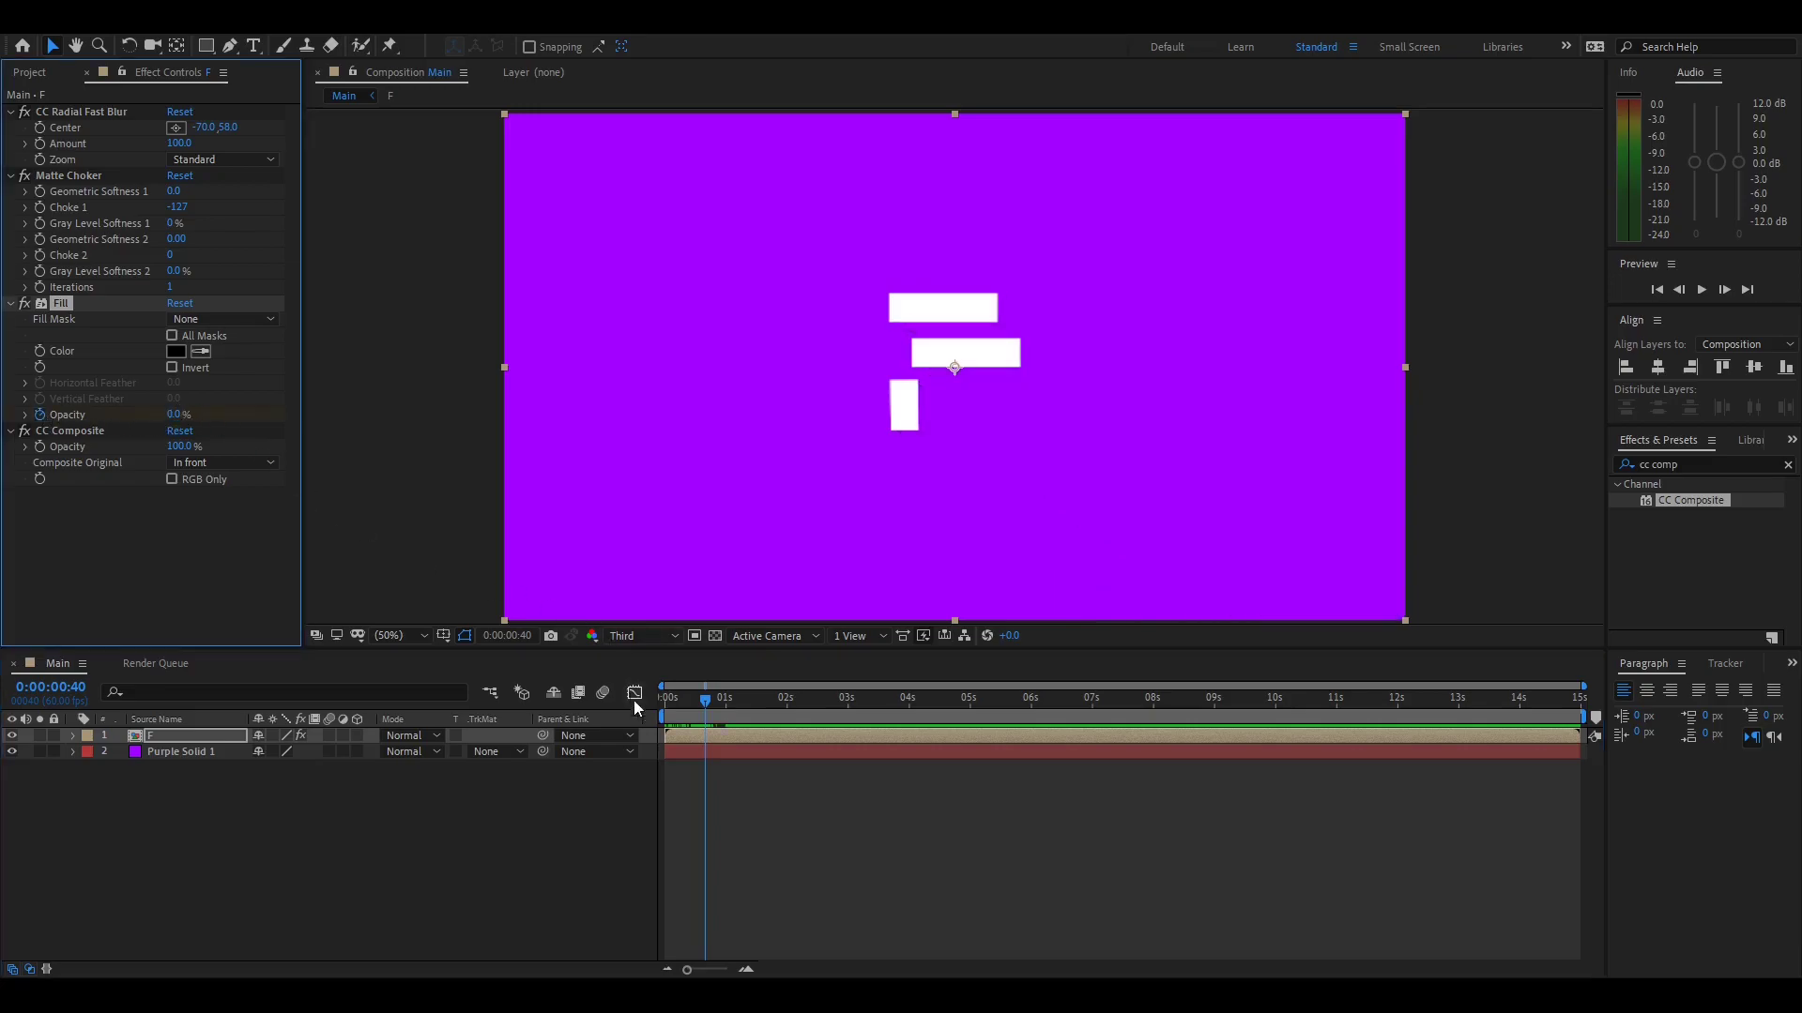
Add a second Fill opacity keyframe of 25% at 0:00:01:08
left_click_drag(709, 710, 734, 711)
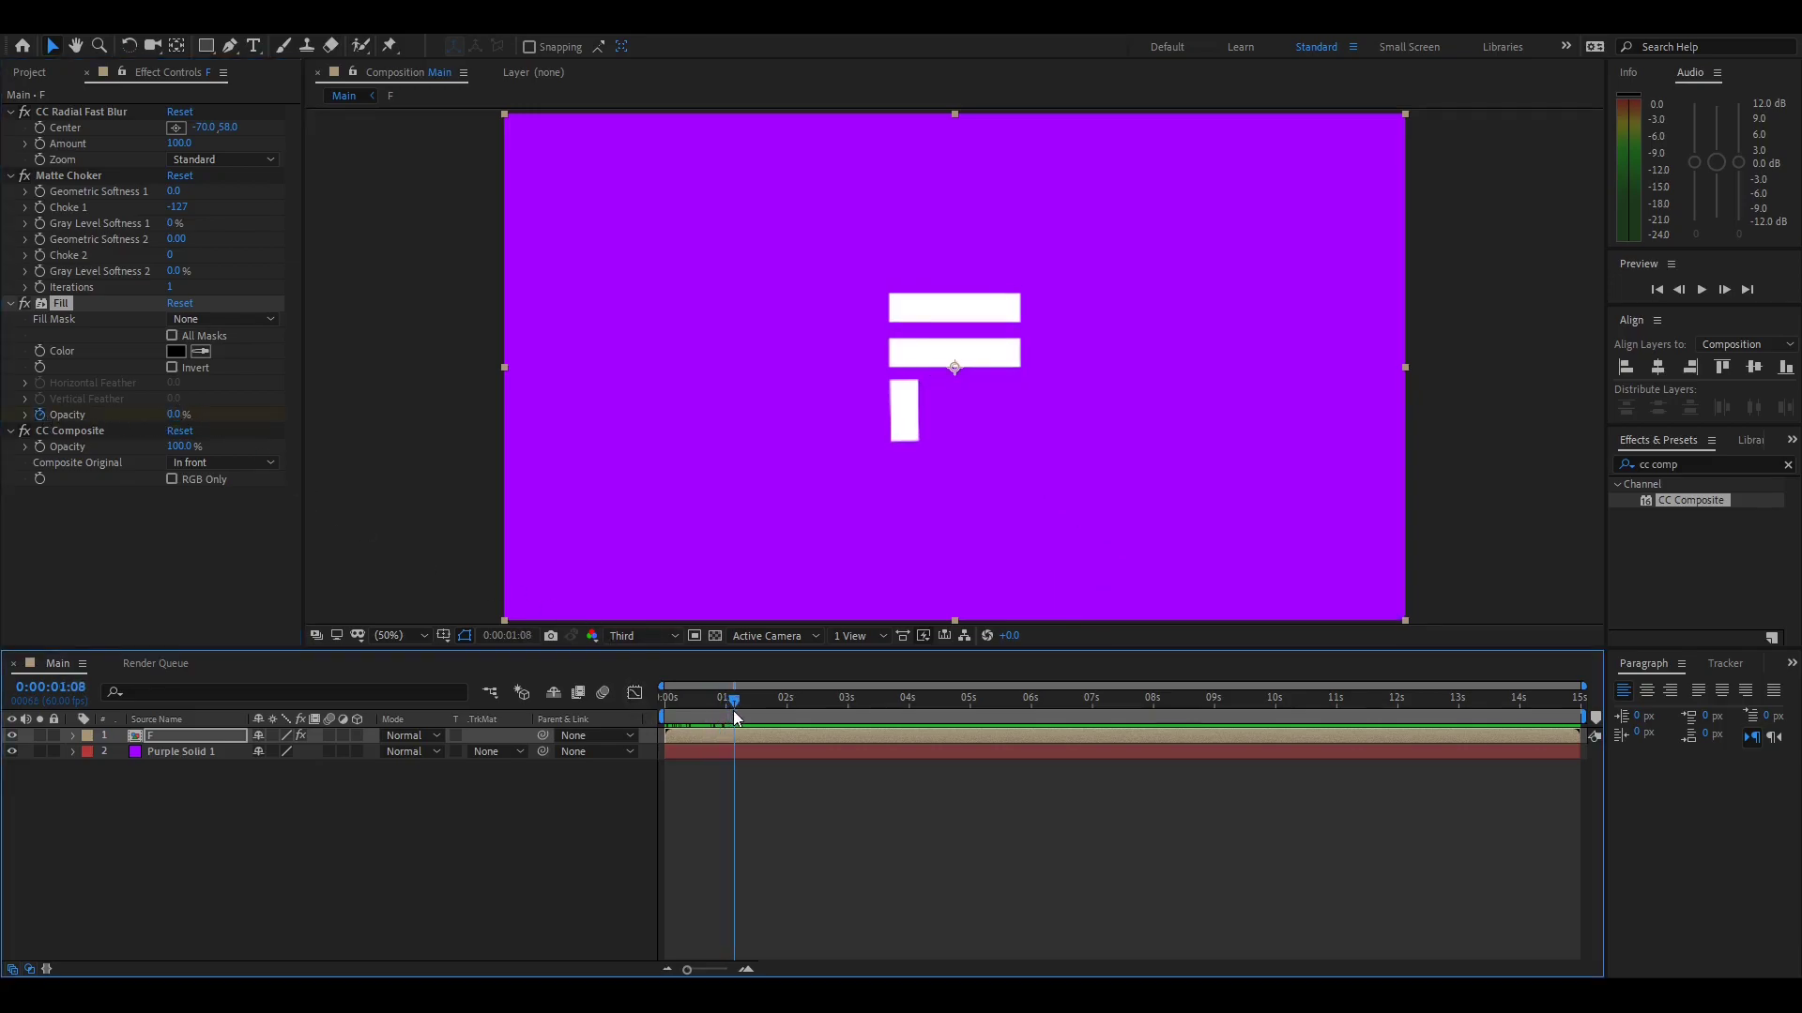
left_click(176, 415)
type("25")
key("Return")
Preview the shadow fade from near the start and check the F layer's Fill opacity keyframes
left_click_drag(734, 700, 672, 704)
key("space")
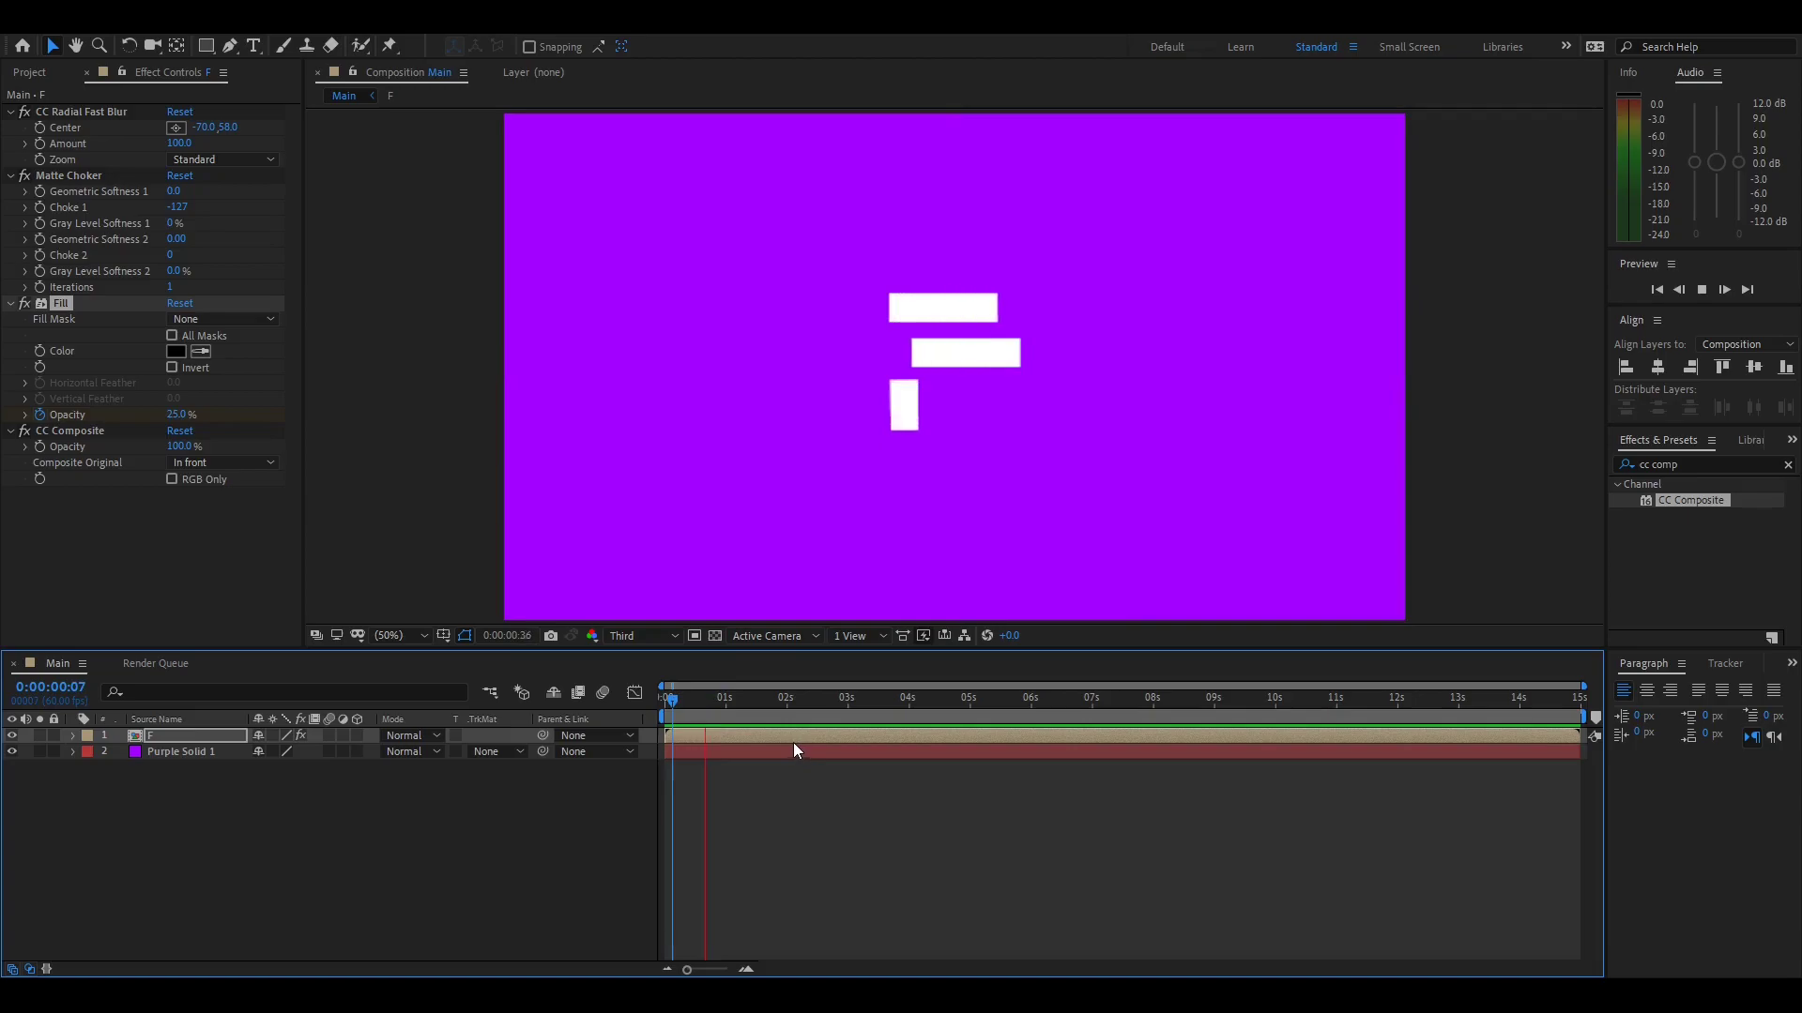
key("space")
key("u")
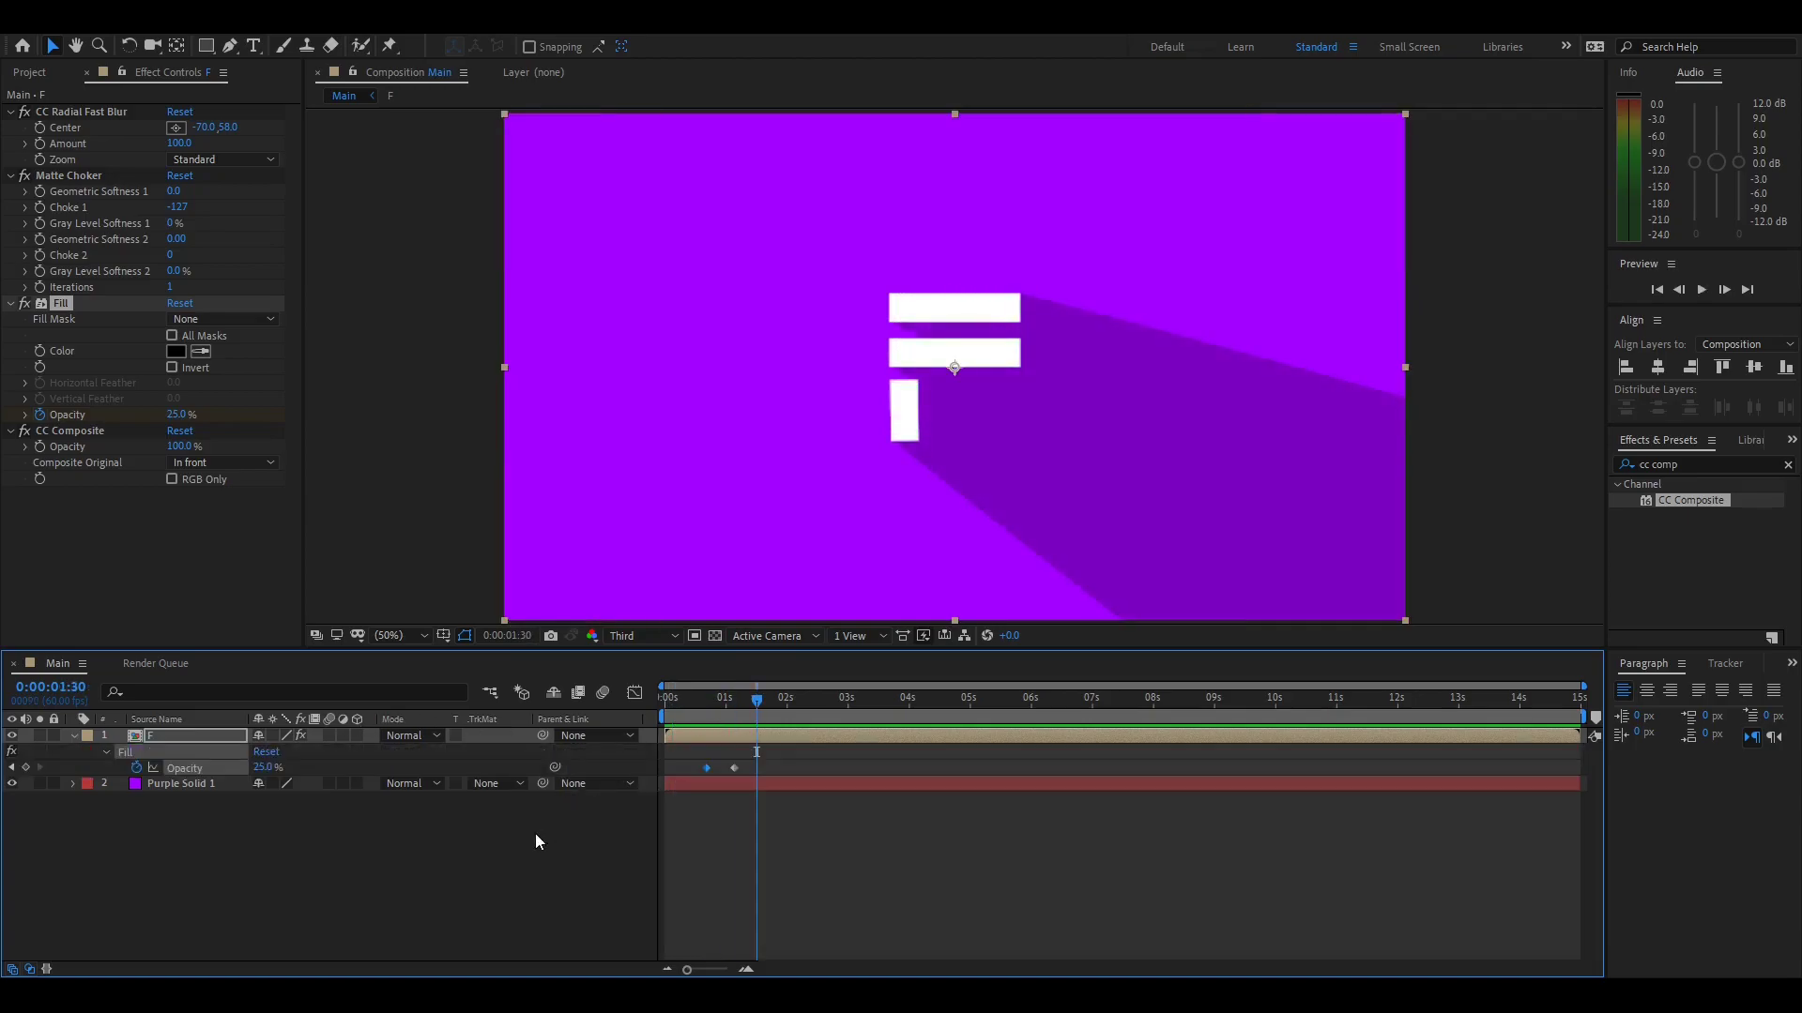
left_click(74, 735)
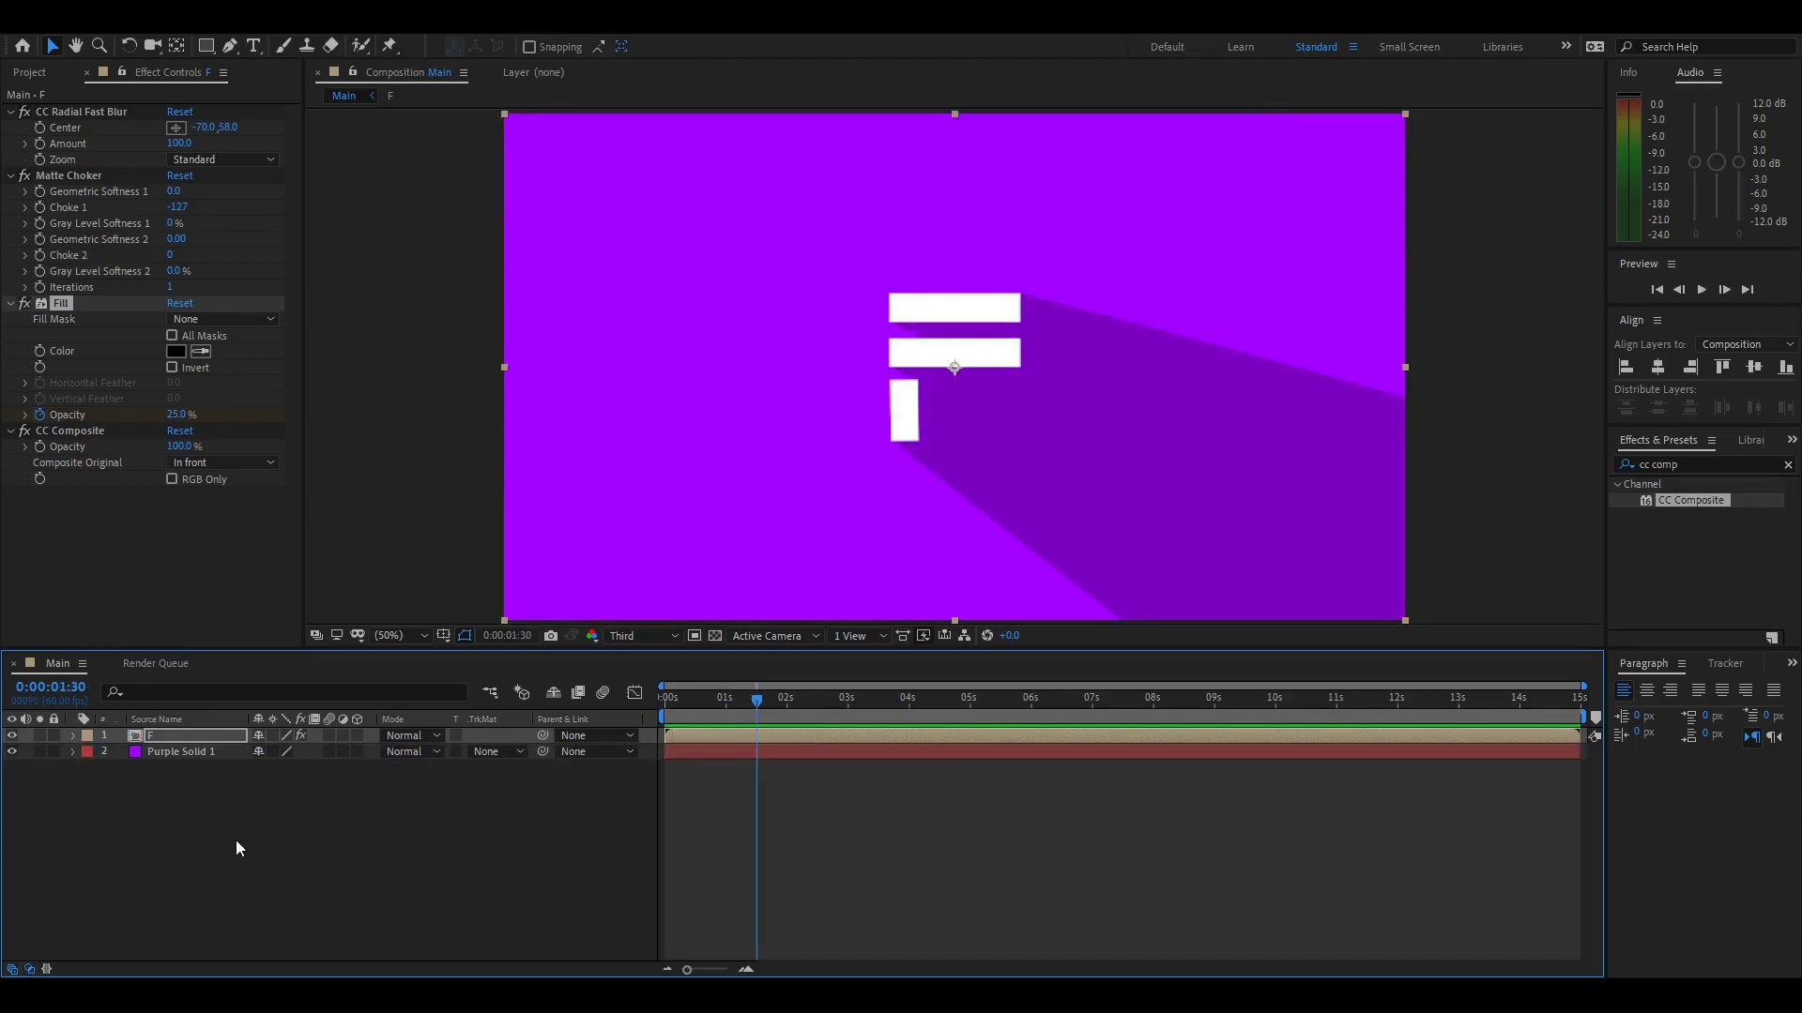
left_click(854, 792)
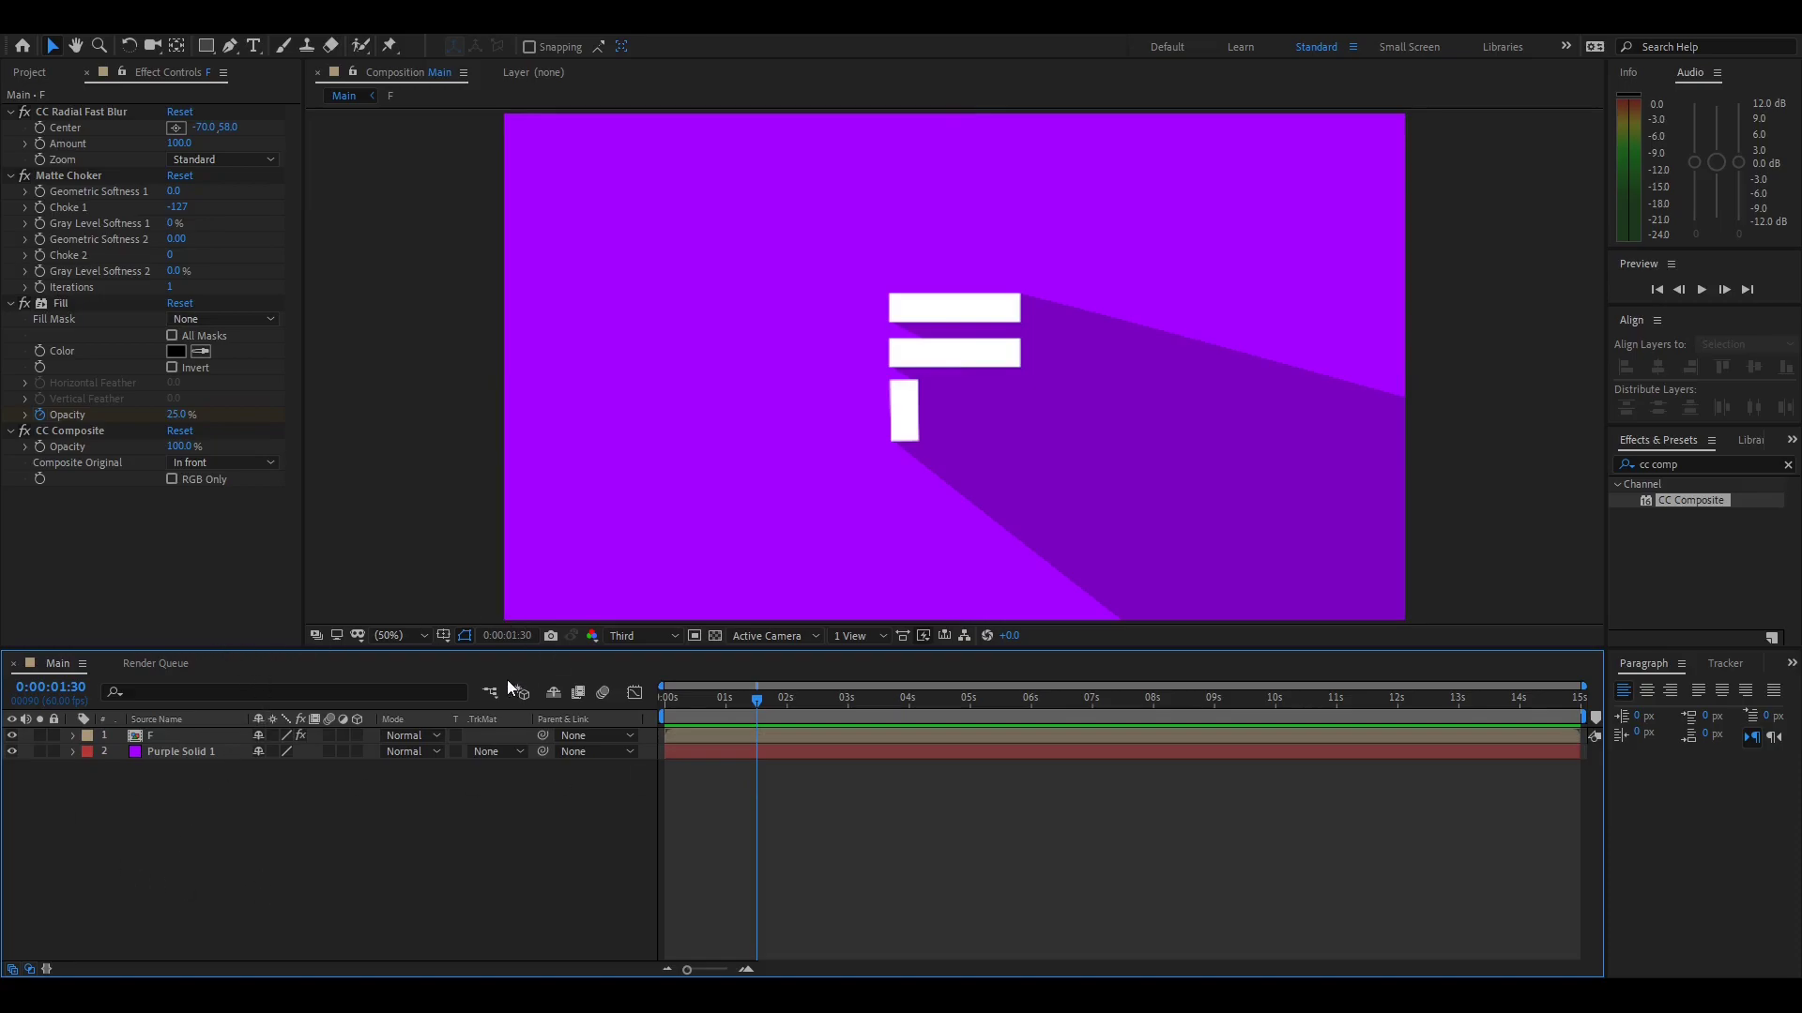
Create a full-frame green solid above the F layer and apply the CC Light Wipe effect to it
key("ctrl+s")
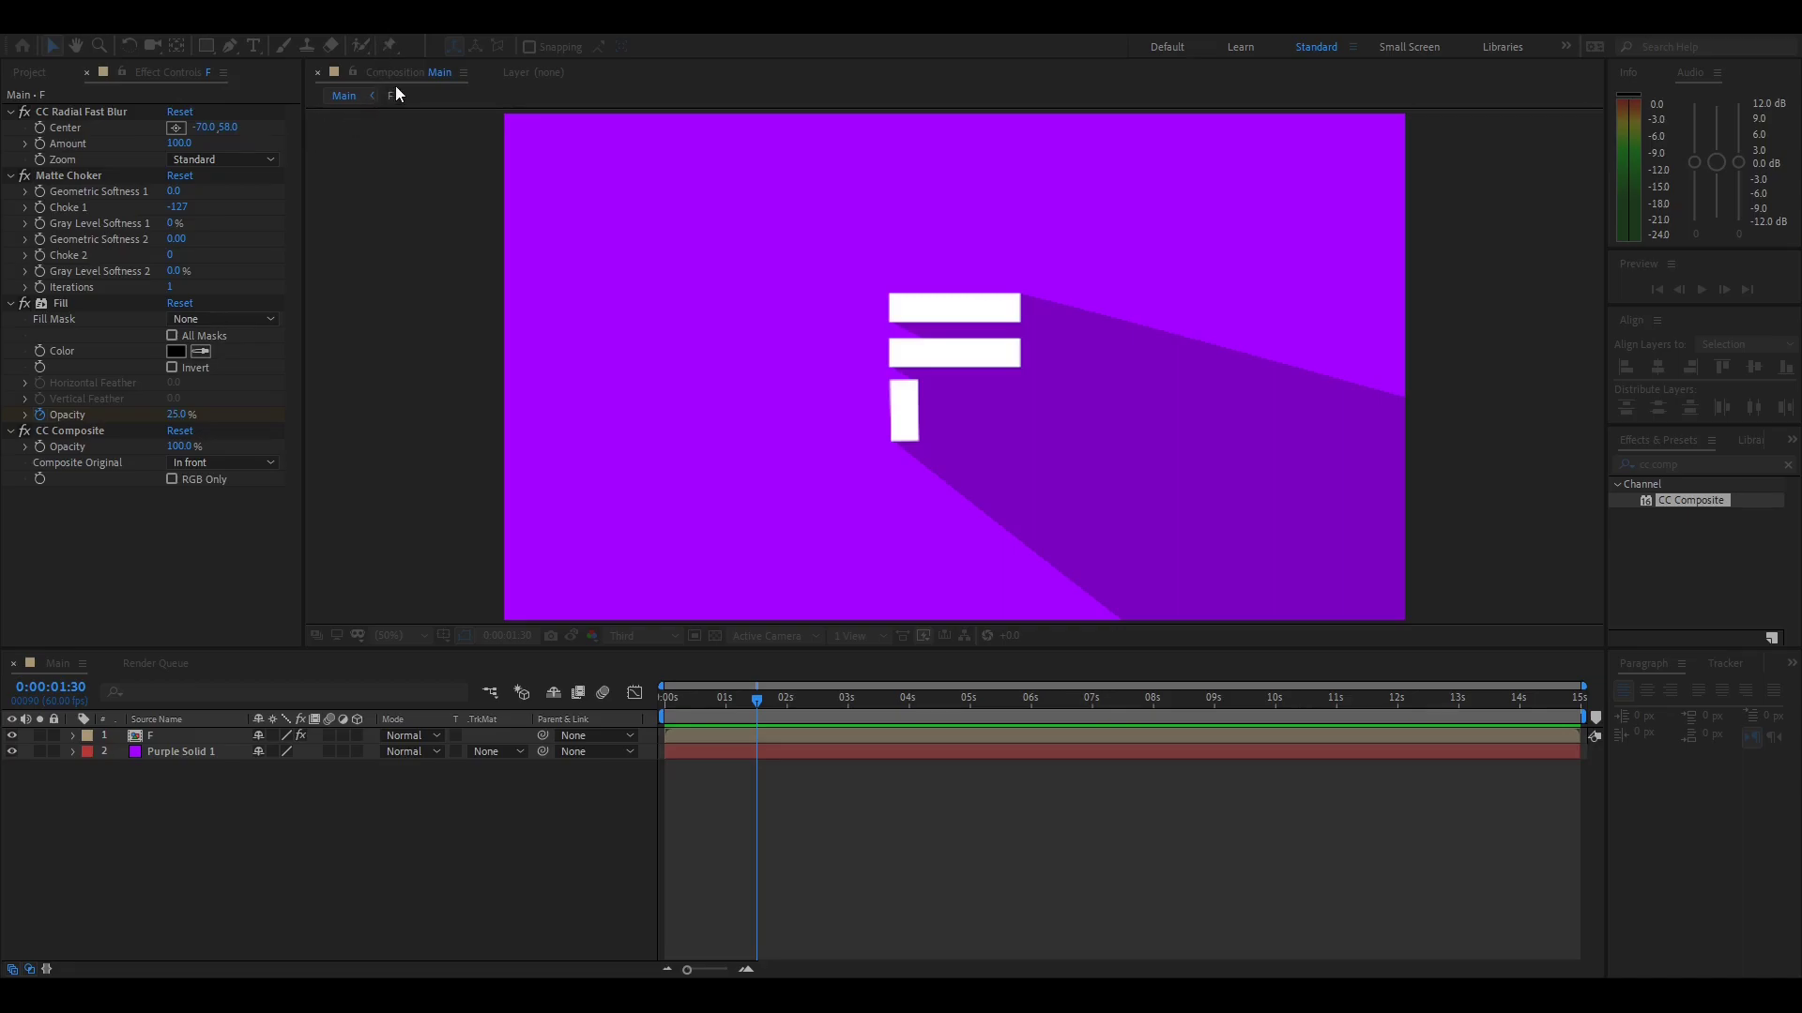
key("Return")
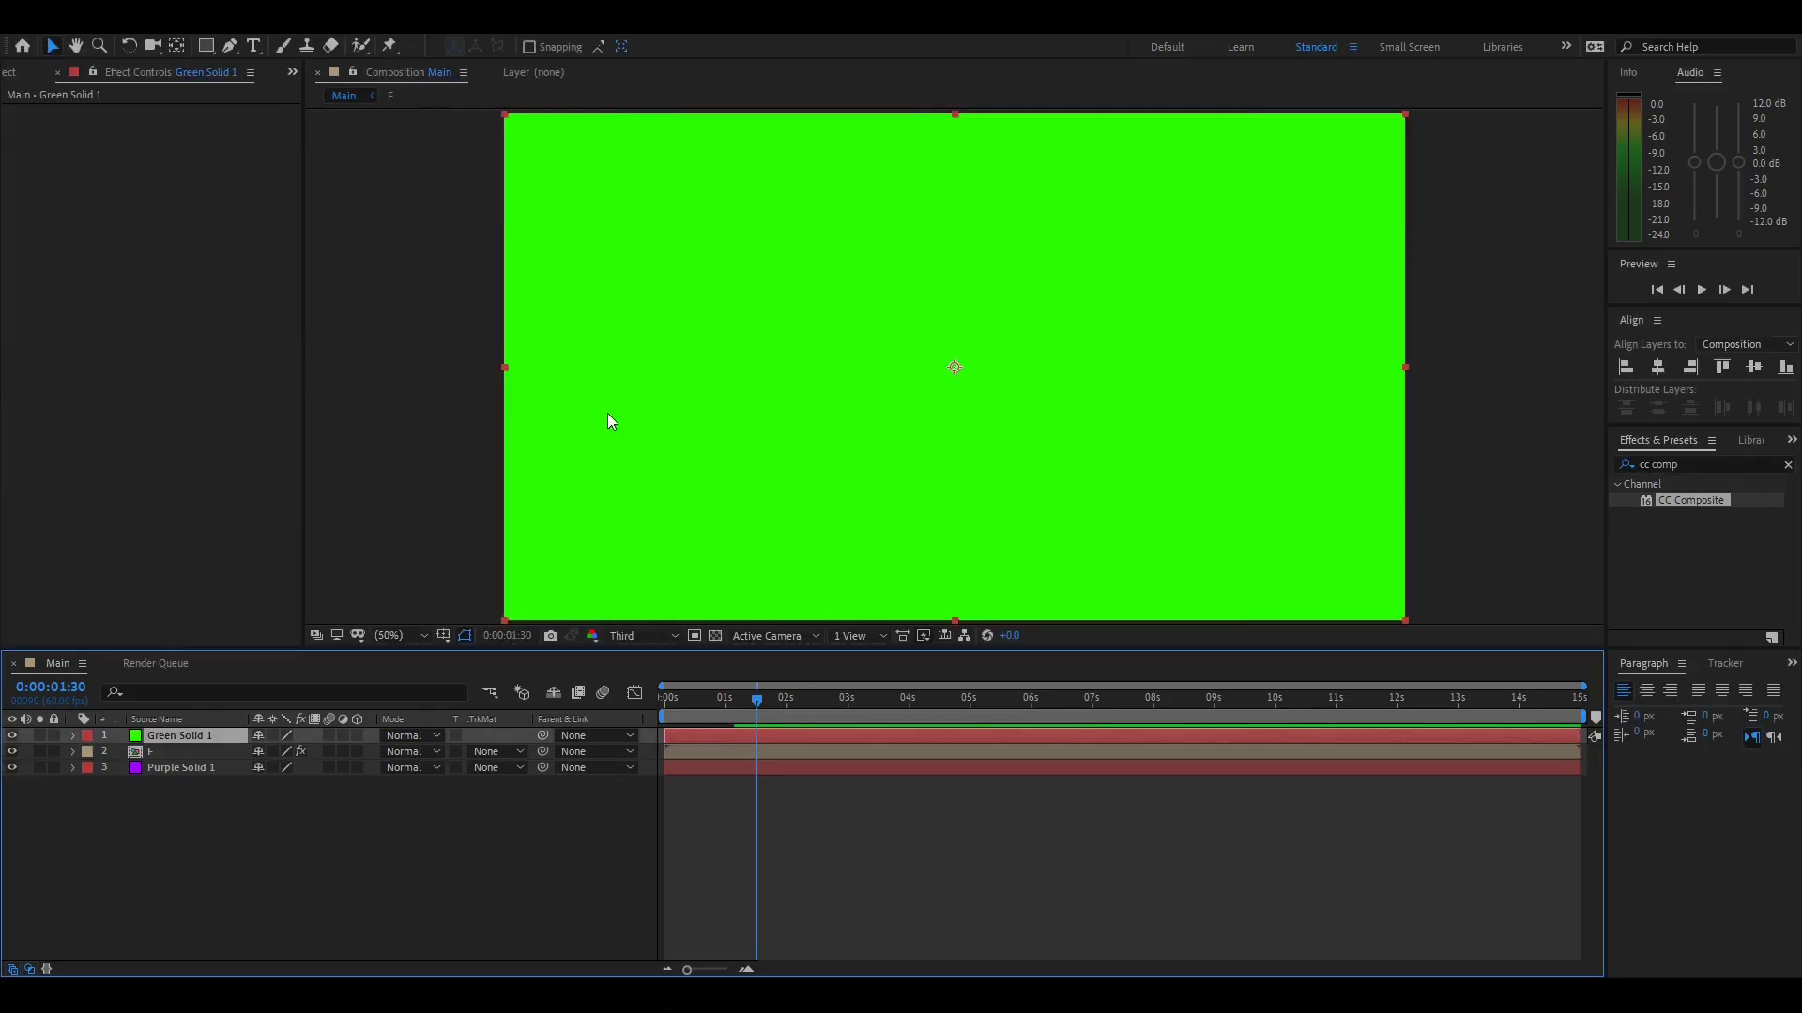
left_click(1685, 461)
key("ctrl+a")
key("BackSpace")
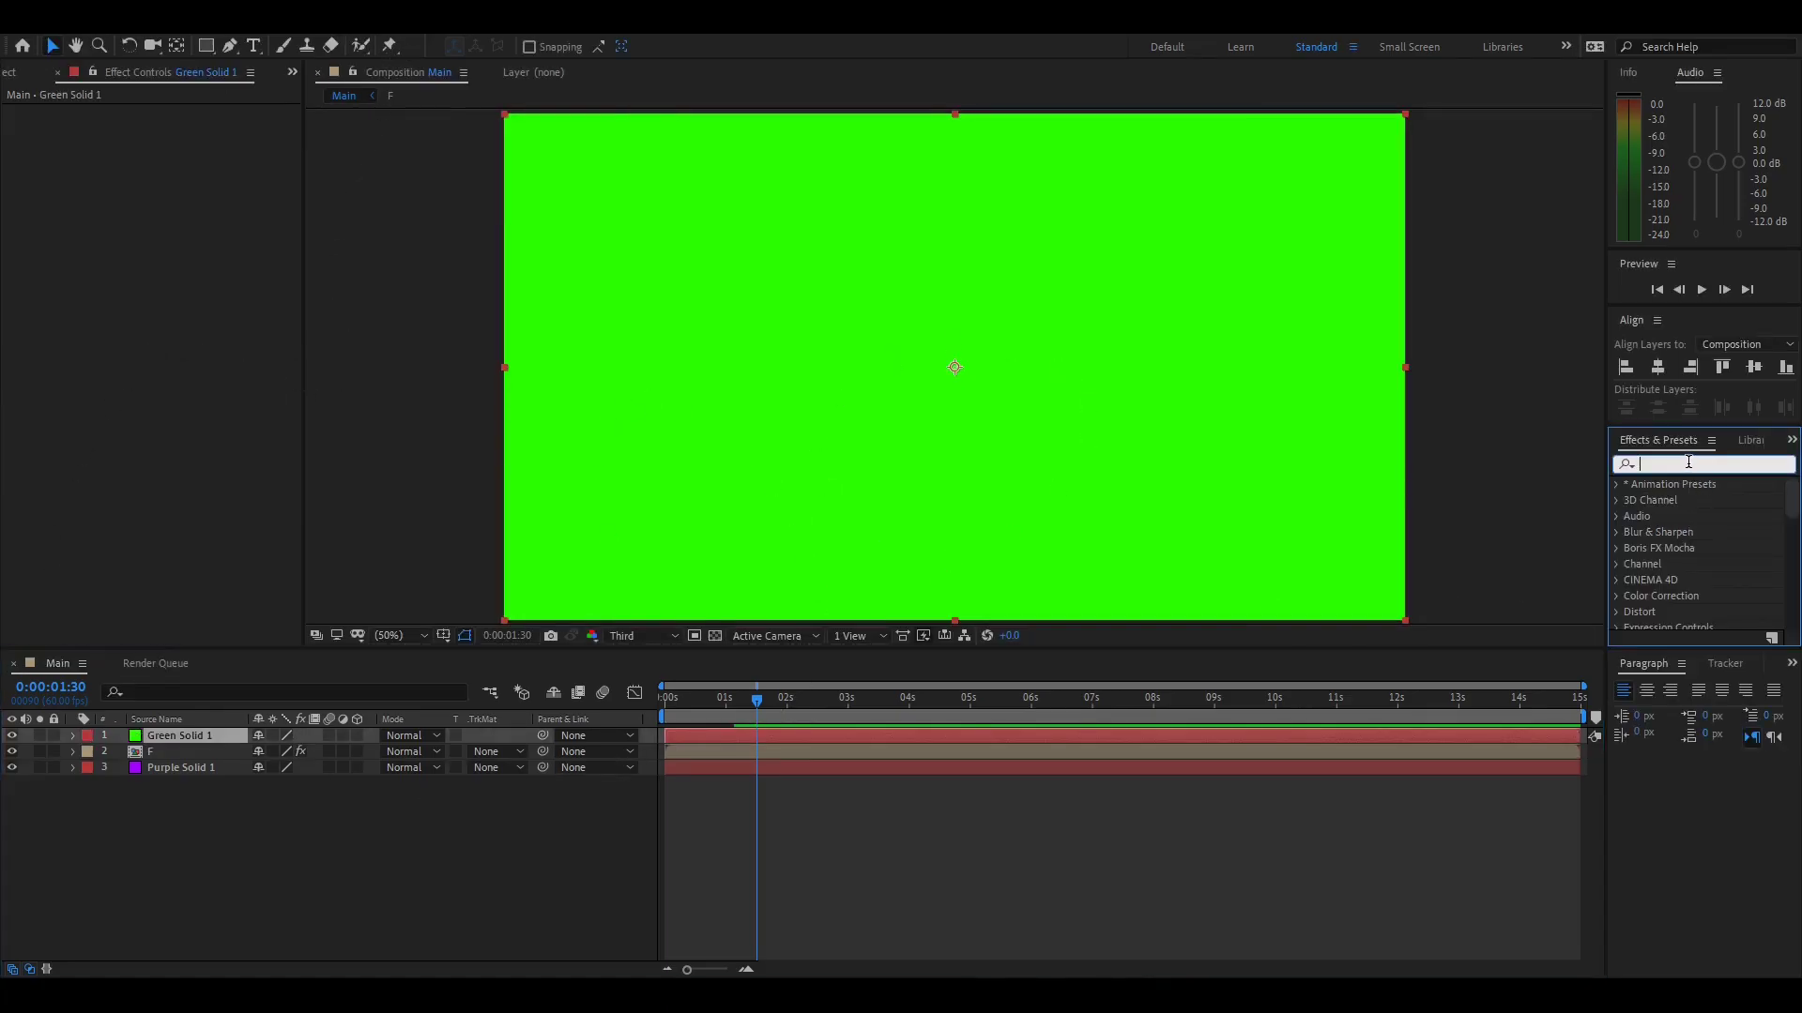
type("cc light wipe")
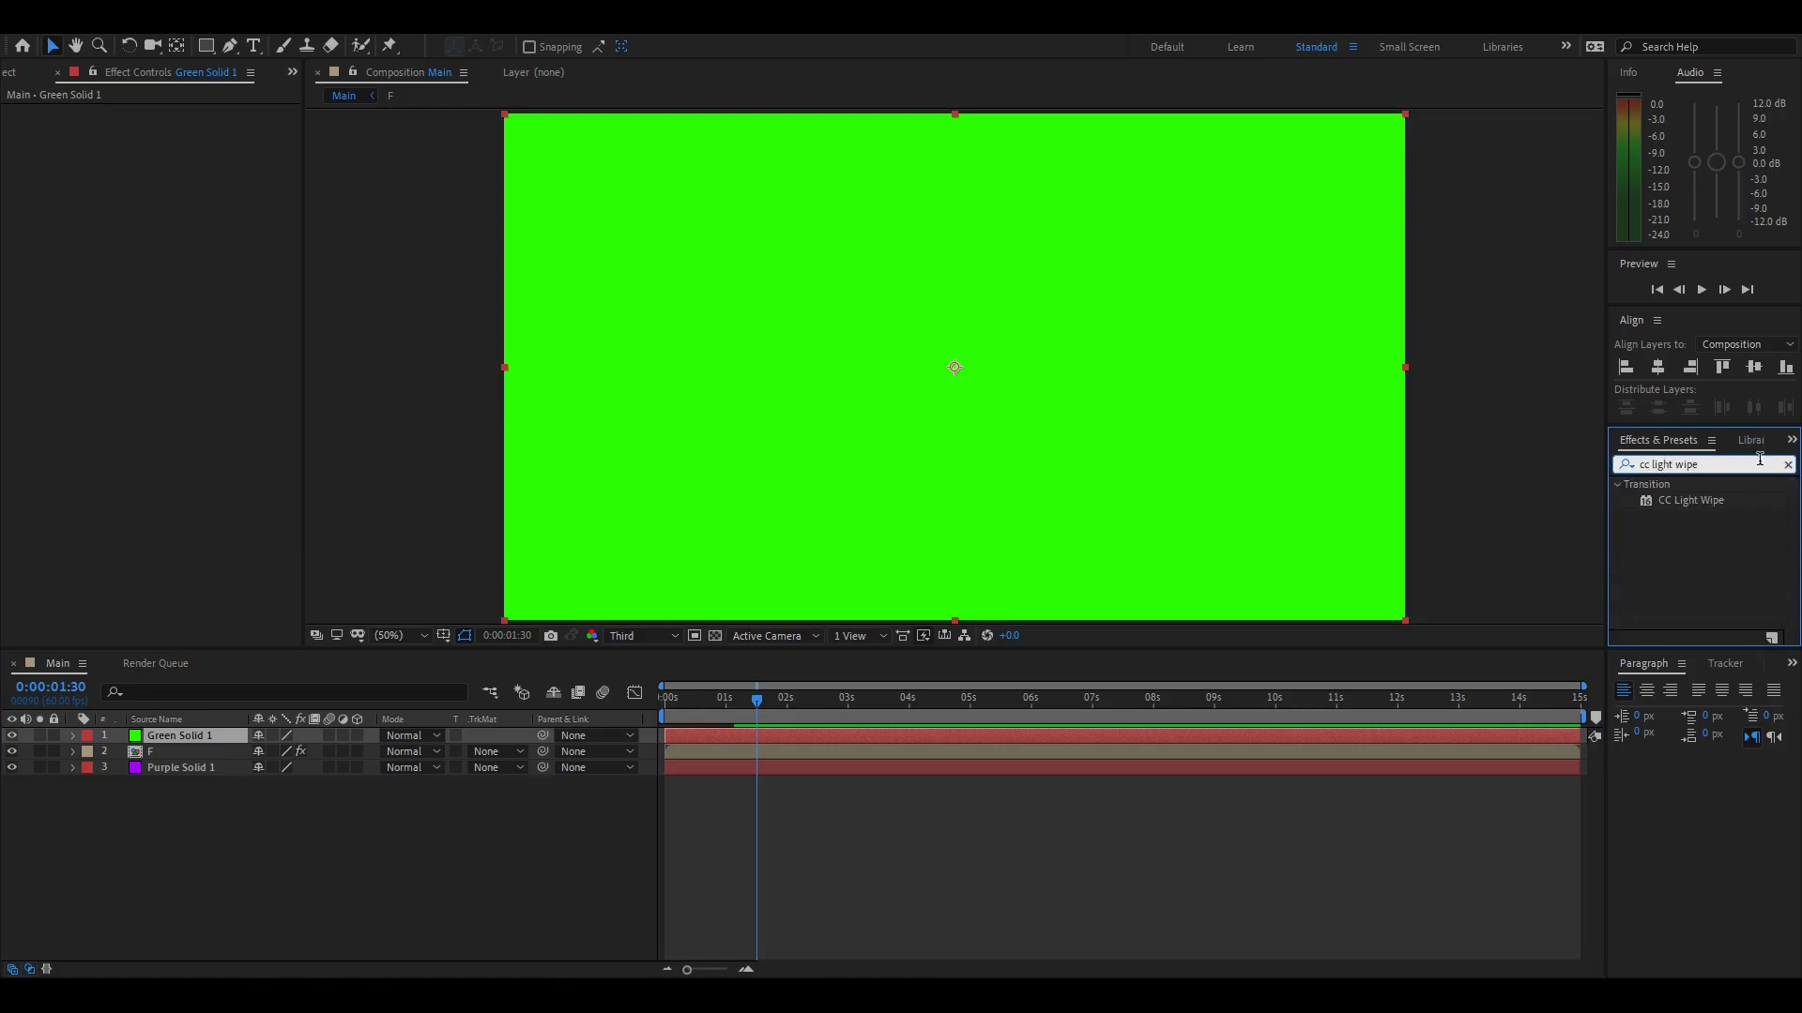
double_click(1689, 500)
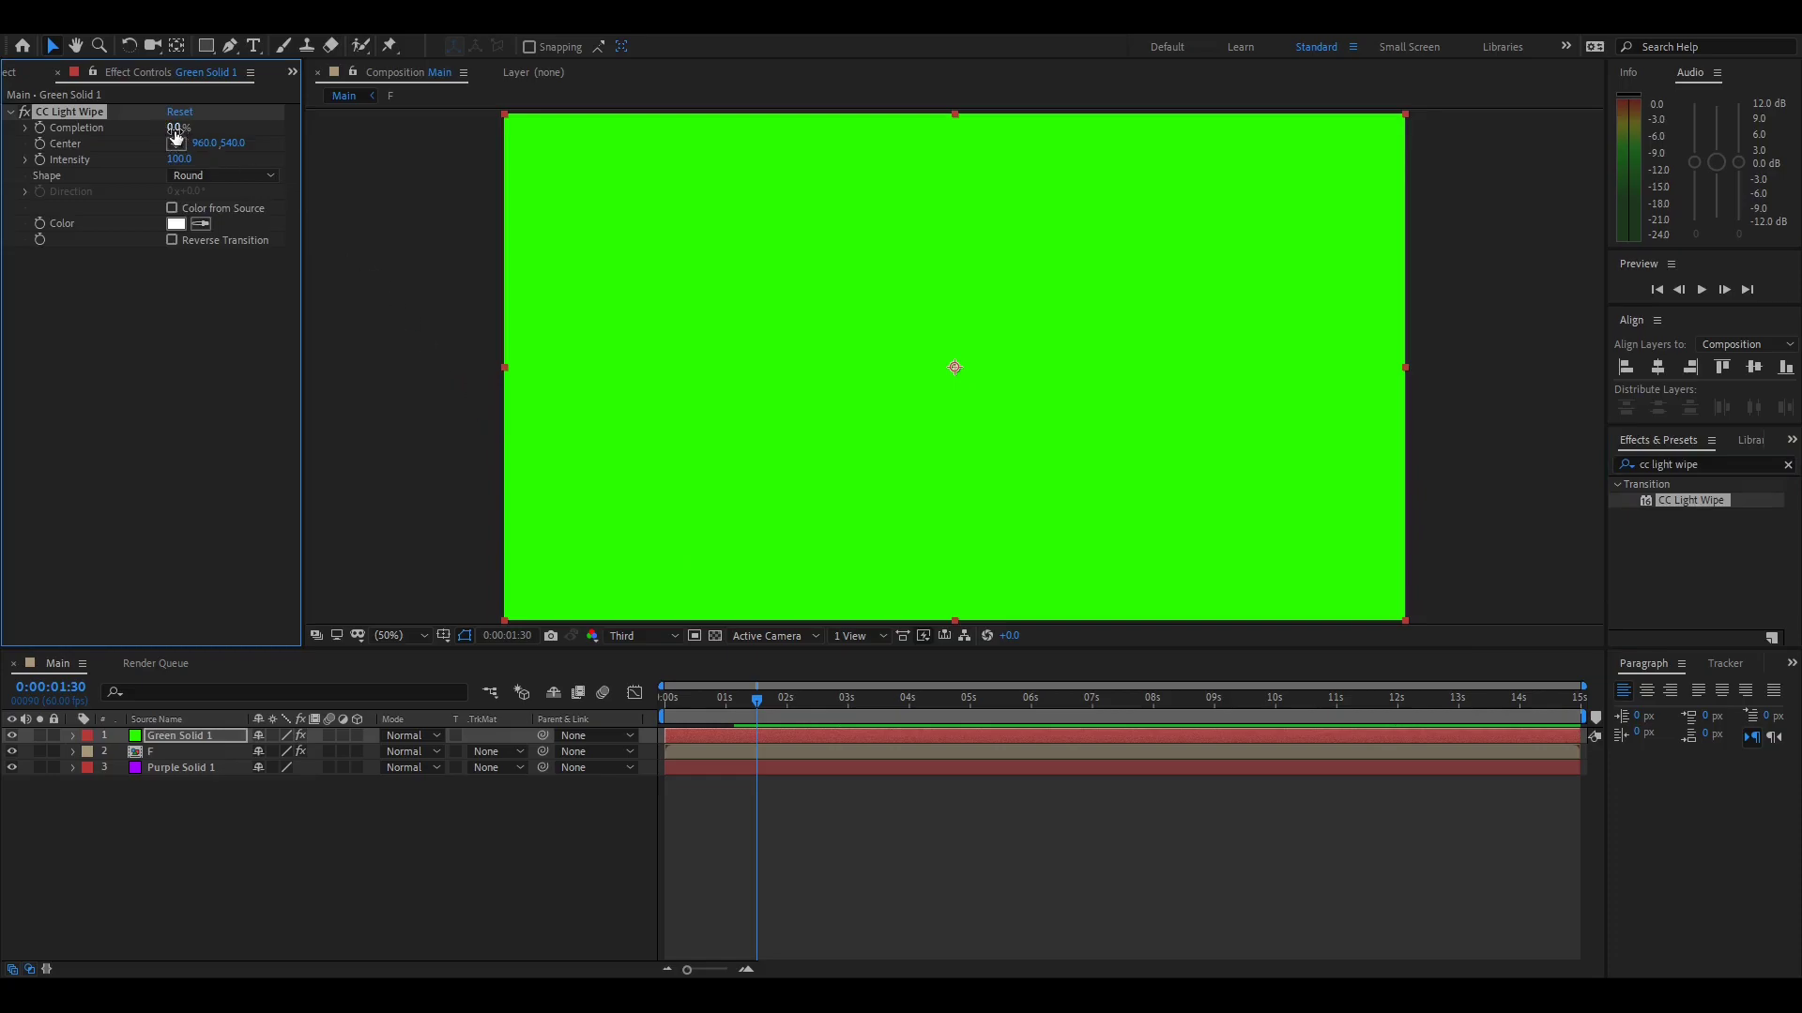
From the composition start, test the CC Light Wipe completion at 34% and lower the effect's intensity to 0
left_click(725, 701)
left_click_drag(714, 709, 602, 715)
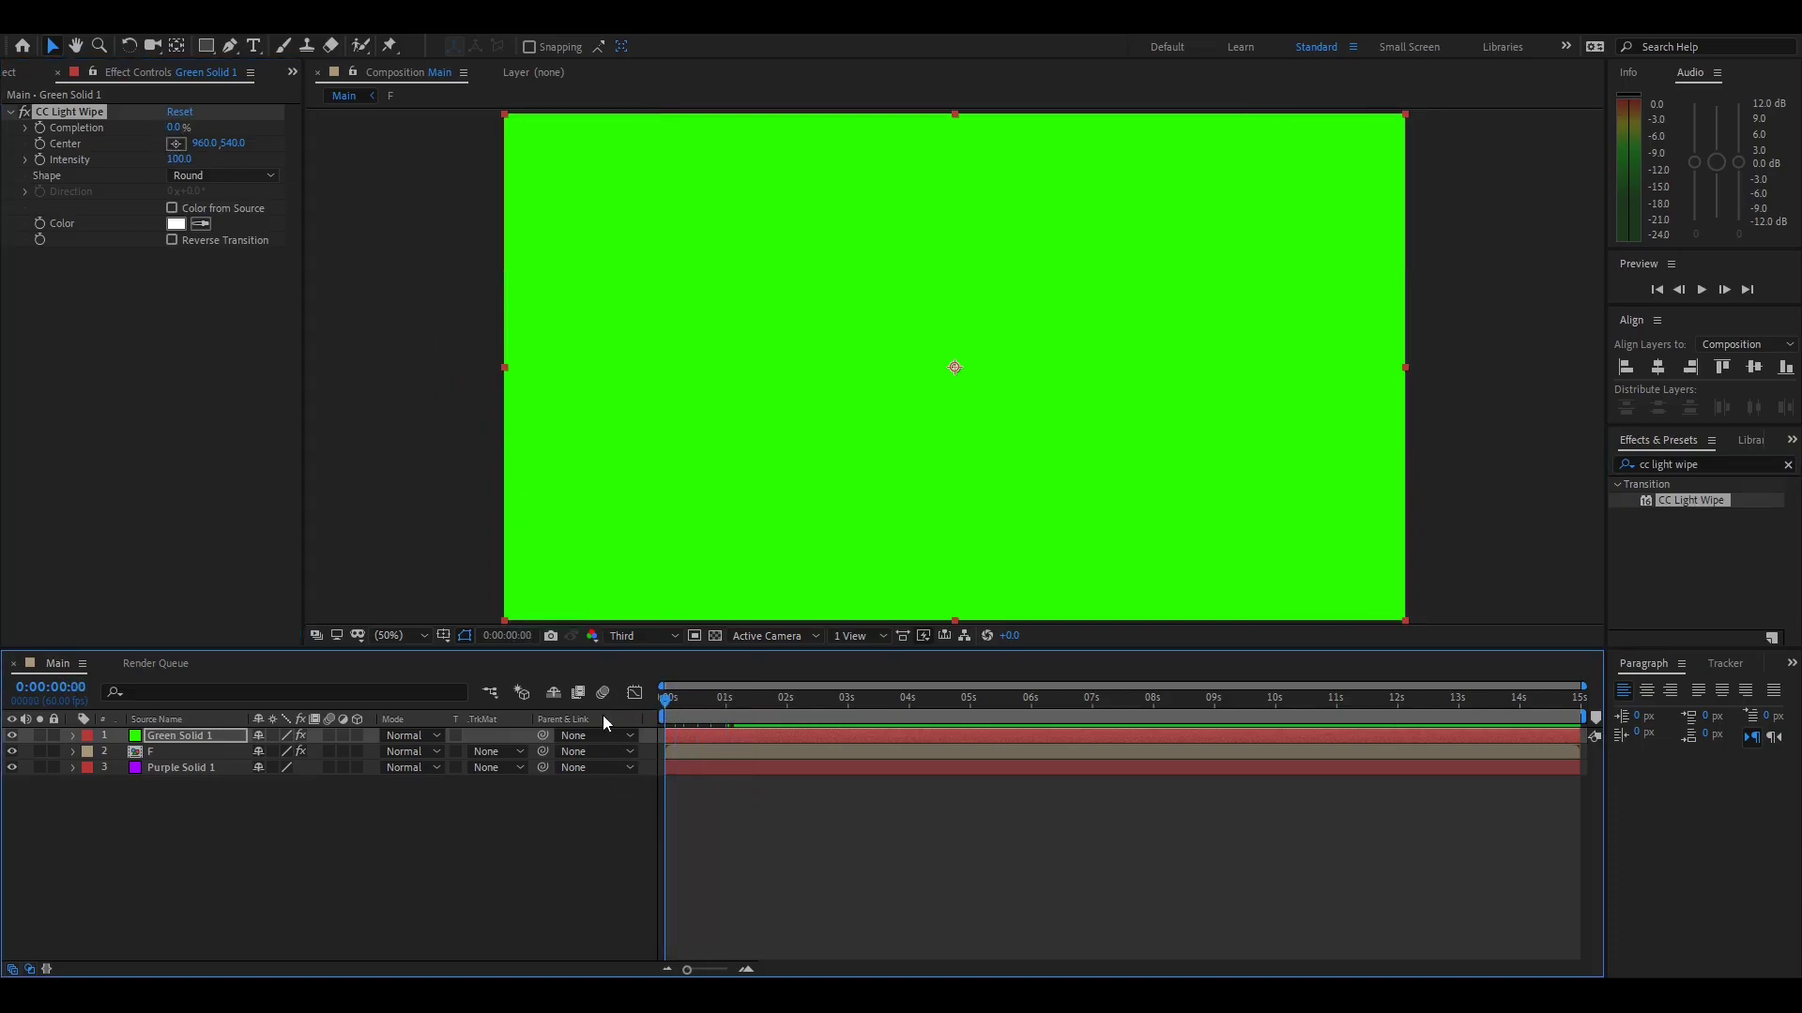
left_click_drag(175, 128, 212, 147)
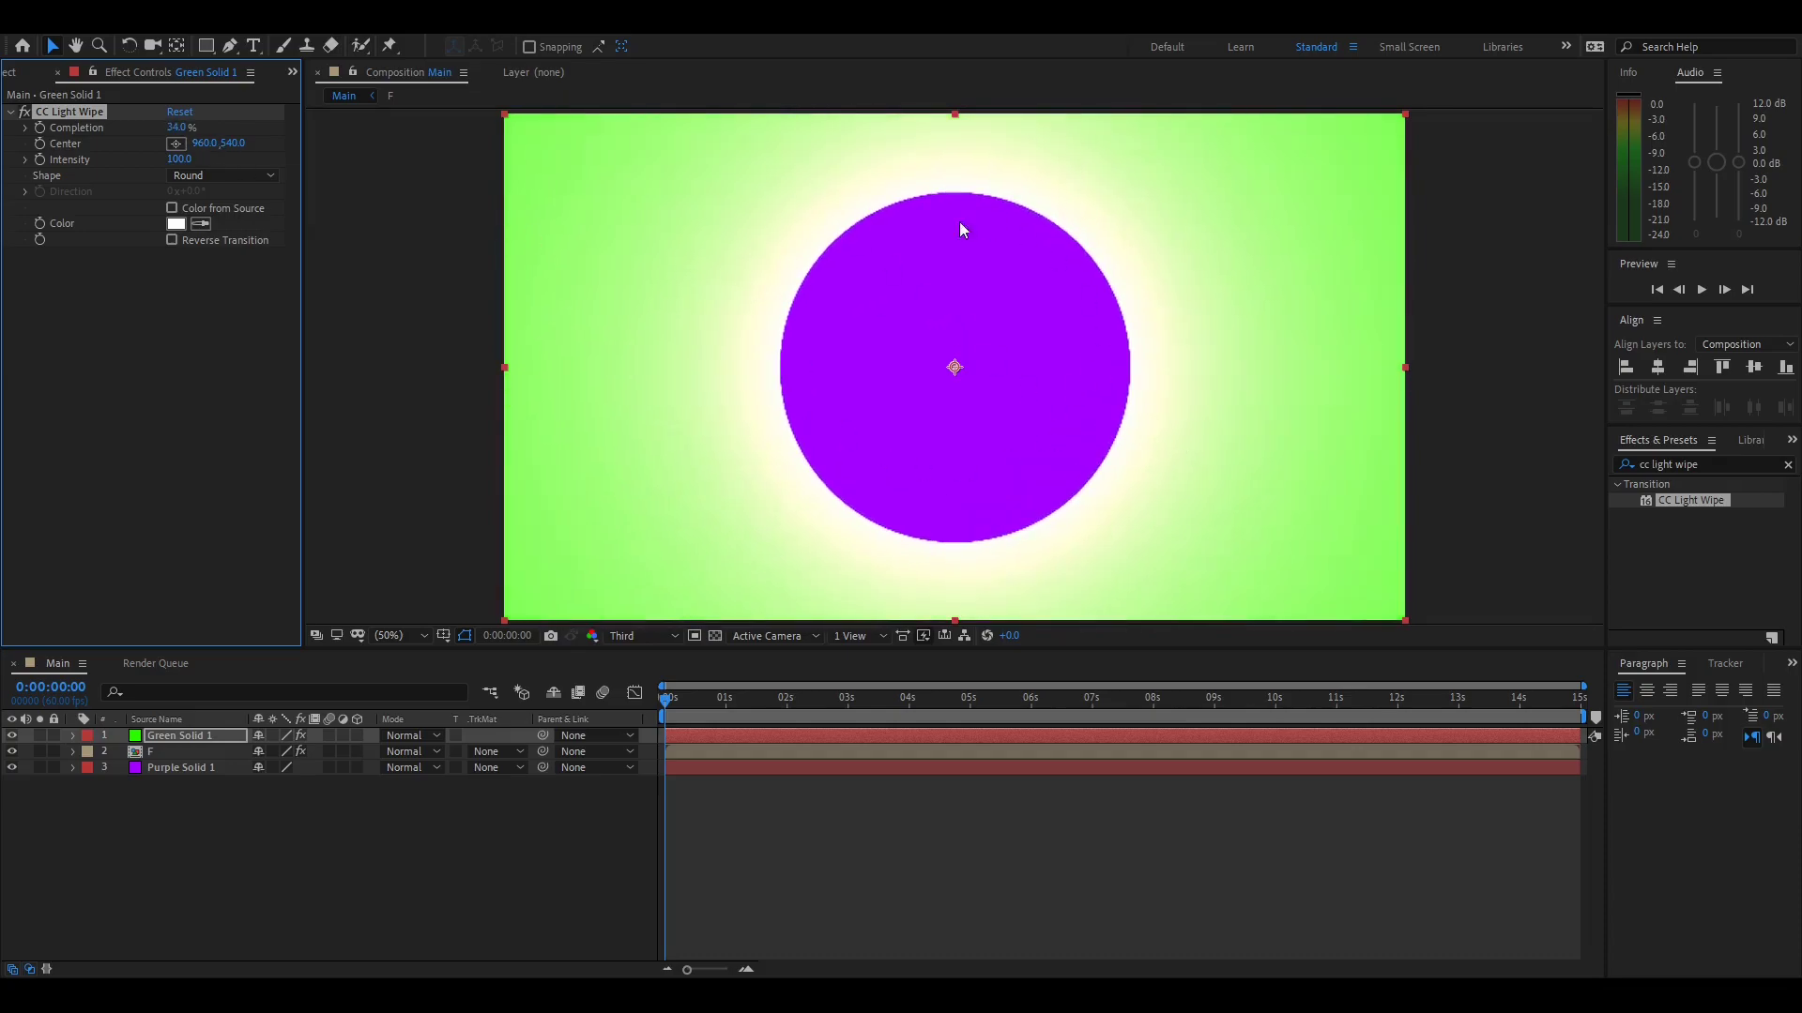
left_click_drag(178, 158, 149, 187)
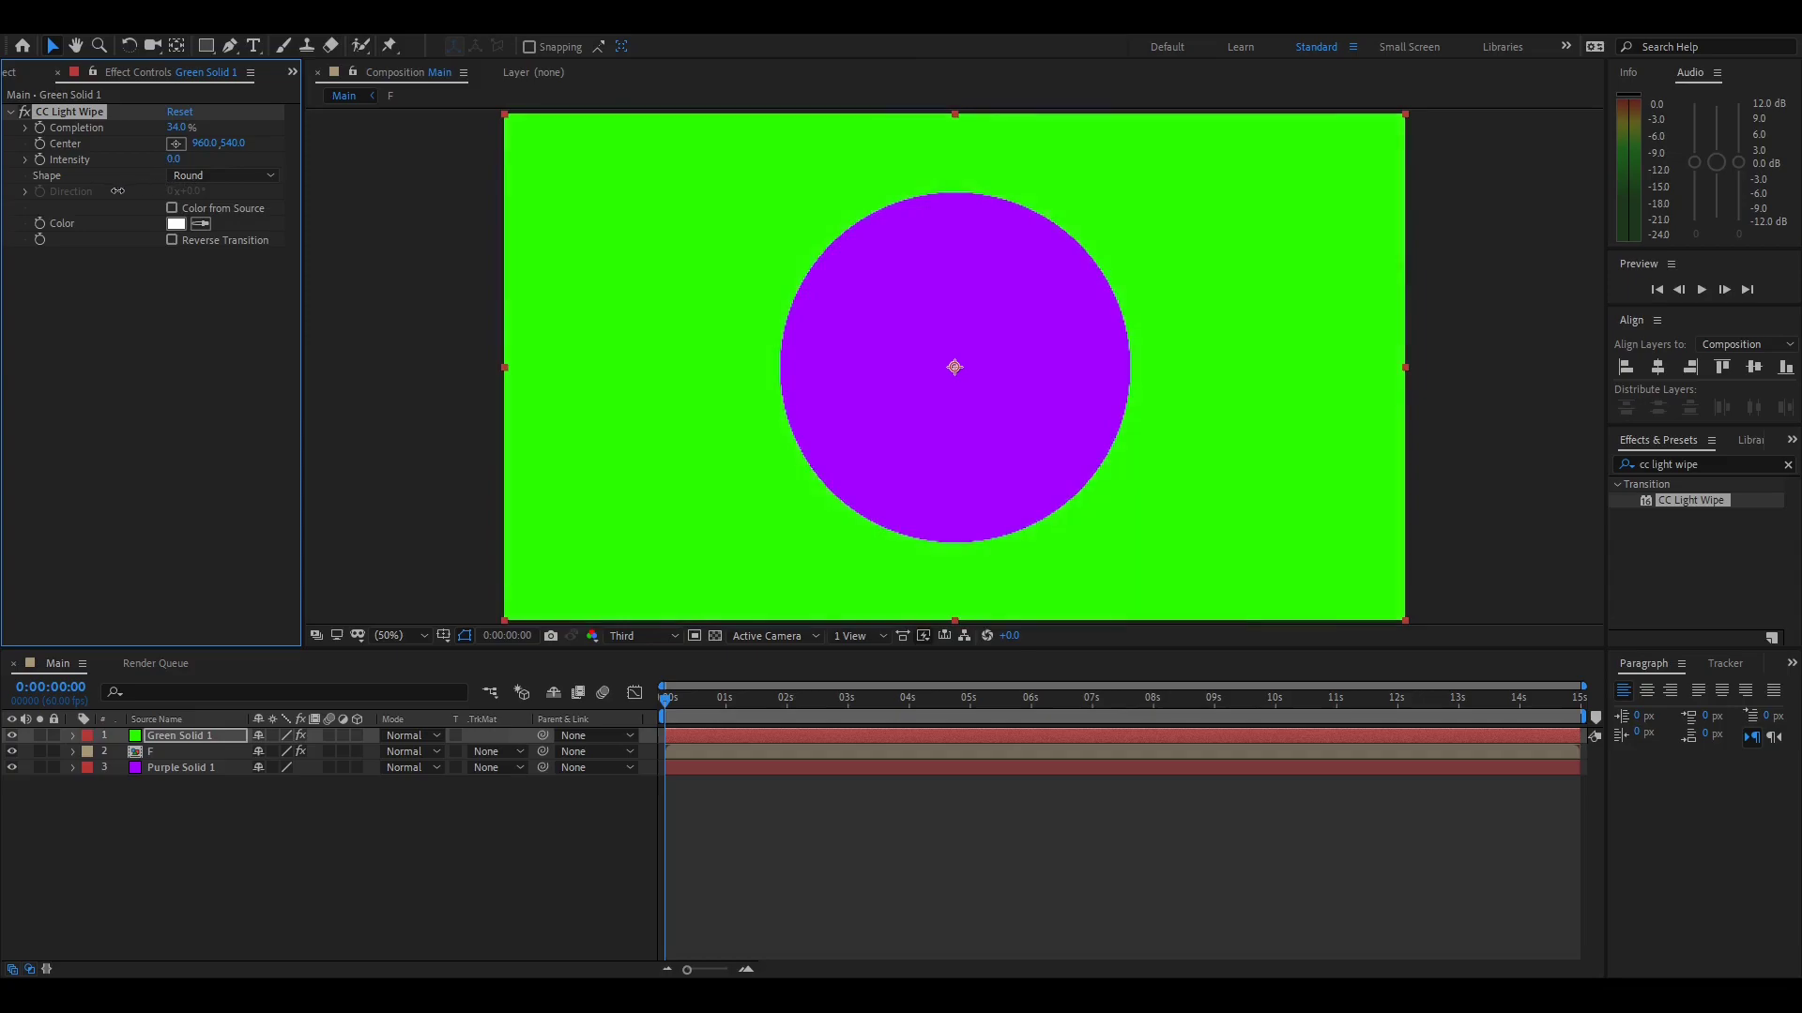
Set the CC Light Wipe completion to 0% and keyframe it at 0:00:00:00
left_click(176, 128)
type("0")
key("Return")
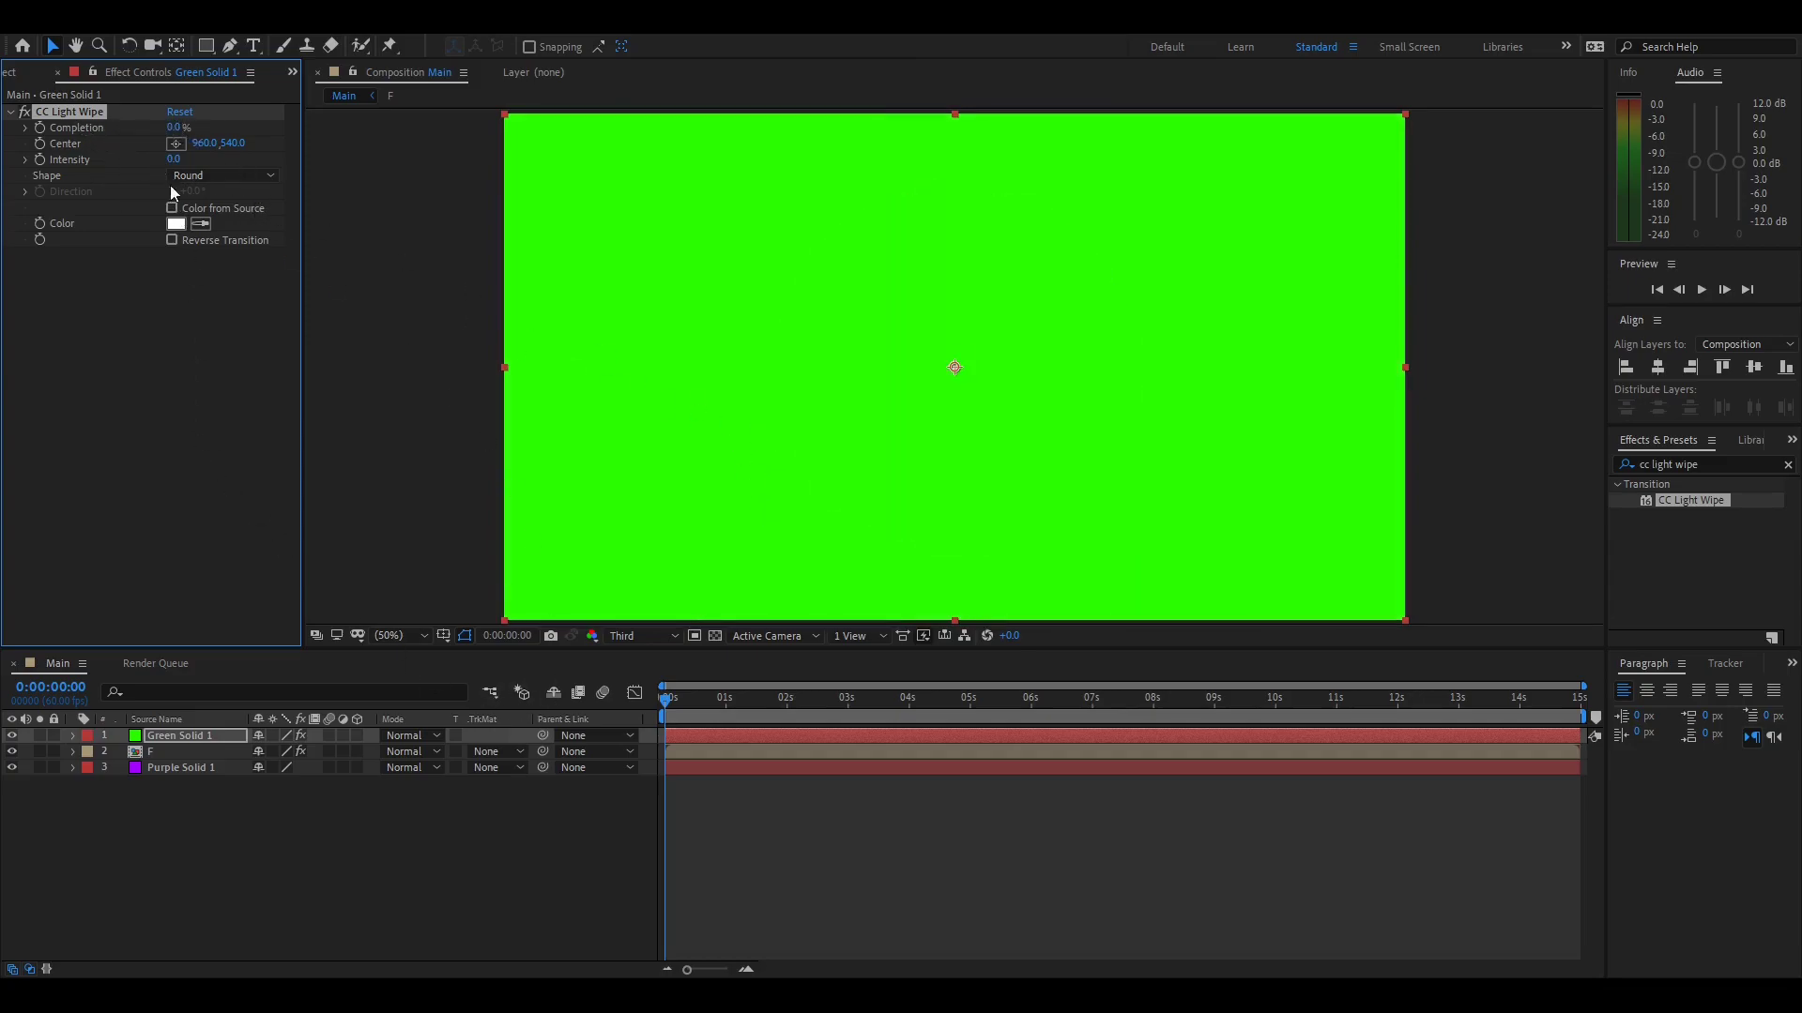
left_click(40, 127)
Keyframe the CC Light Wipe completion at 100% at 0:00:00:59 and preview the circular reveal
left_click_drag(677, 700, 725, 700)
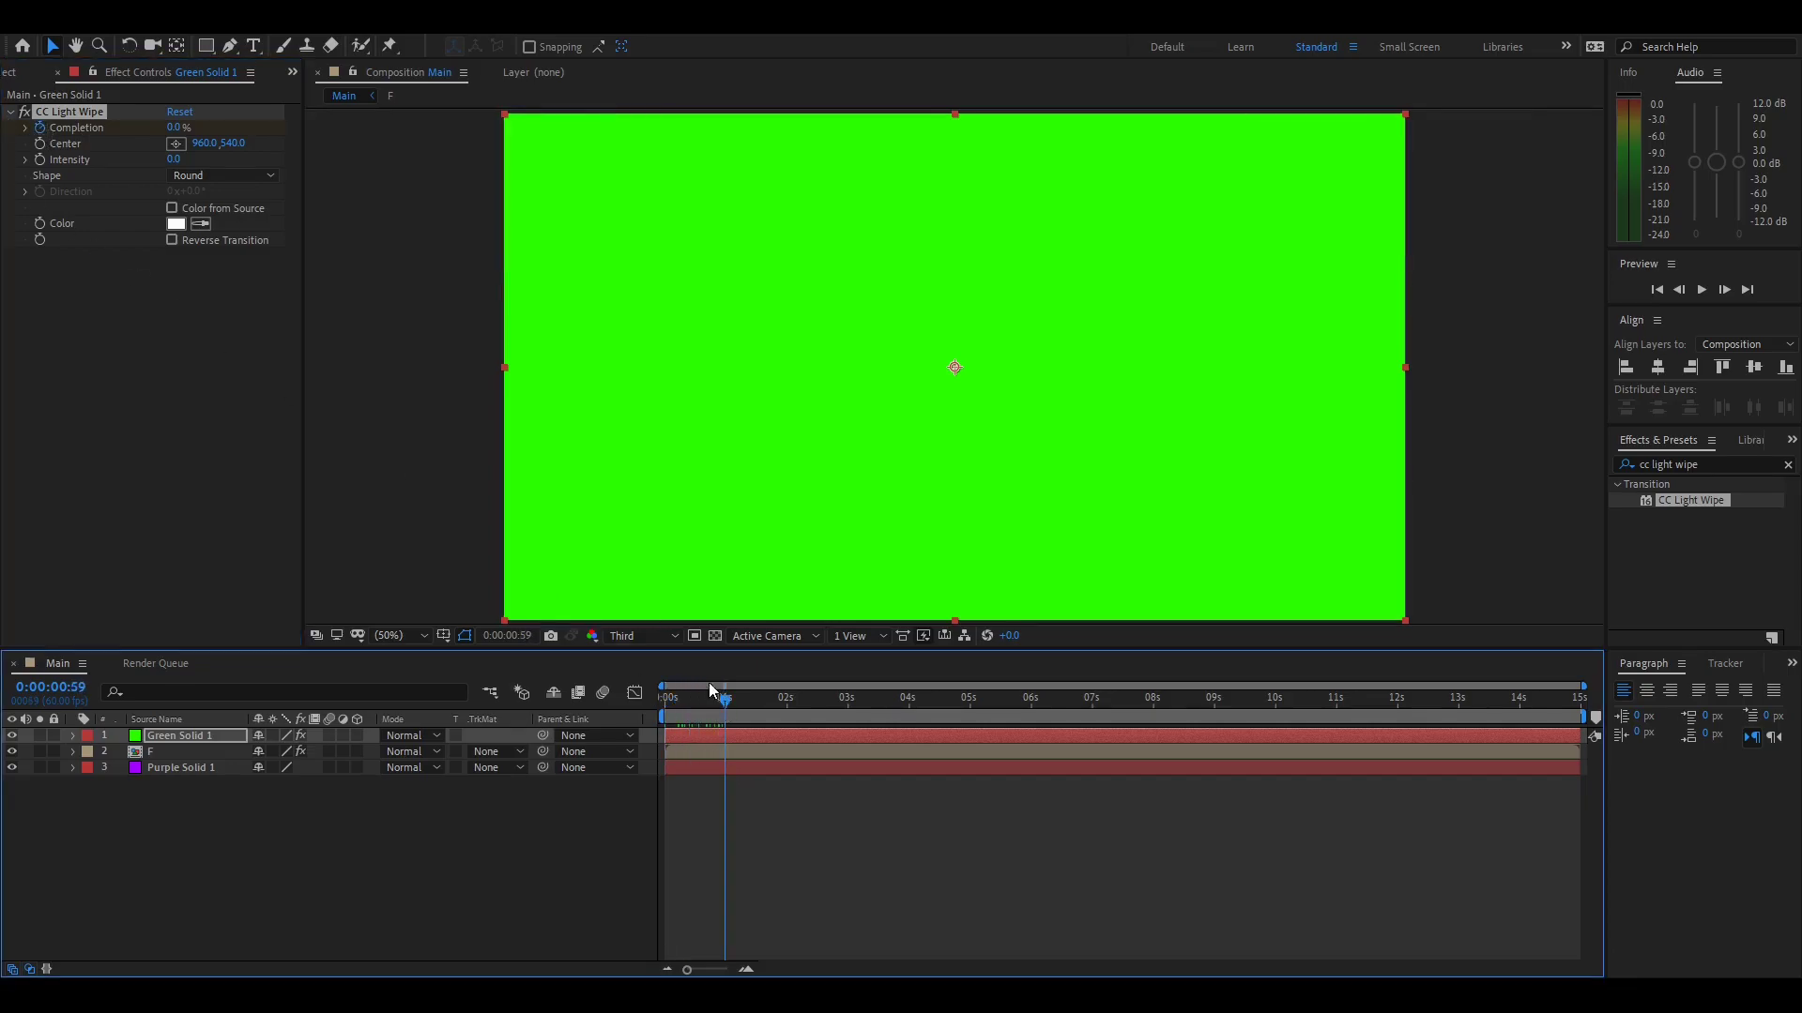
left_click(180, 127)
type("100")
key("Return")
left_click(681, 699)
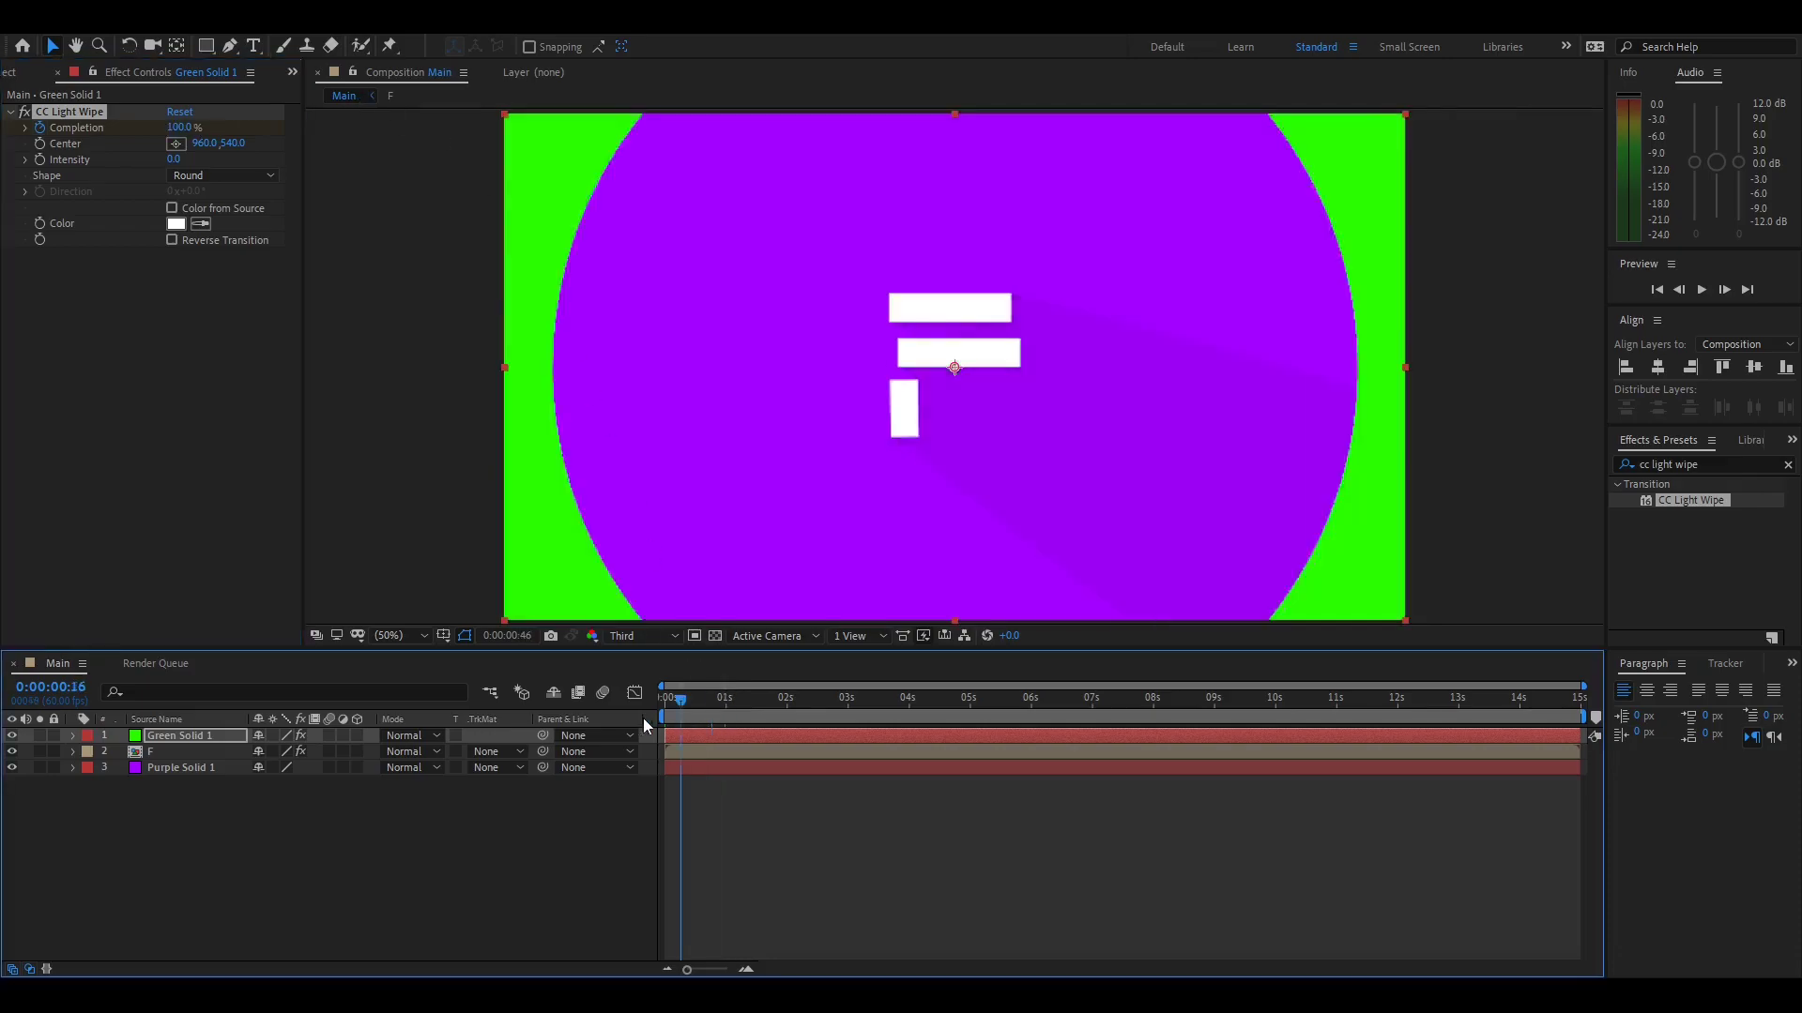
key("space")
Reveal the Completion keyframes of the first green solid and apply Easy Ease to both of them
left_click(162, 740)
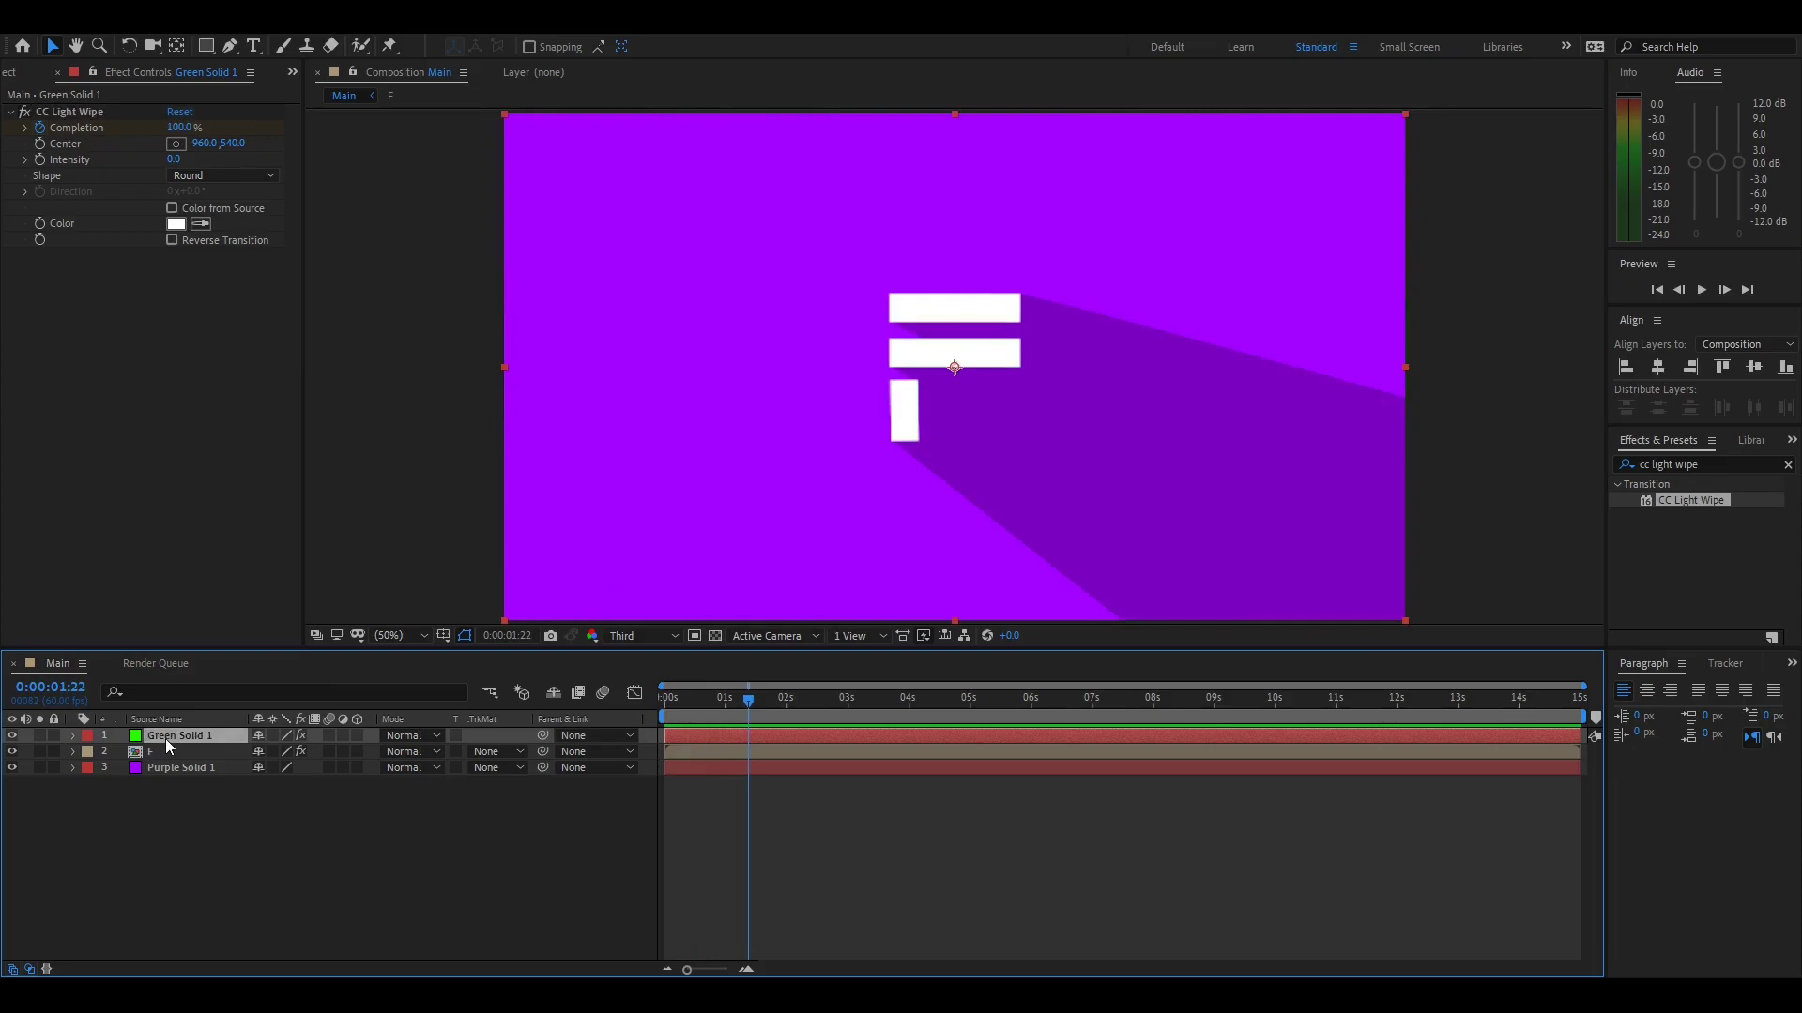
left_click(191, 803)
left_click(172, 737)
key("u")
left_click(708, 700)
left_click_drag(709, 706, 683, 702)
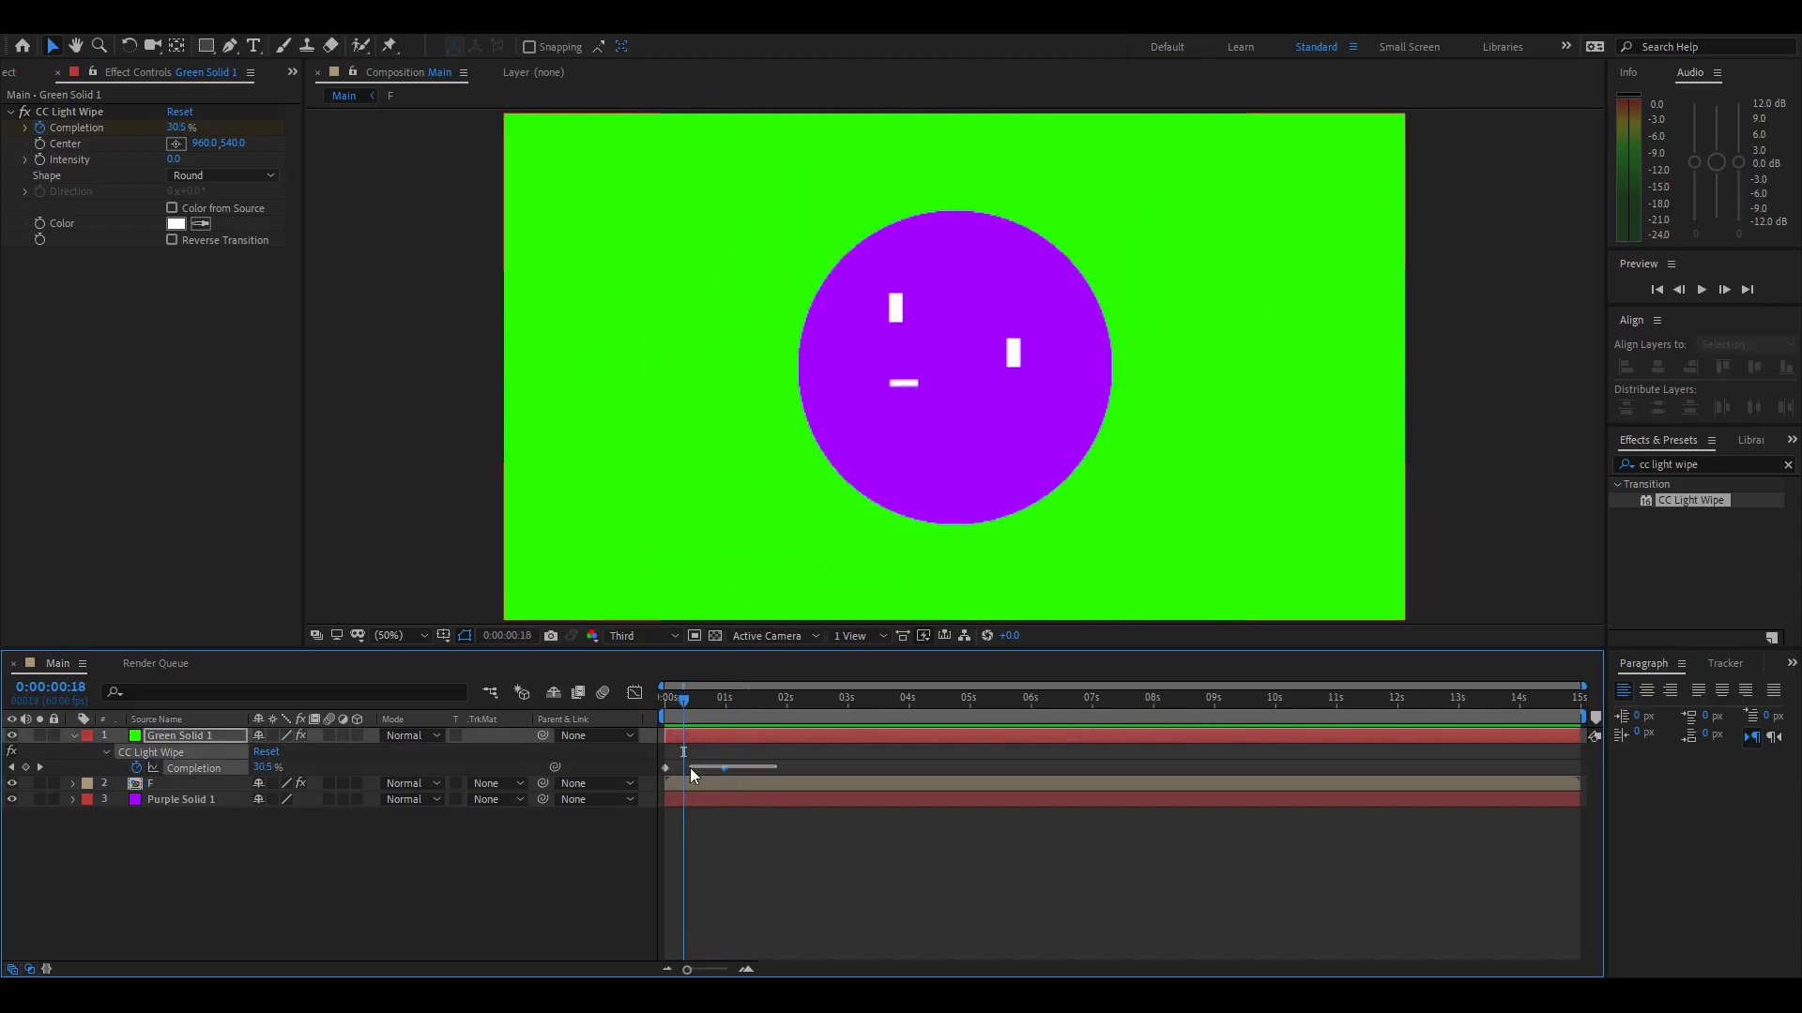
left_click(662, 769)
key("F9")
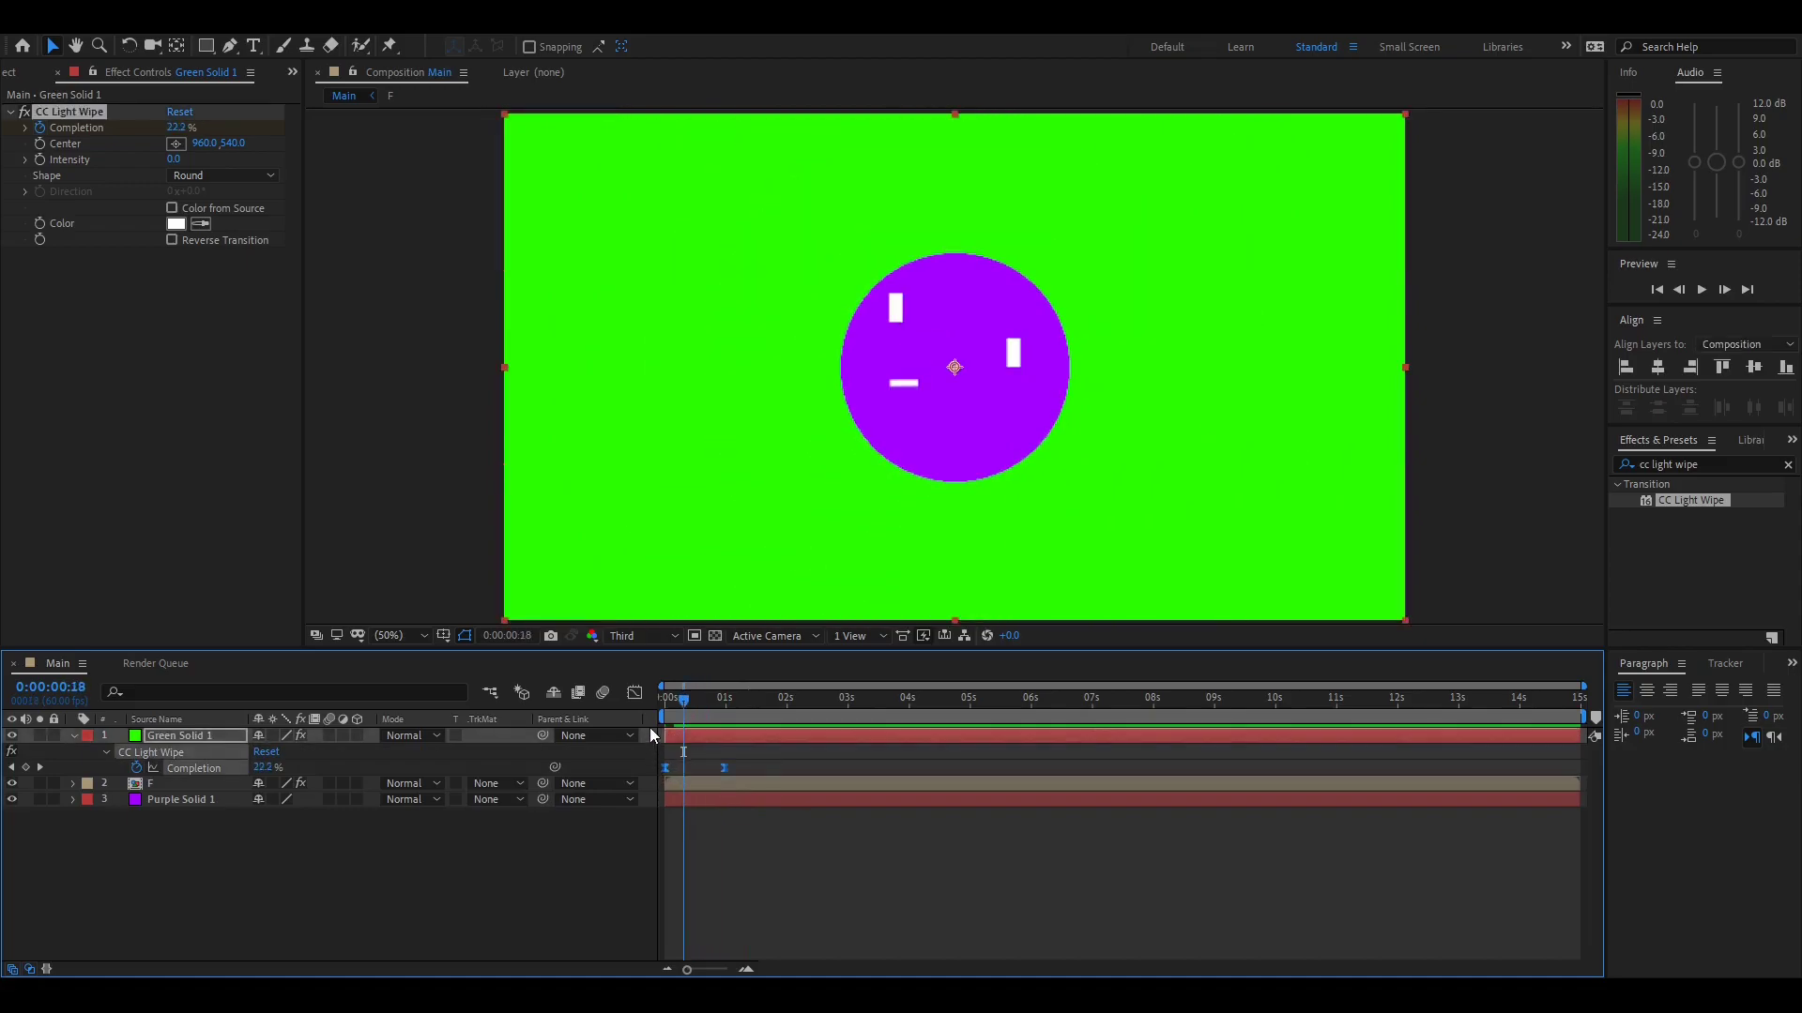
Reshape the Completion speed graph so the wipe starts fast and slows toward its end, and preview it
left_click(635, 694)
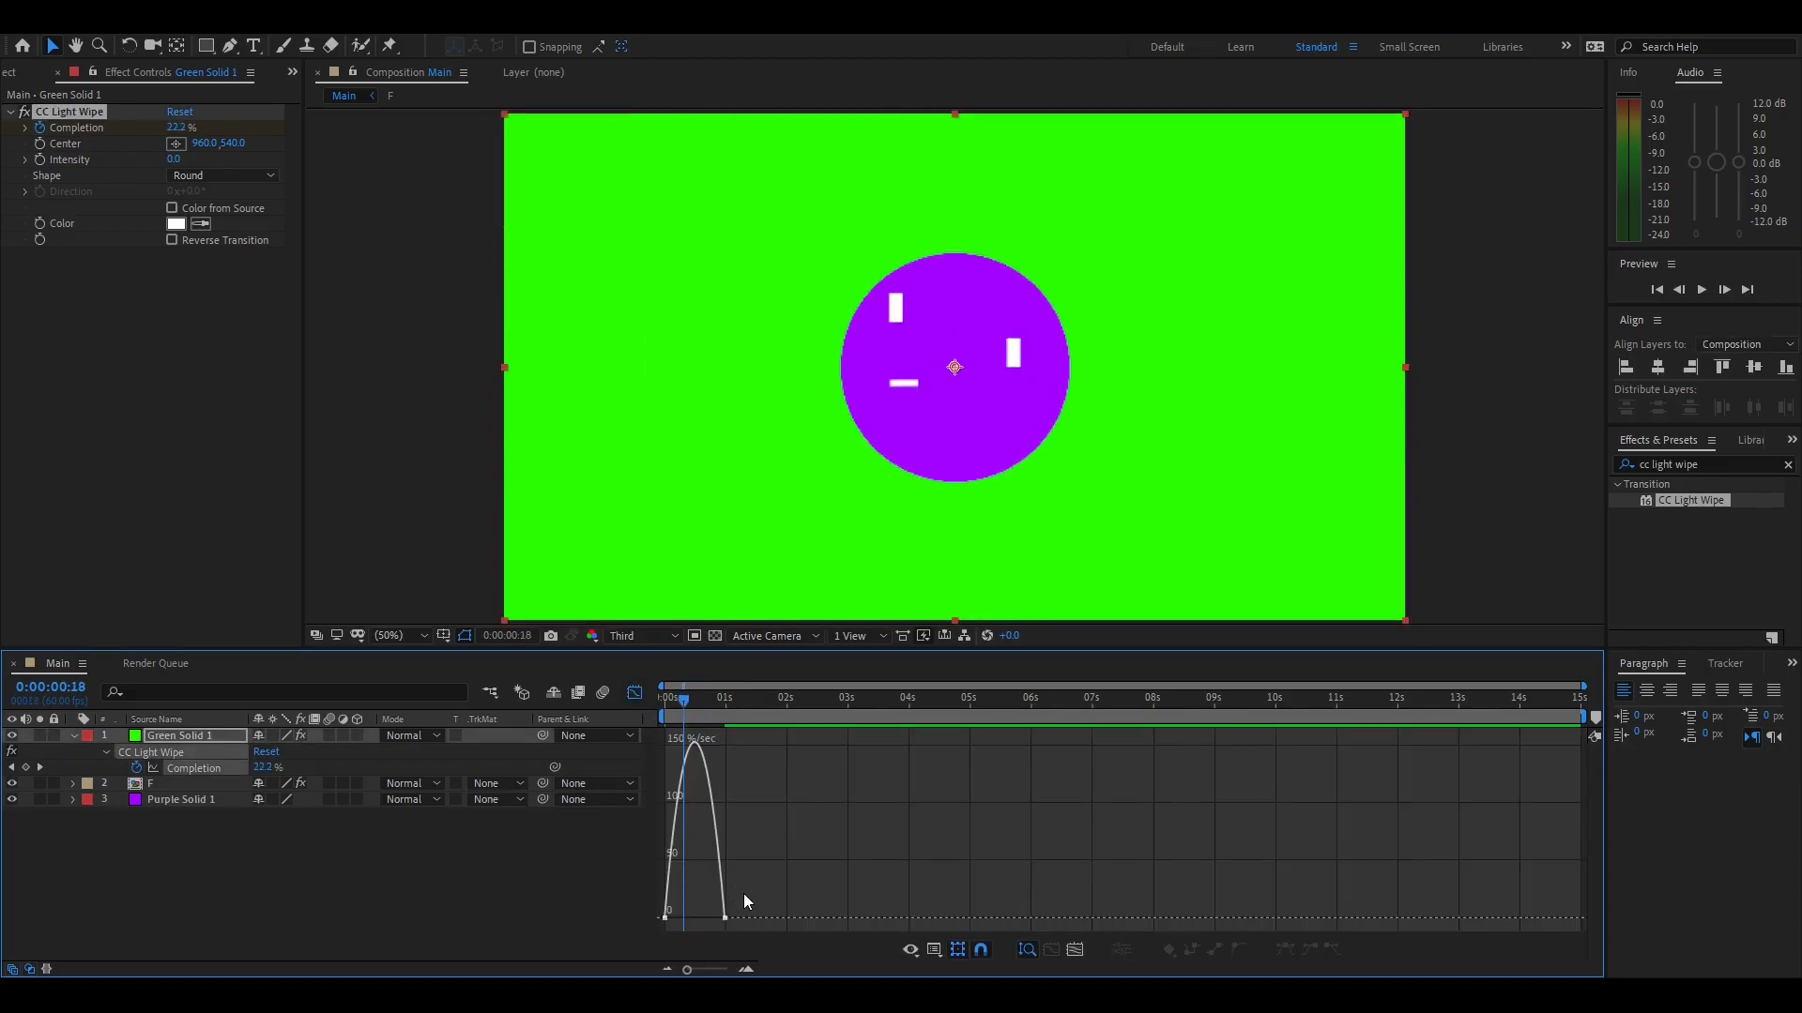
left_click_drag(735, 929, 662, 911)
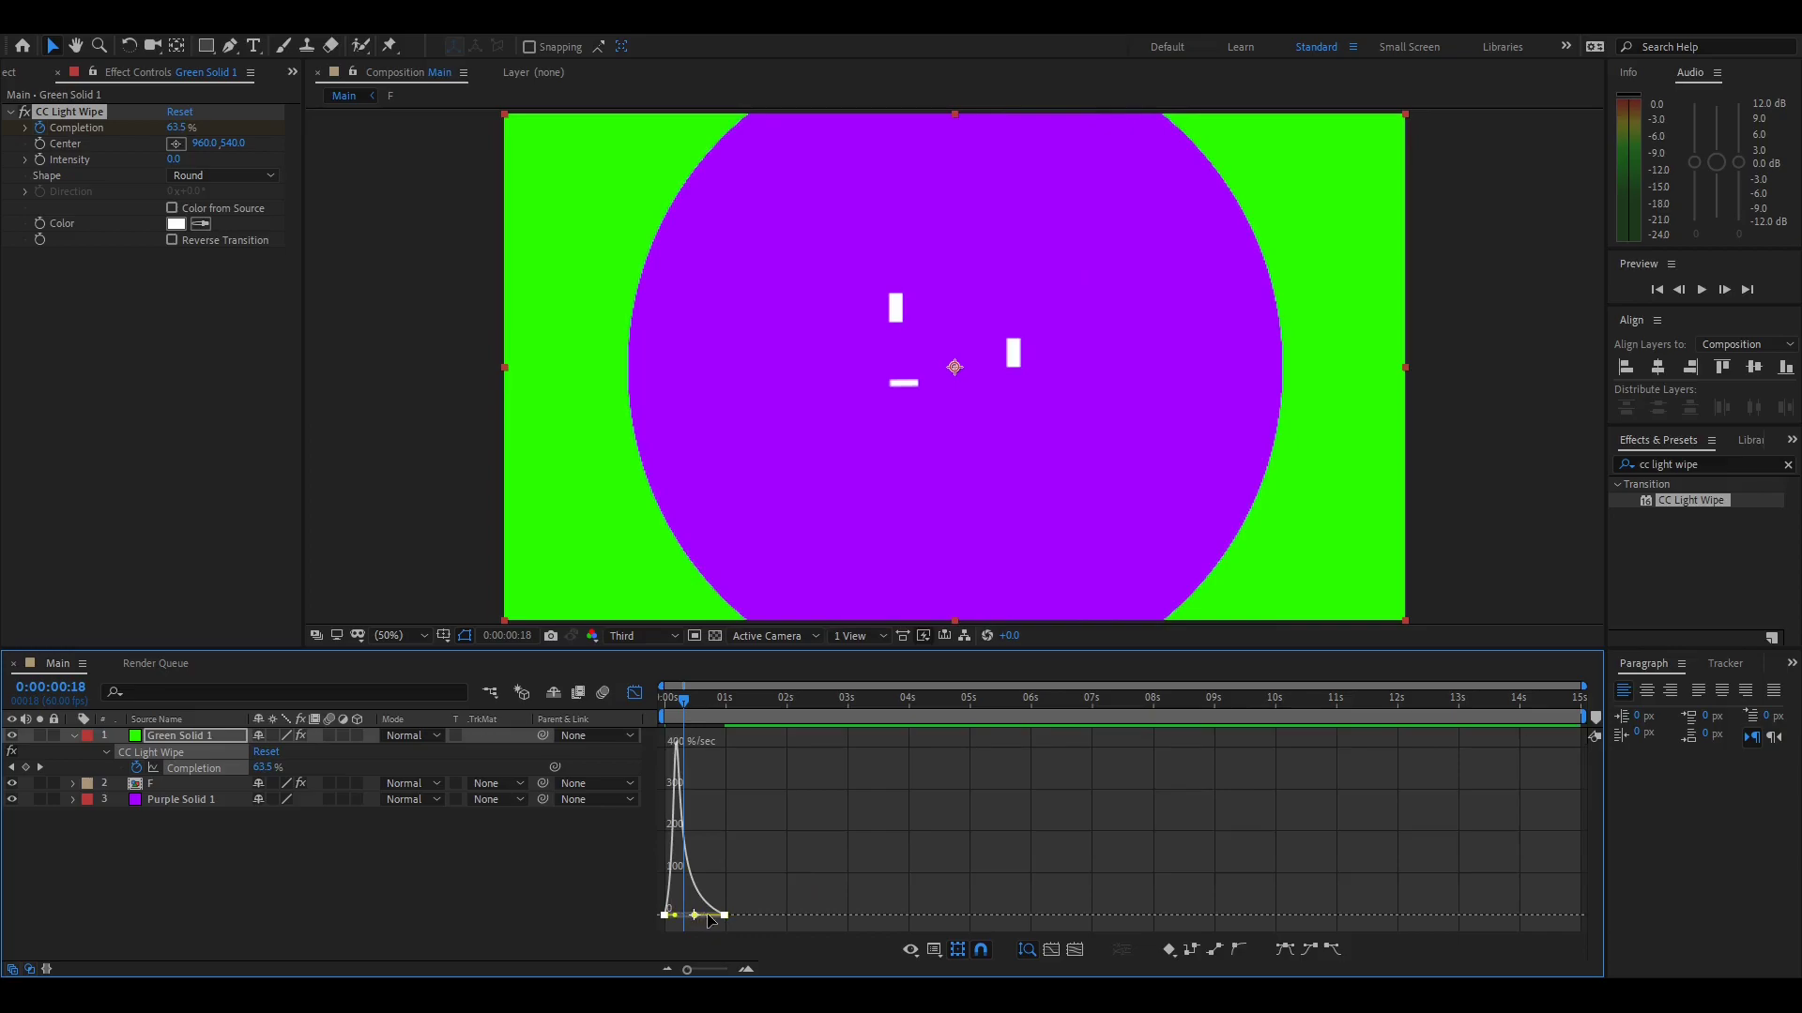
key("space")
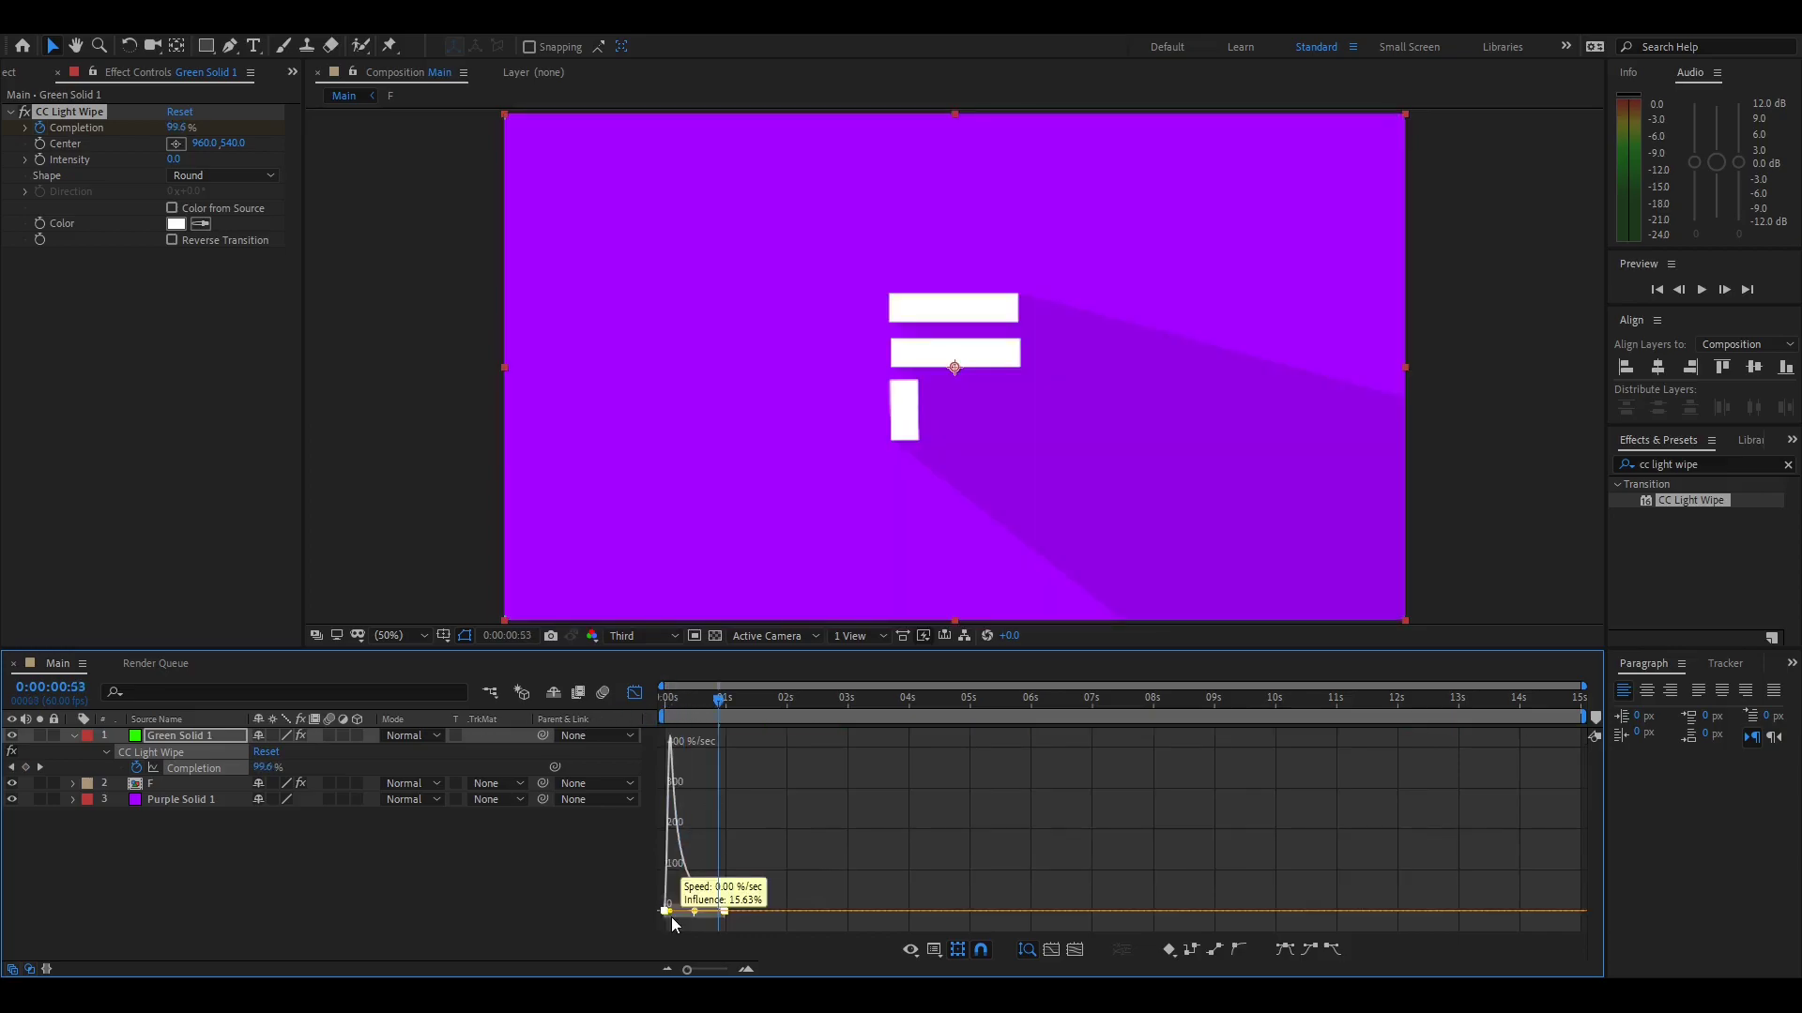
key("space")
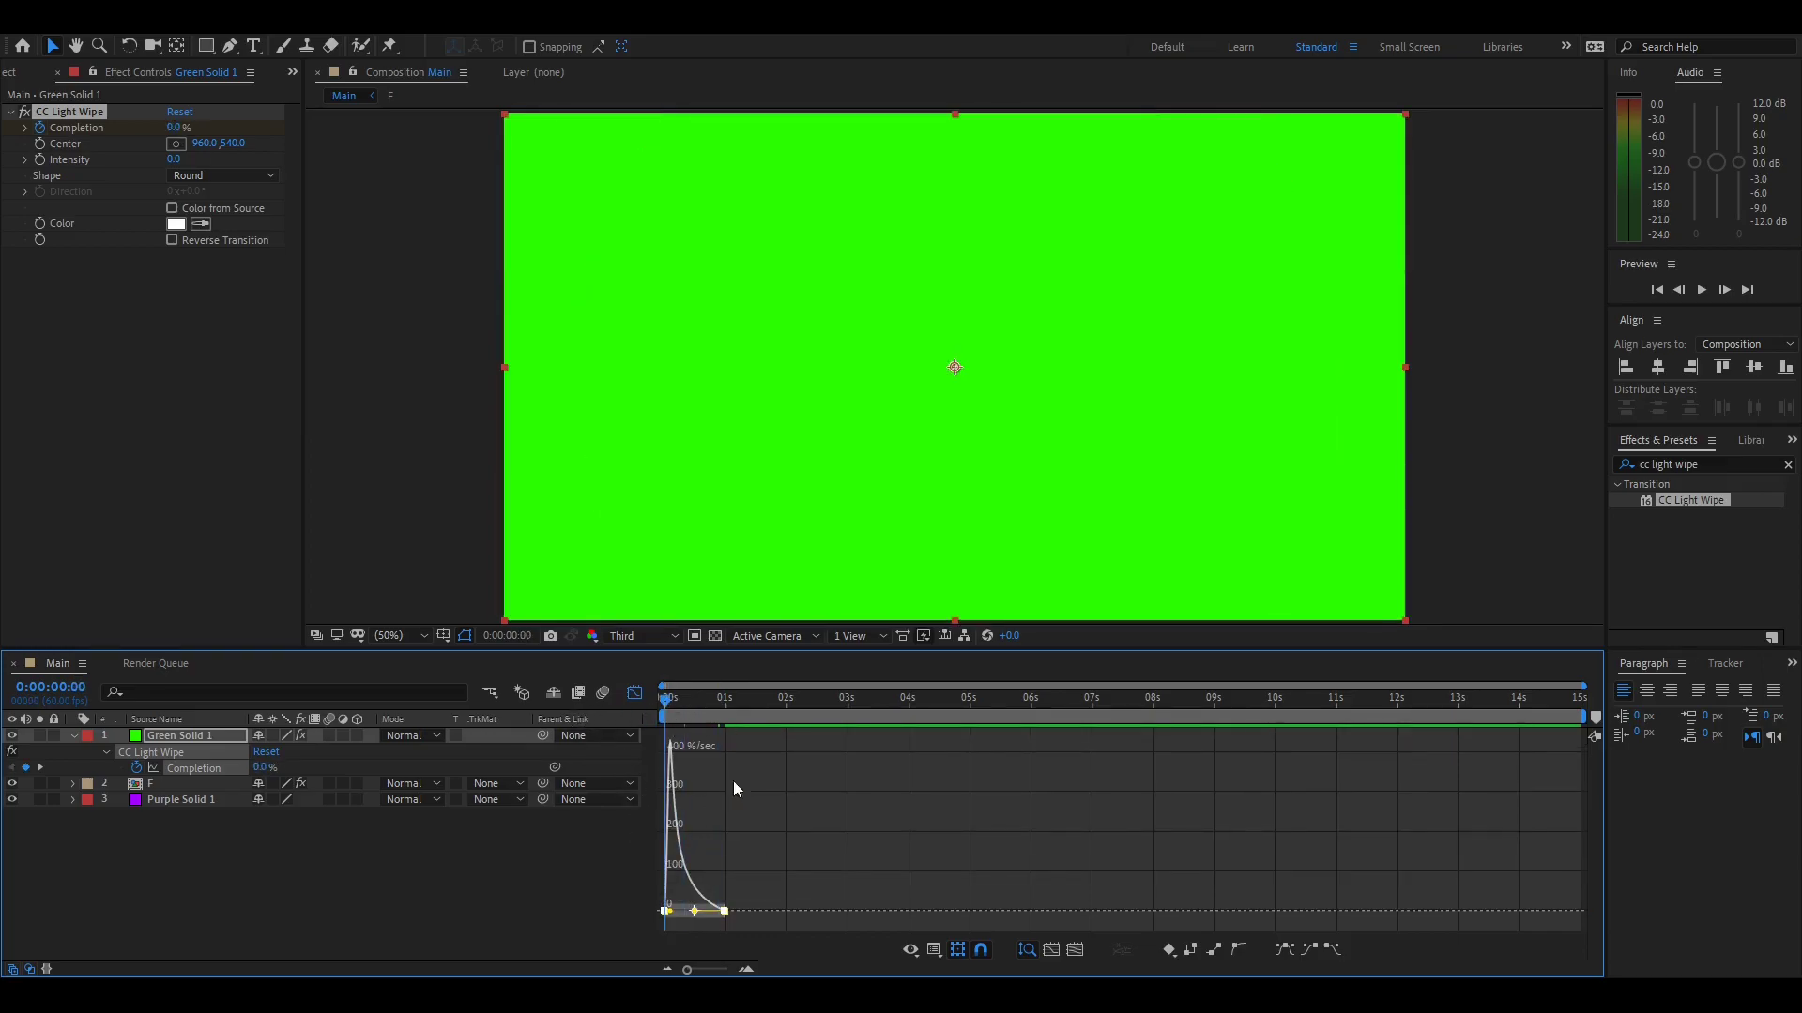
key("space")
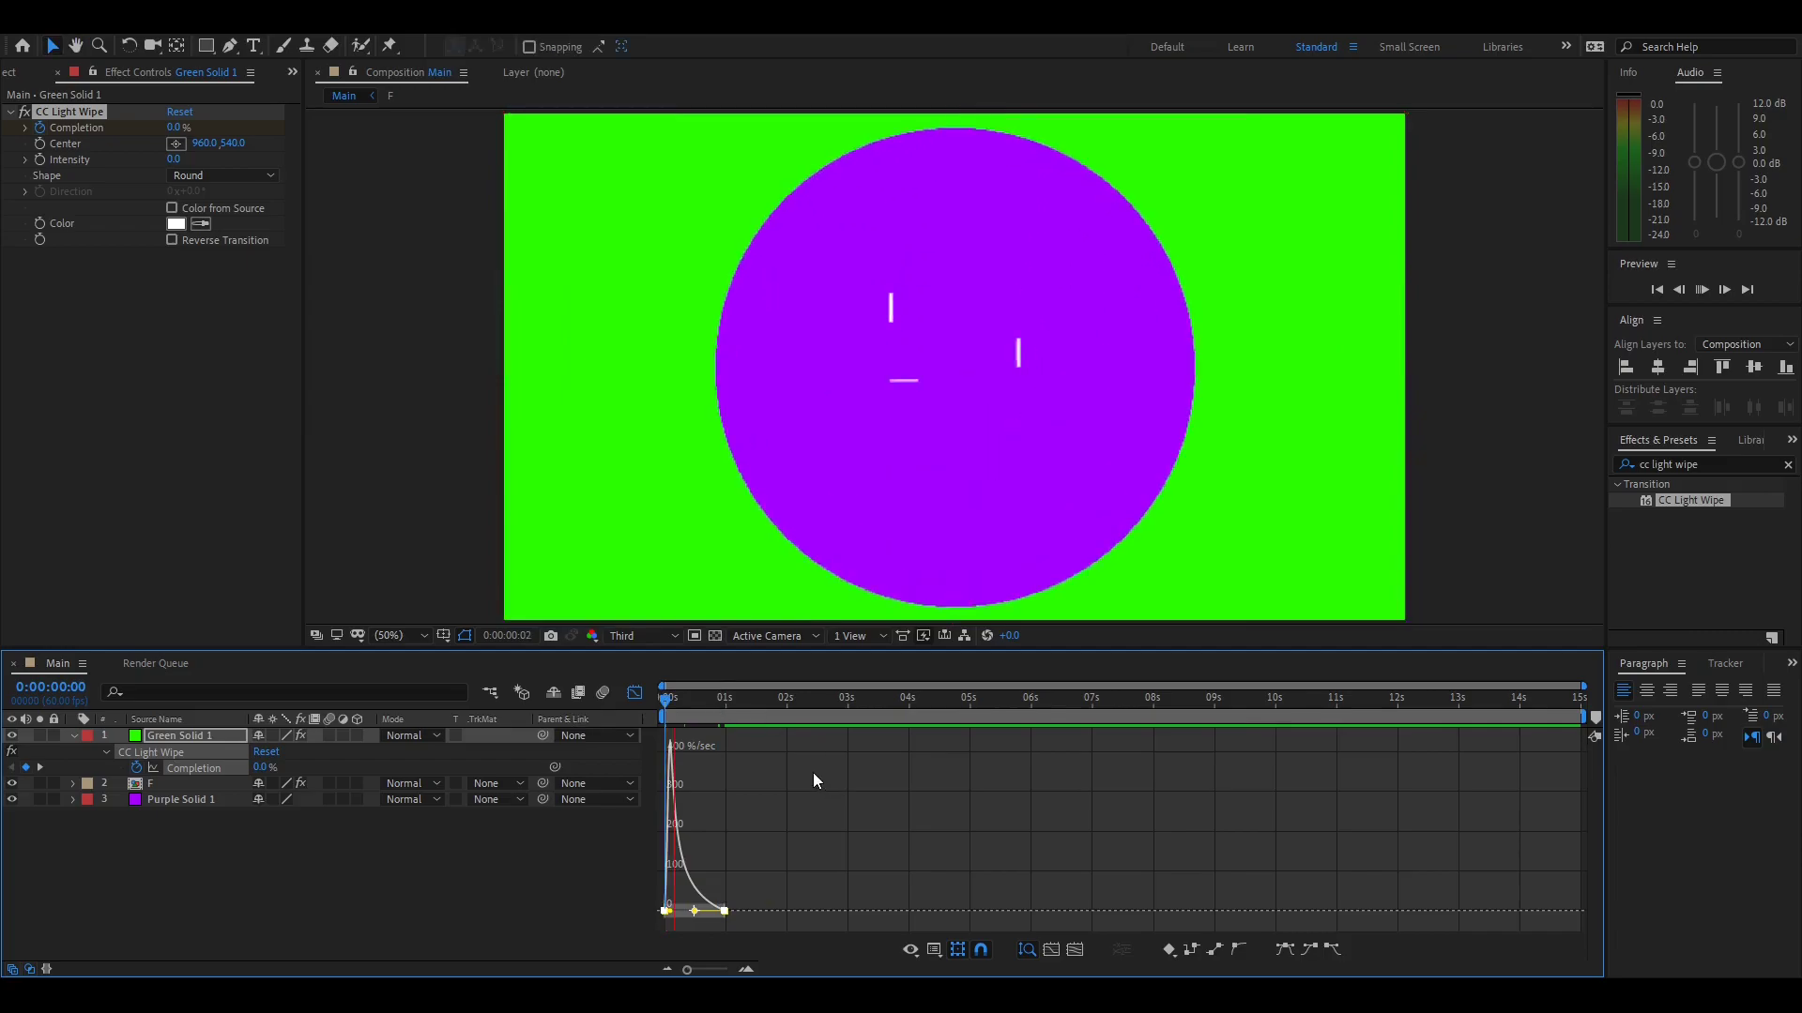
left_click(633, 693)
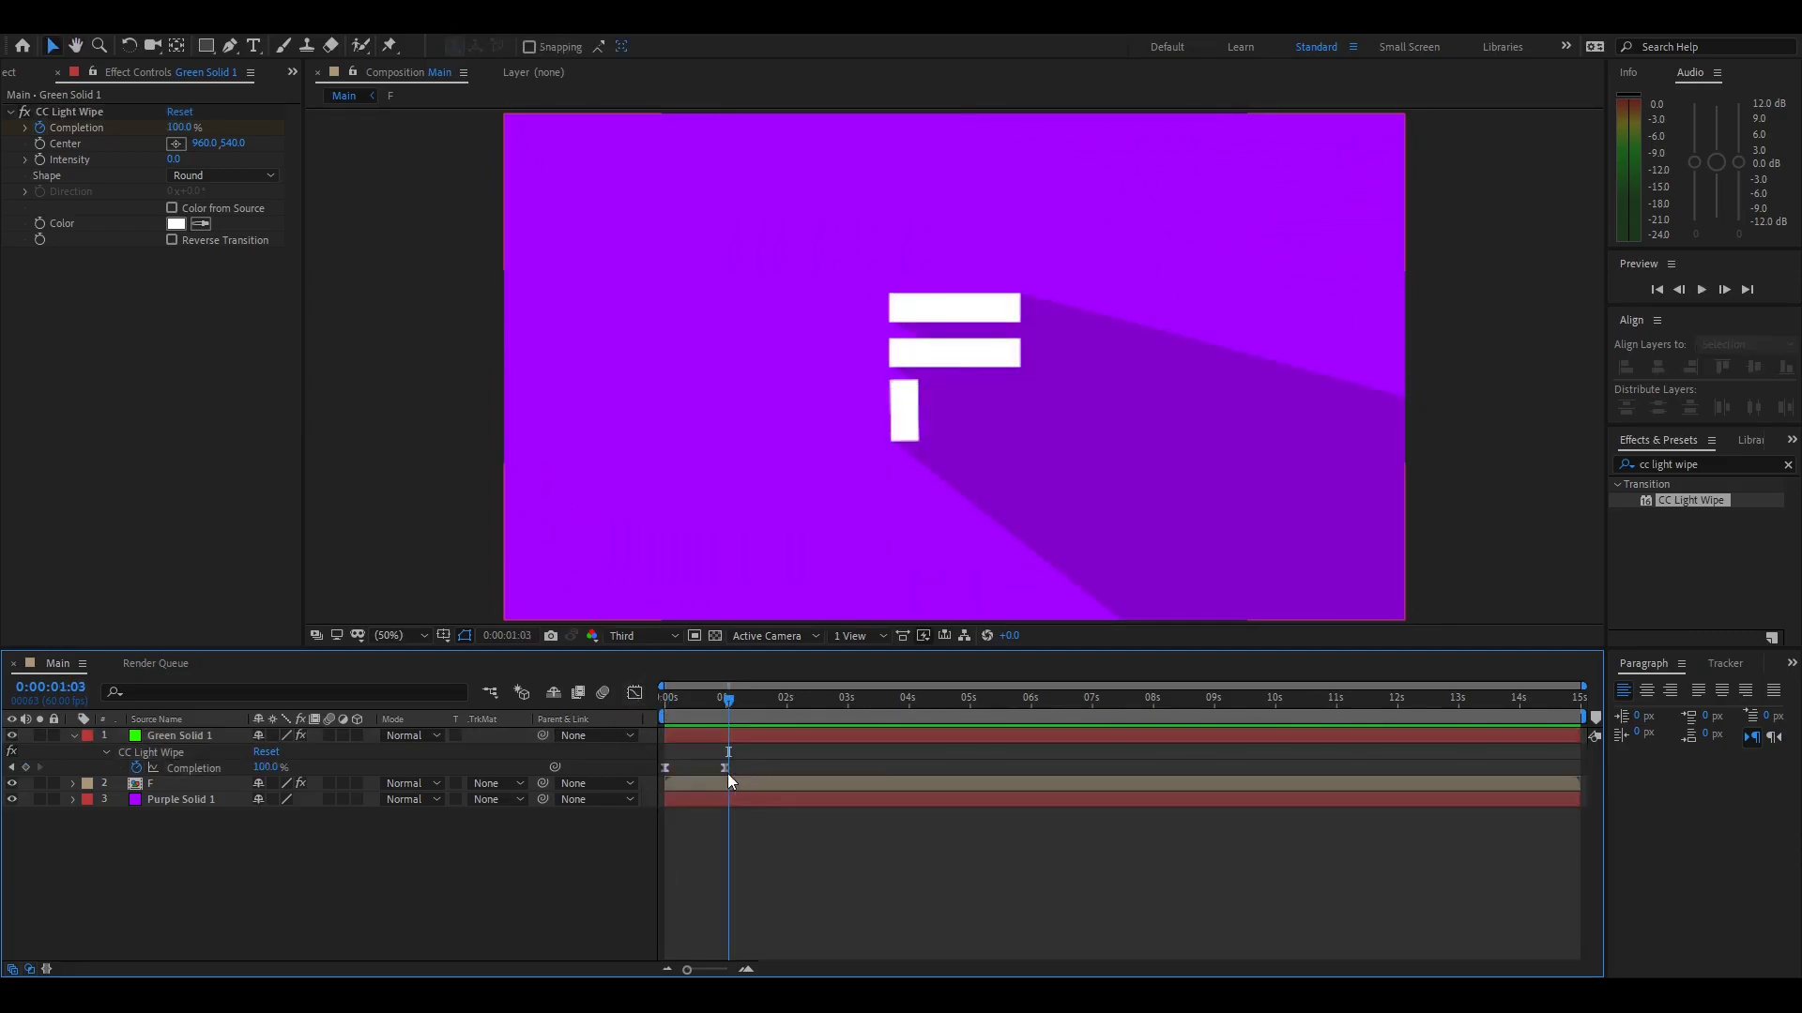
Lengthen the circular wipe by moving its second Completion keyframe slightly past 0:00:01:00, and preview from the start
left_click_drag(723, 767, 734, 766)
key("Home")
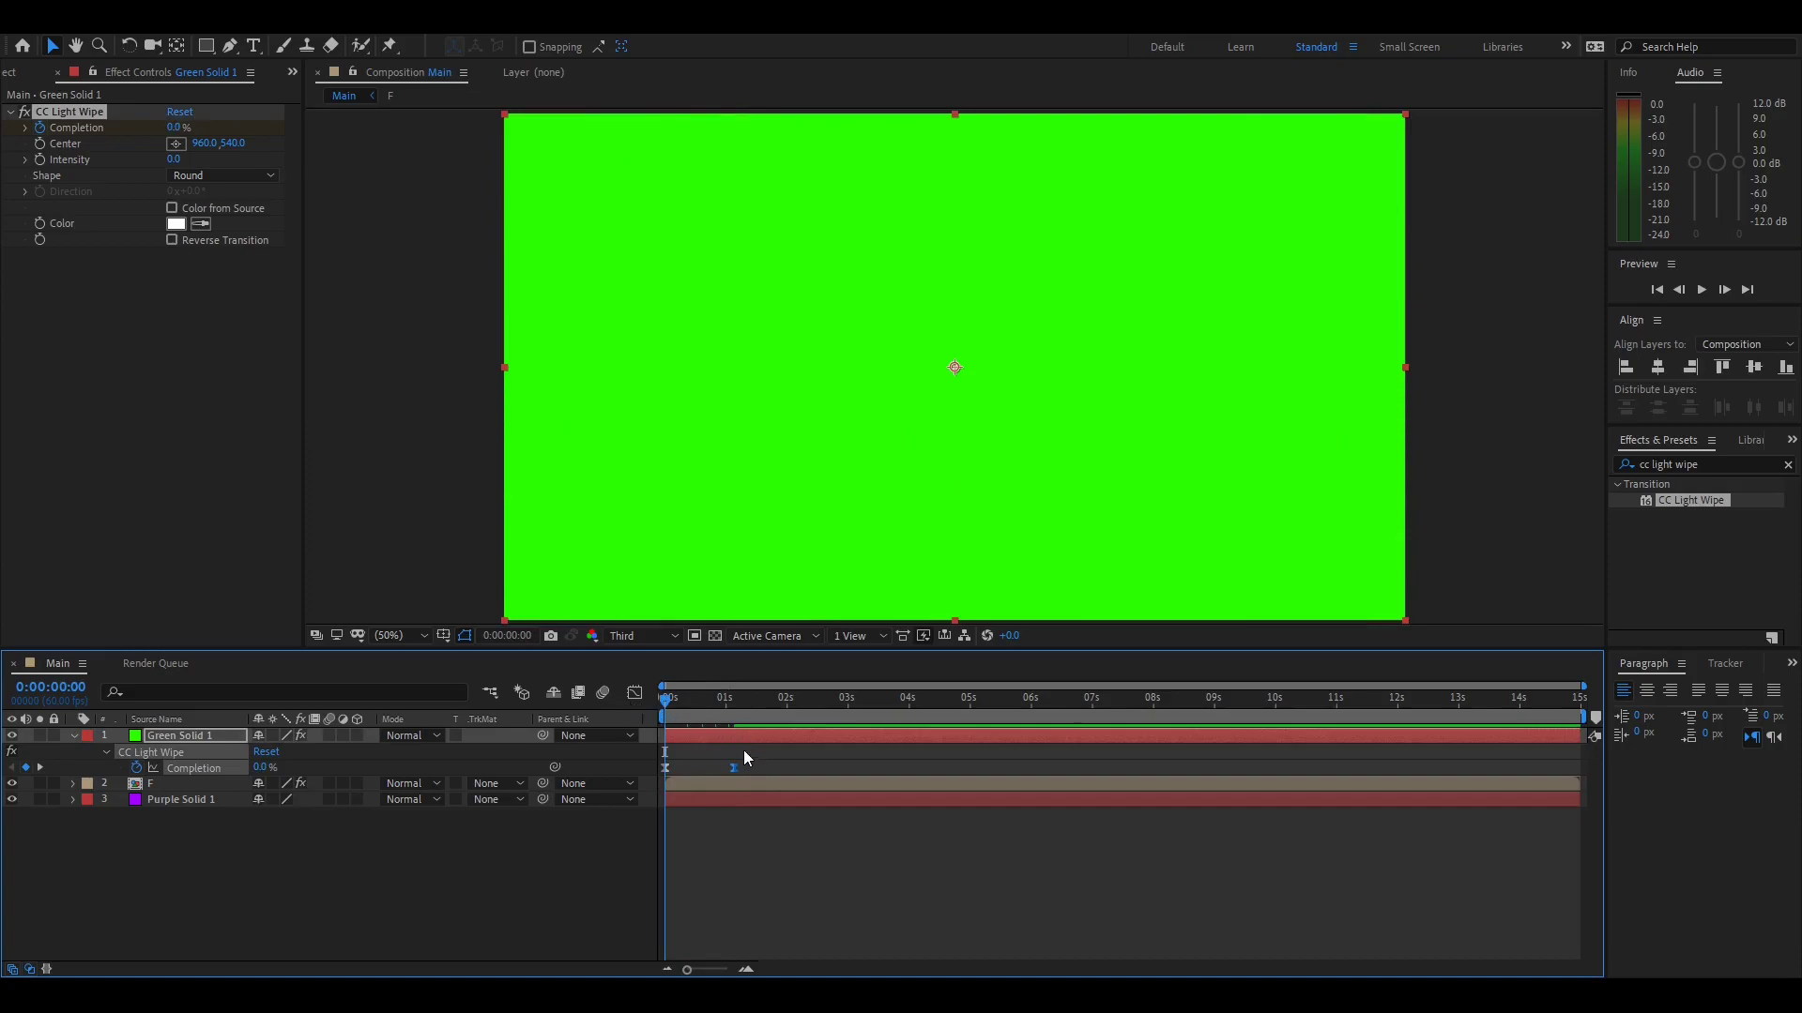
key("space")
key("space")
Shift the F layer along the timeline to start at about 0.7 seconds and preview the timing
left_click(185, 782)
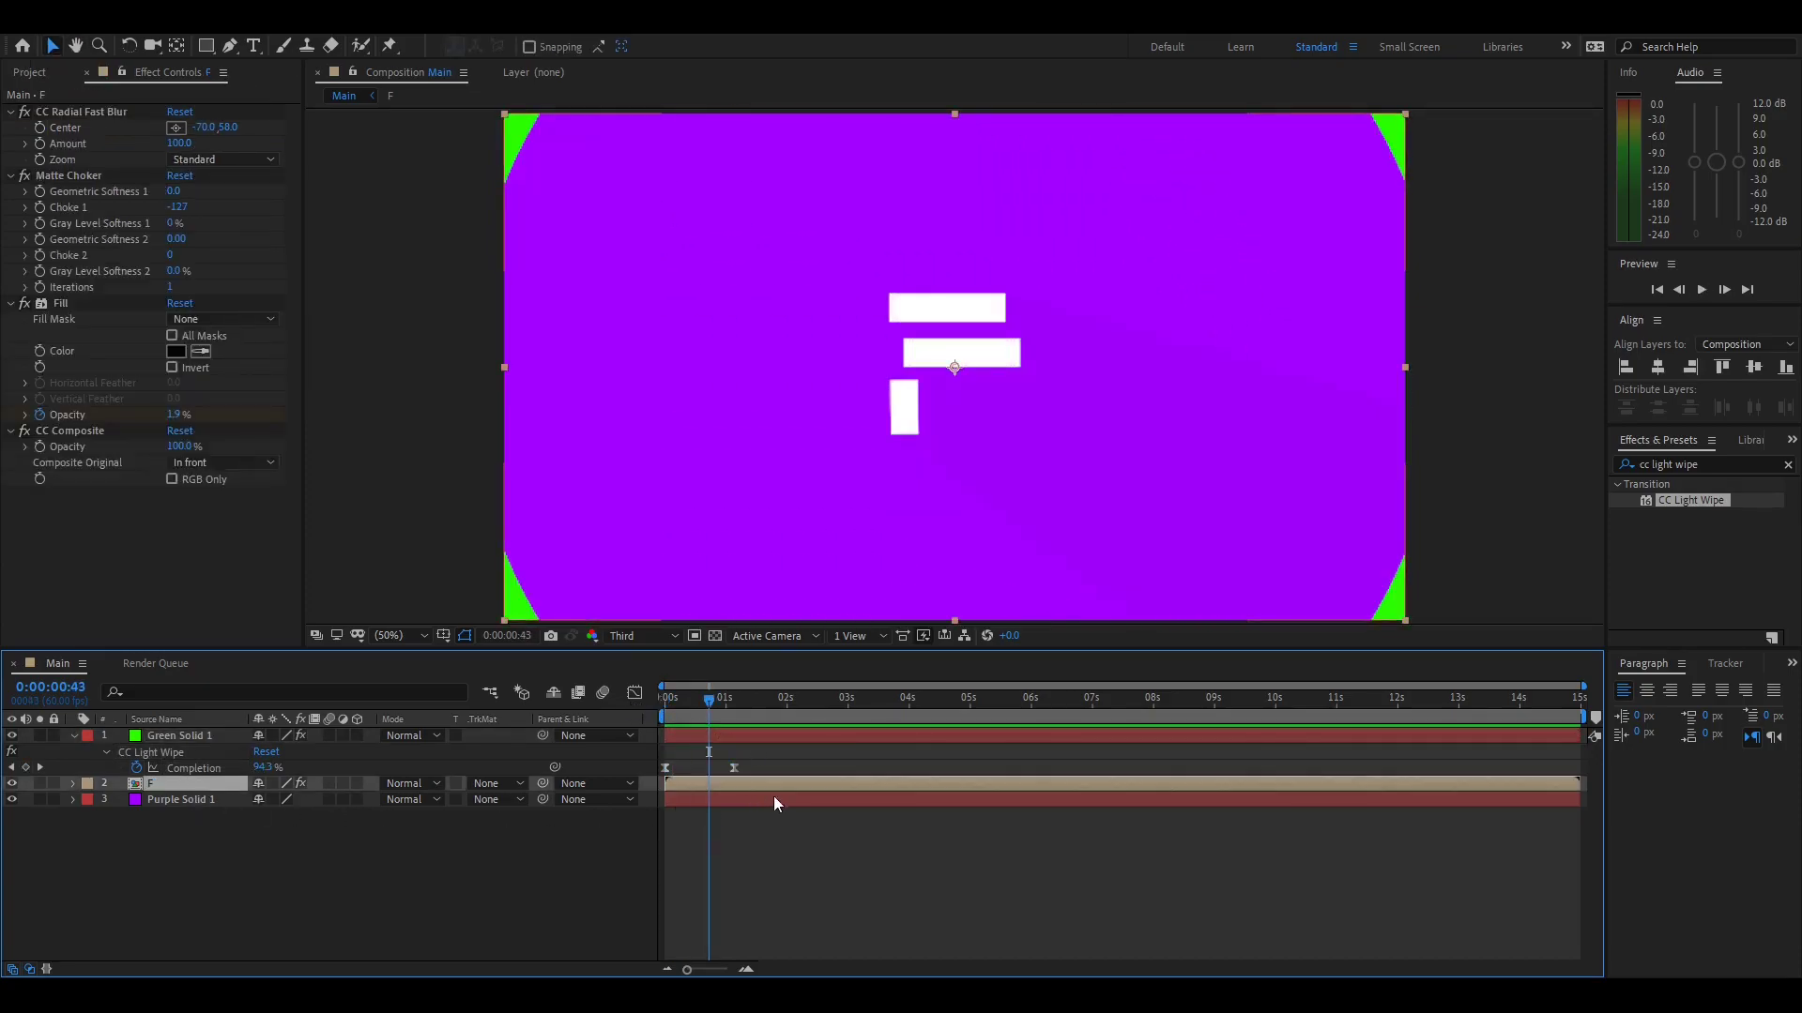
left_click_drag(749, 781, 784, 784)
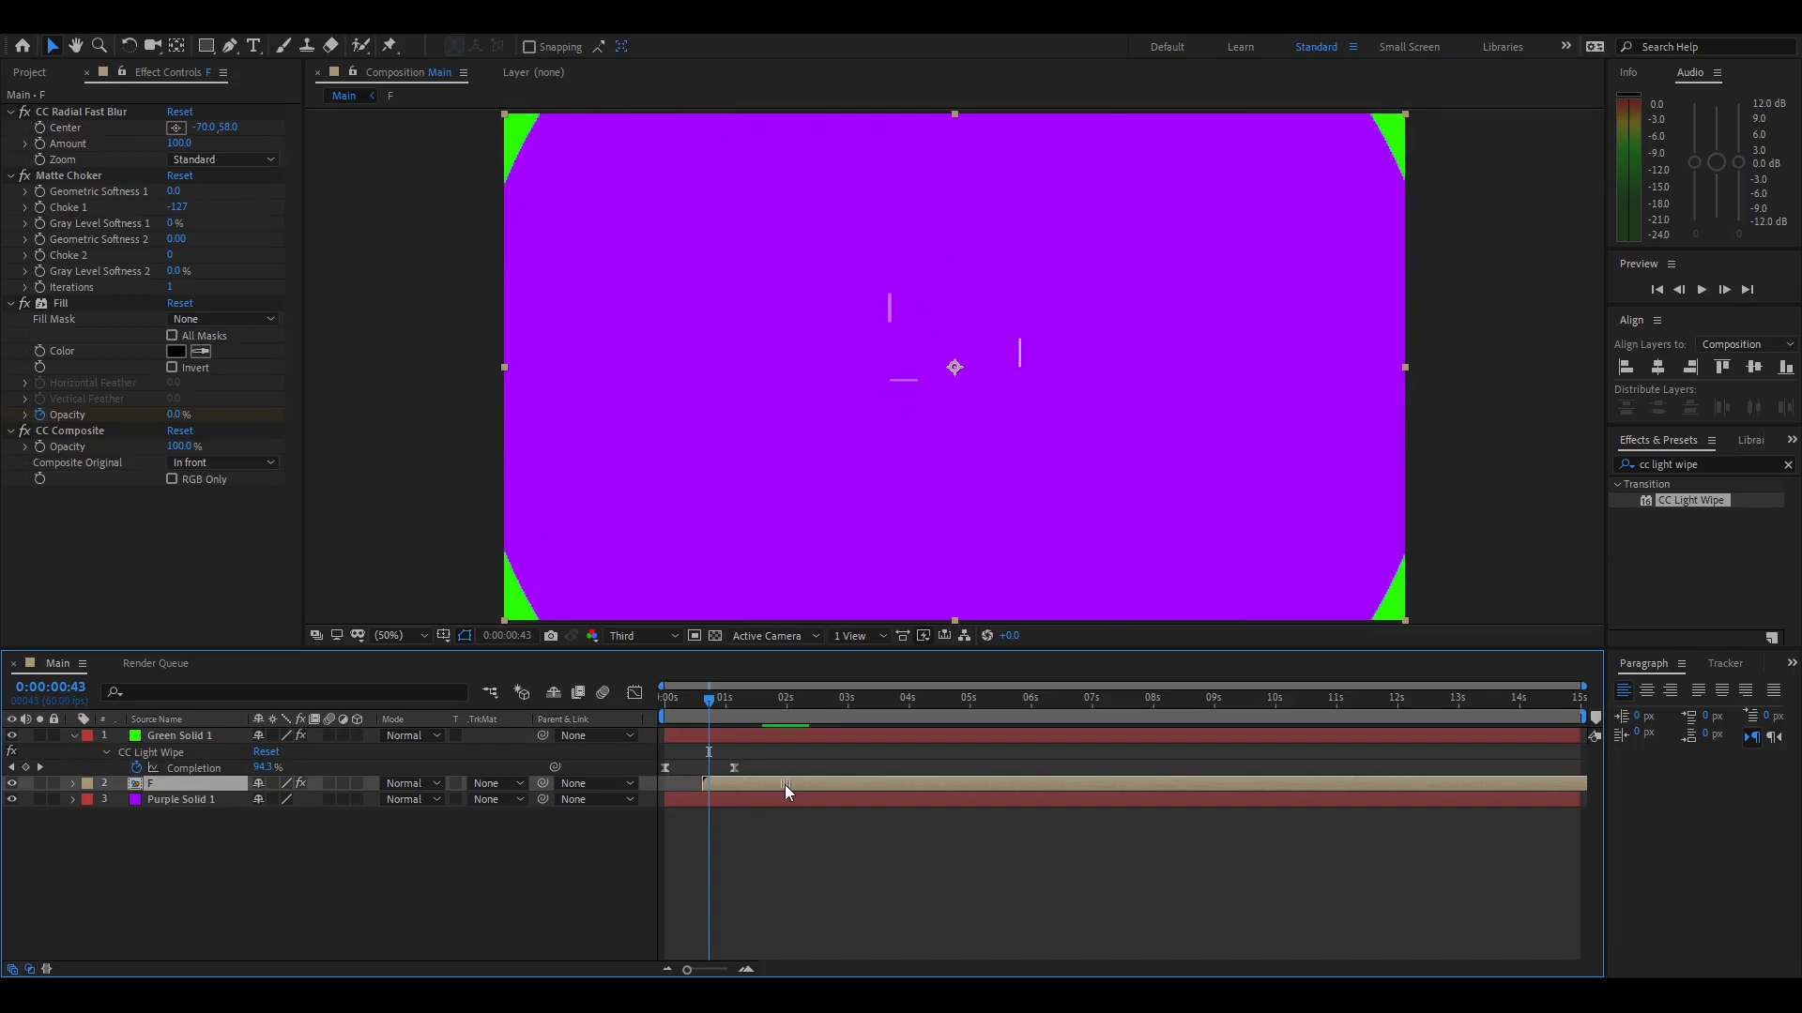
key("Home")
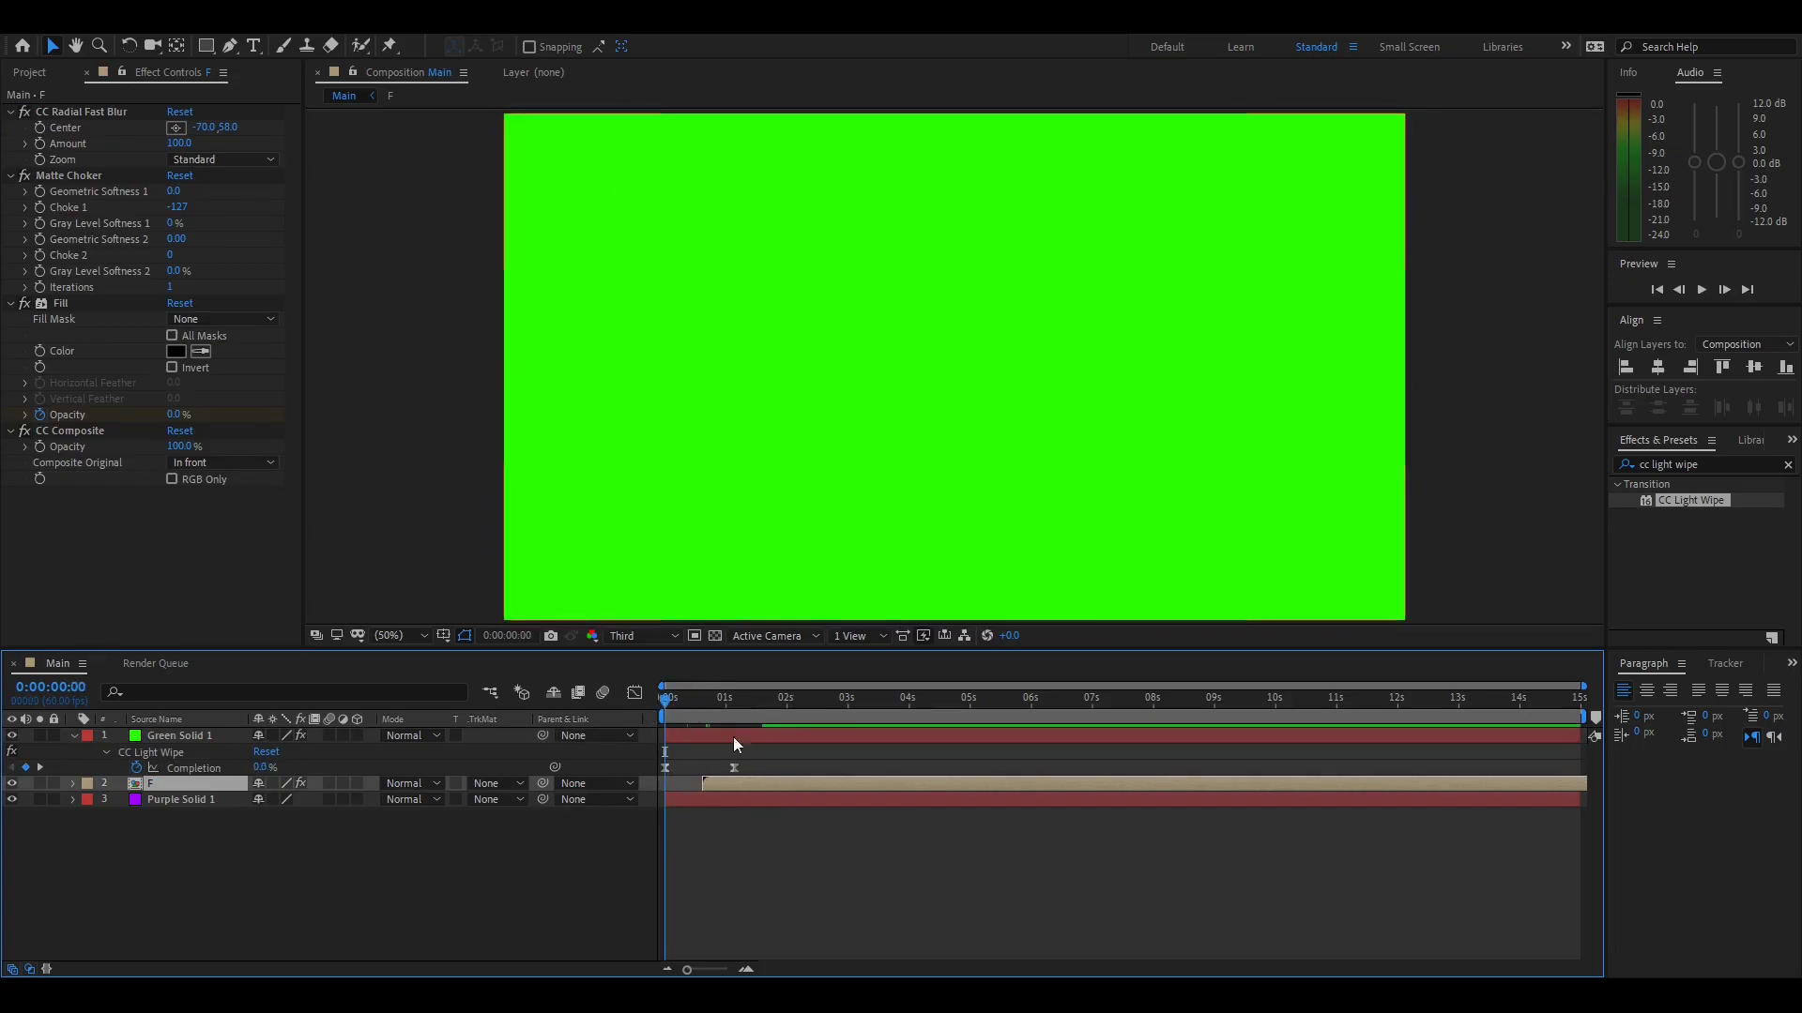
left_click_drag(824, 781, 831, 780)
key("space")
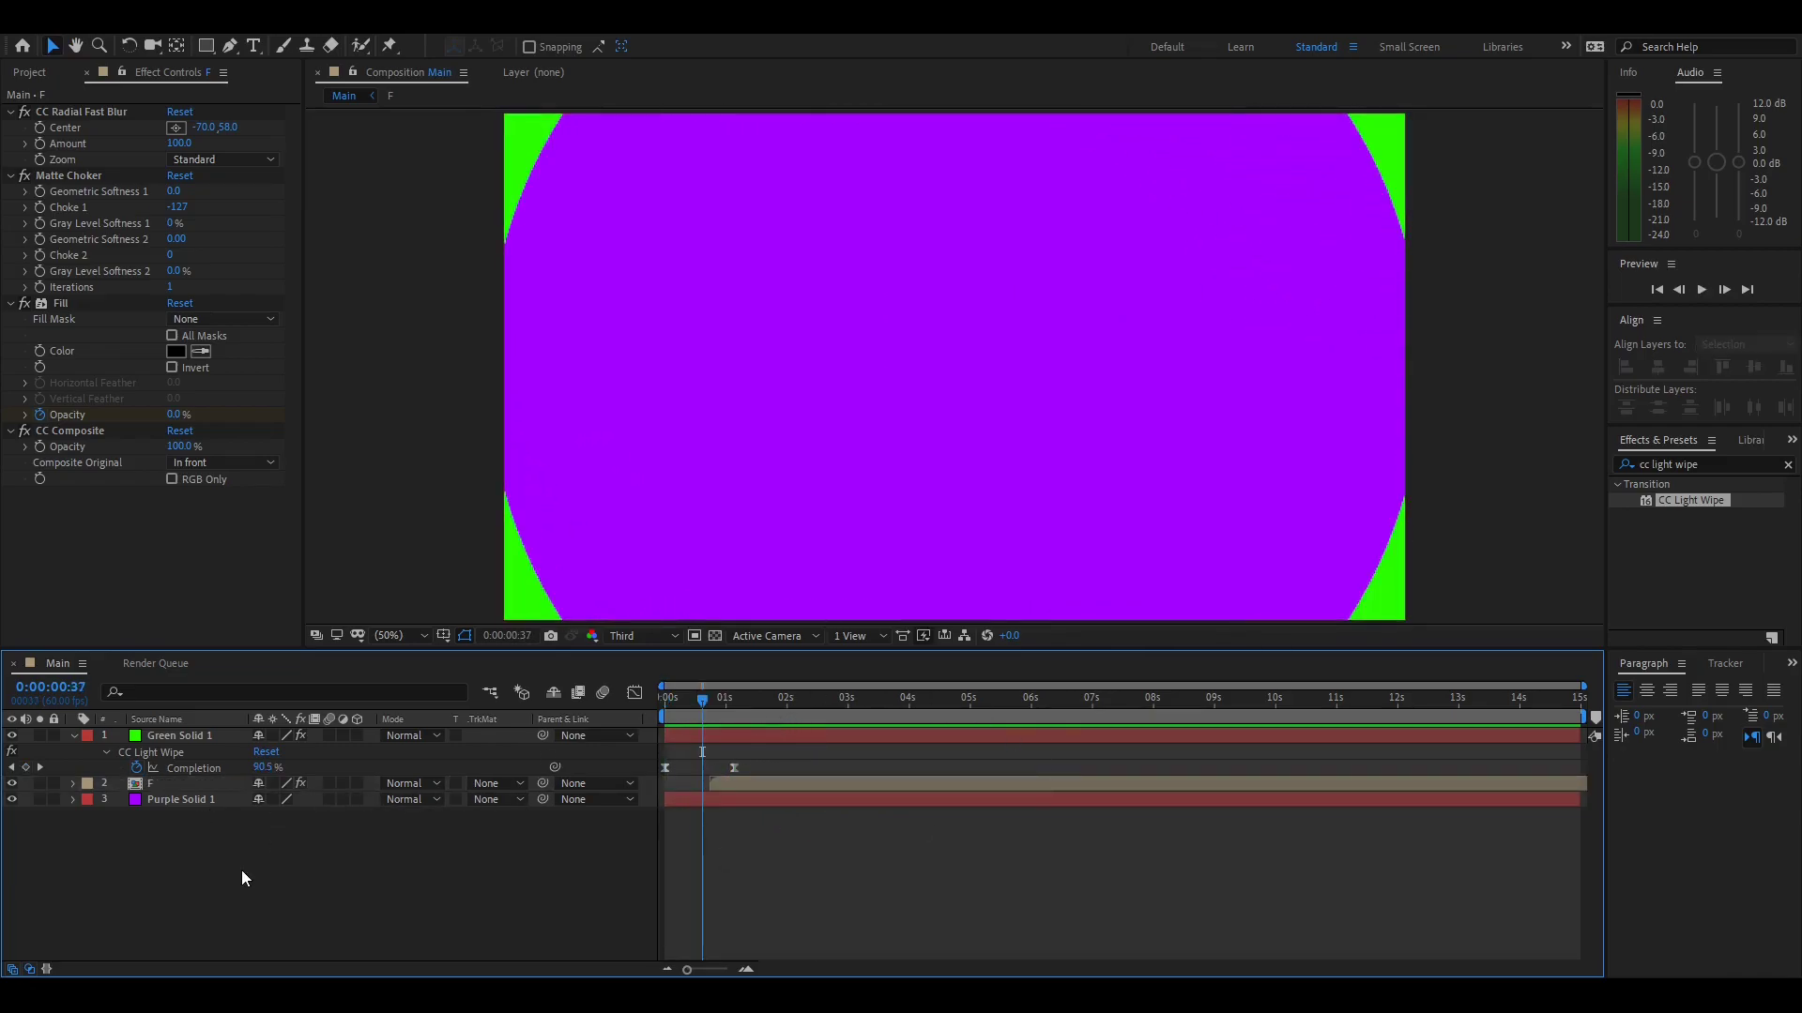
Create a second full-frame green solid above the other layers and apply the Linear Wipe transition effect to it
key("ctrl+y")
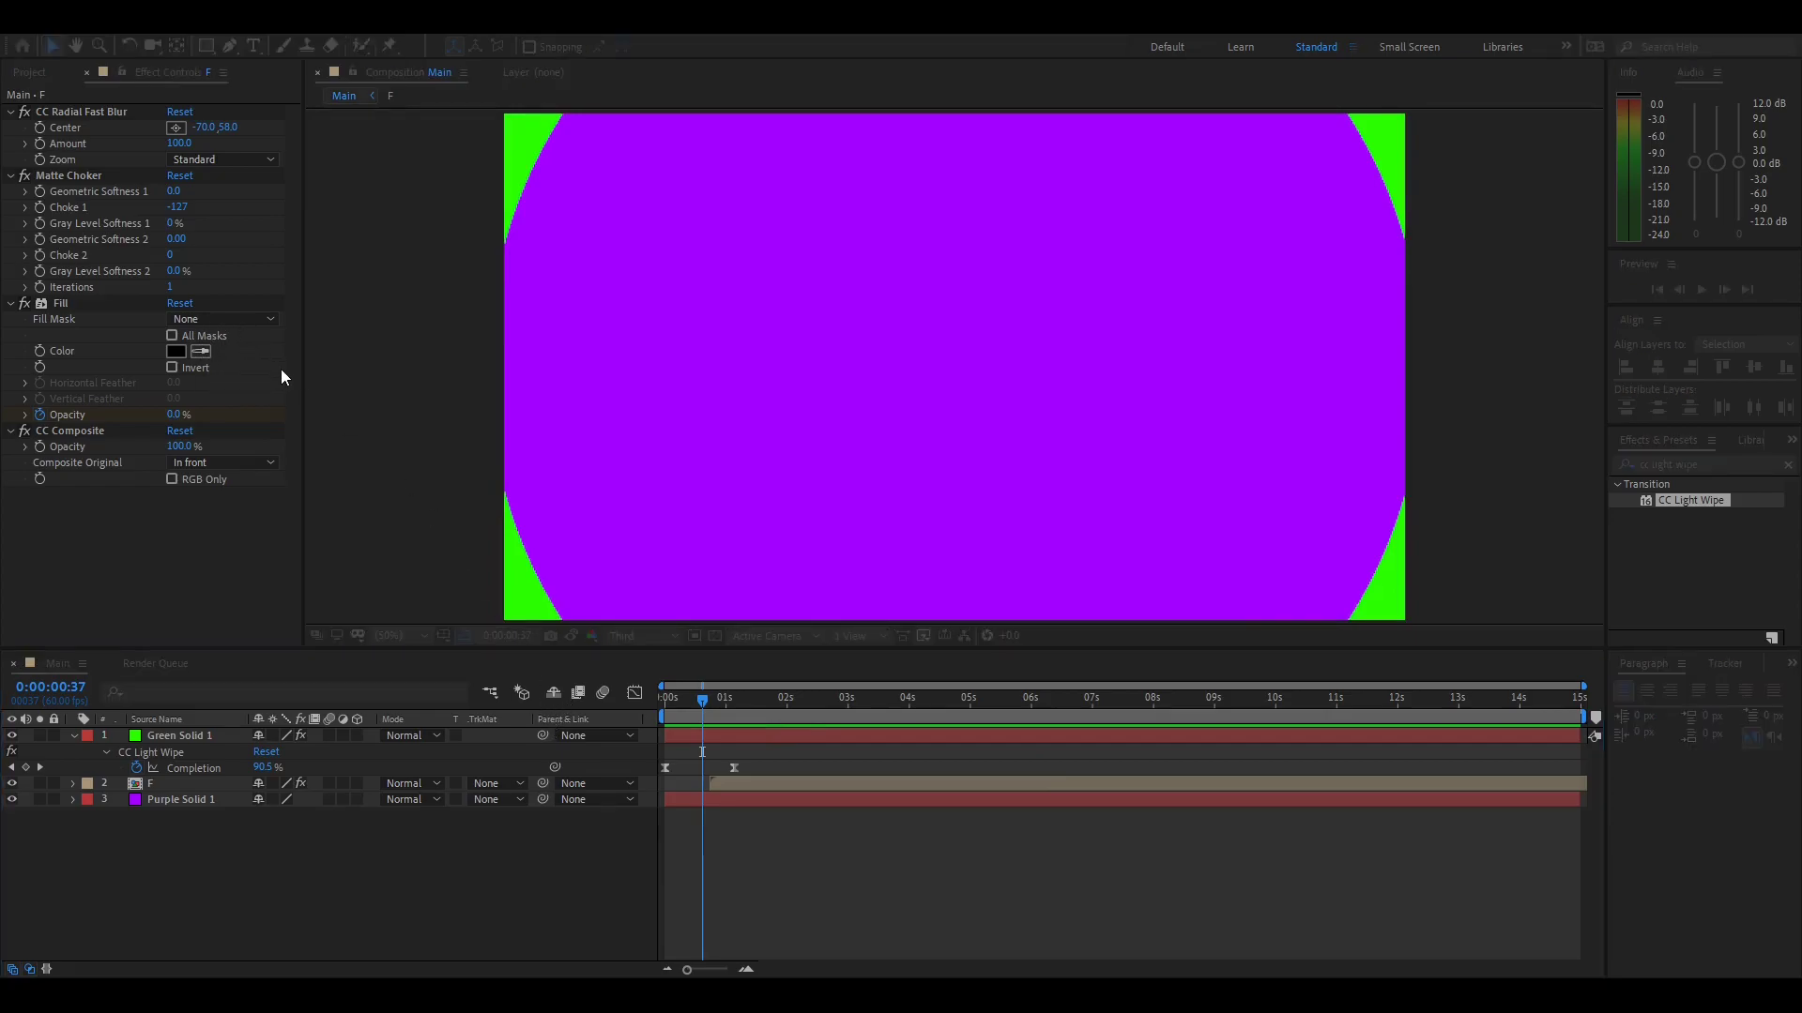
key("Return")
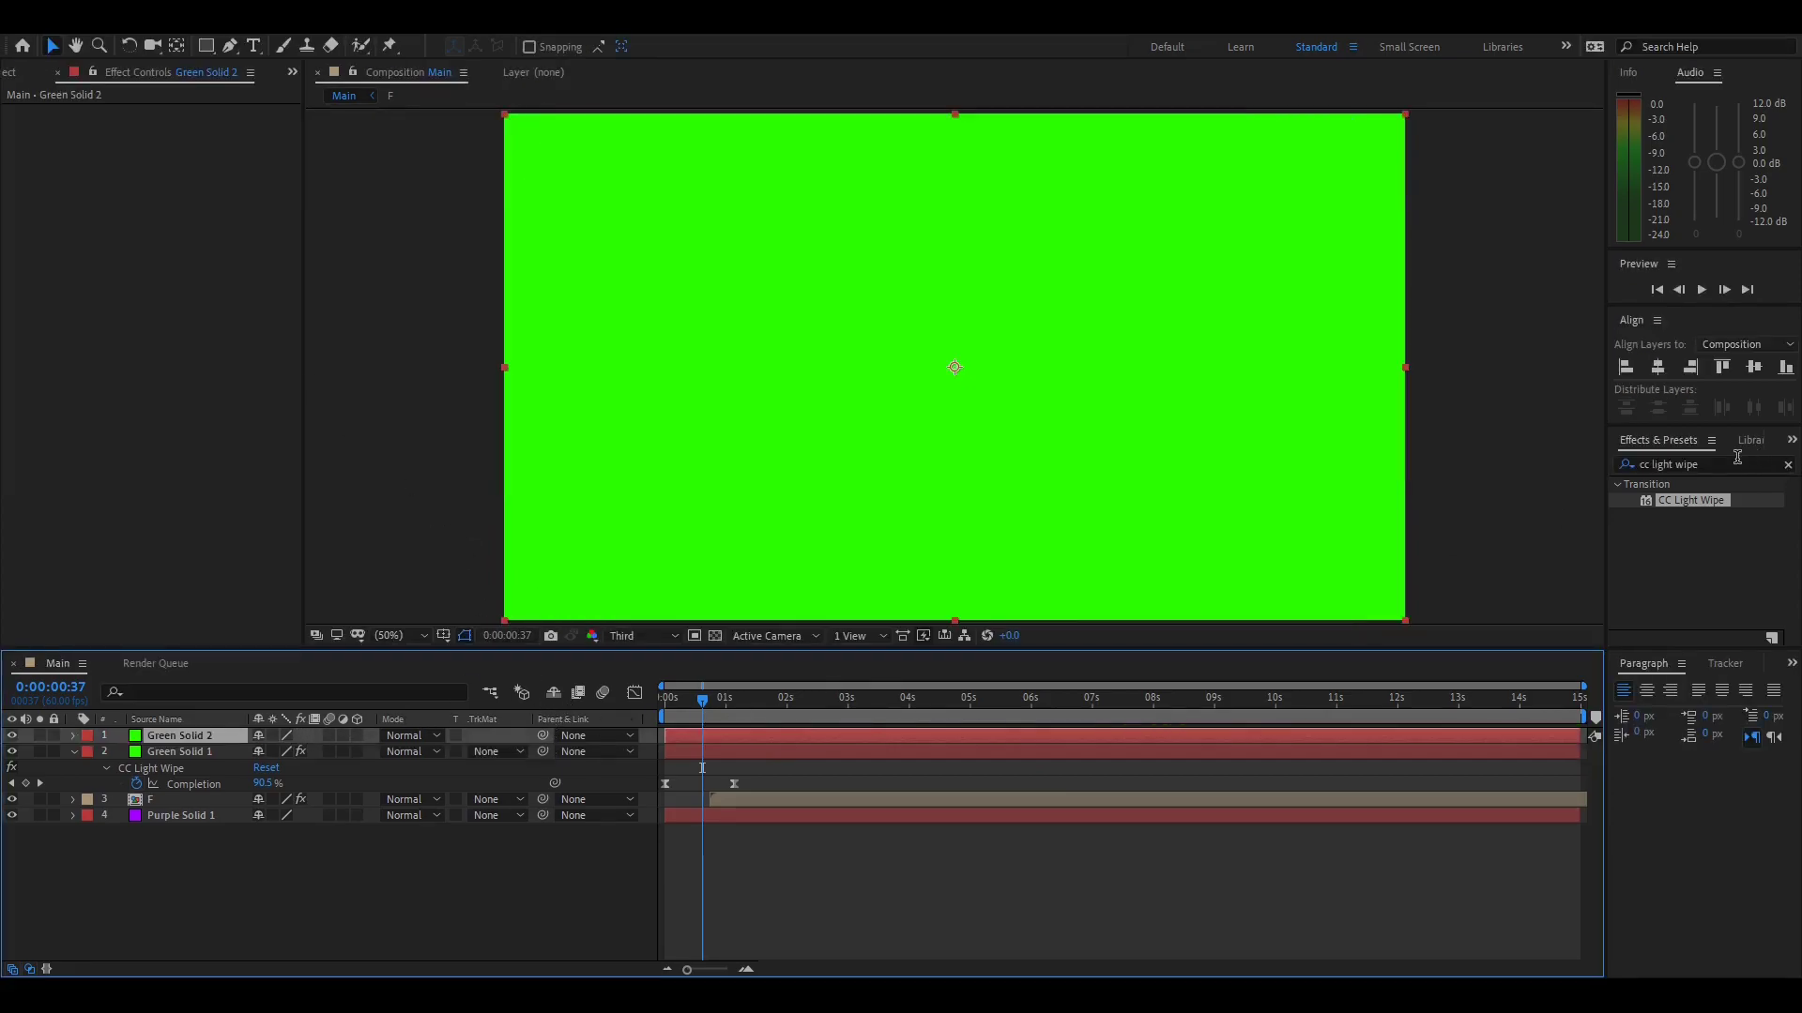
key("ctrl+5")
type("linear")
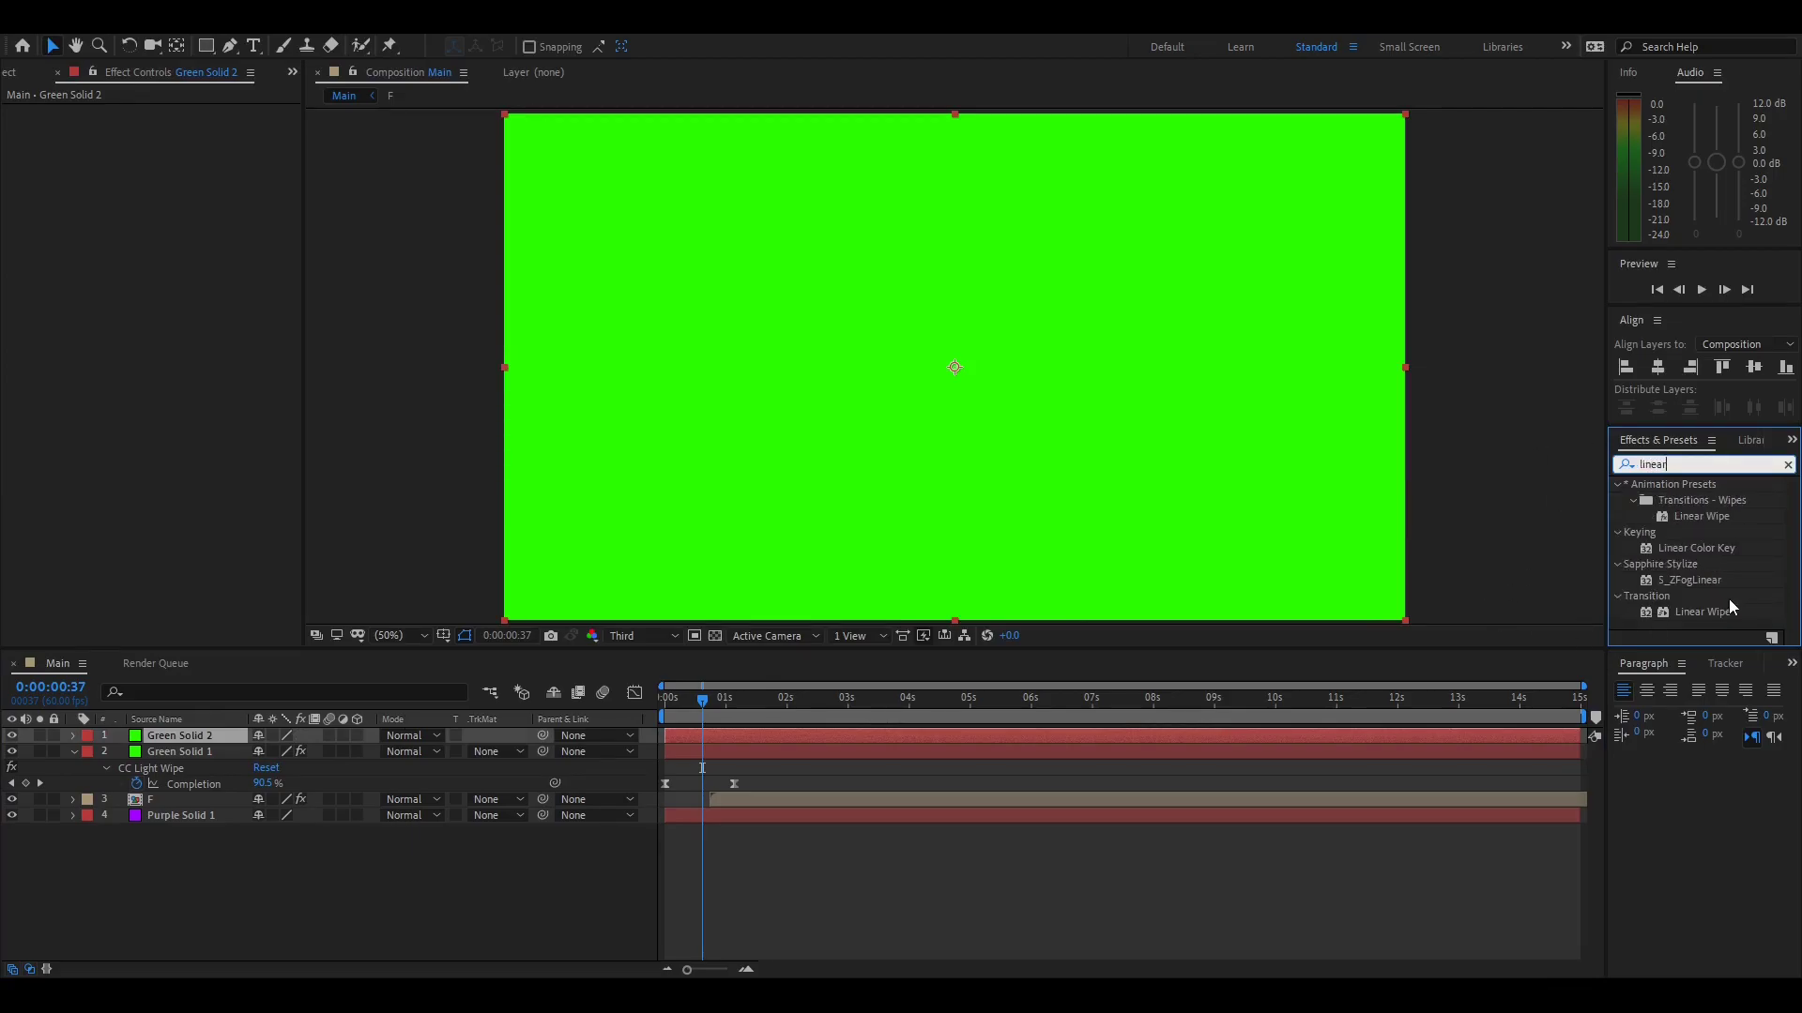
left_click_drag(1702, 612, 150, 364)
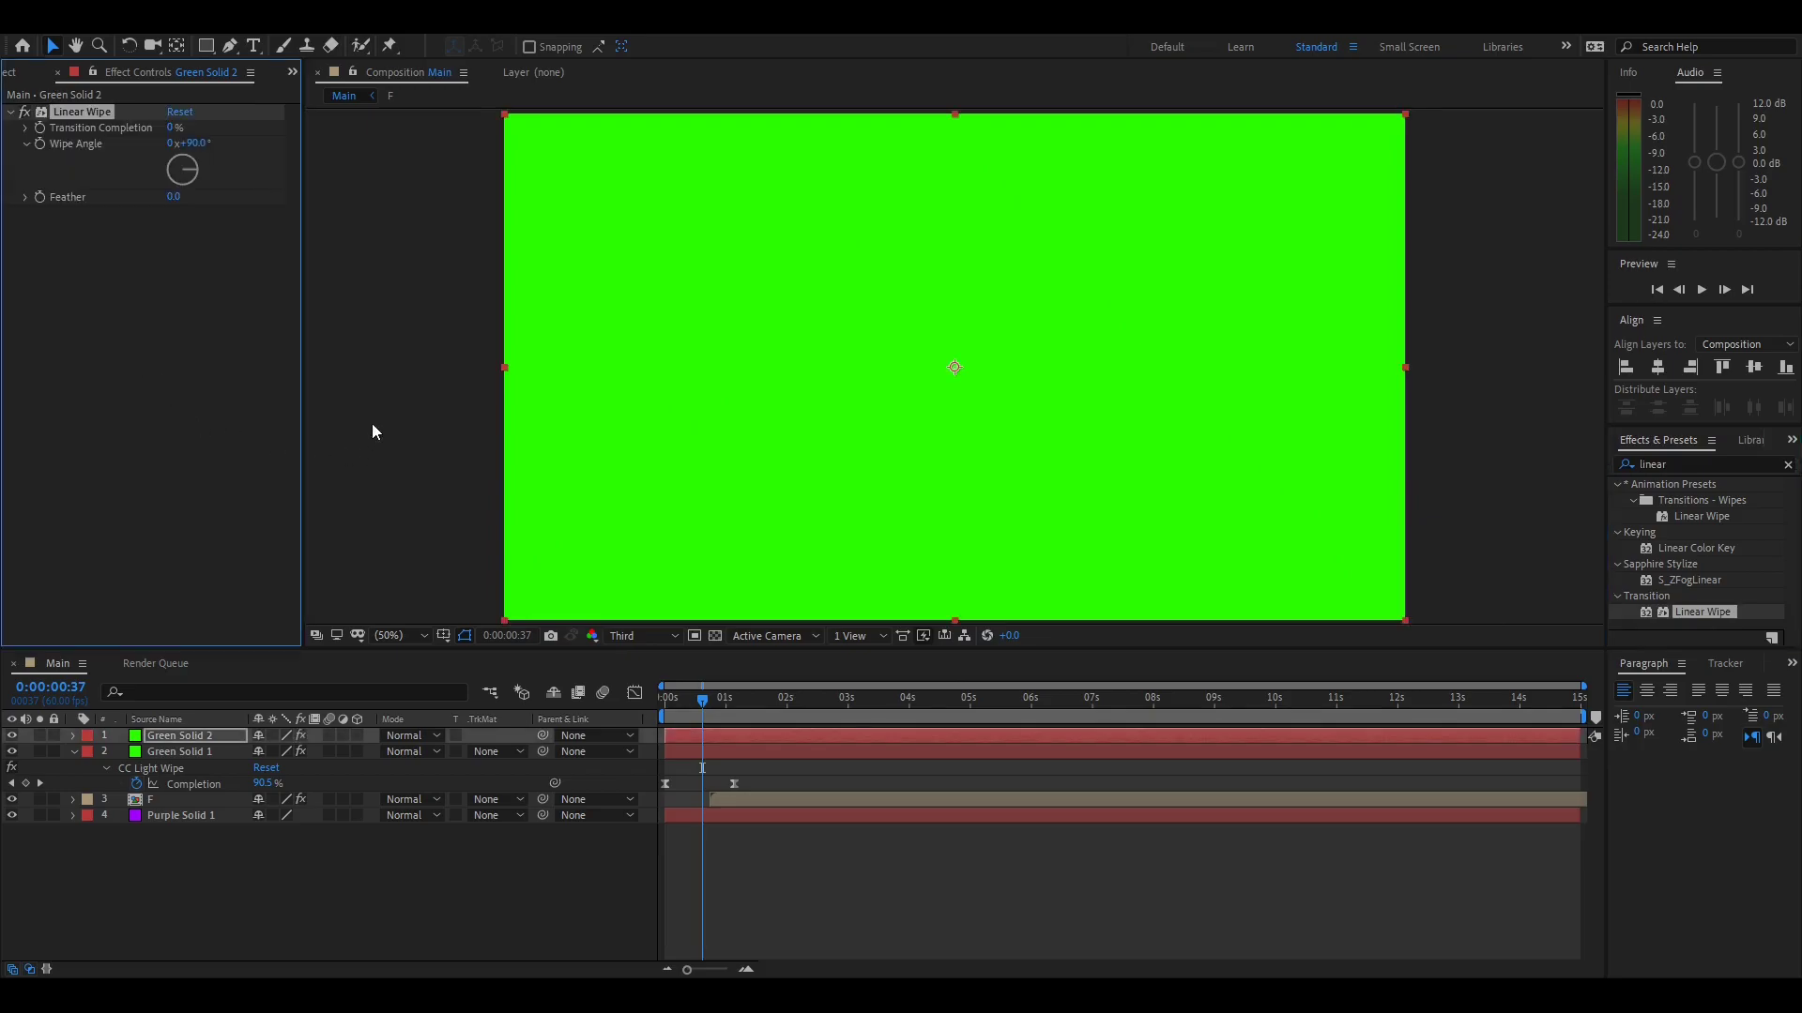
Set the Linear Wipe angle to 45° and the transition completion to 100%
left_click_drag(169, 127, 229, 131)
left_click(195, 144)
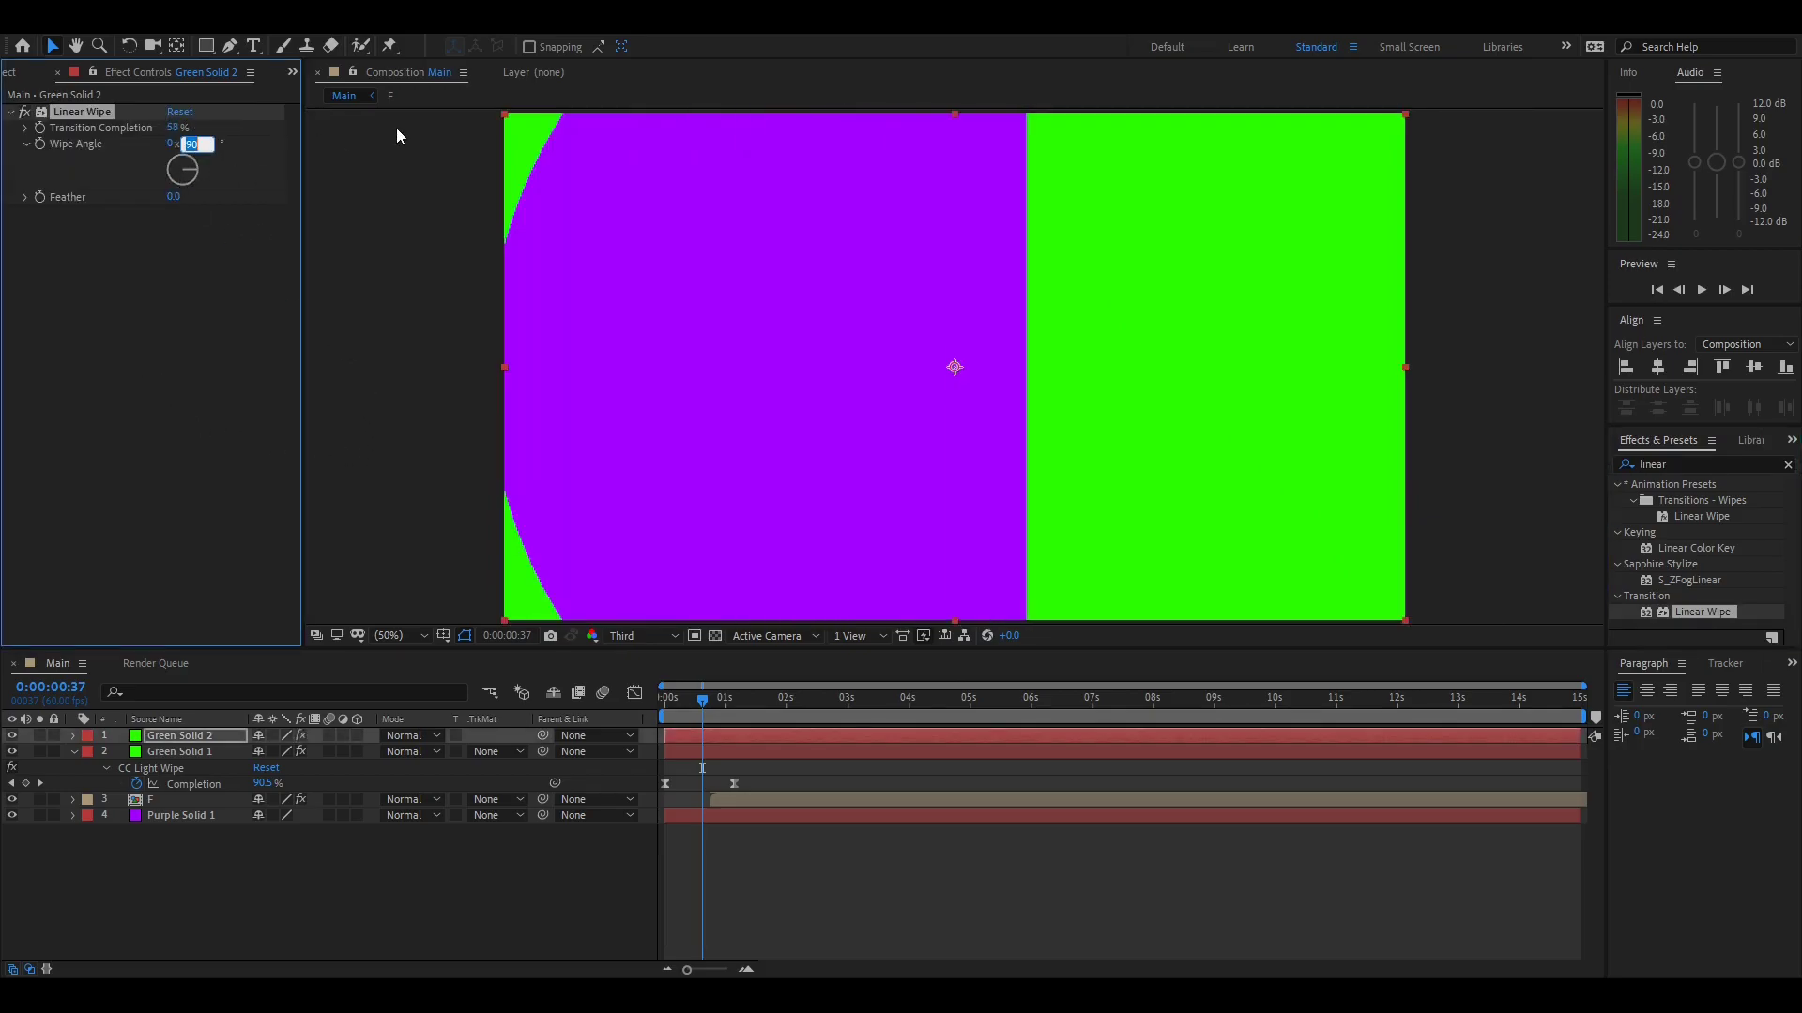
type("45")
key("Return")
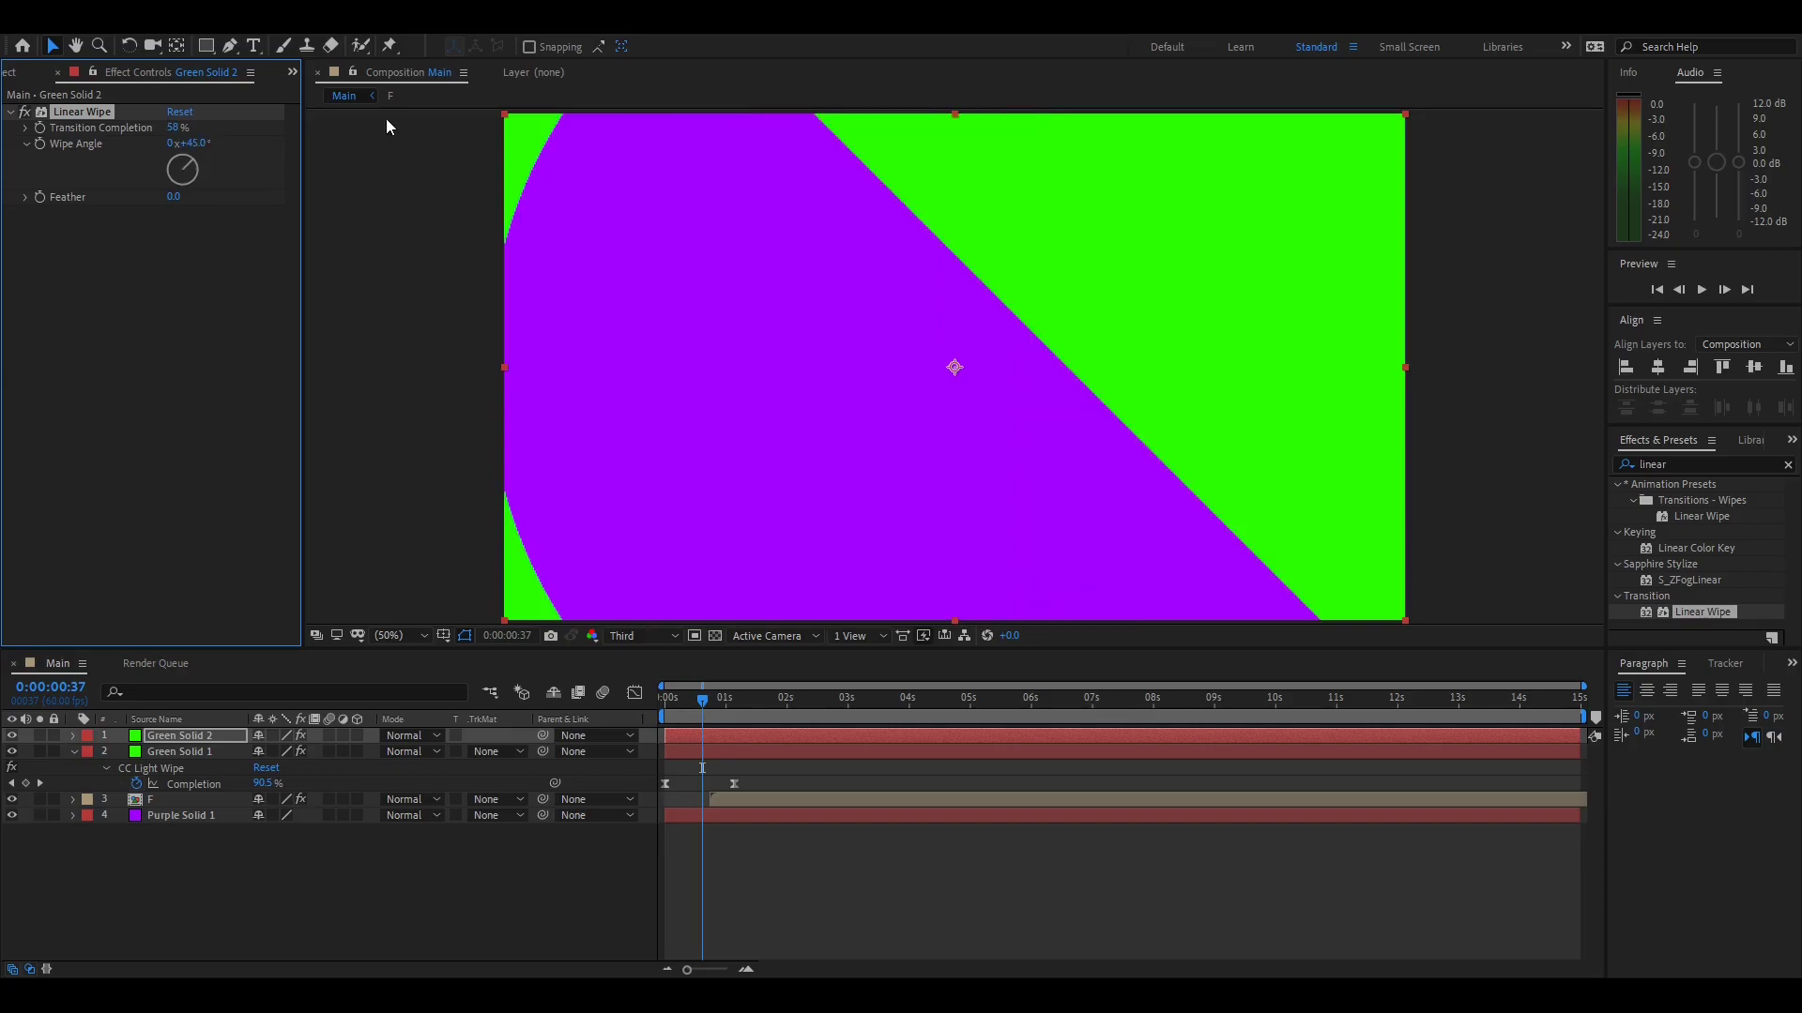
left_click_drag(172, 128, 334, 169)
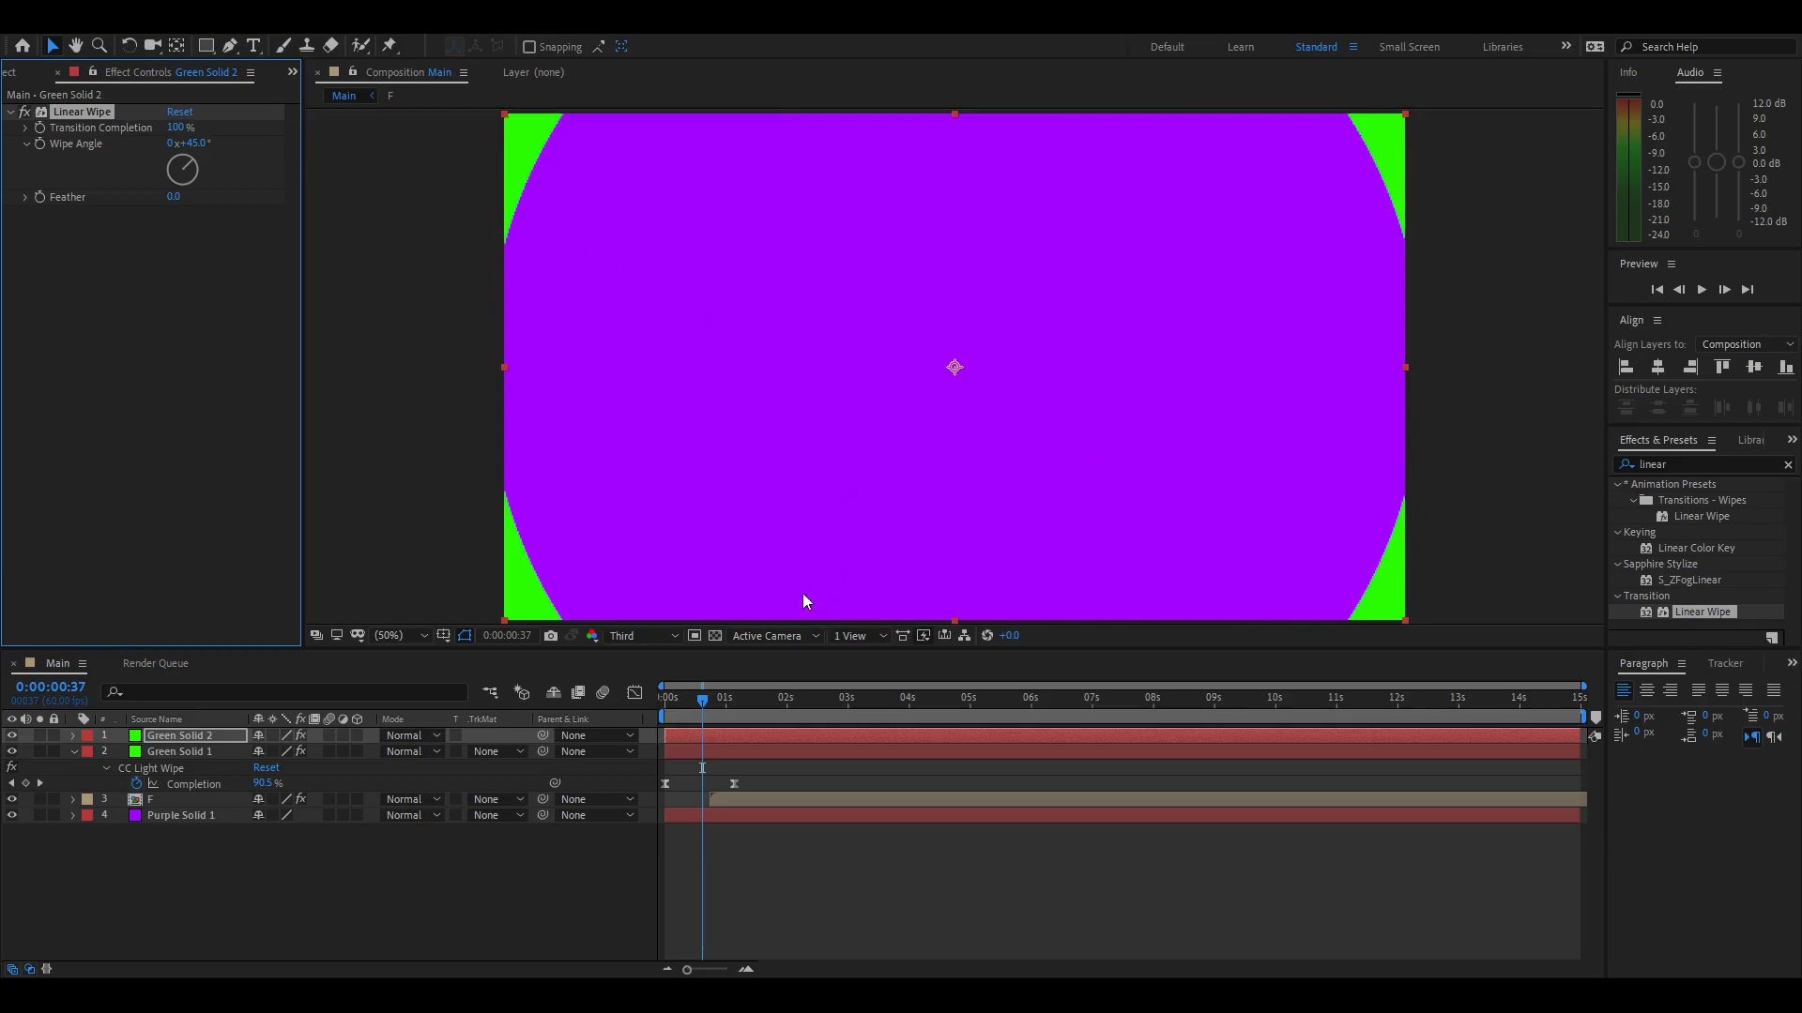
Keyframe the Linear Wipe's transition completion from 100% at 0:00:02:53 to 0% at about 0:00:03:45, and preview the diagonal wipe
left_click_drag(723, 712, 841, 734)
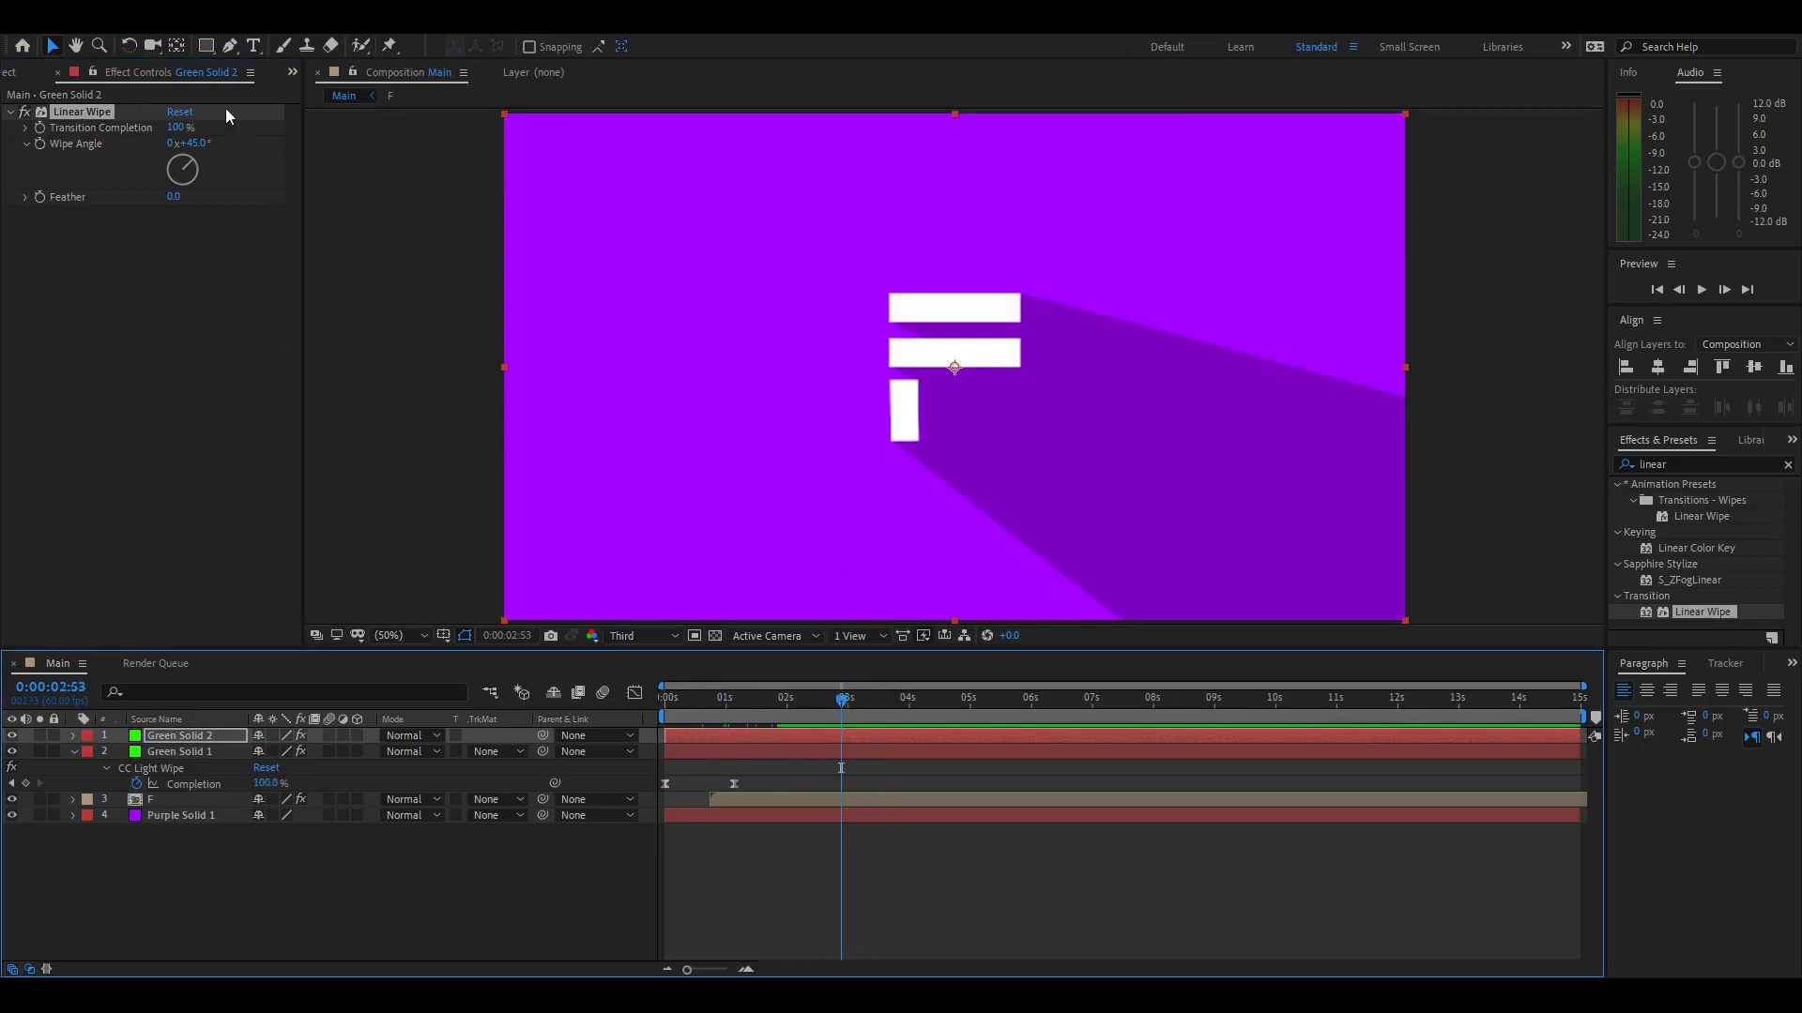
left_click(39, 127)
left_click_drag(841, 700, 892, 704)
left_click_drag(180, 131, 49, 174)
left_click(842, 702)
key("space")
key("space")
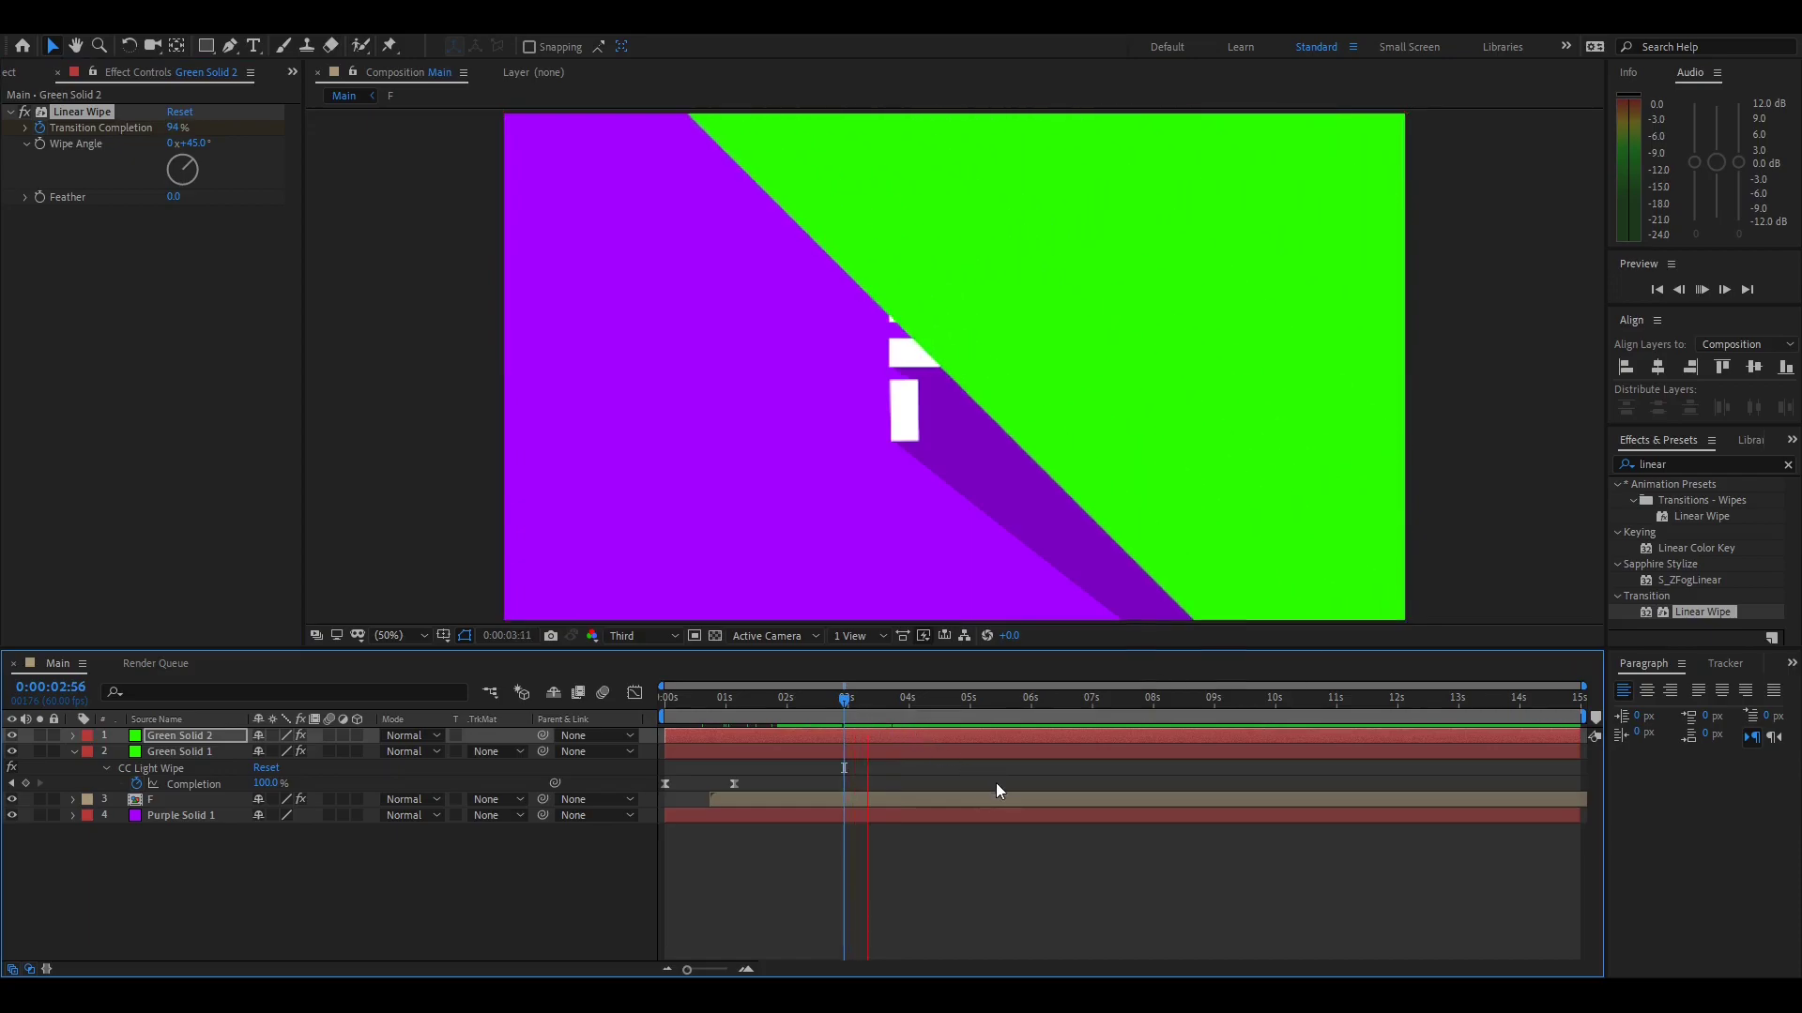
Reveal the second green solid's Transition Completion keyframes and apply Easy Ease to both
left_click(210, 735)
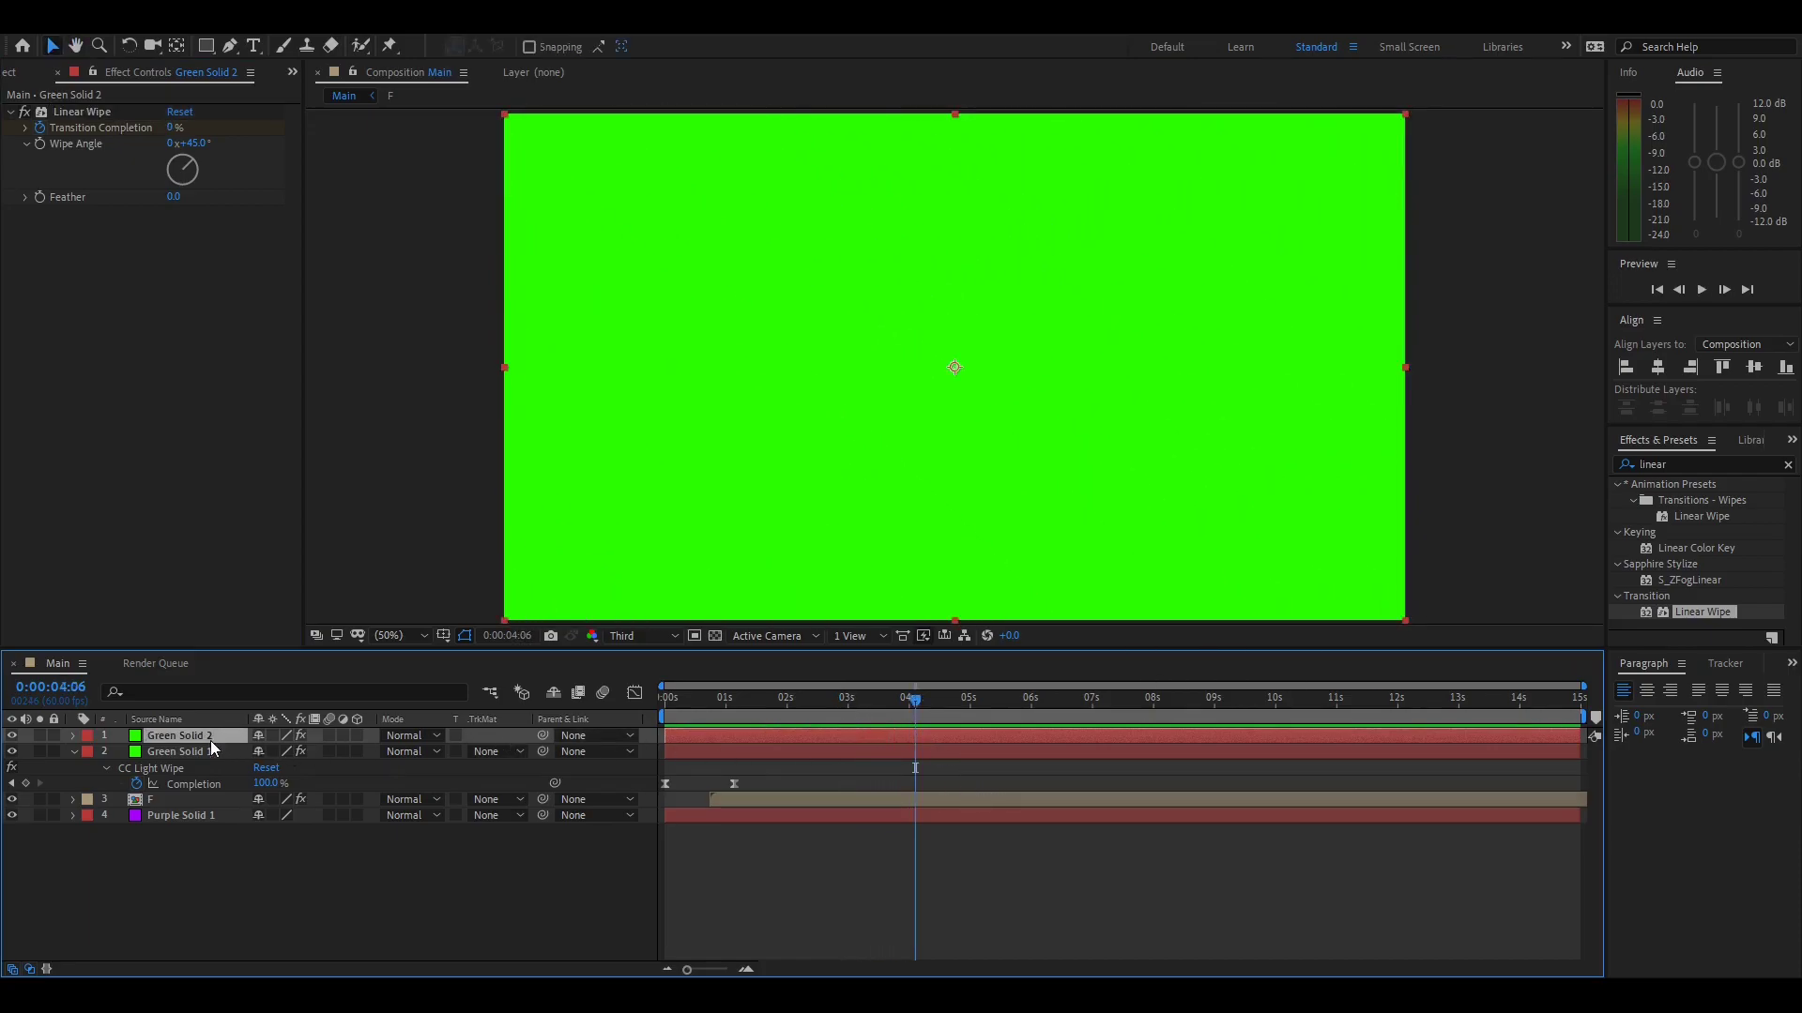
key("u")
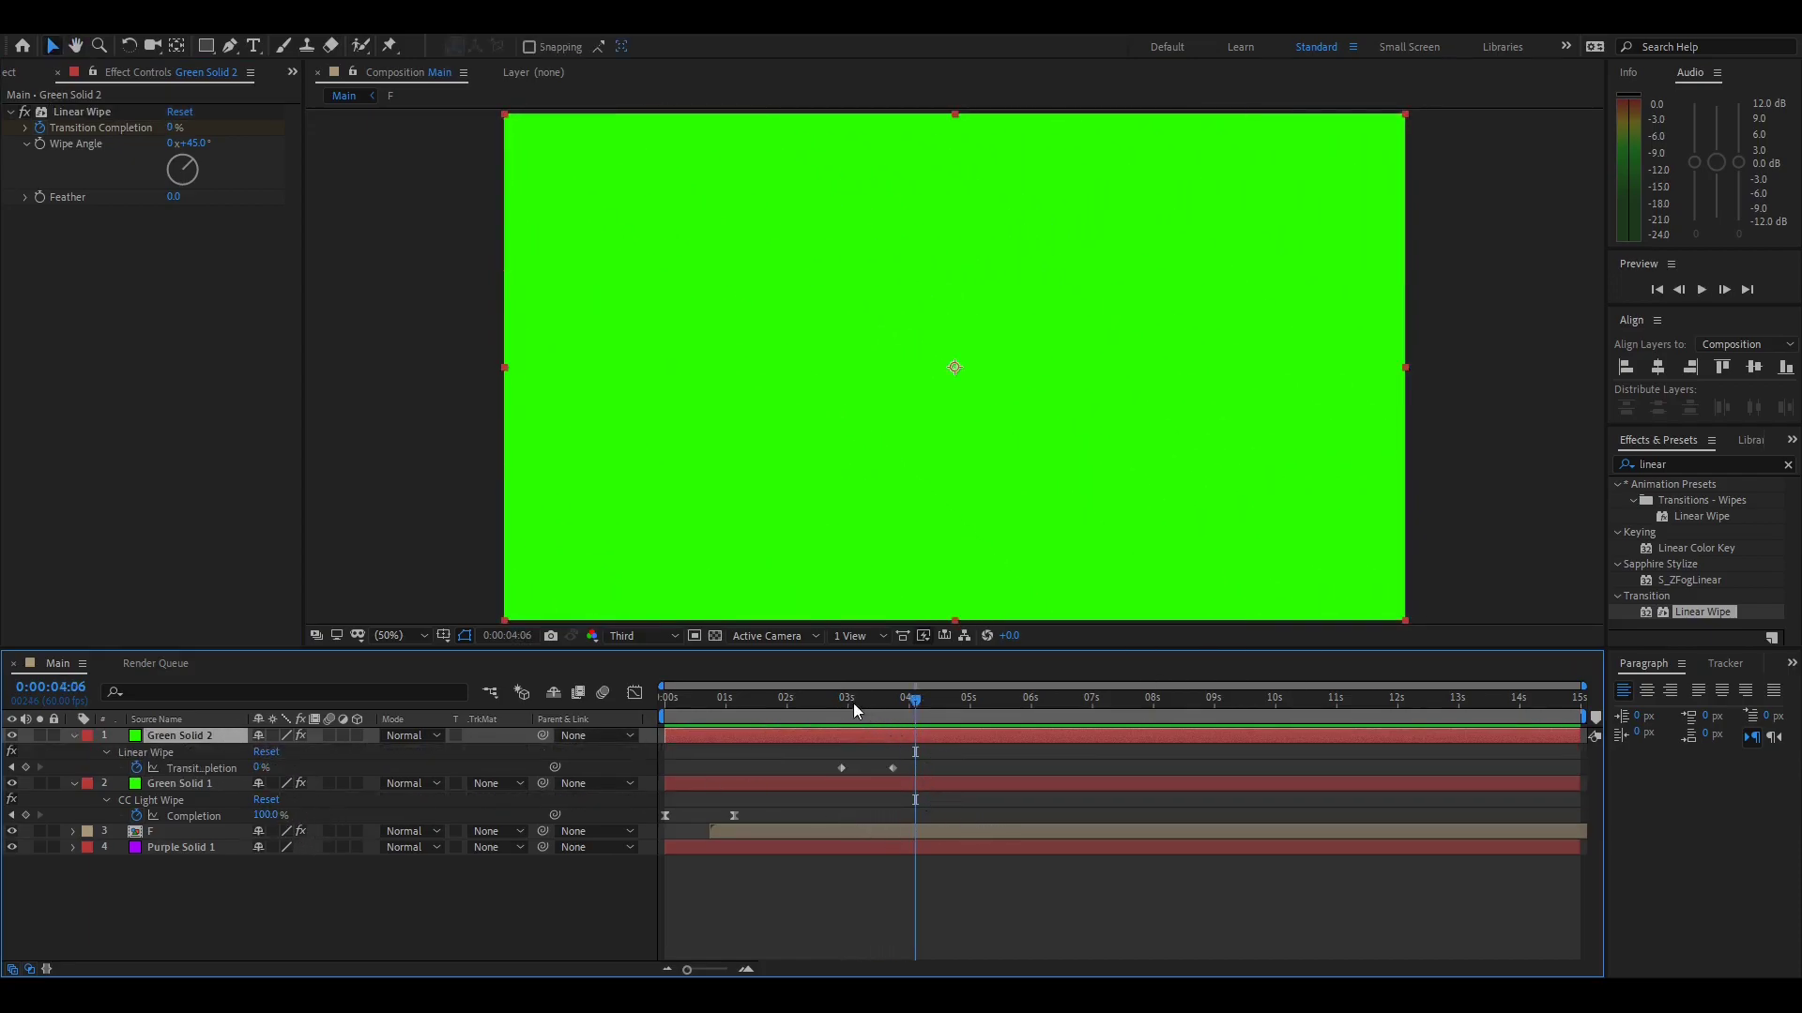
left_click_drag(824, 703, 833, 711)
left_click_drag(915, 758, 812, 772)
key("F9")
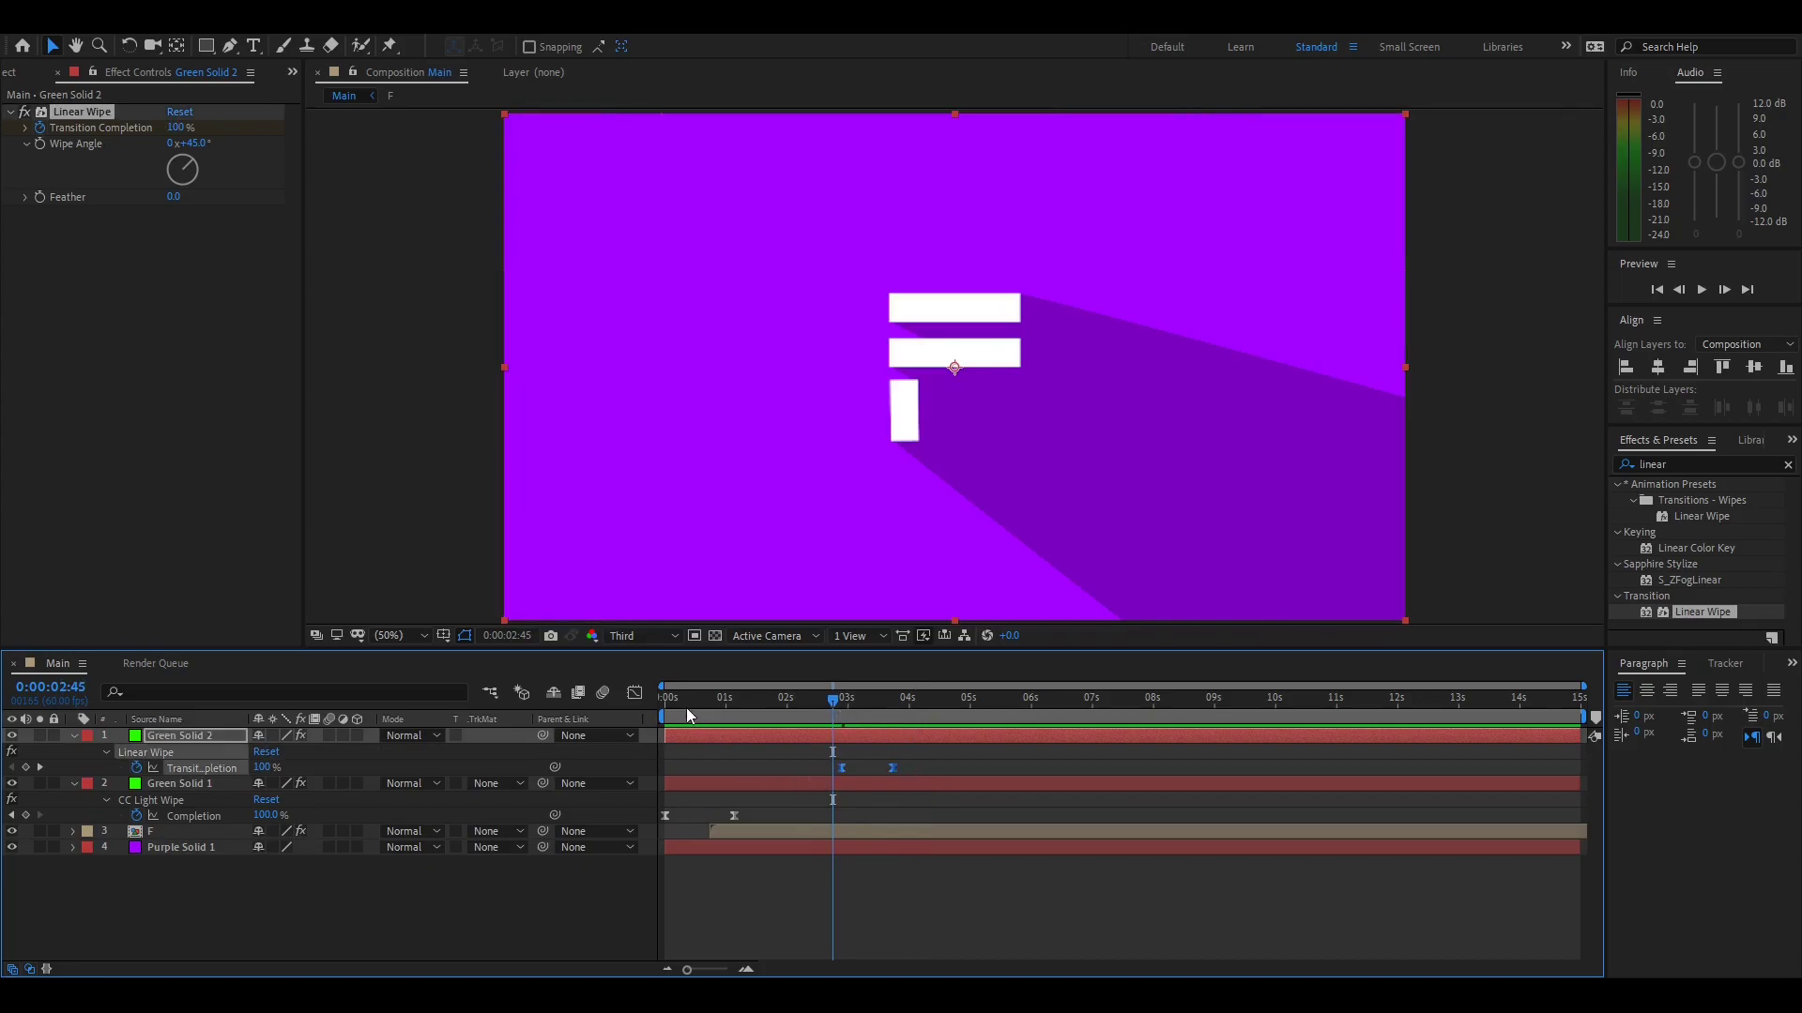
Reshape the Transition Completion speed graph so the diagonal wipe starts fast and slows toward its end, and preview it
key("shift+F3")
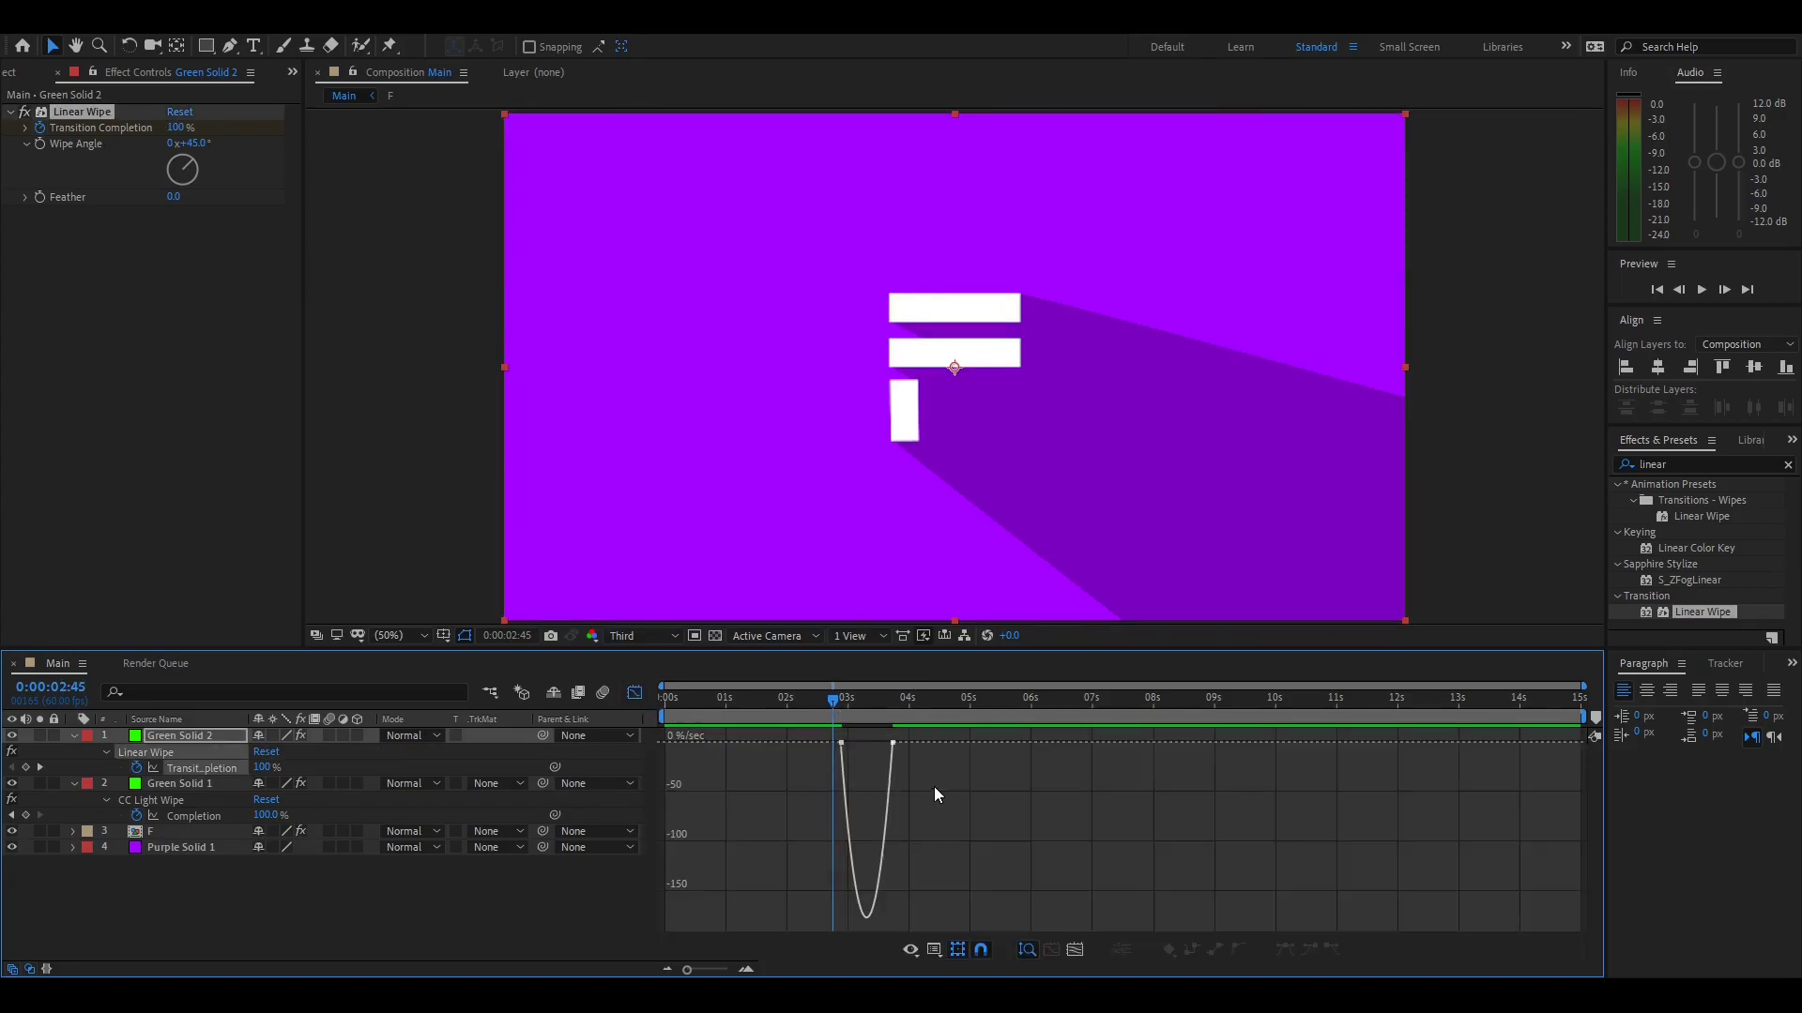
left_click_drag(876, 746, 822, 711)
key("space")
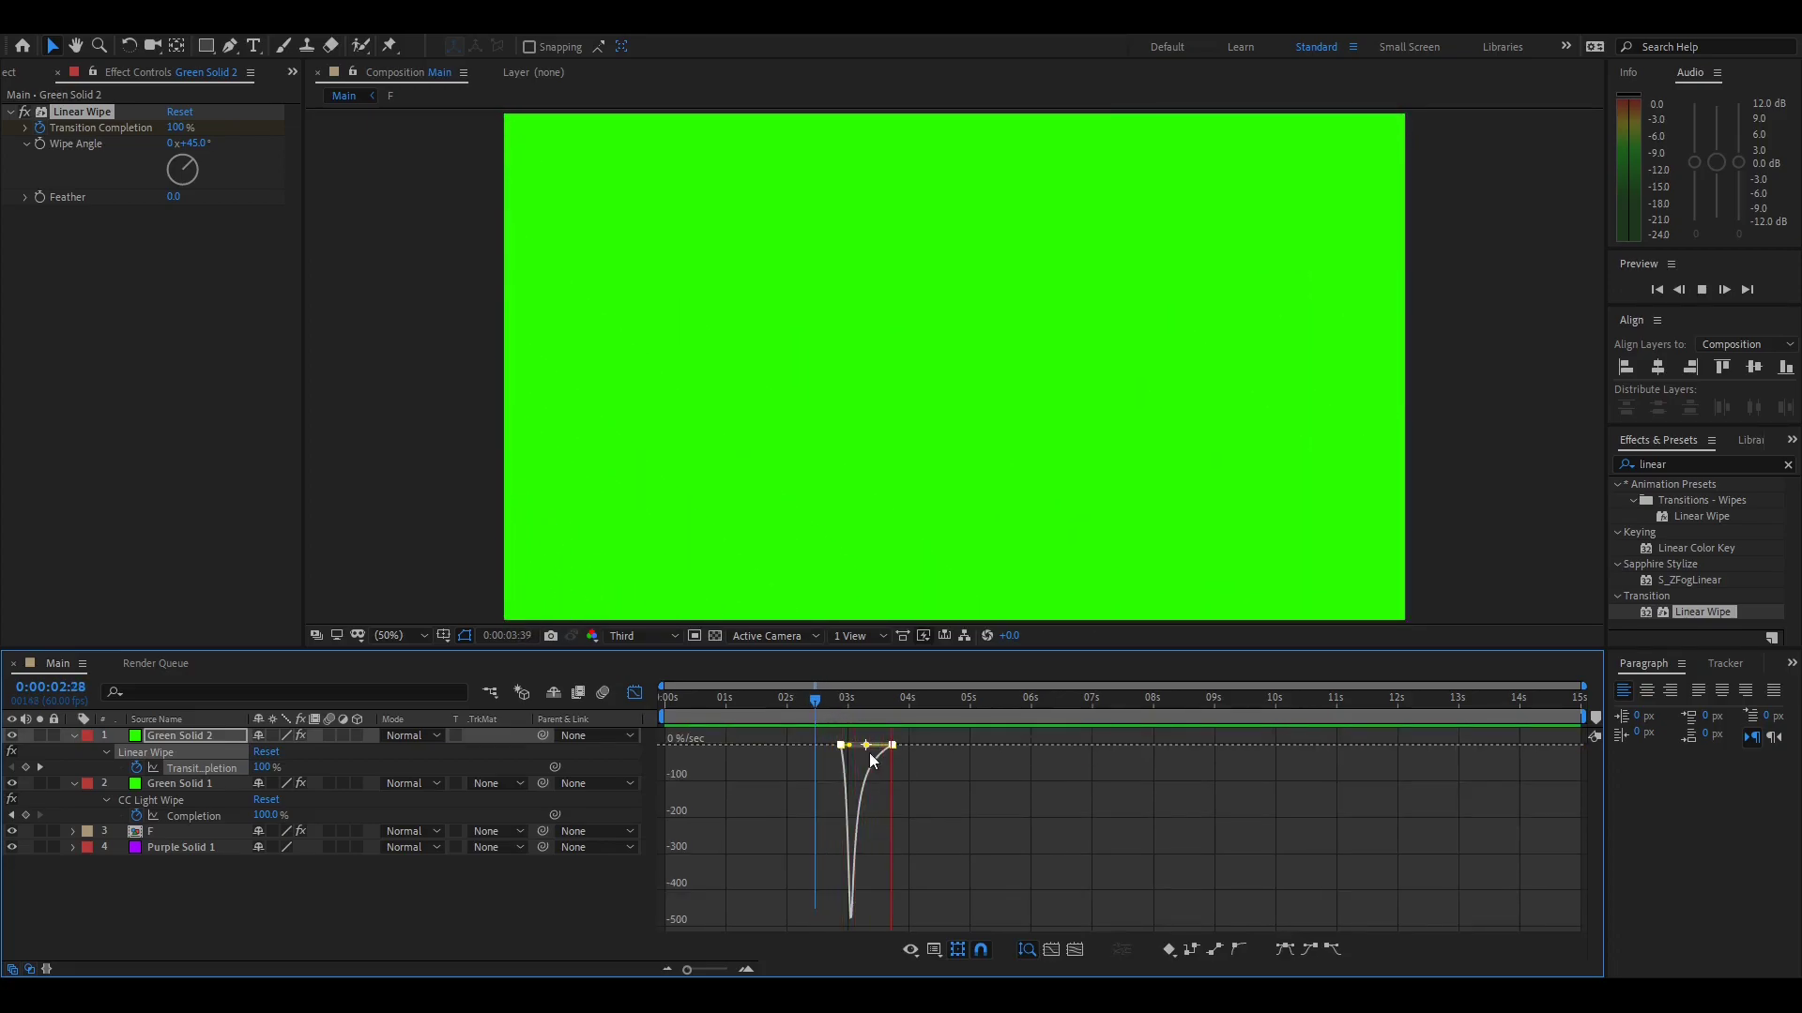
key("space")
Return to the keyframe view and move the second Transition Completion keyframe to about 4 seconds
key("shift+F3")
left_click(943, 768)
left_click_drag(892, 768, 914, 770)
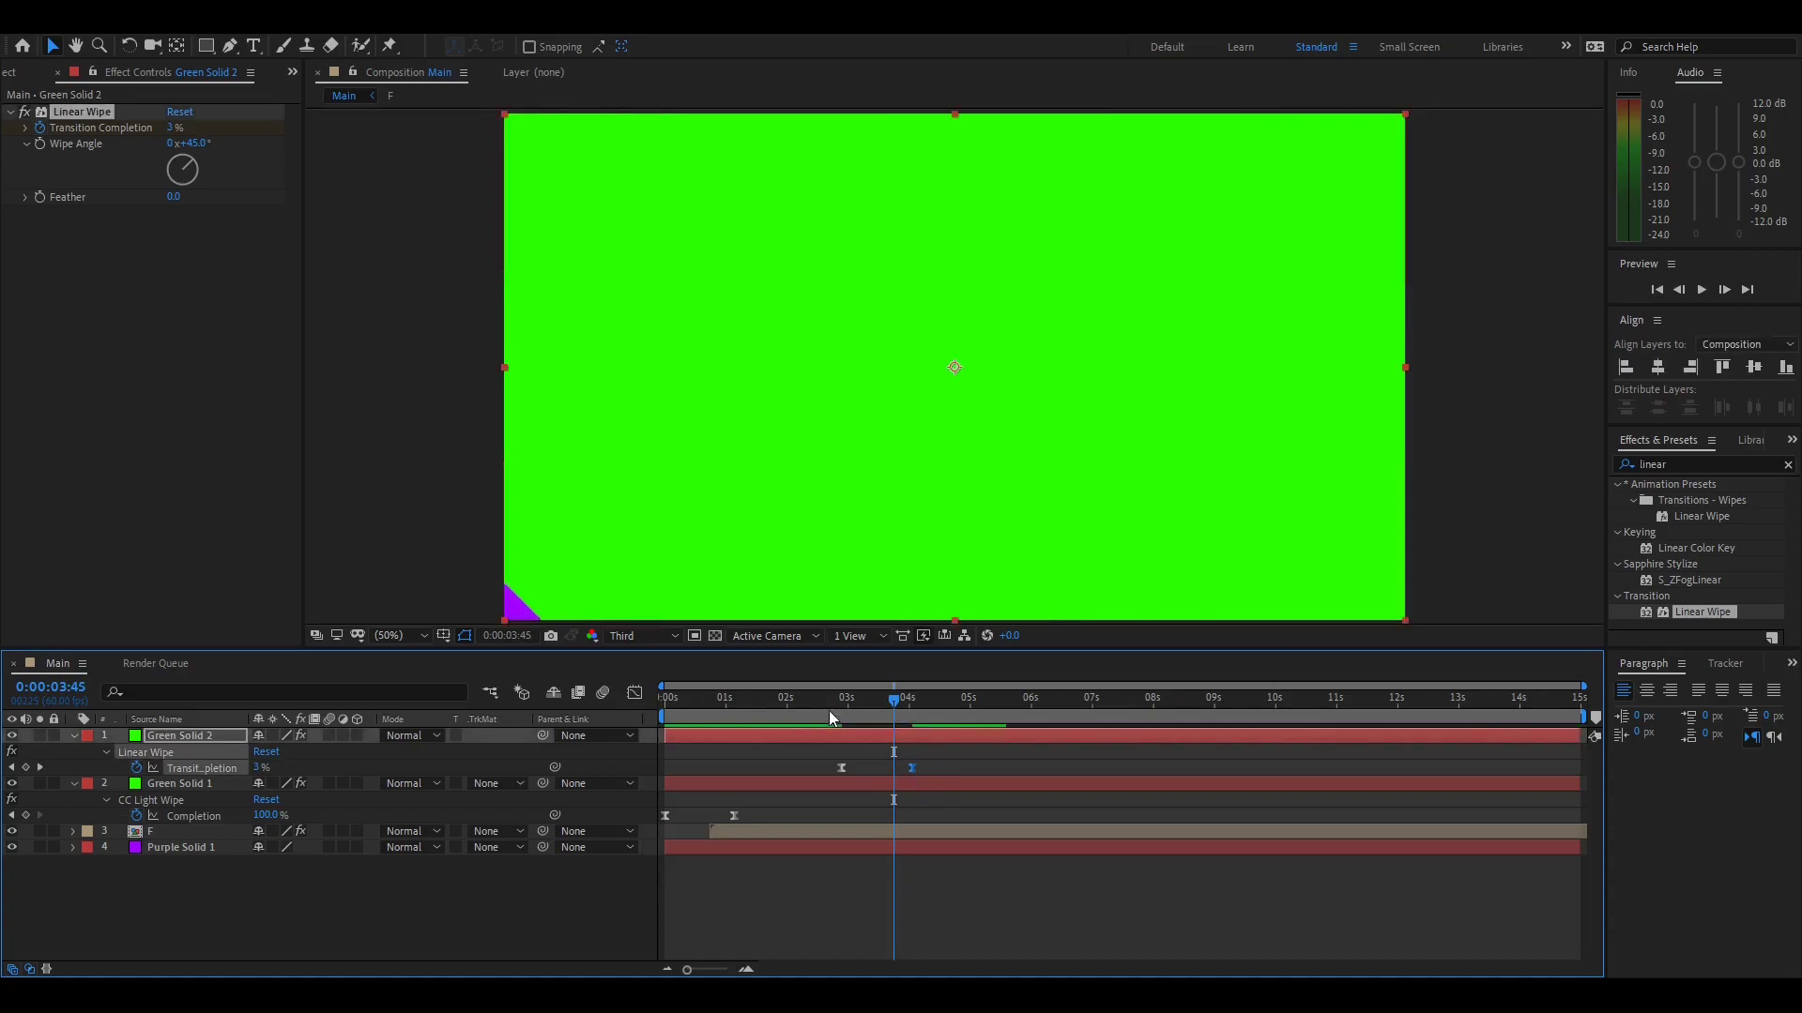
Preview the retimed diagonal wipe, and collapse the properties of both green solids
key("space")
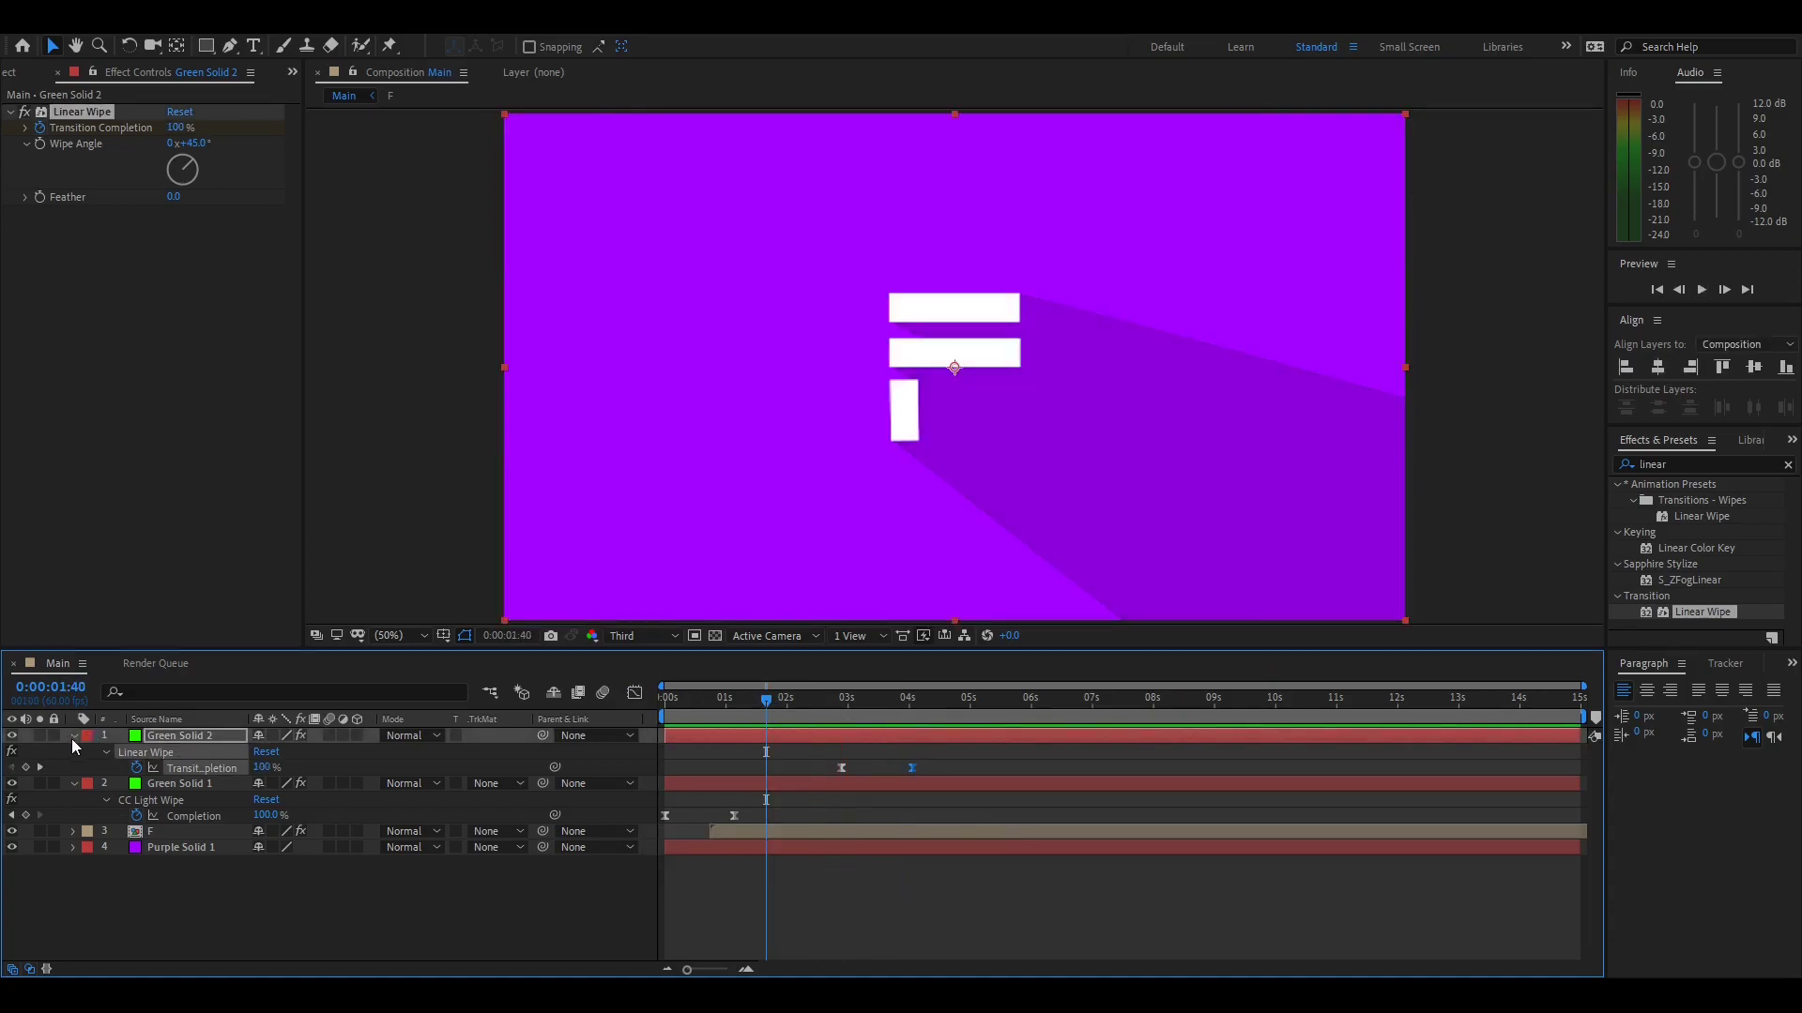
left_click(72, 738)
left_click(71, 752)
left_click(227, 859)
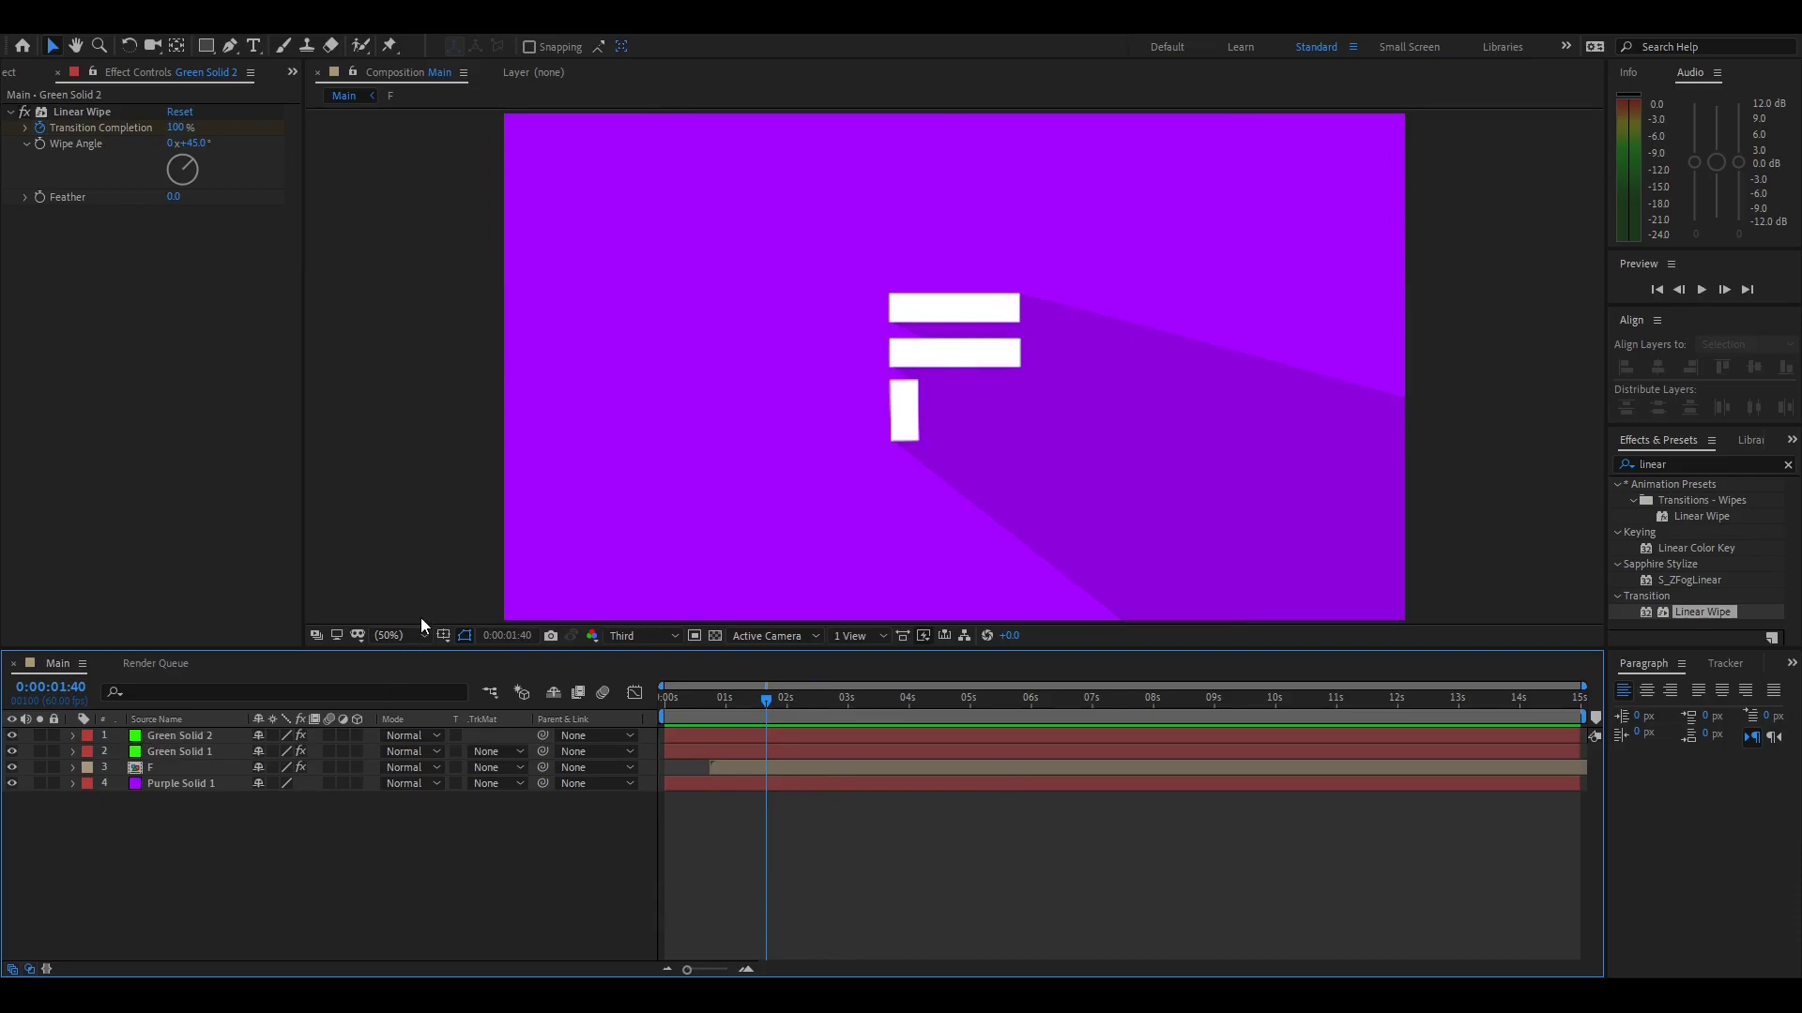
Create a full-frame black solid in the Main composition and apply the CC Jaws effect to it
key("ctrl+y")
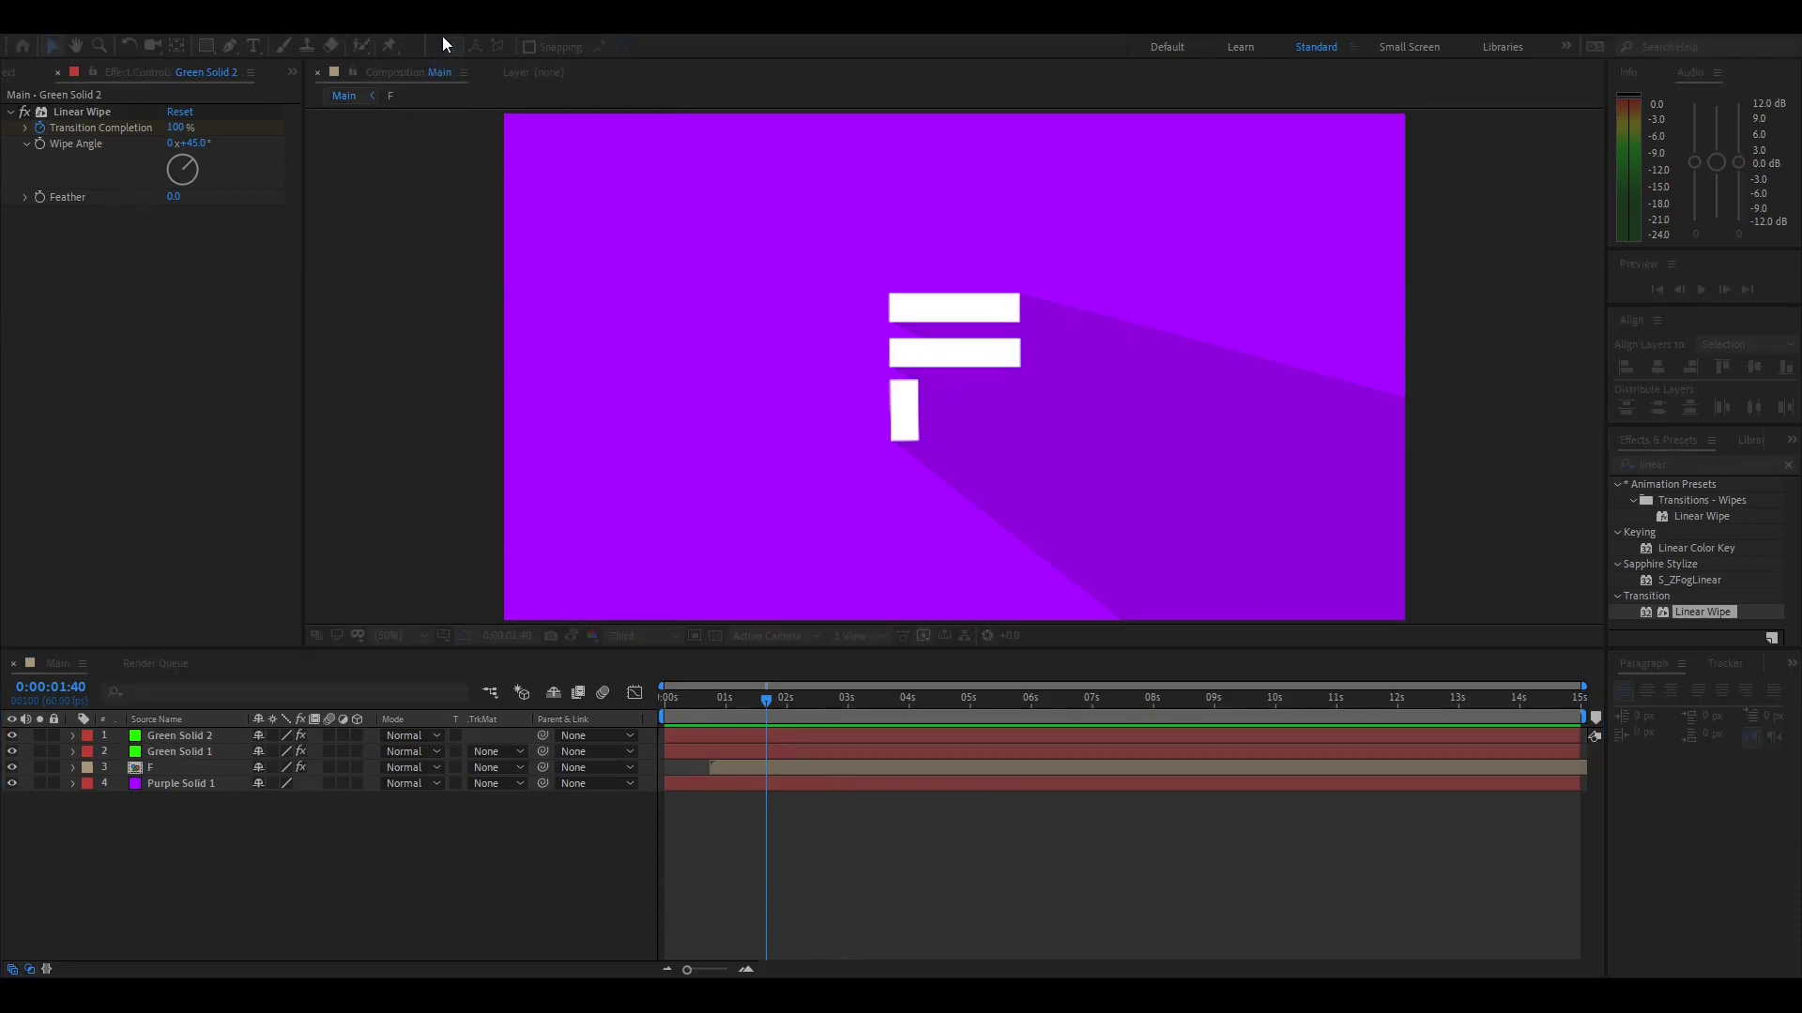
key("Return")
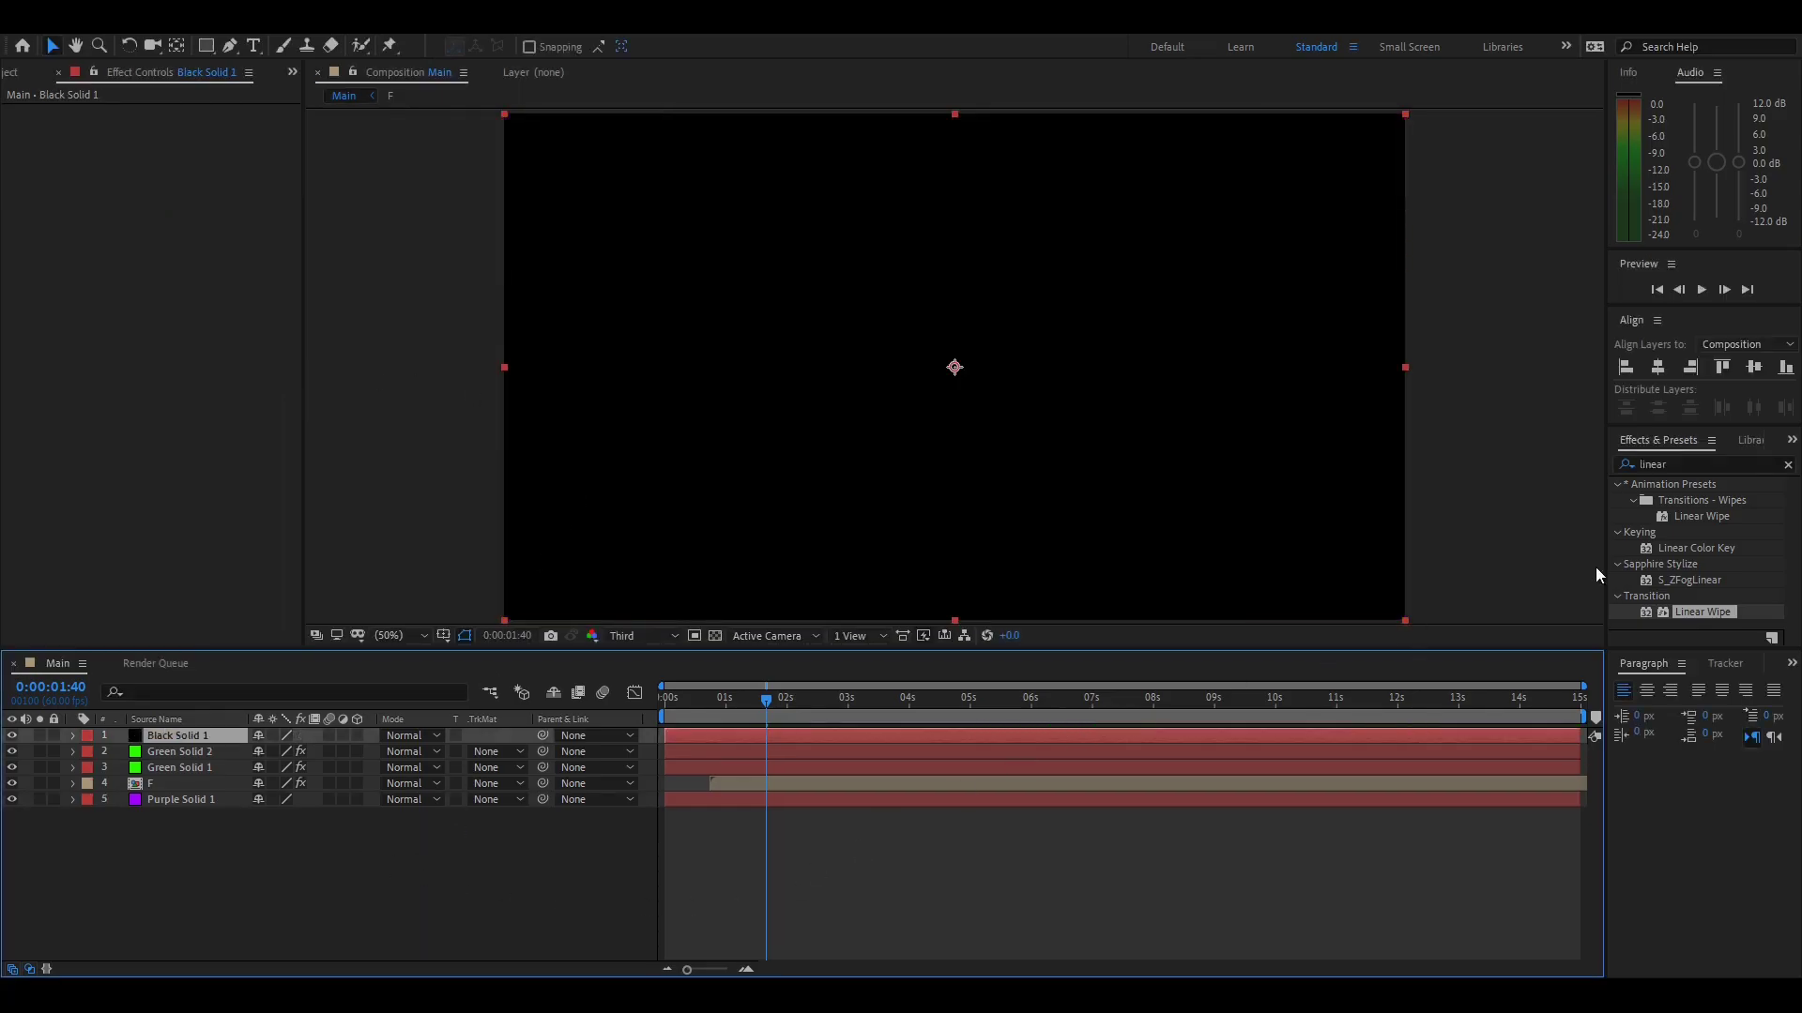
left_click(1705, 460)
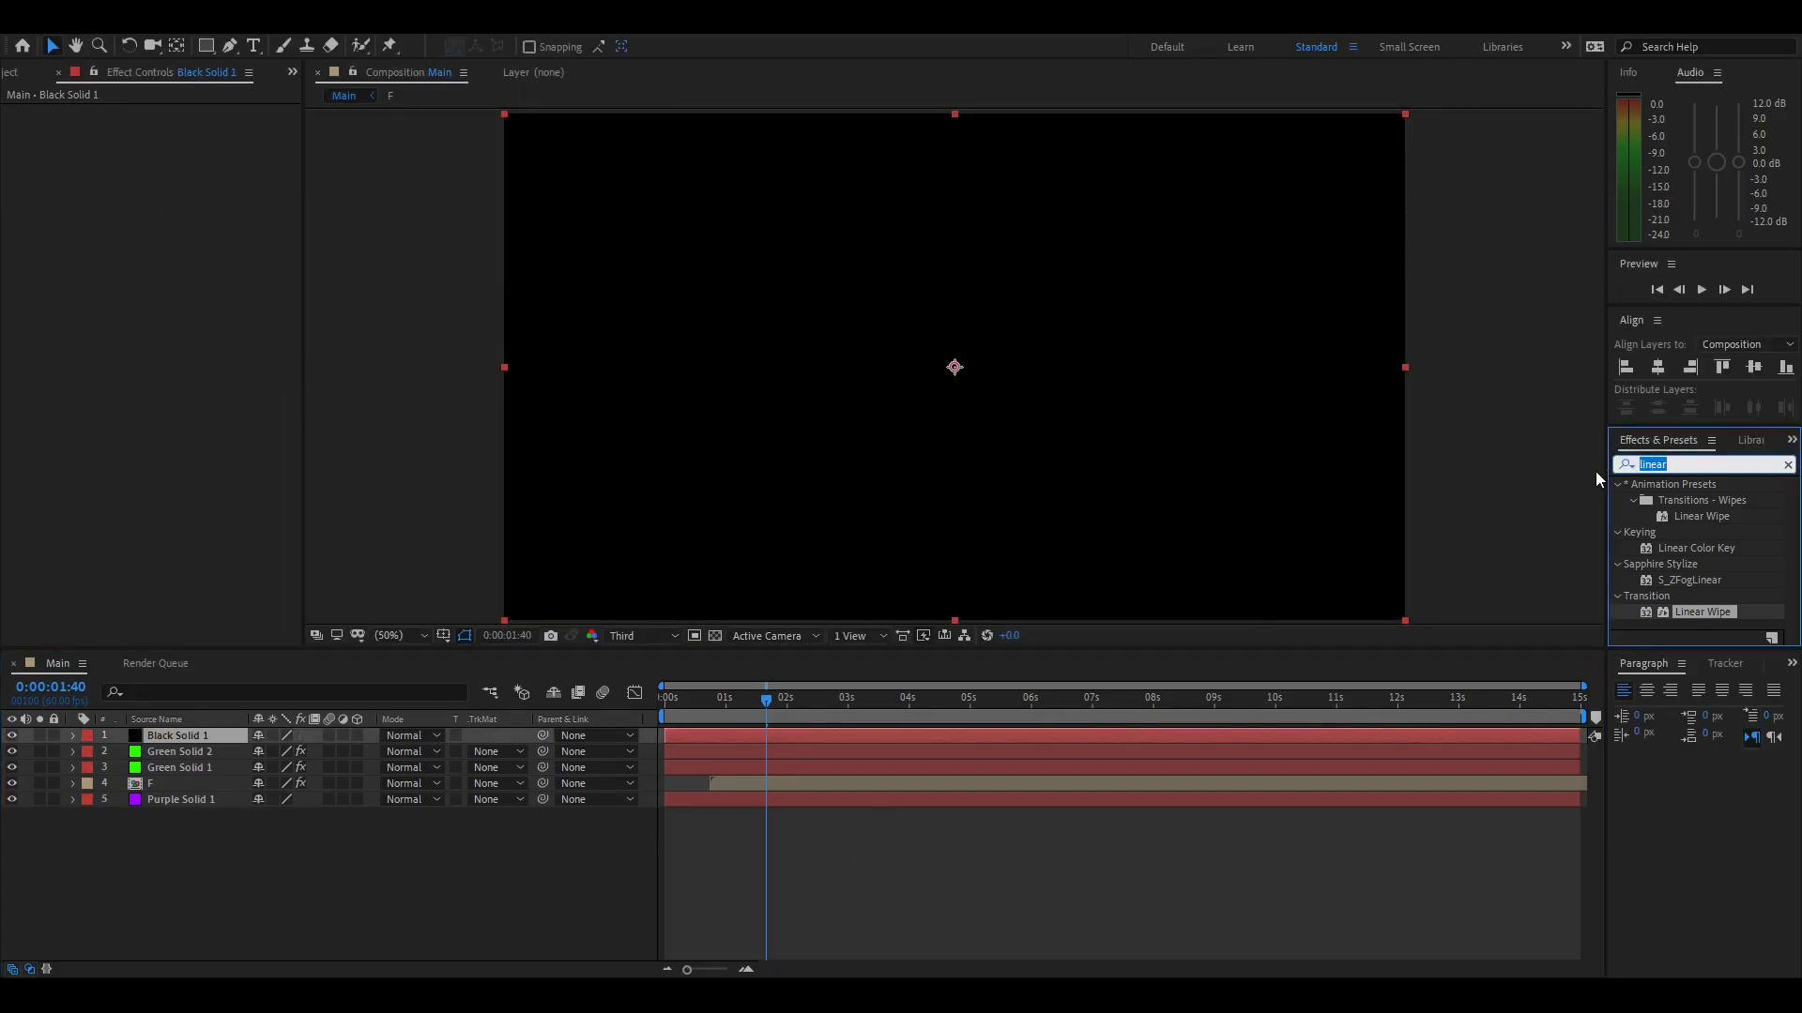
type("cc jaws")
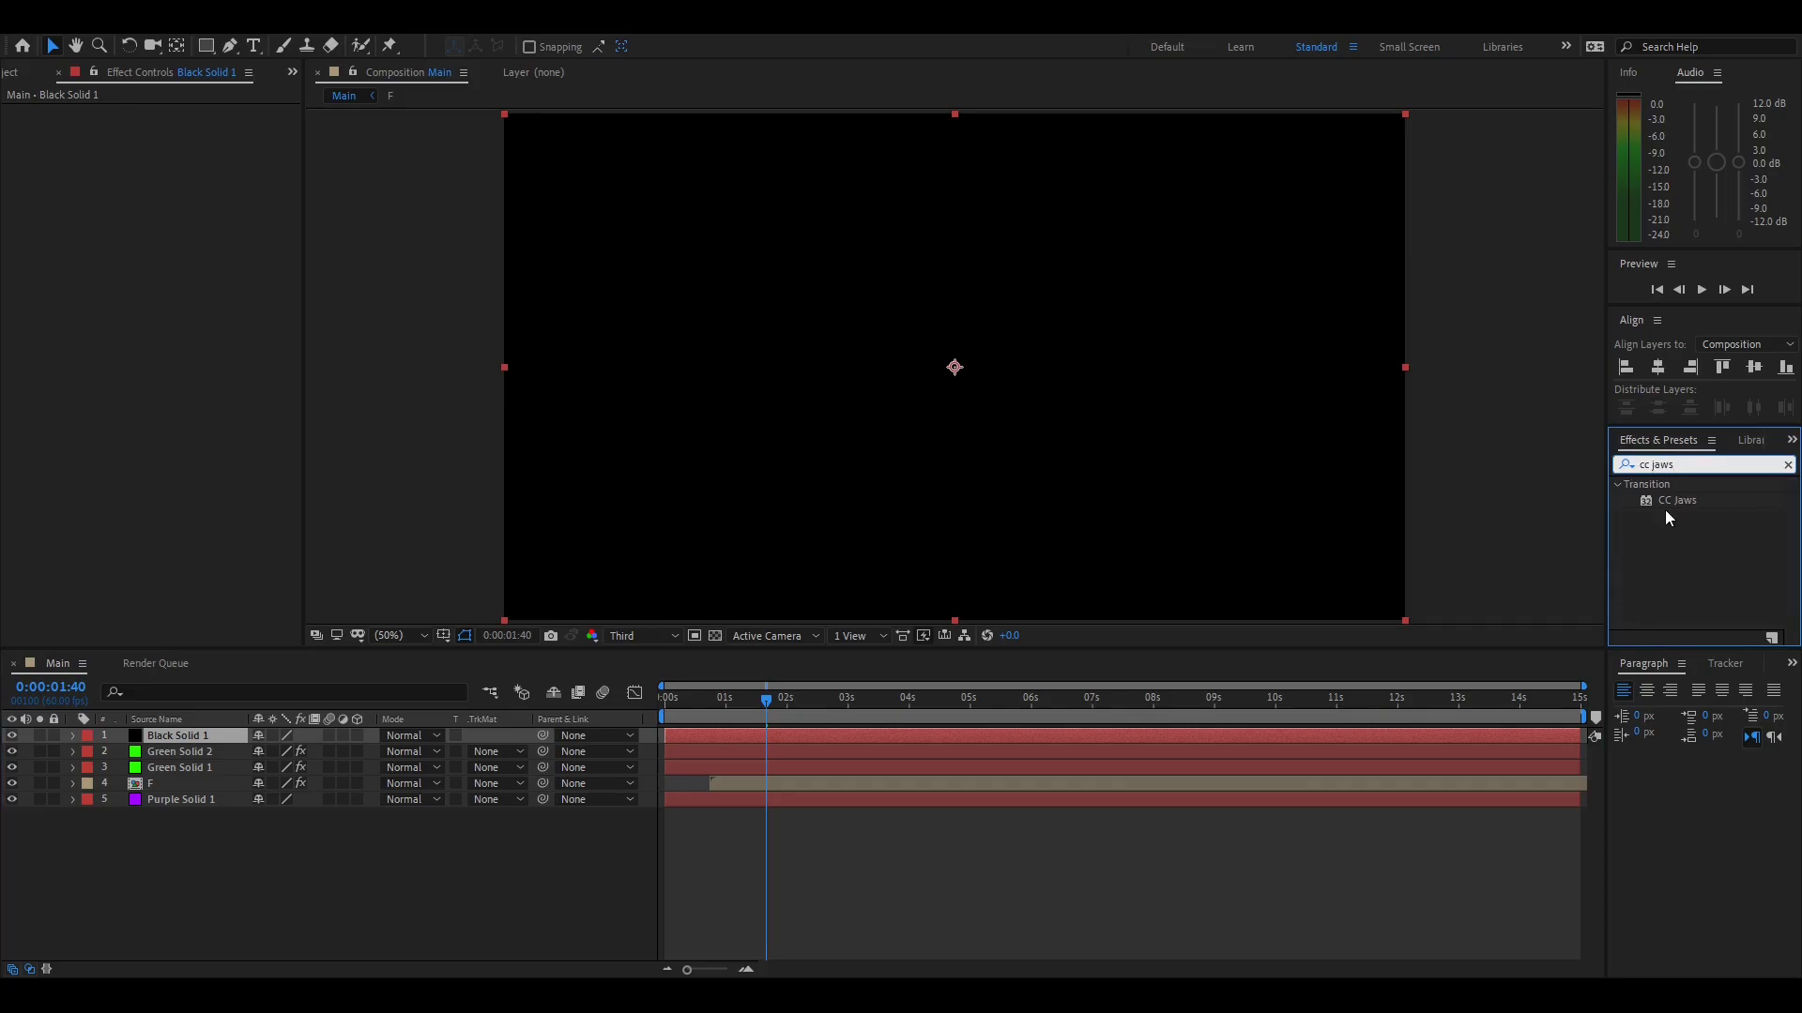
left_click_drag(1667, 511, 104, 497)
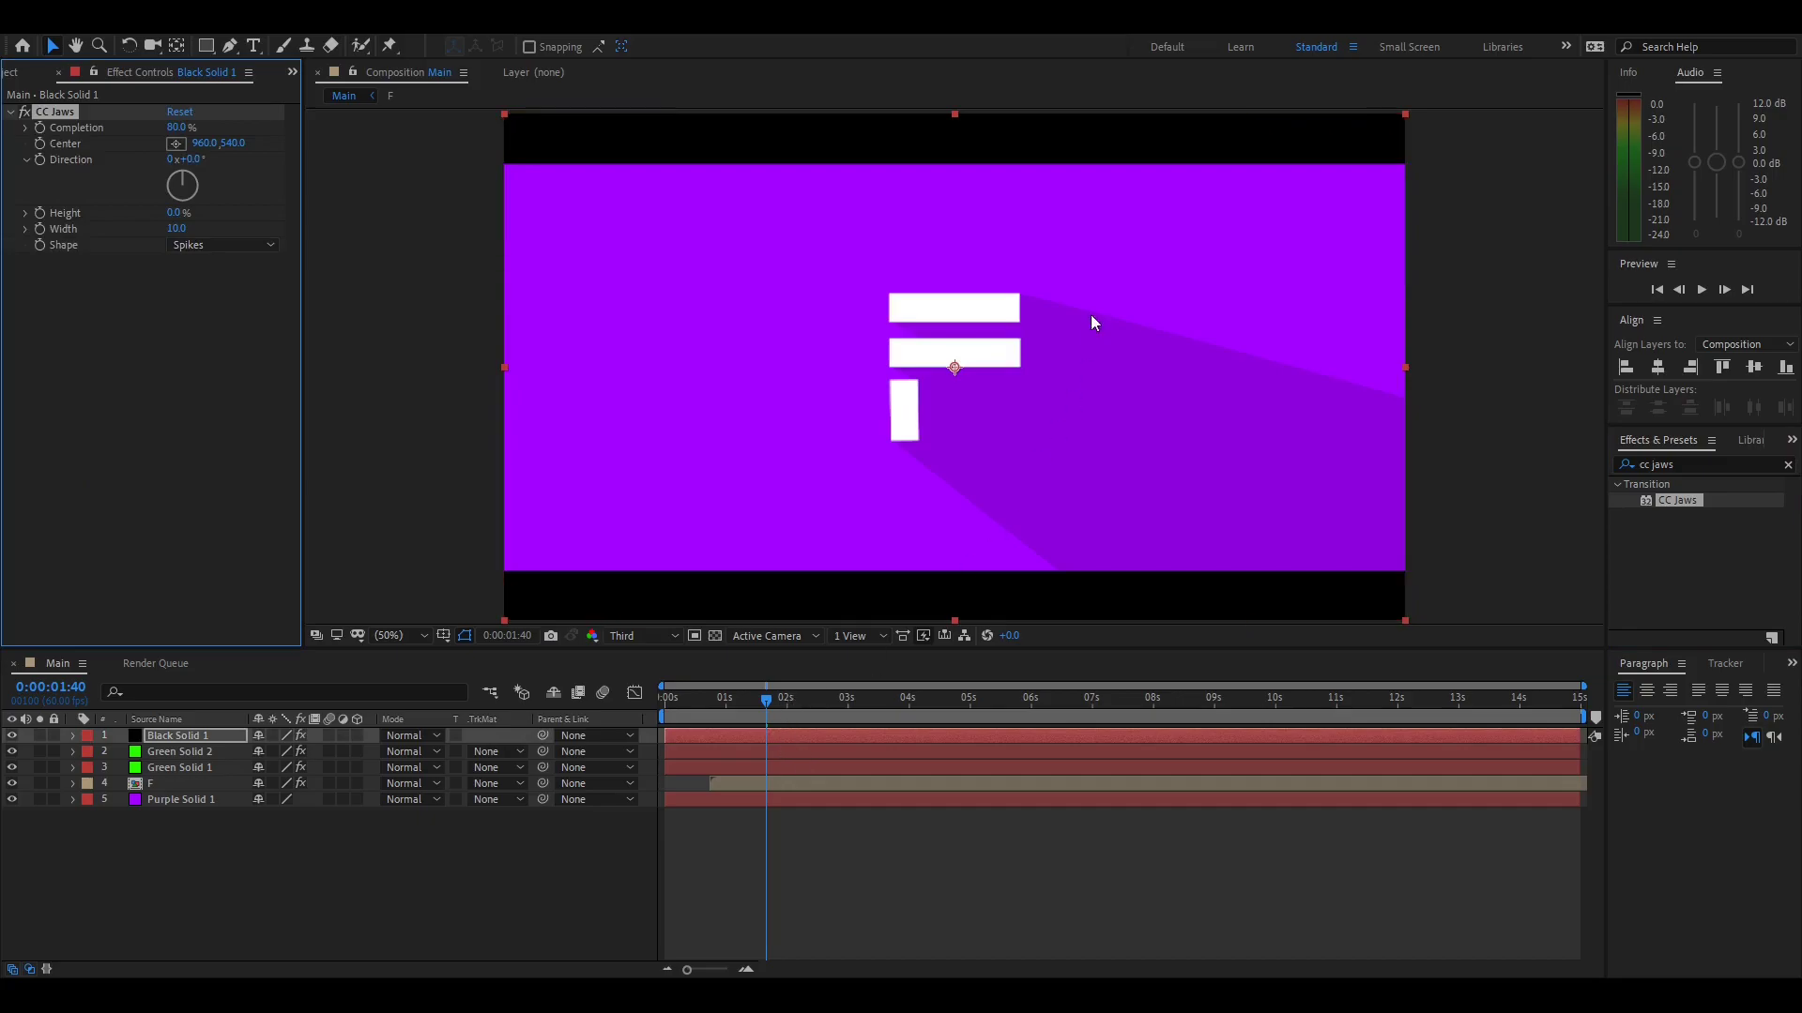
Move the black solid directly above the F layer and keyframe its CC Jaws Completion at 100% at 0:00:00:46
left_click_drag(216, 735, 246, 787)
left_click_drag(766, 700, 712, 729)
left_click_drag(175, 136, 454, 515)
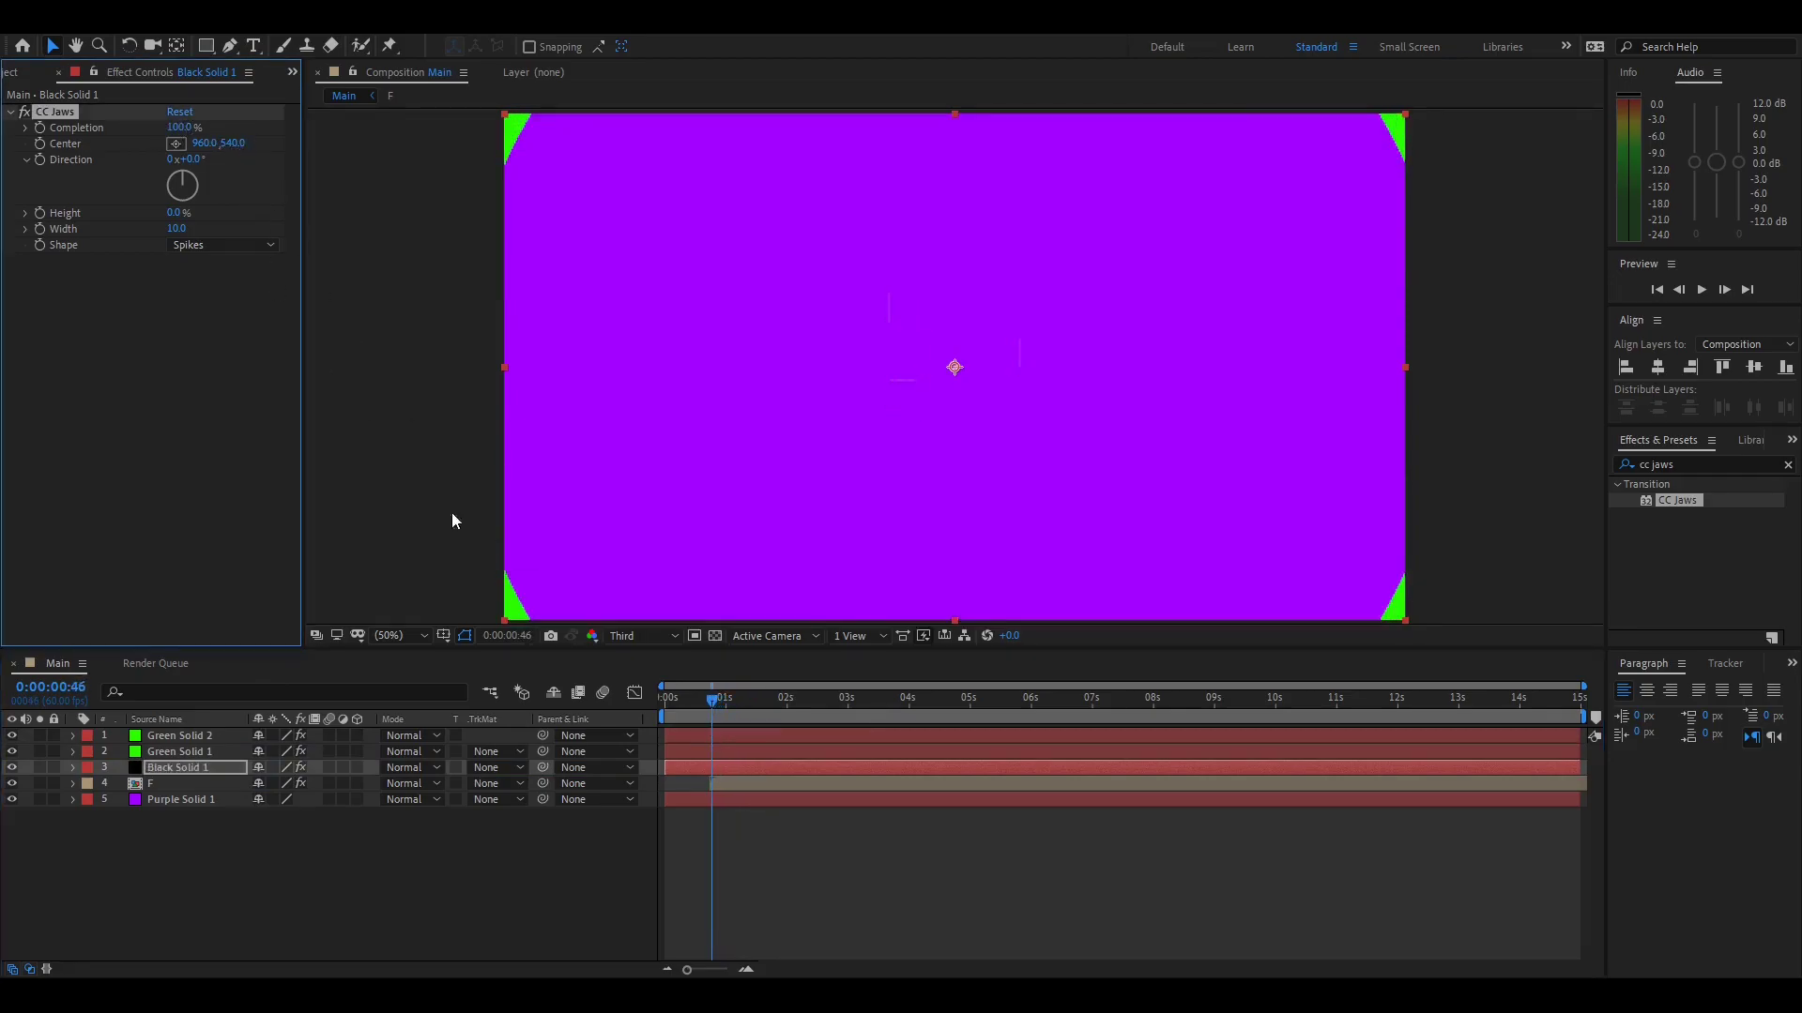
left_click(40, 128)
key("u")
Keyframe the black solid's CC Jaws Completion at 80% at about 0:00:01:50 for the letterbox bars
left_click(775, 715)
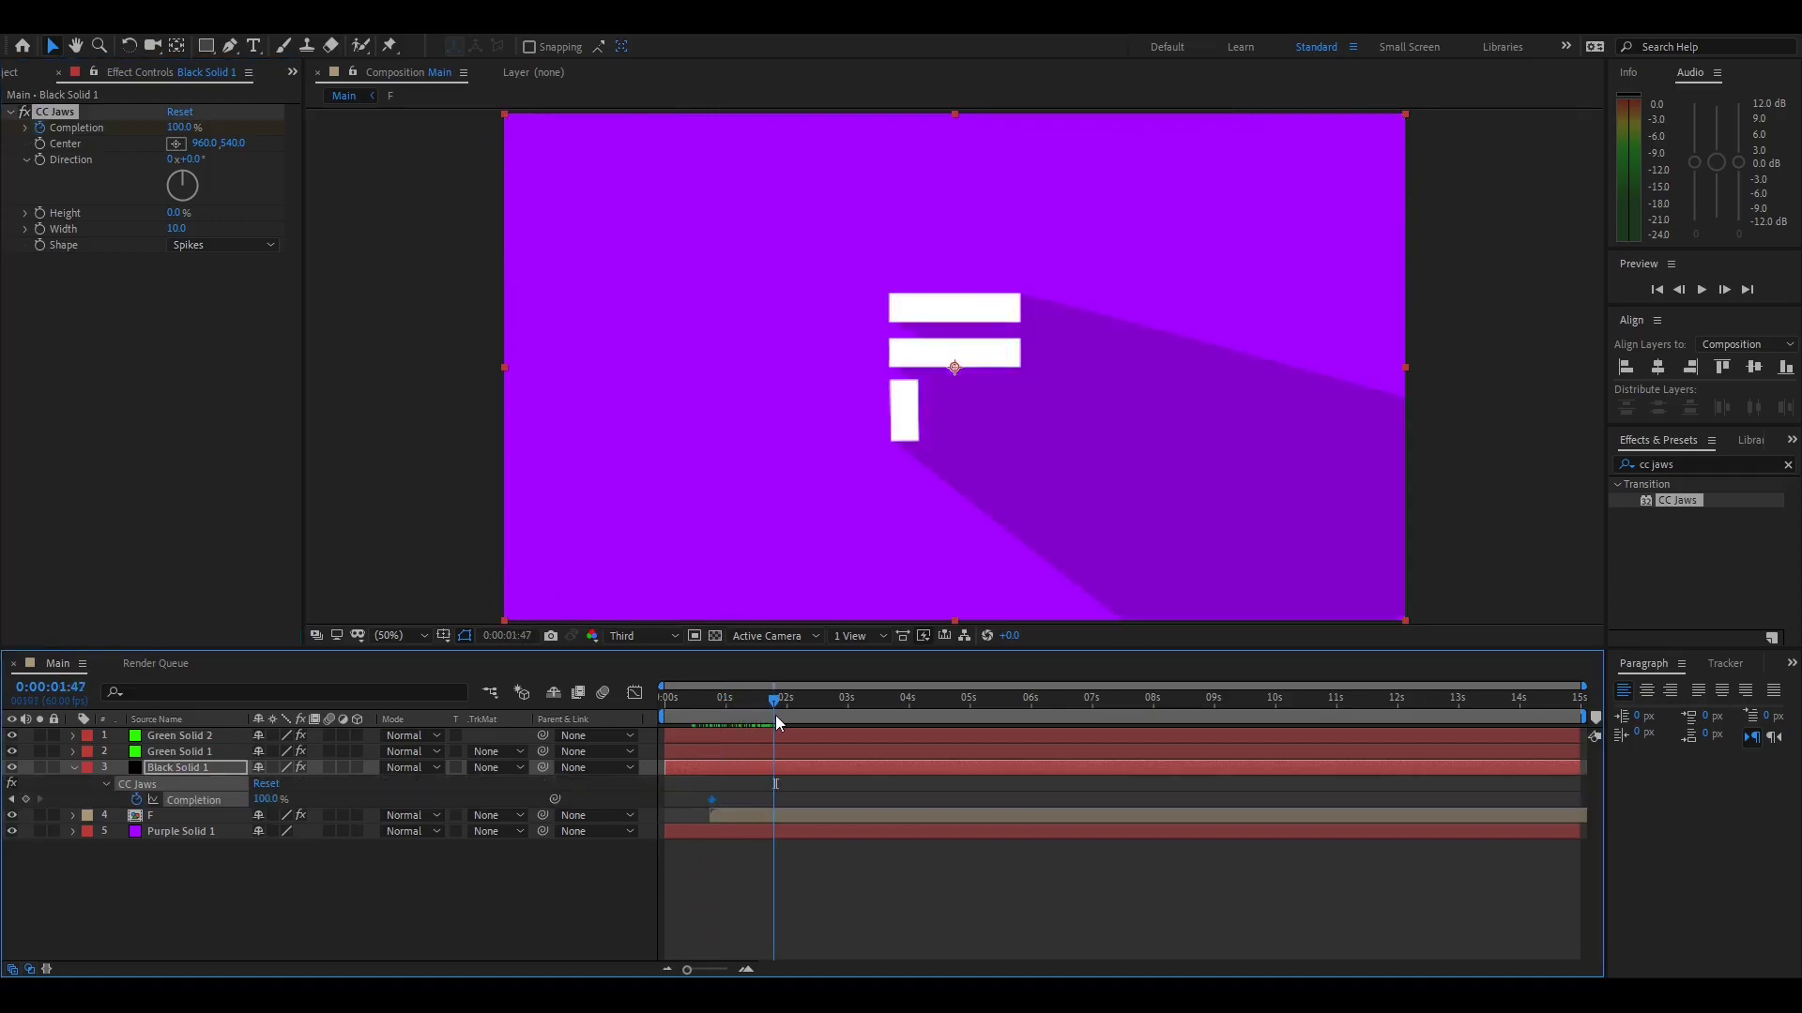
left_click(179, 128)
type("80")
key("Return")
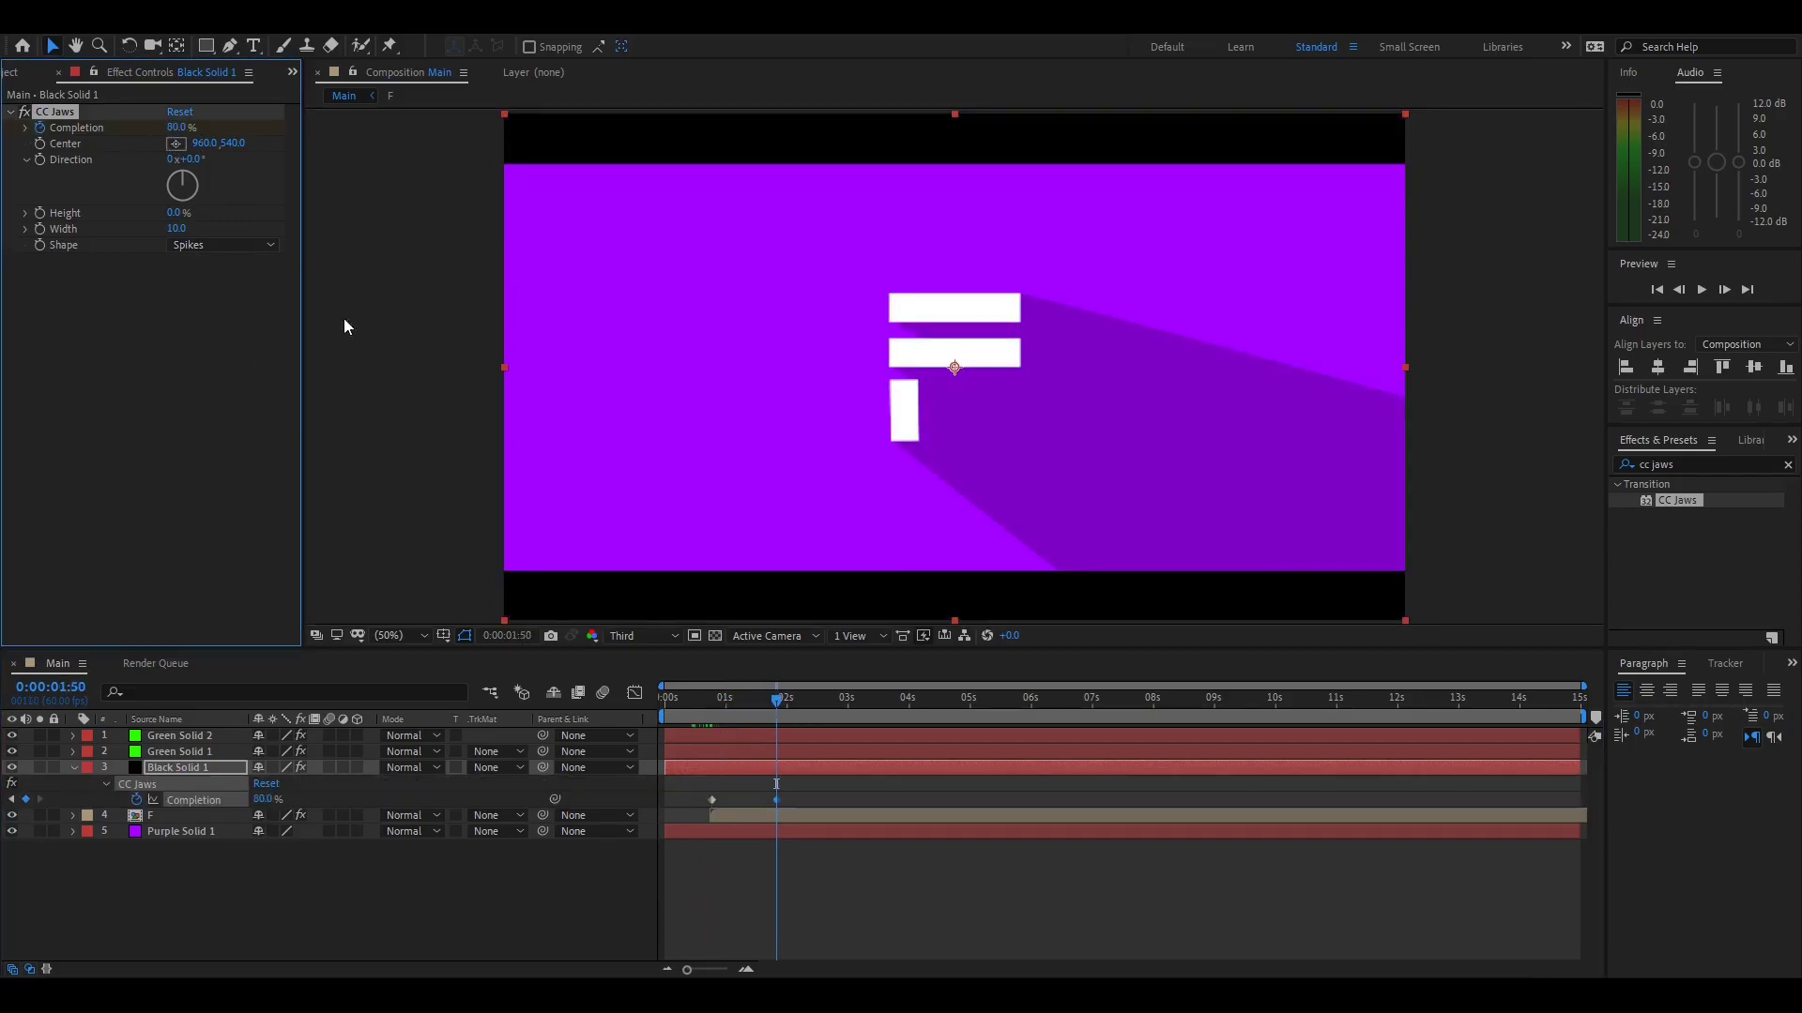
Reshape the speed graph of the black solid's Completion keyframes into a sharp, eased central peak, and preview the bars
left_click(696, 715)
left_click_drag(789, 805, 691, 805)
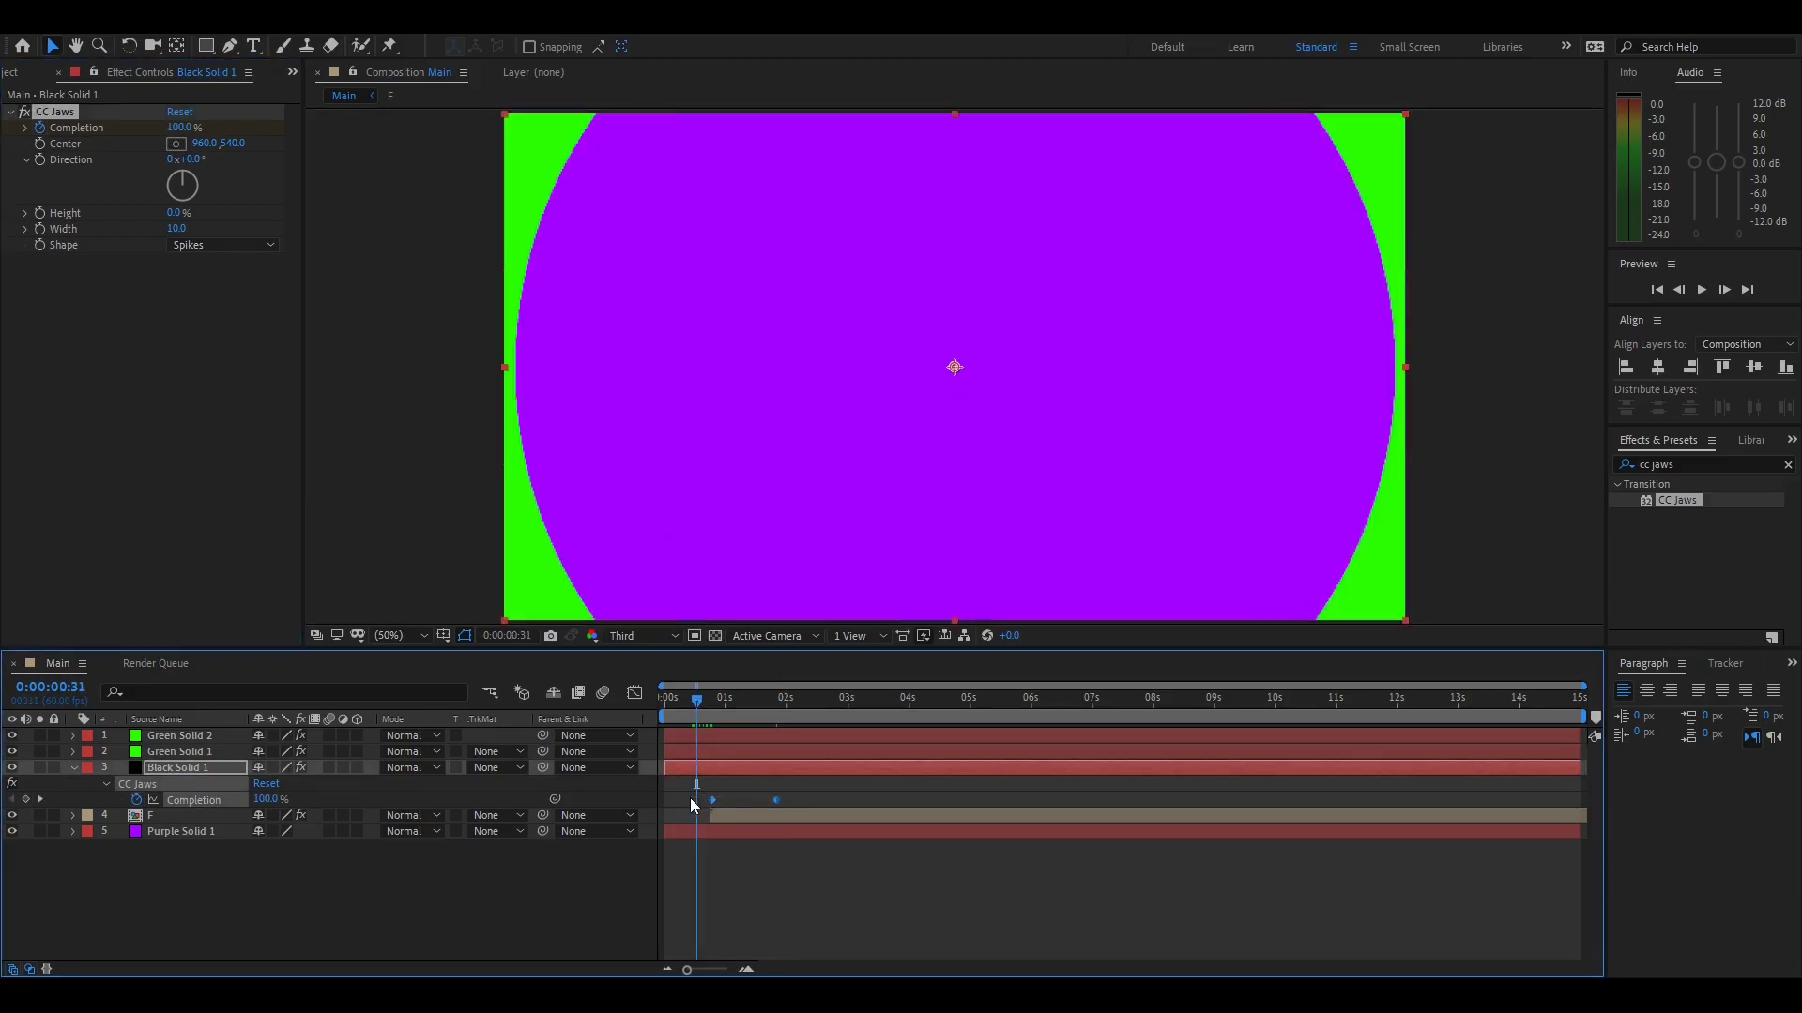
left_click(635, 694)
left_click_drag(774, 748, 737, 751)
left_click(692, 700)
key("space")
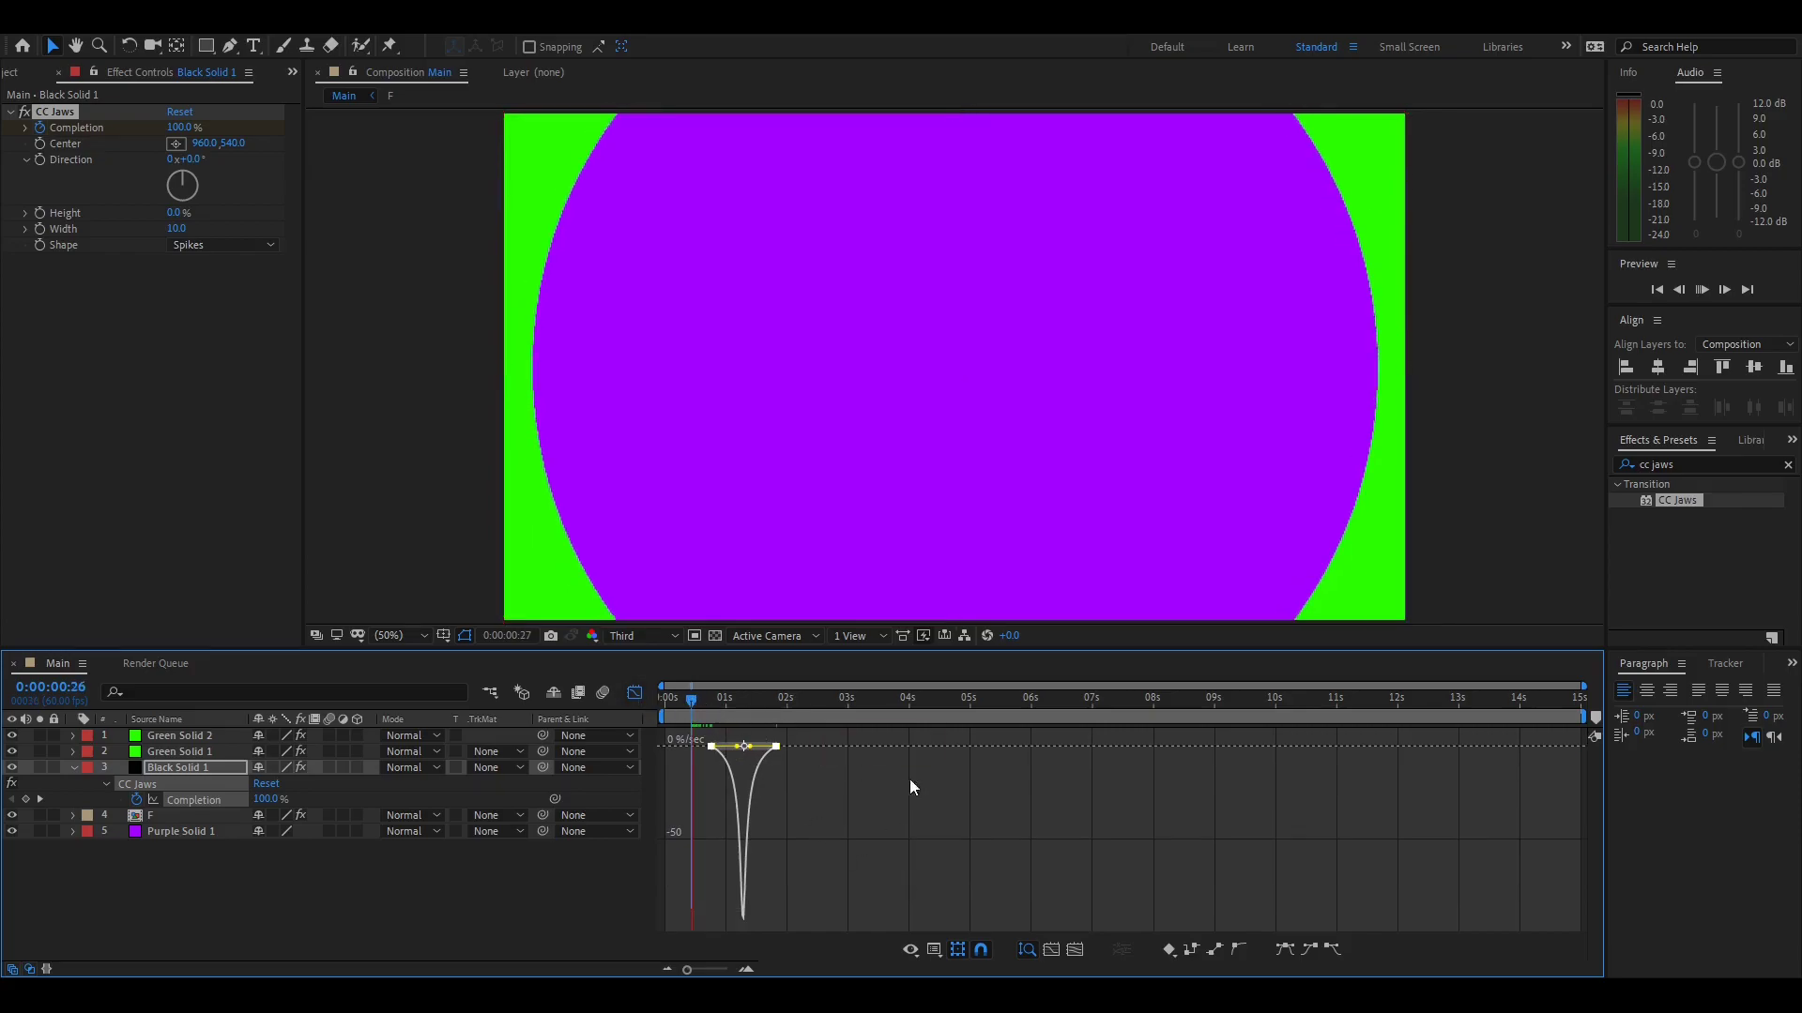
key("space")
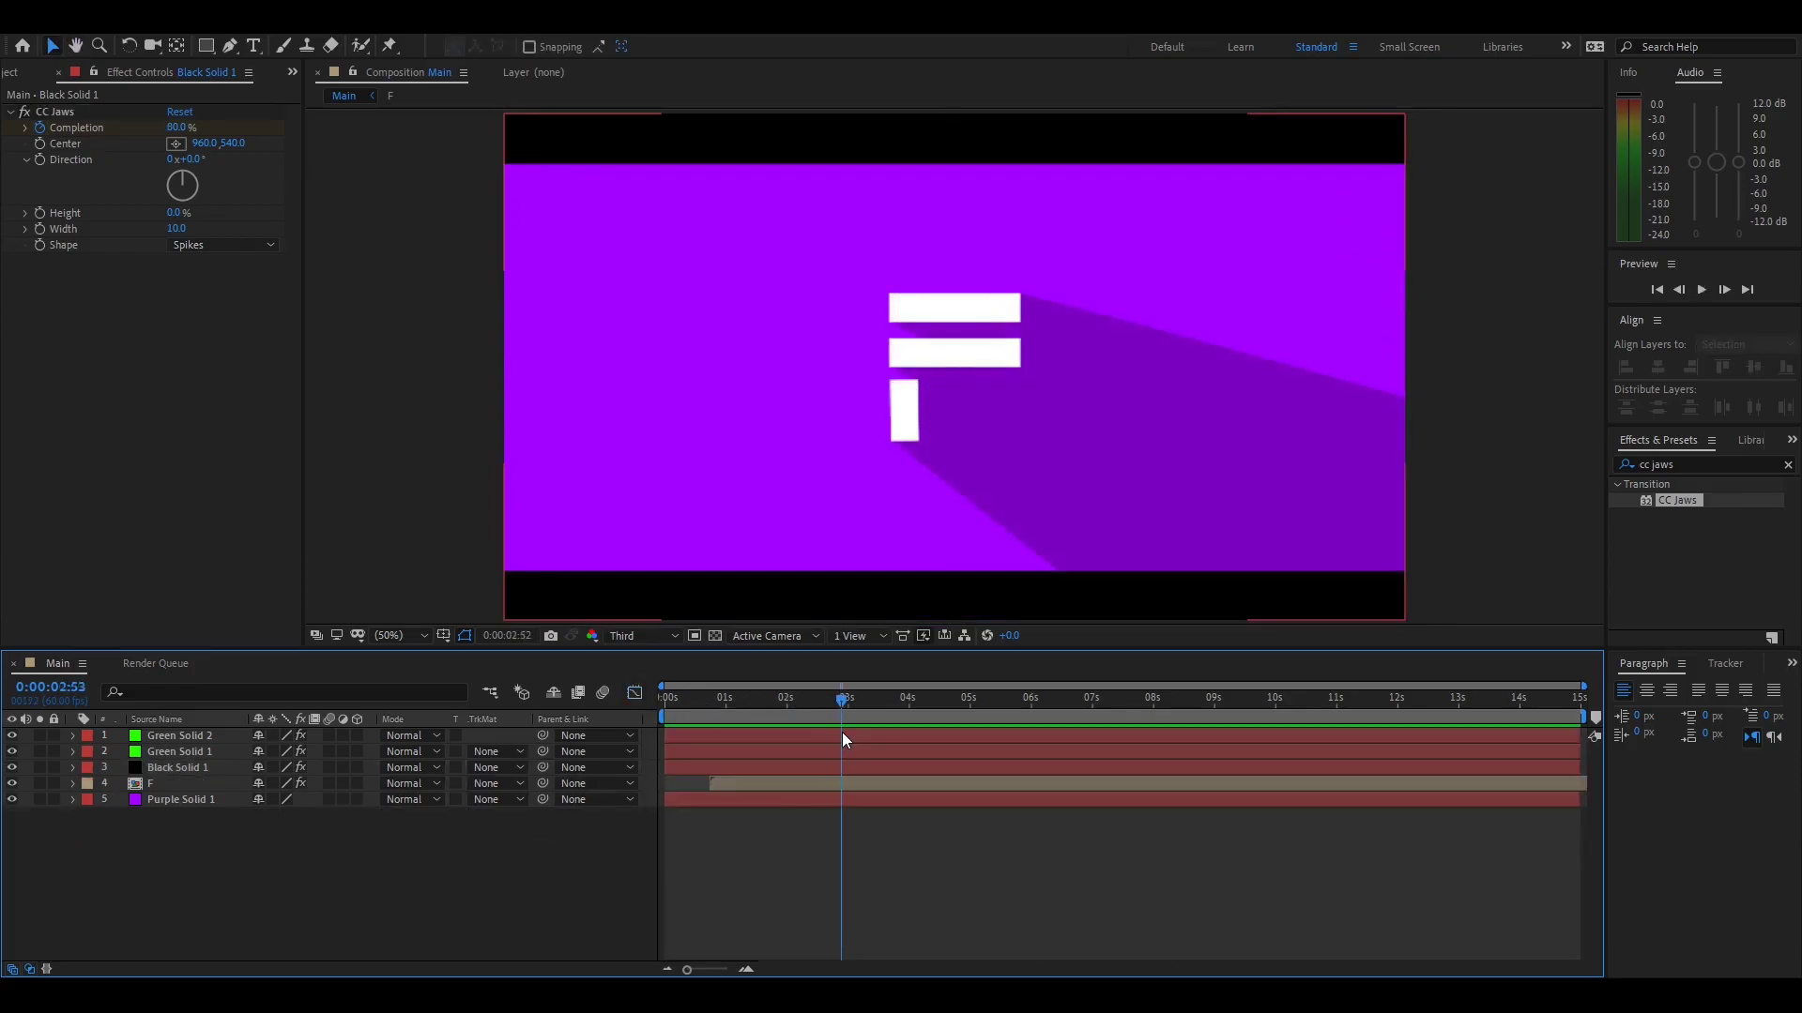
Reveal the F layer's Scale and set a 100% keyframe at 0:00:02:16
mouse_move(841, 734)
left_mouse_down()
mouse_move(864, 740)
mouse_move(812, 733)
left_mouse_up()
left_click(174, 783)
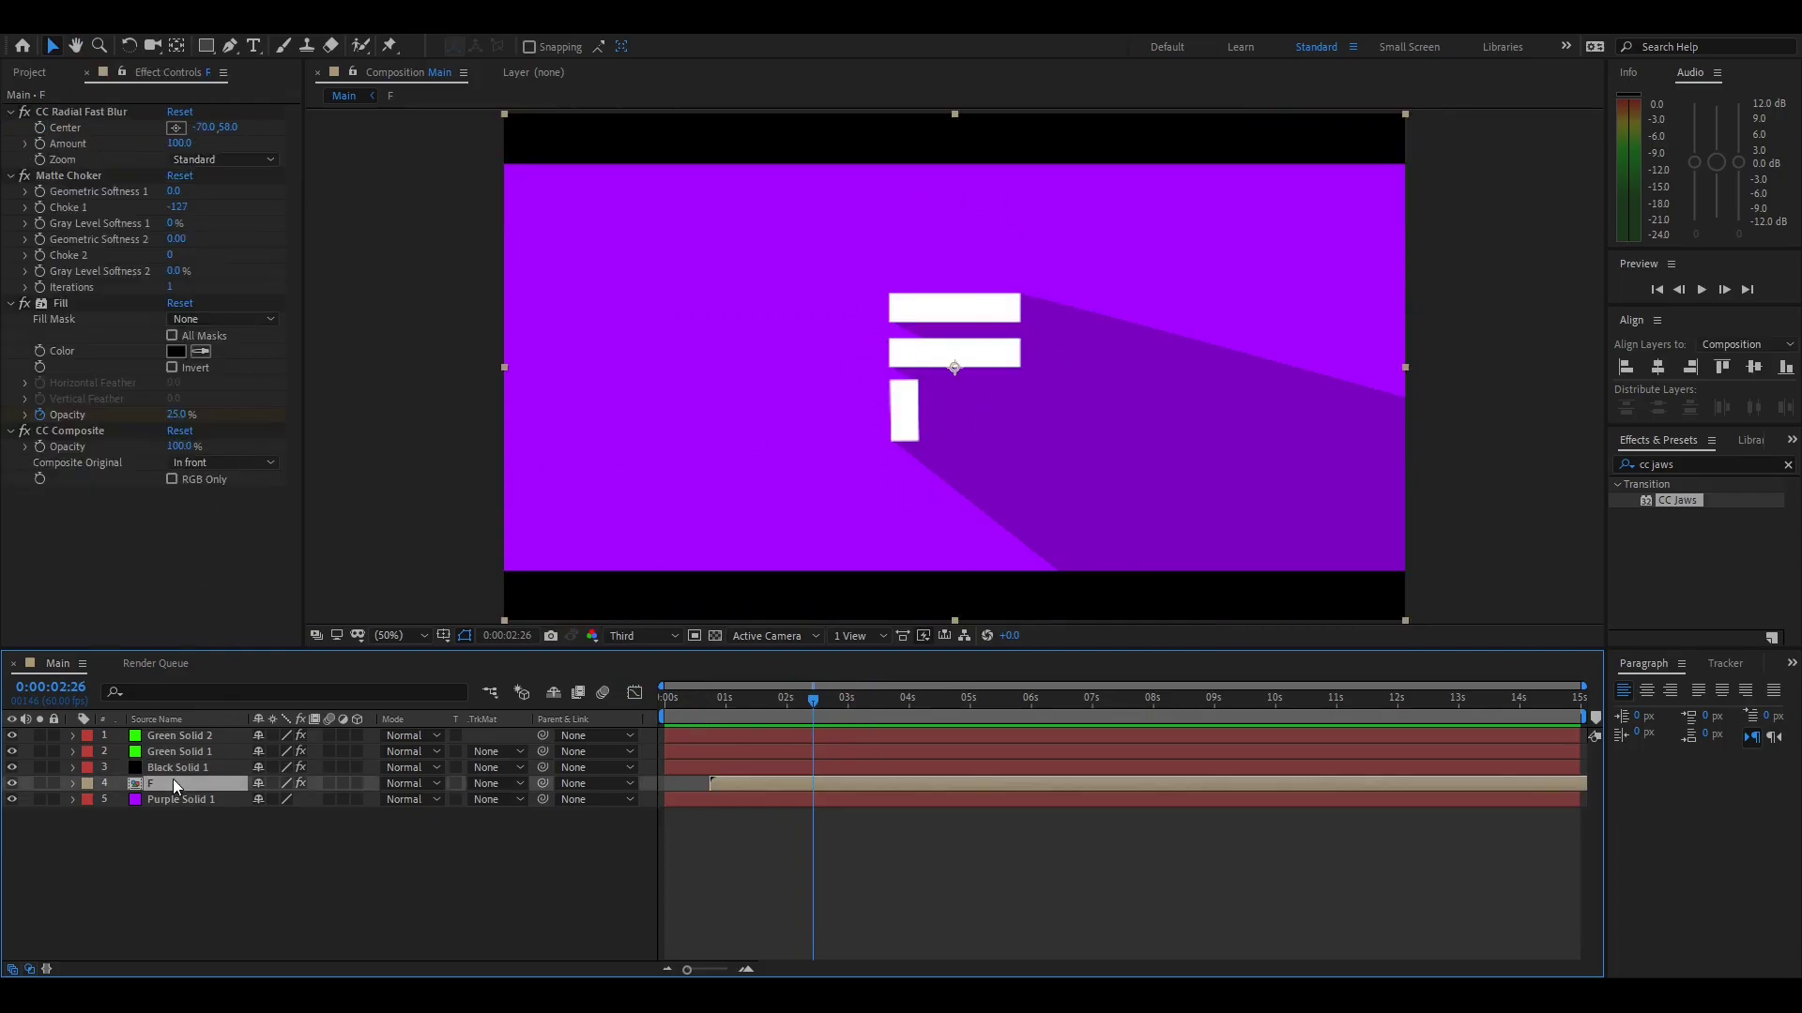
left_click(216, 880)
left_click(164, 786)
key("s")
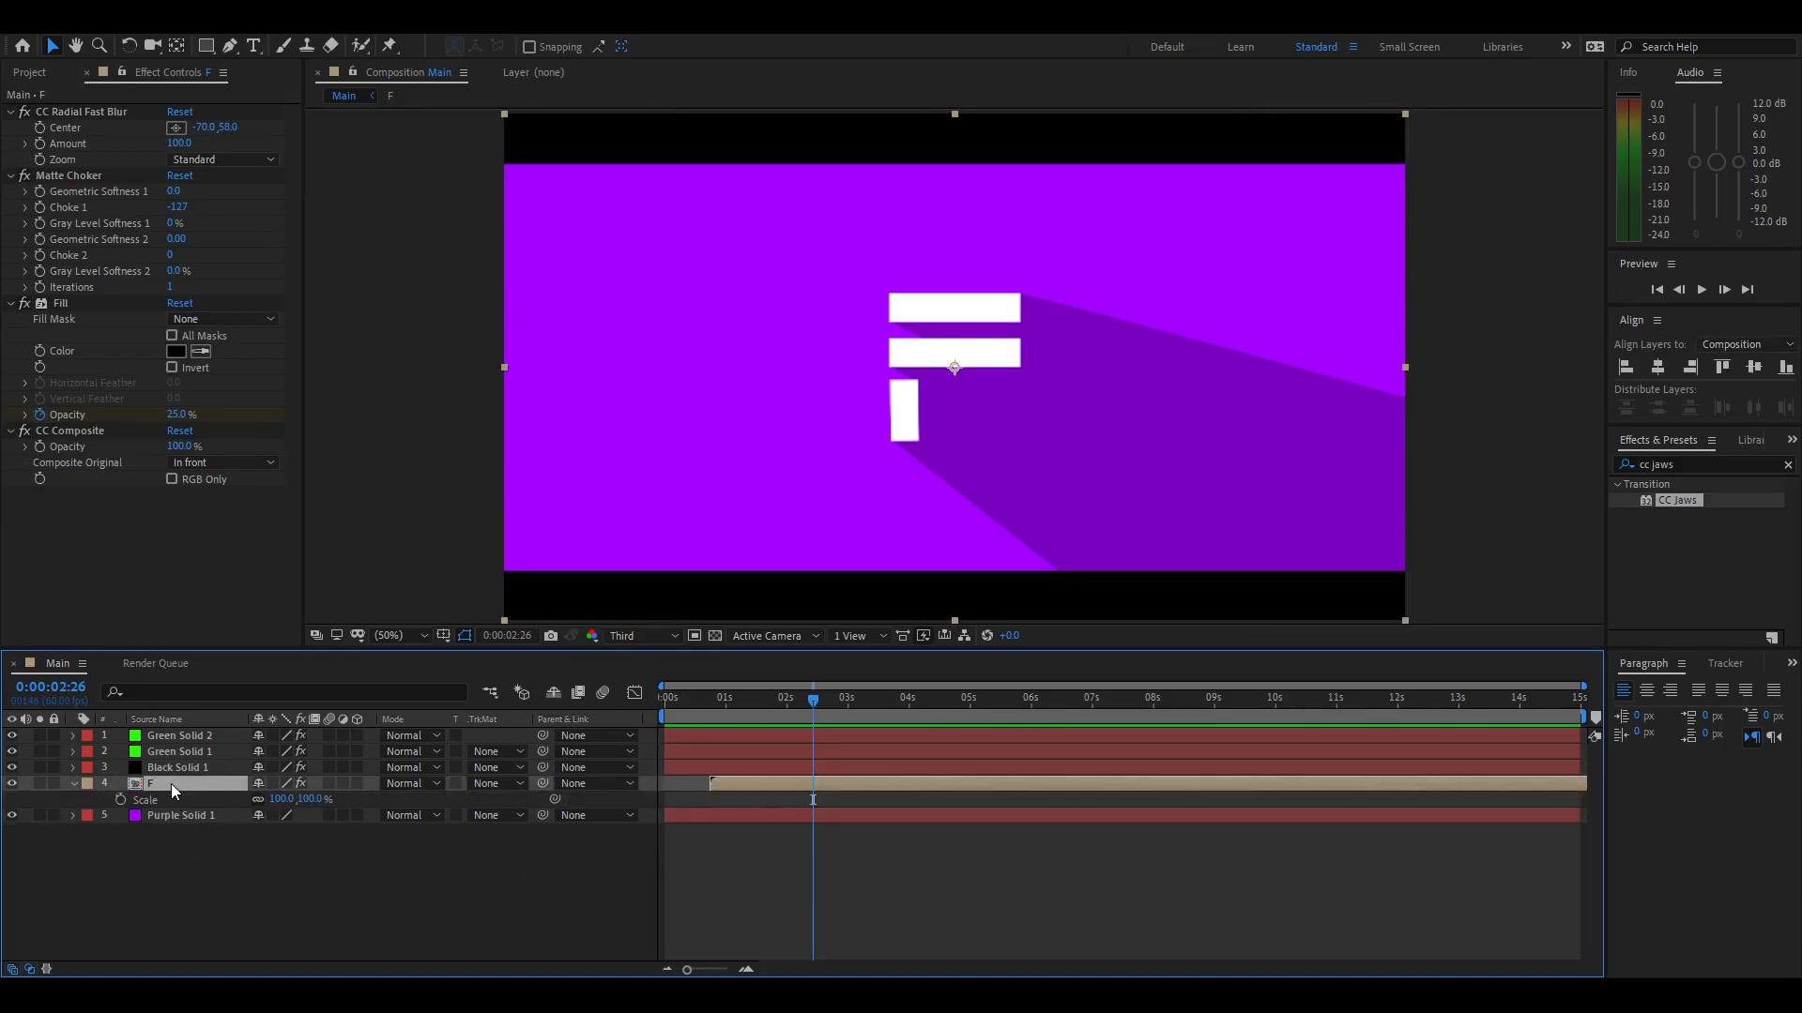
mouse_move(801, 702)
left_mouse_down()
mouse_move(771, 709)
mouse_move(807, 718)
left_mouse_up()
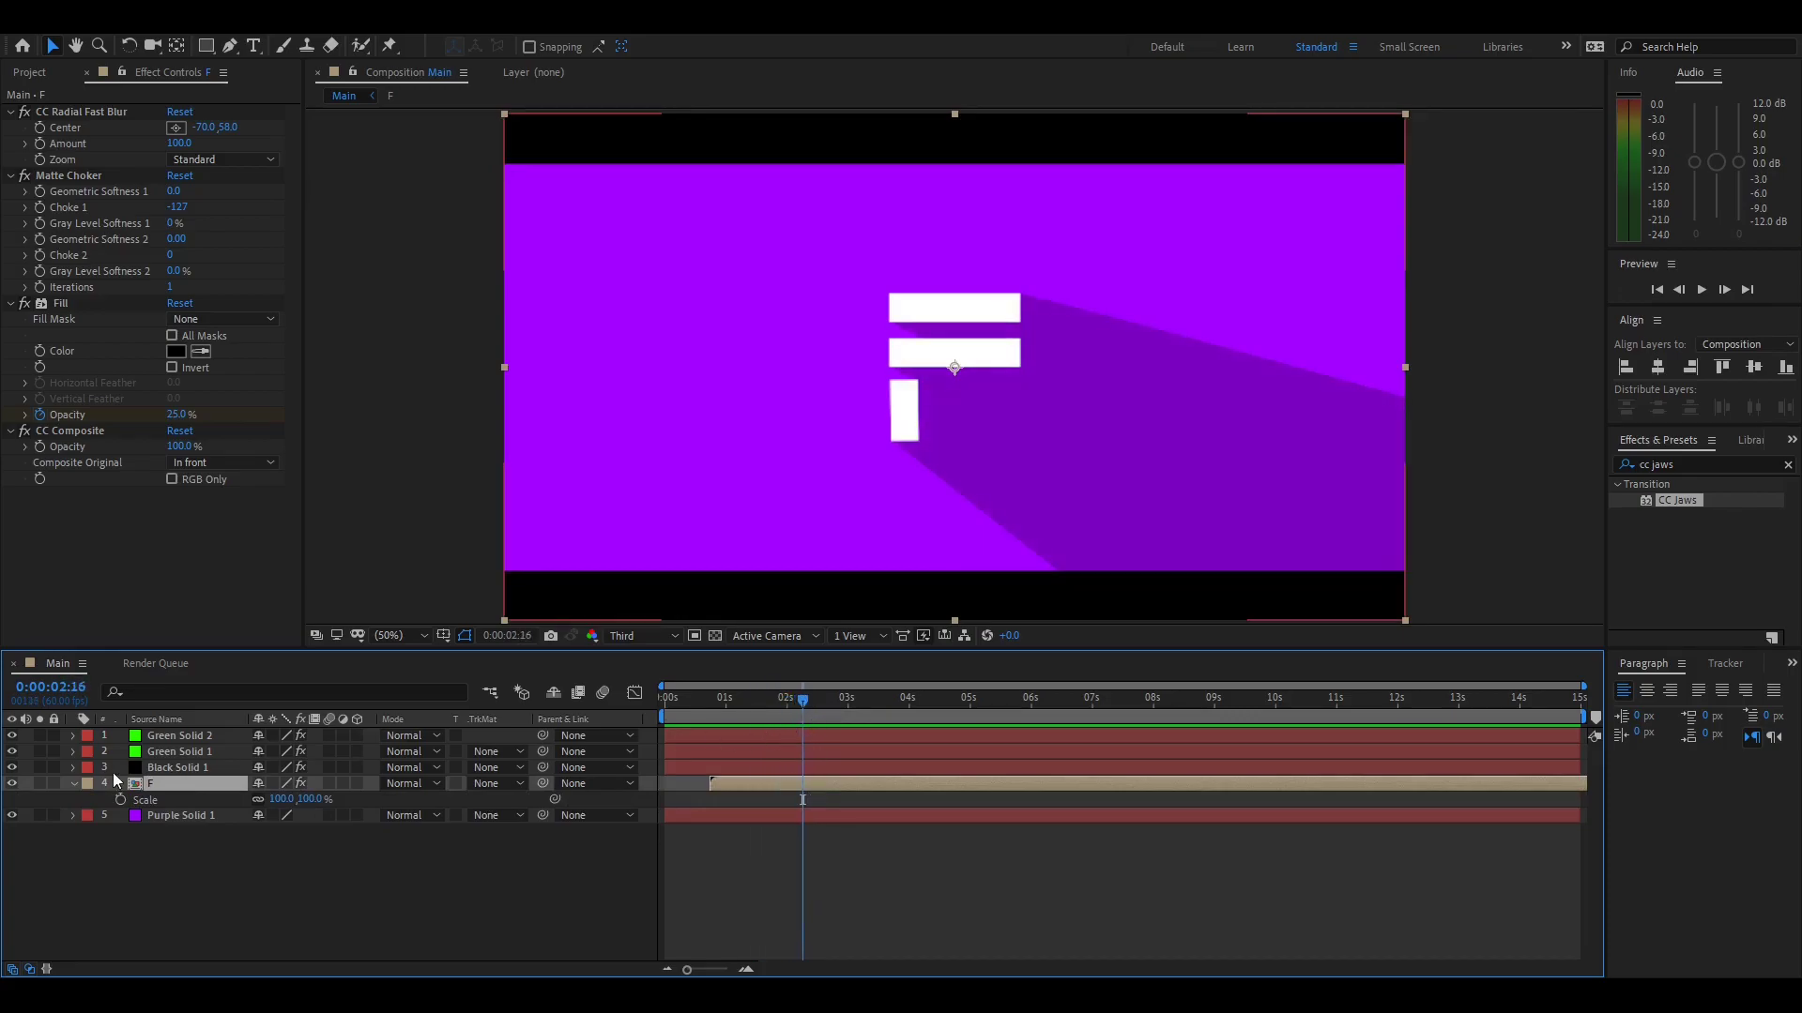
key("alt+shift+s")
Keyframe the F layer's Scale at 135% at 0:00:02:50
left_click_drag(803, 702, 837, 713)
left_click(281, 798)
type("1")
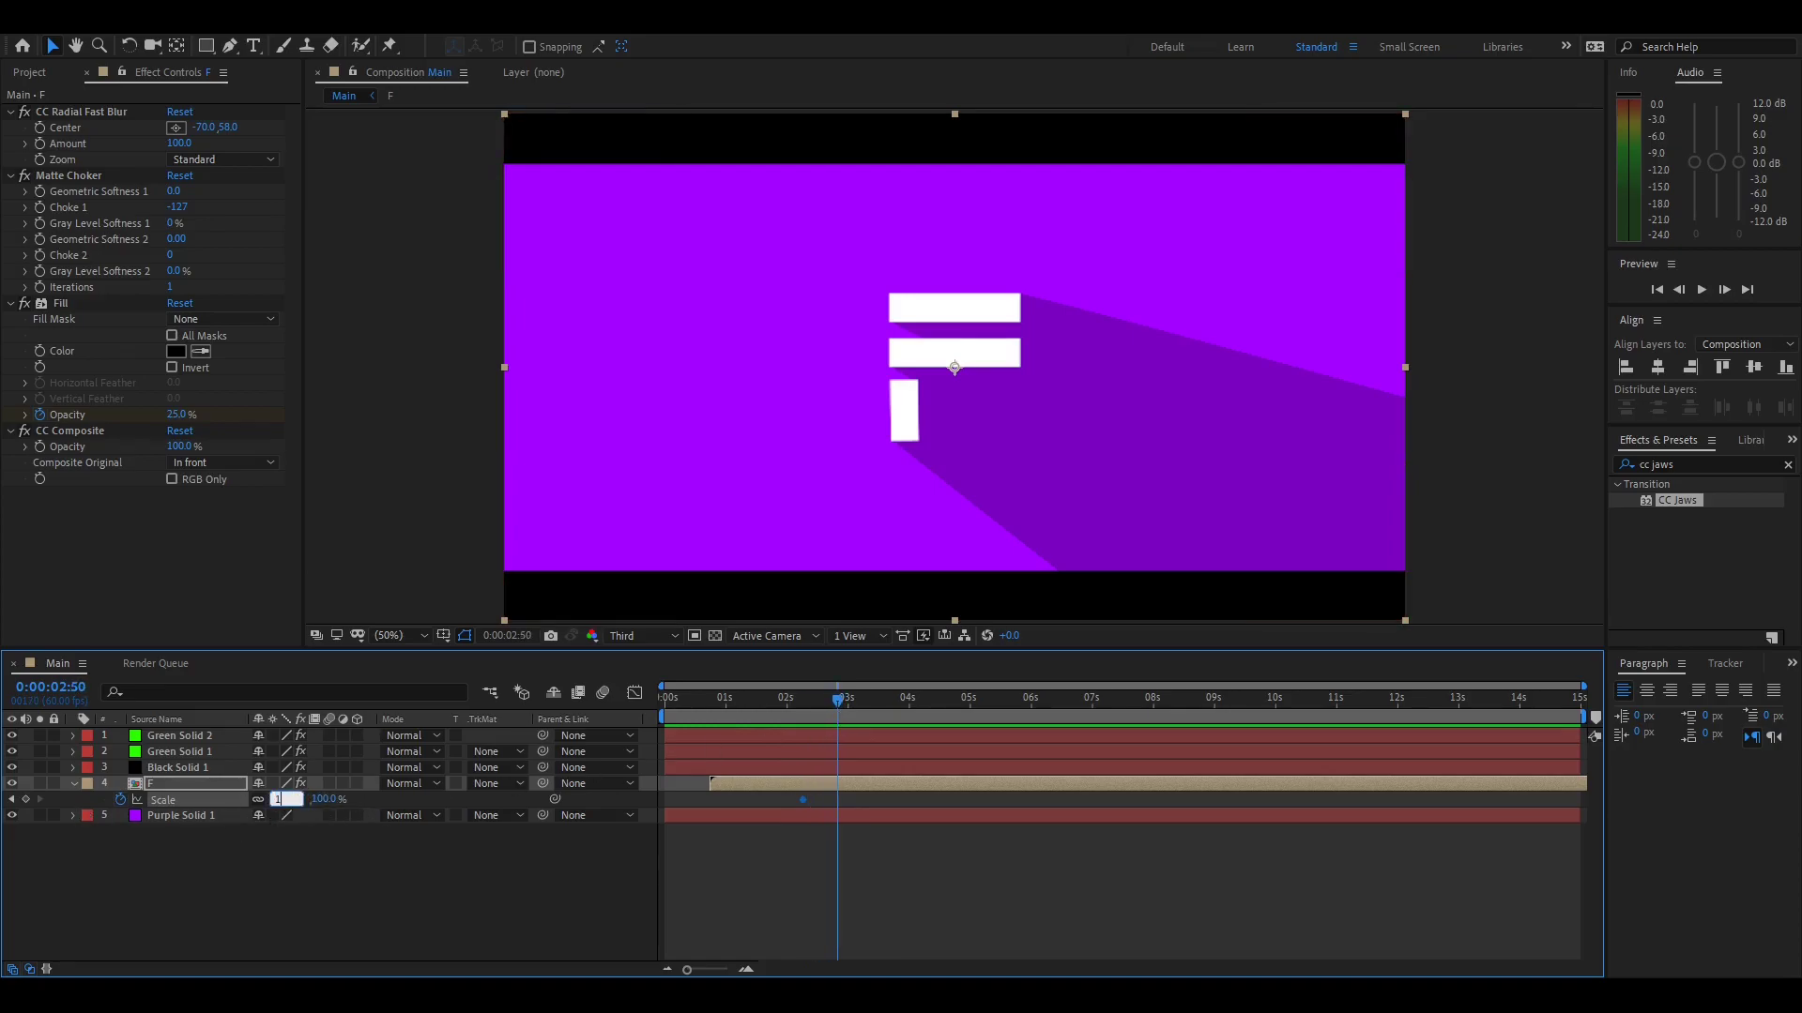
key("Return")
Apply Easy Ease to both of the F layer's Scale keyframes and show their speed graph
left_click(866, 702)
left_click_drag(863, 795, 764, 803)
key("F9")
left_click(636, 694)
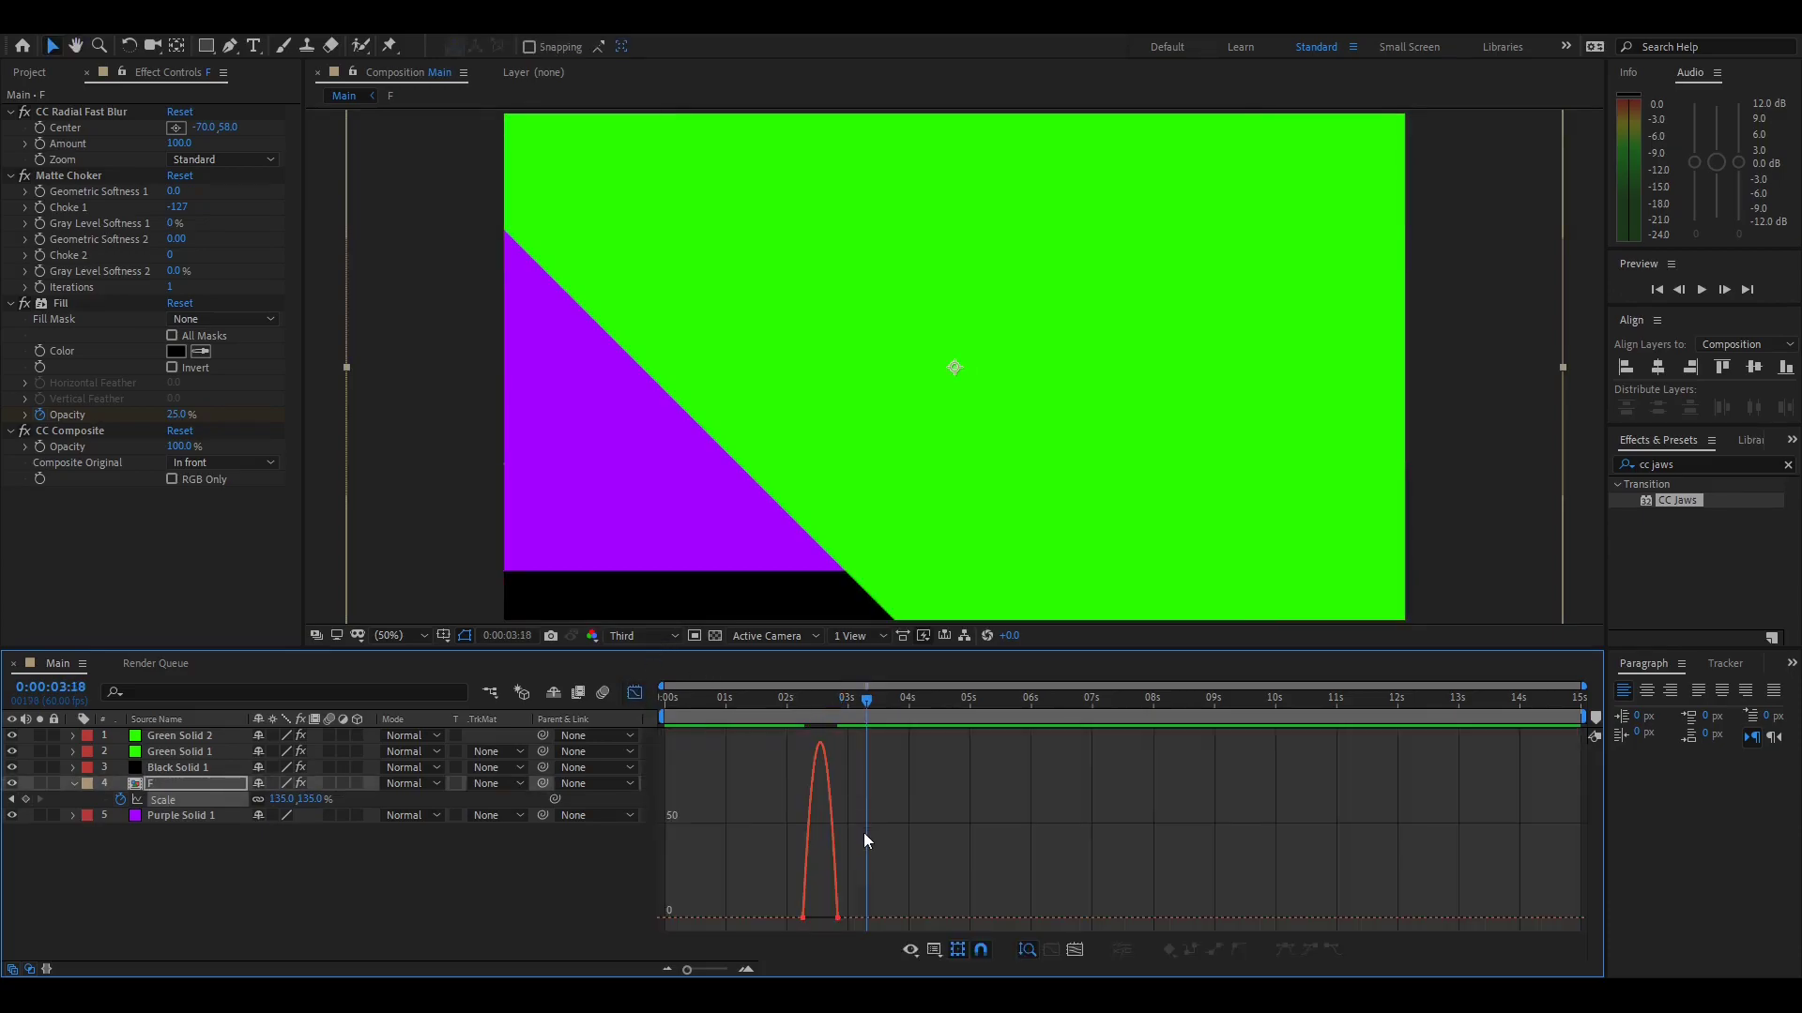
Lengthen the easing handles on the F layer's Scale speed graph to form a steeper peak, and preview the scaling
left_click_drag(832, 917, 824, 913)
left_click(746, 969)
left_click(746, 969)
left_click_drag(938, 967, 875, 918)
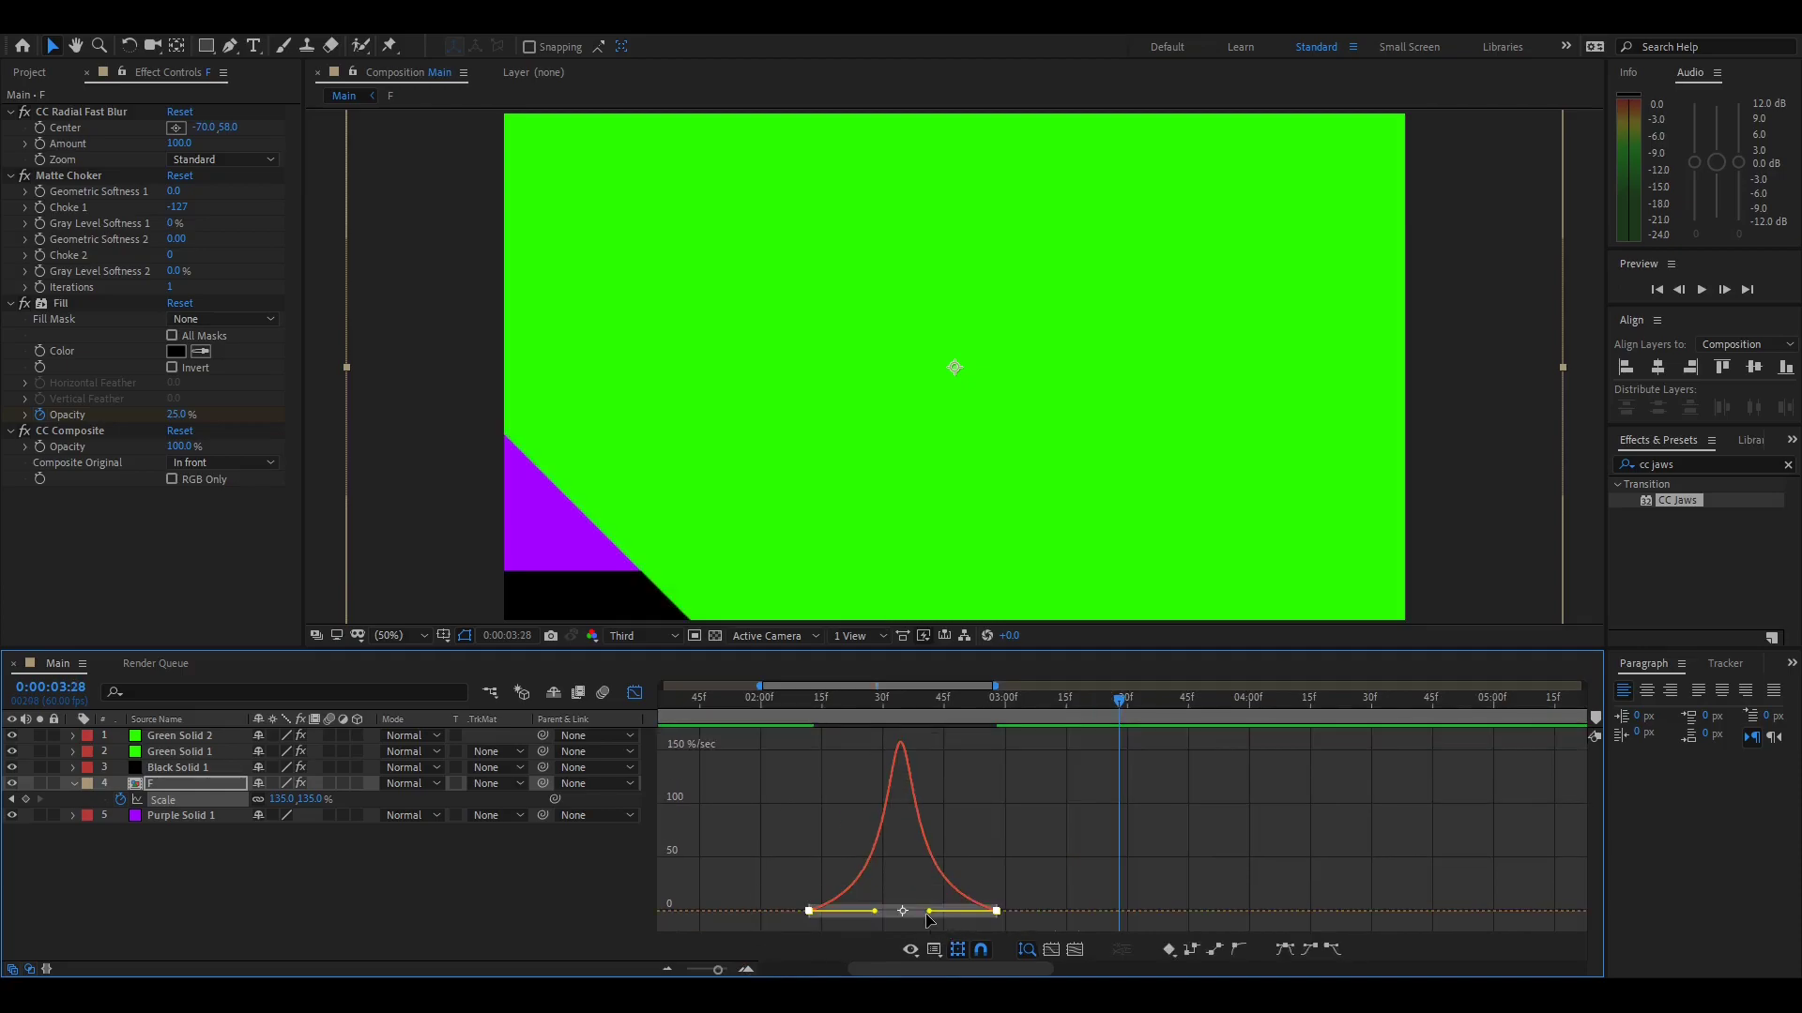
left_click_drag(928, 913, 884, 915)
key("space")
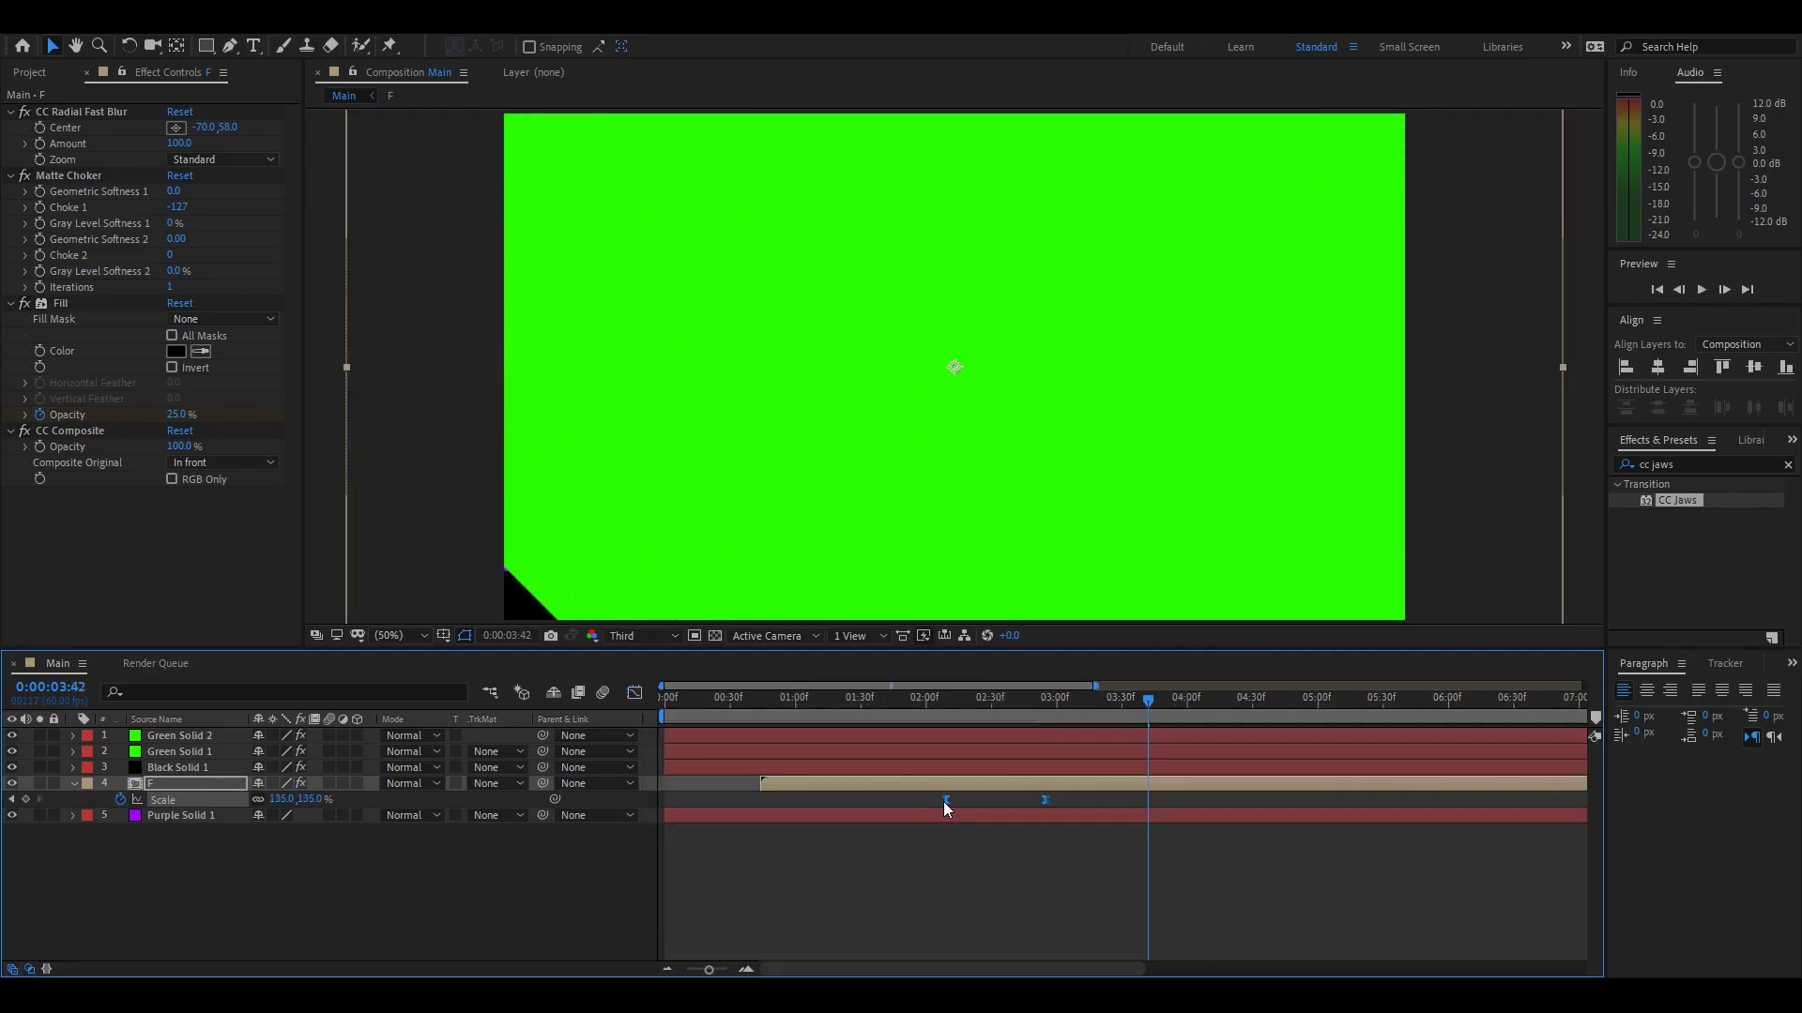
Shift both Scale keyframes of the F layer slightly earlier so the first sits just after 2 seconds, and preview the timing
left_click_drag(945, 801, 933, 802)
key("space")
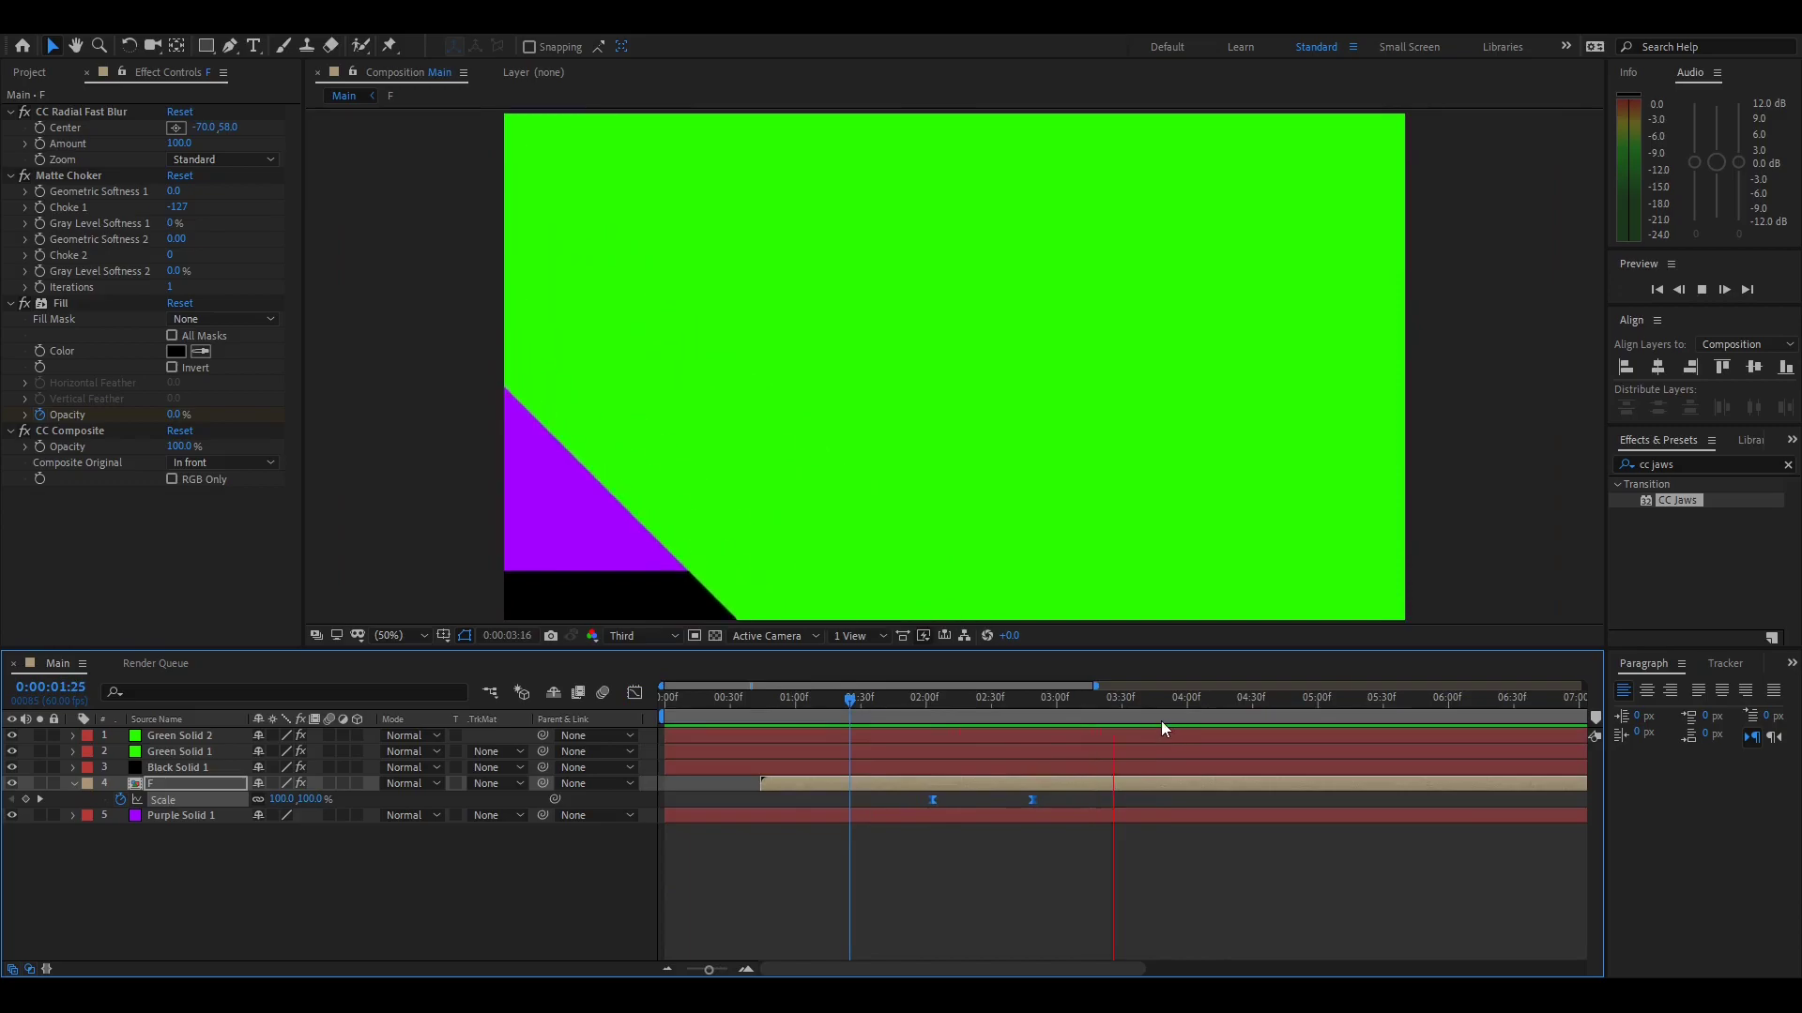
key("space")
left_click_drag(711, 972, 687, 972)
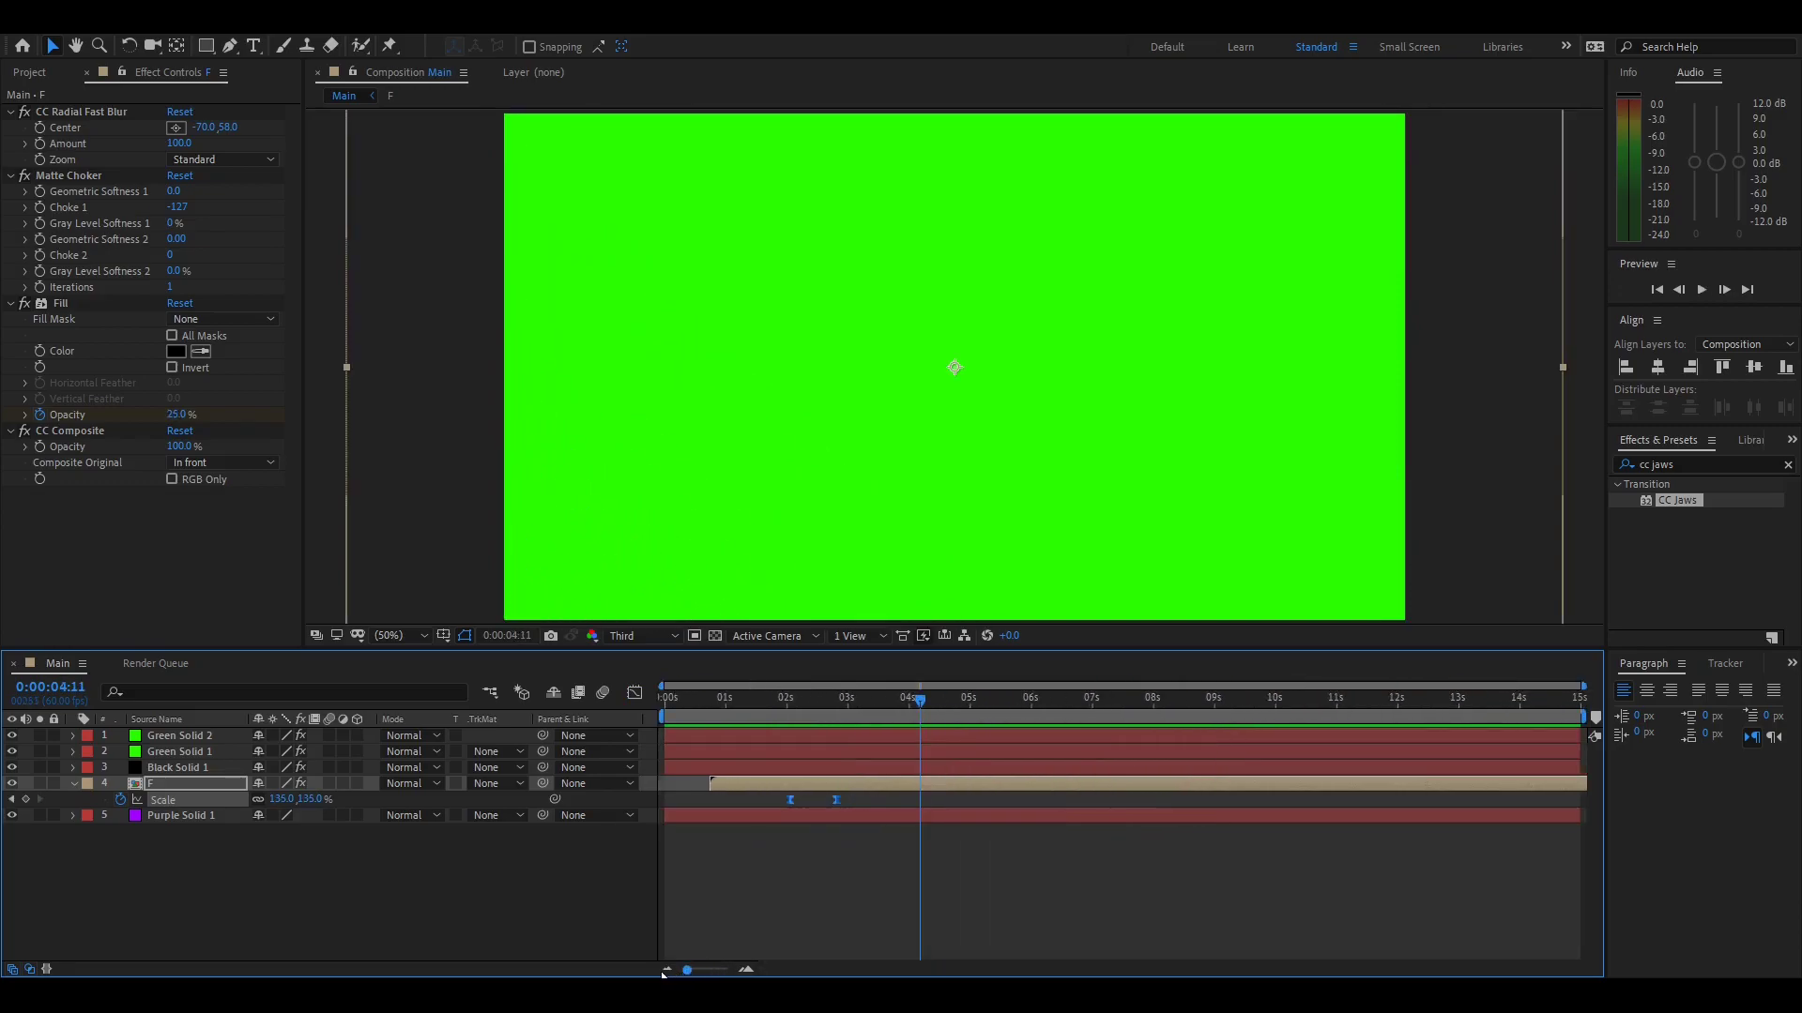
Collapse the F layer's properties and preview the whole animation from 0:00:00:00
left_click_drag(751, 696, 665, 696)
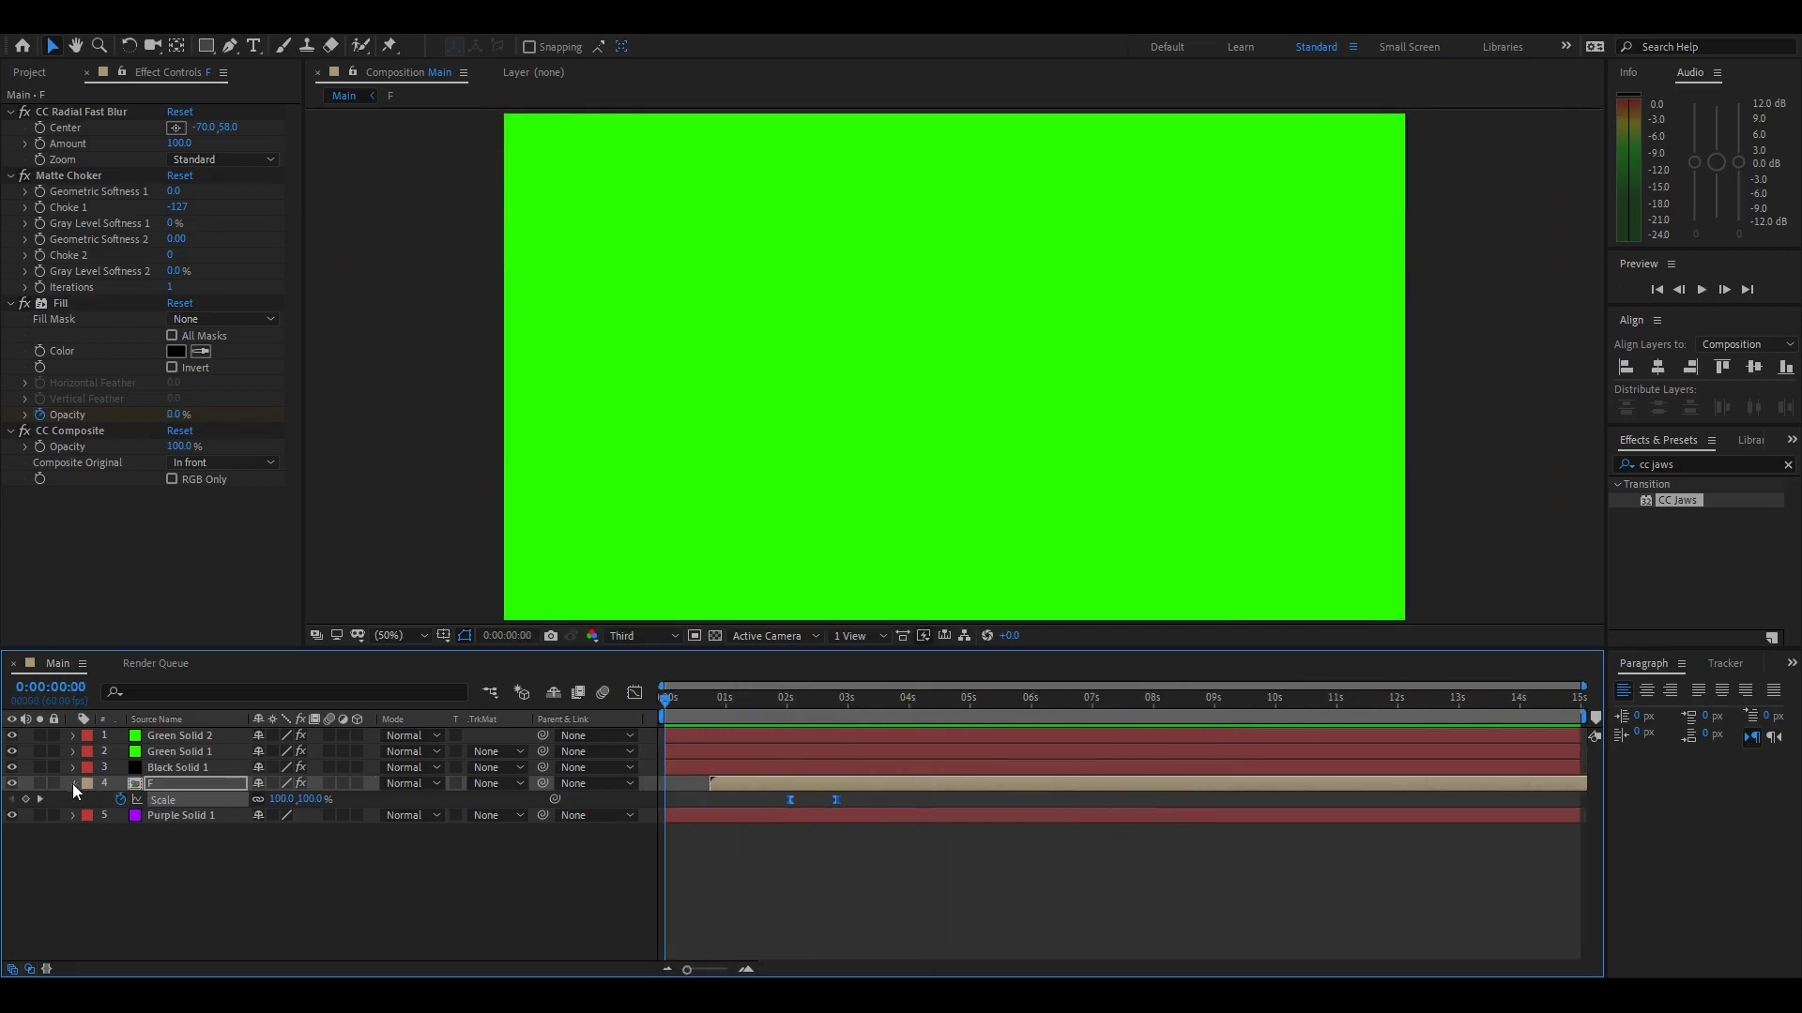
left_click(73, 783)
left_click(882, 812)
key("space")
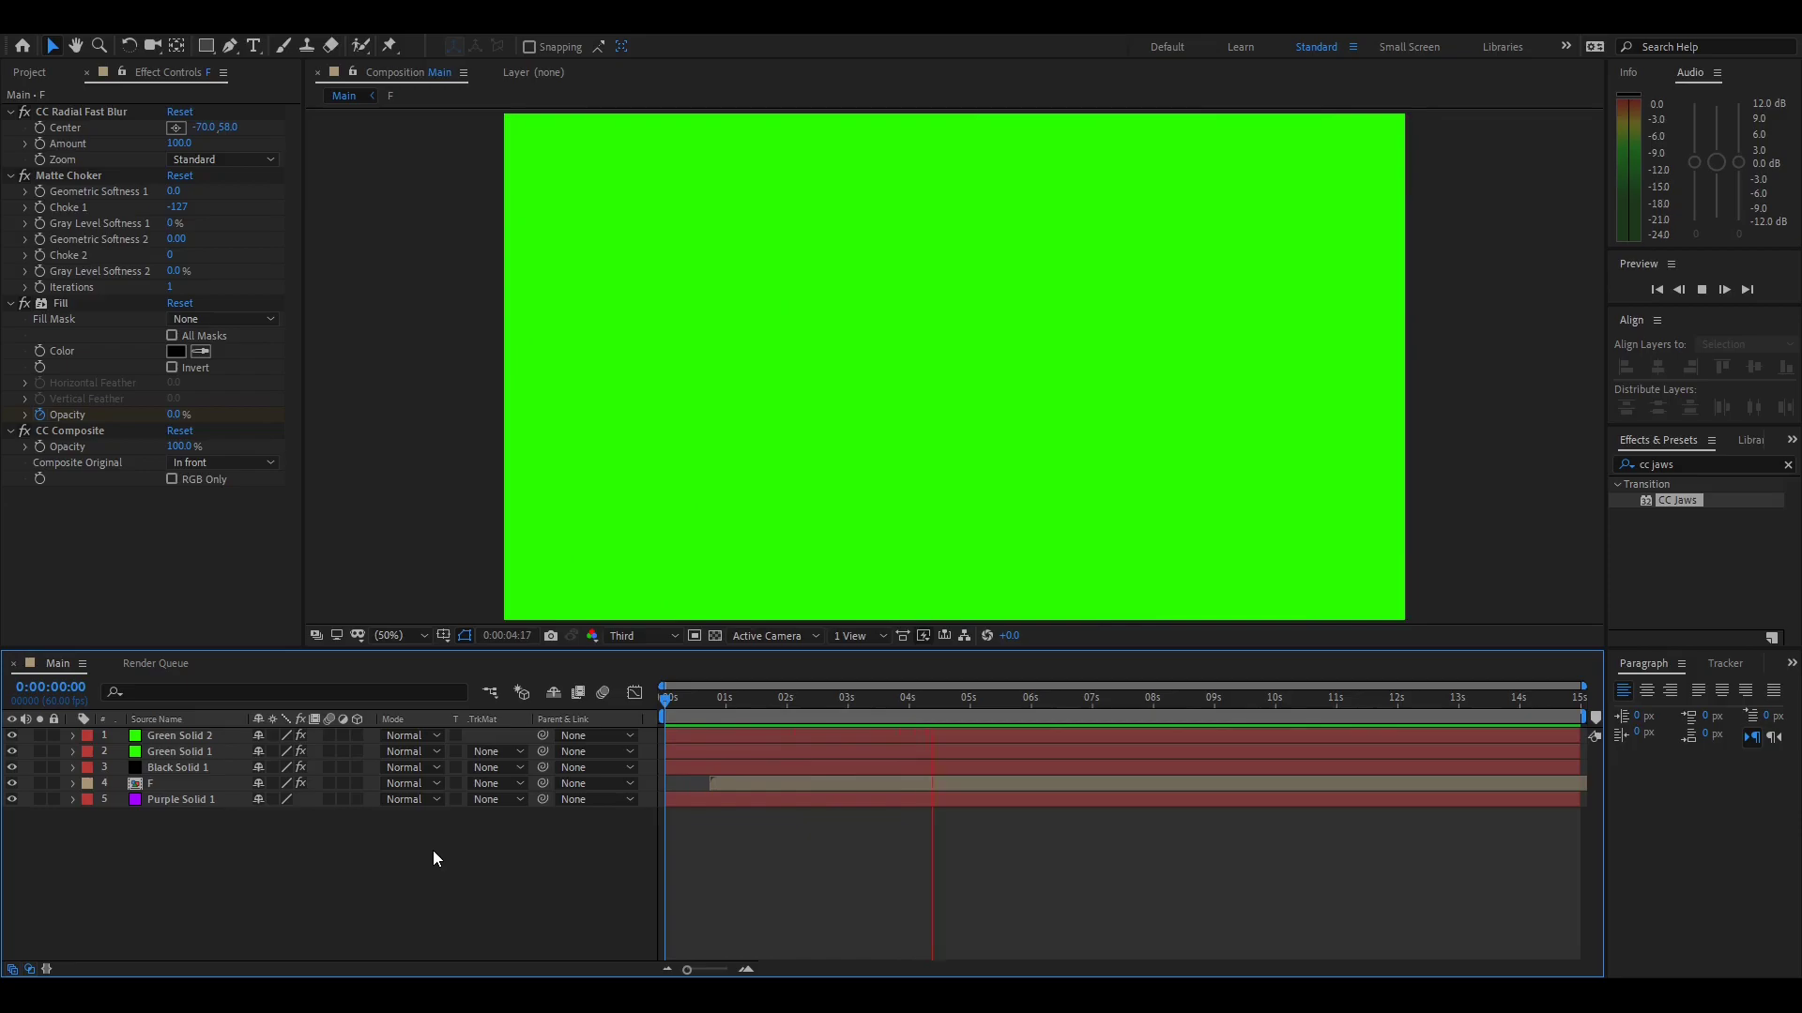
key("space")
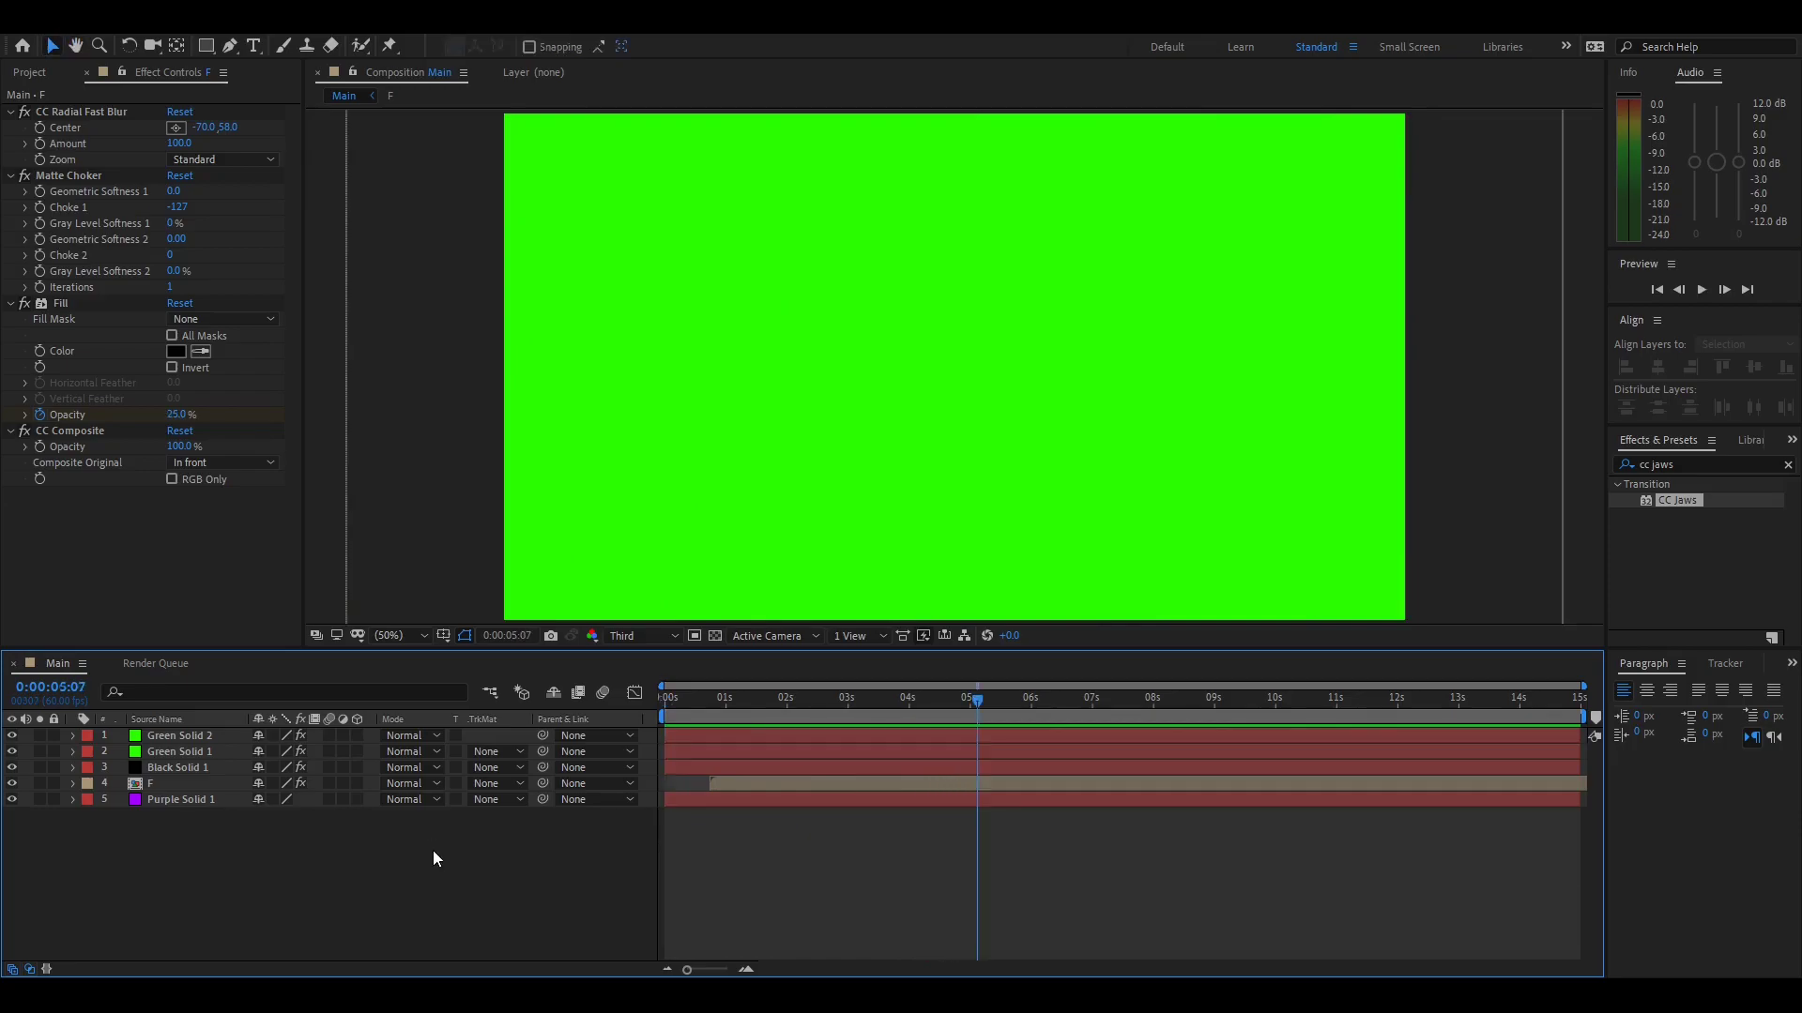